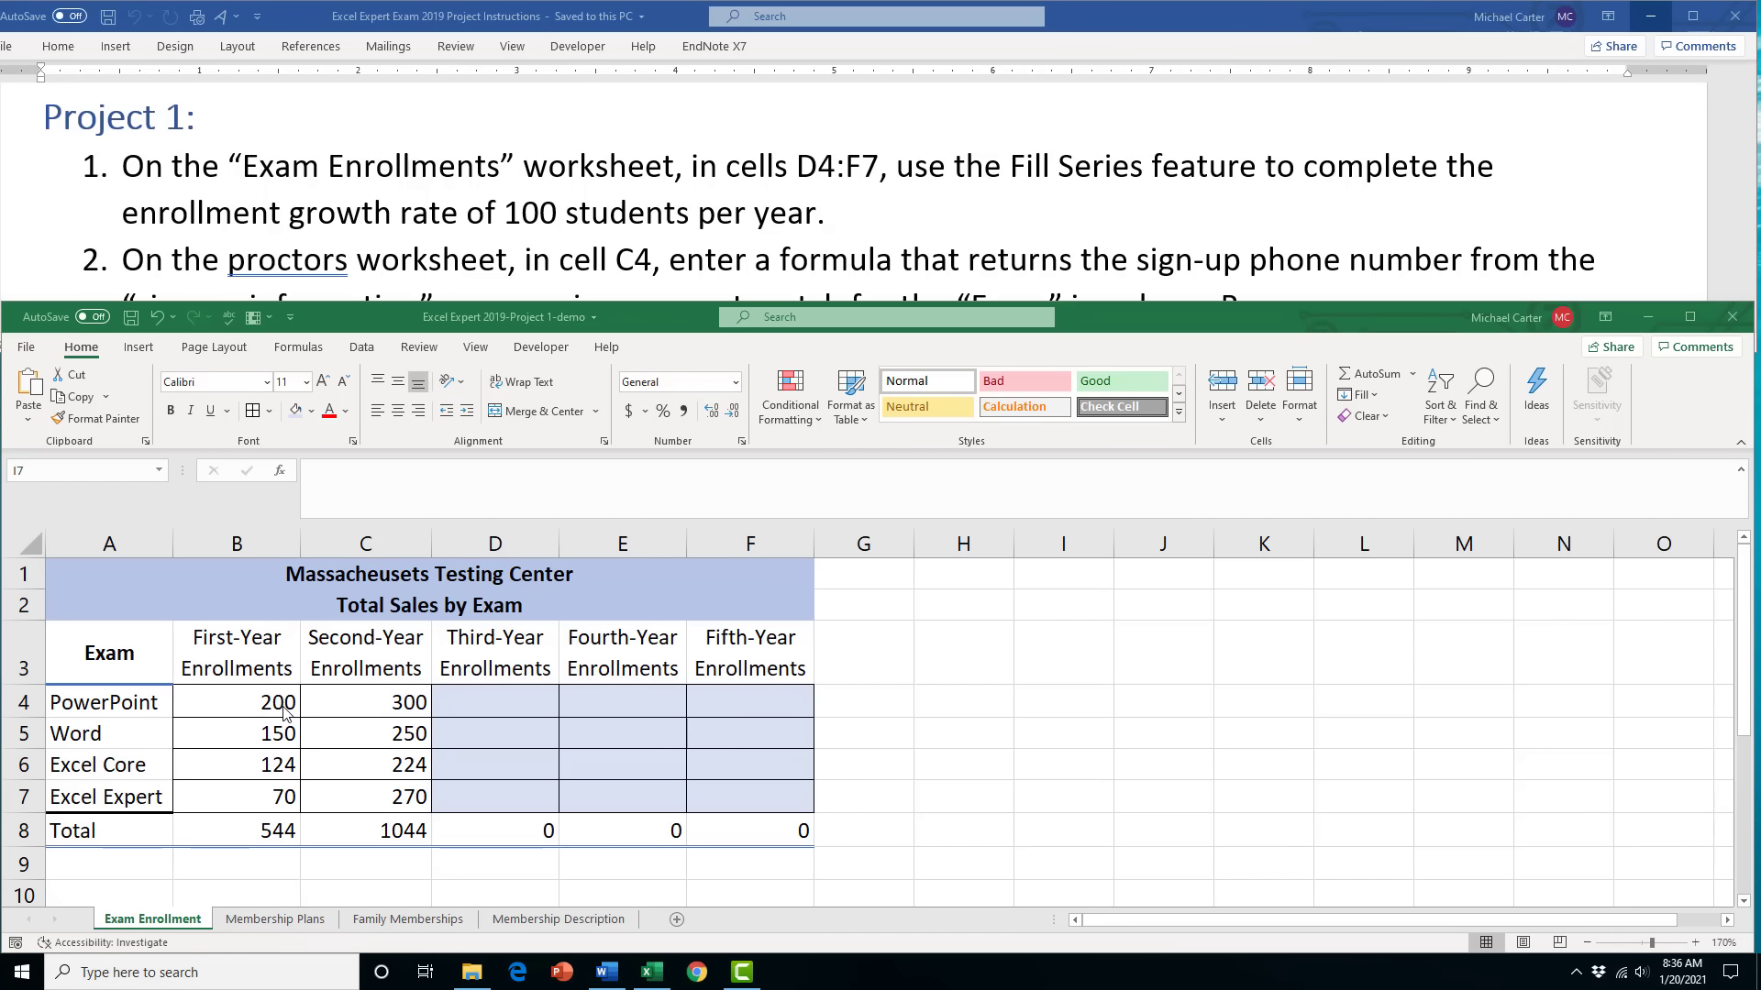
Extend the enrollment series in B4:C7 across D4:F7, filling without formatting
left_click(279, 705)
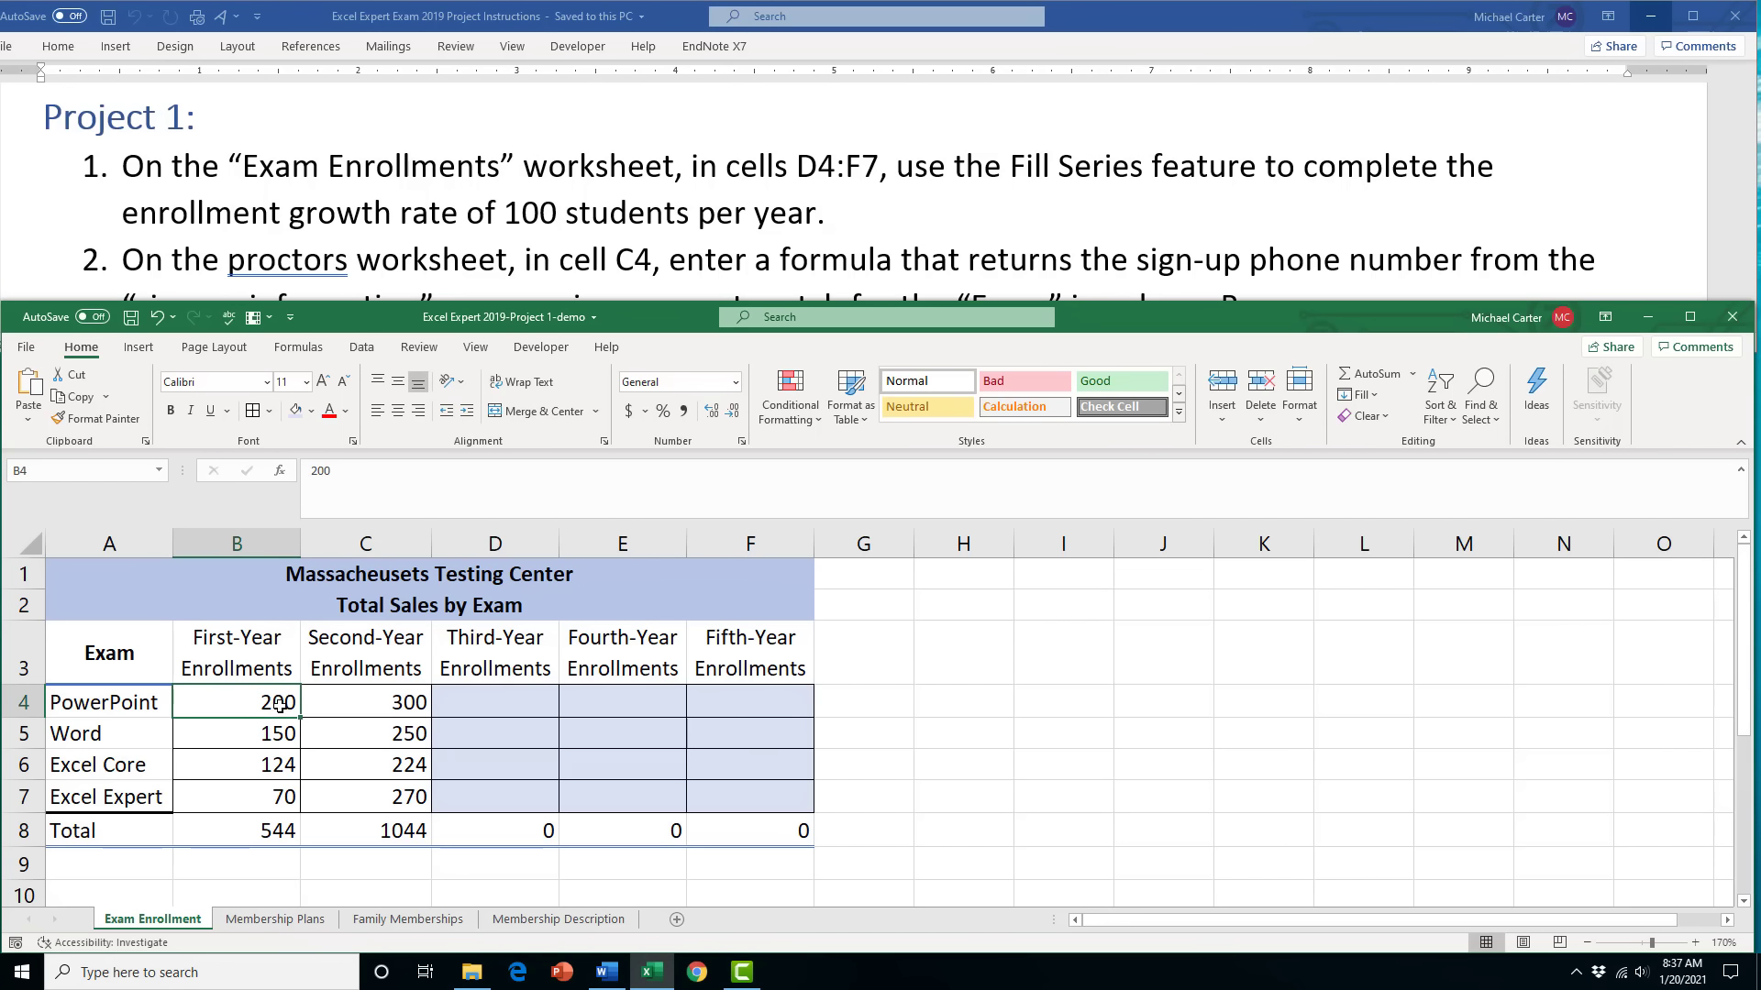
left_click_drag(279, 705, 348, 789)
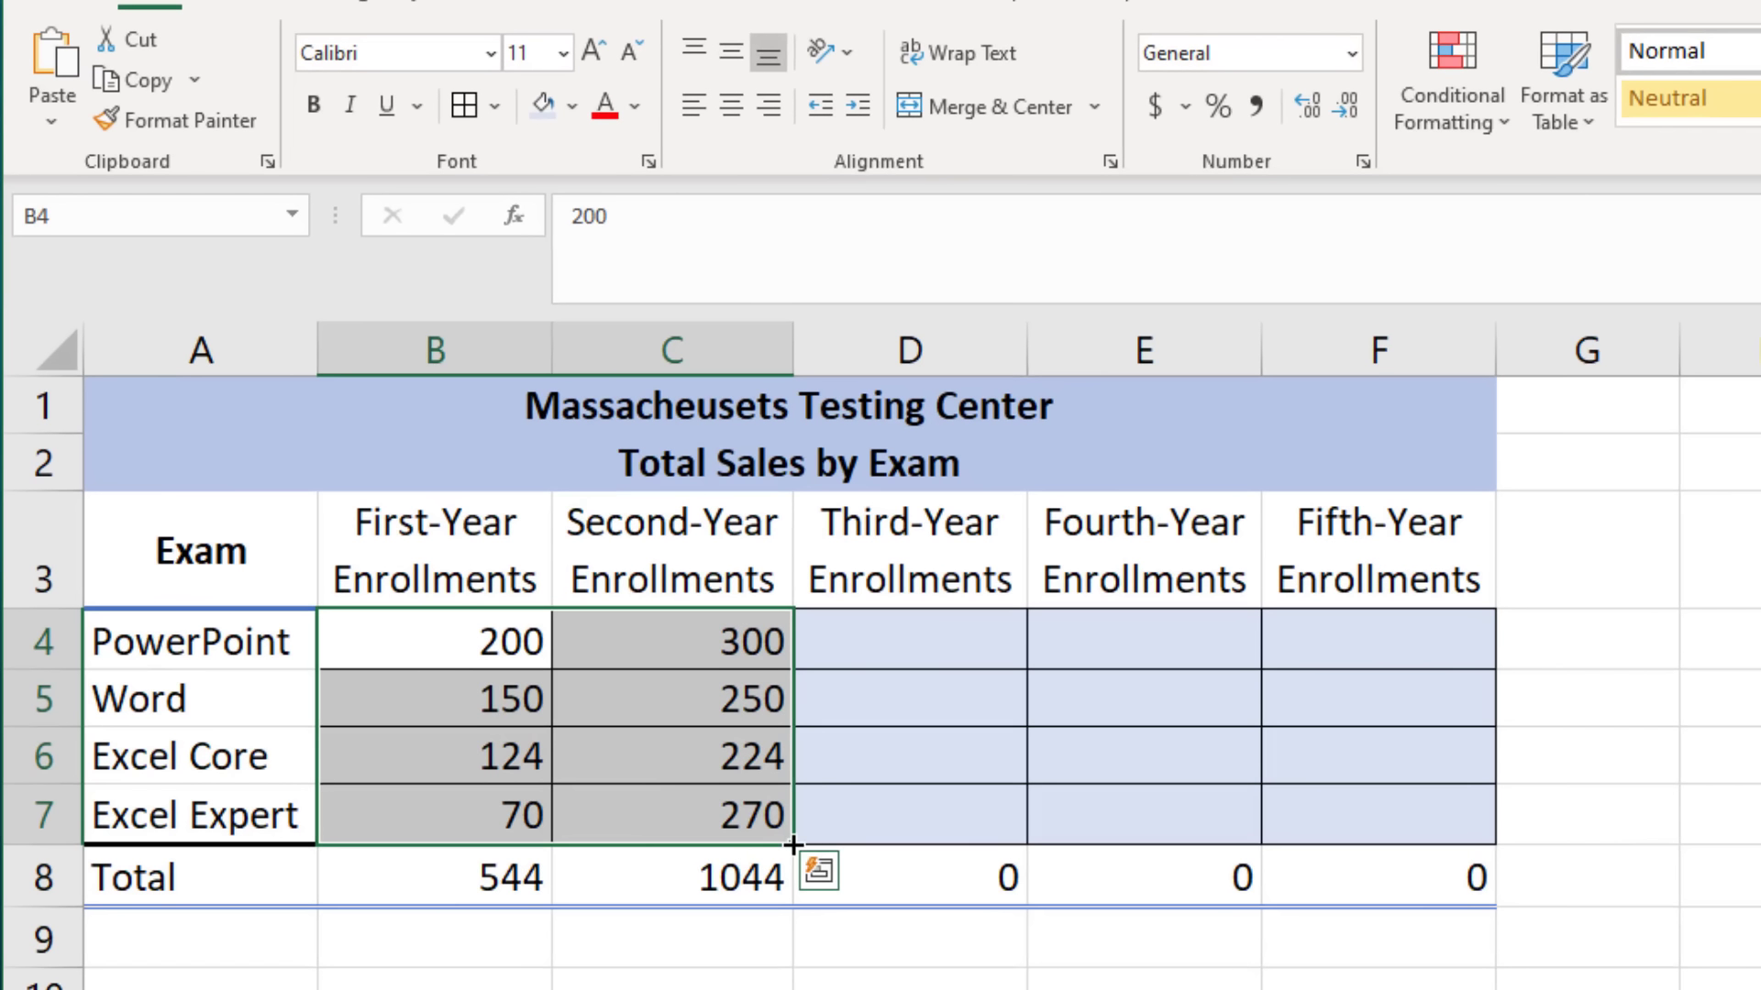
left_click_drag(794, 845, 1475, 831)
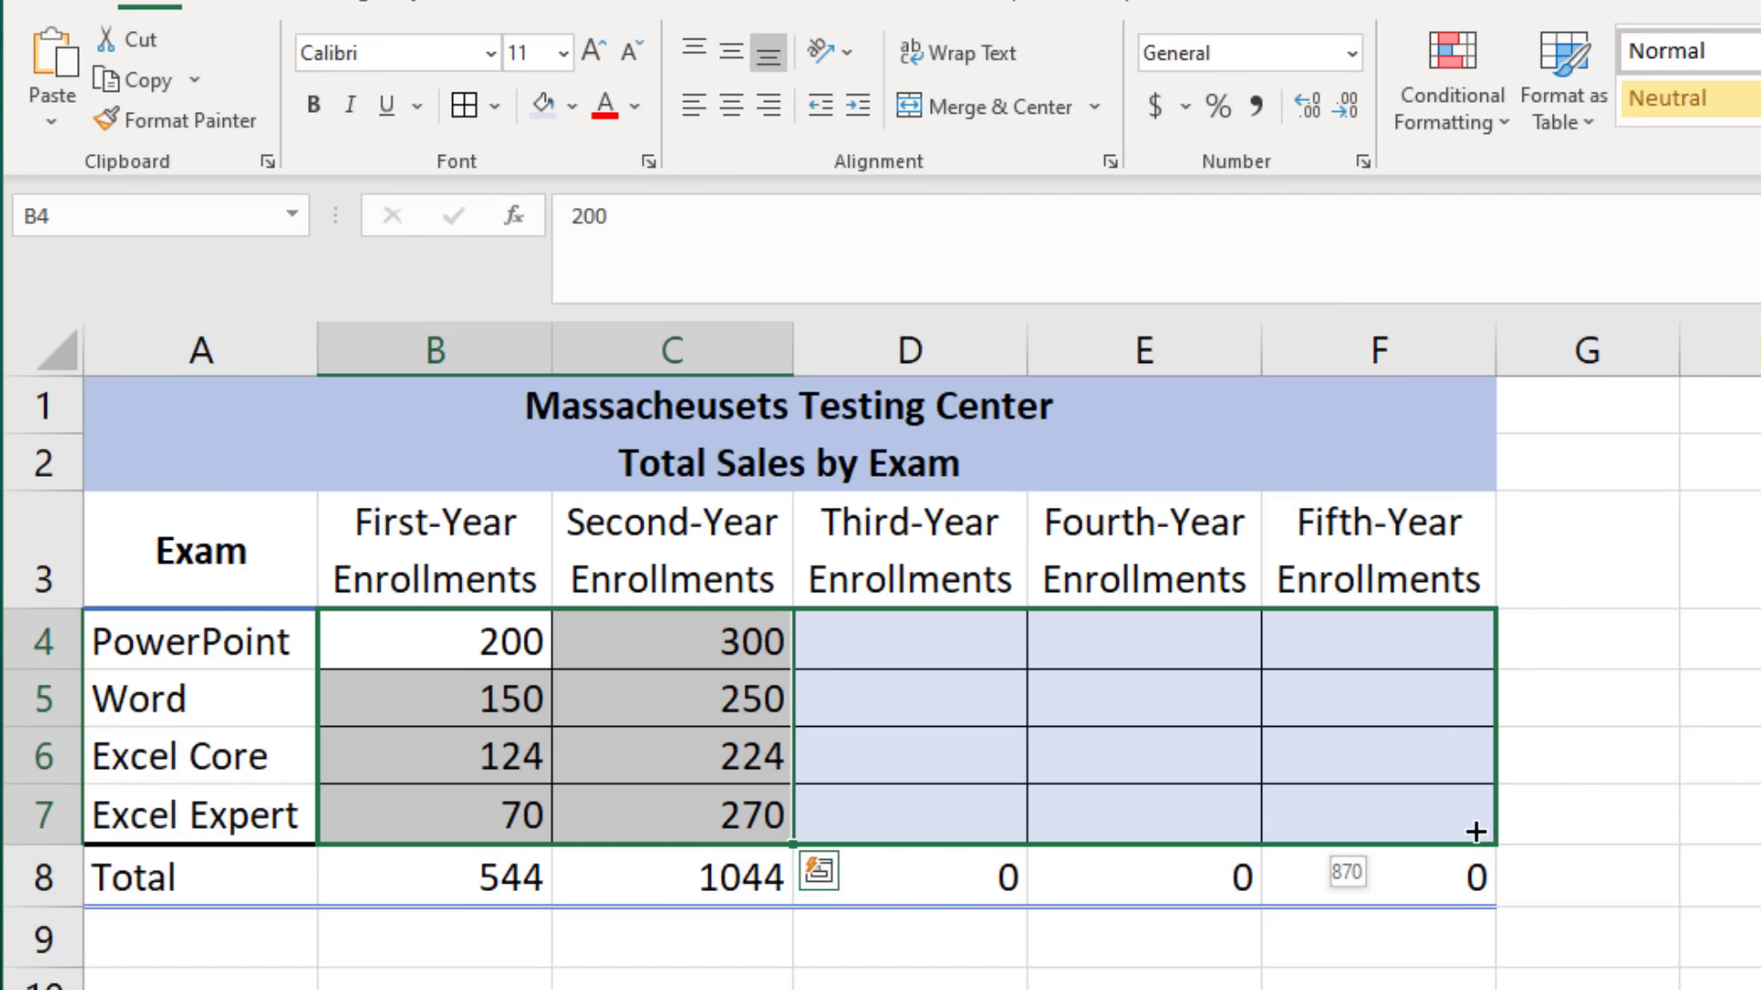
left_click_drag(1475, 830, 1476, 831)
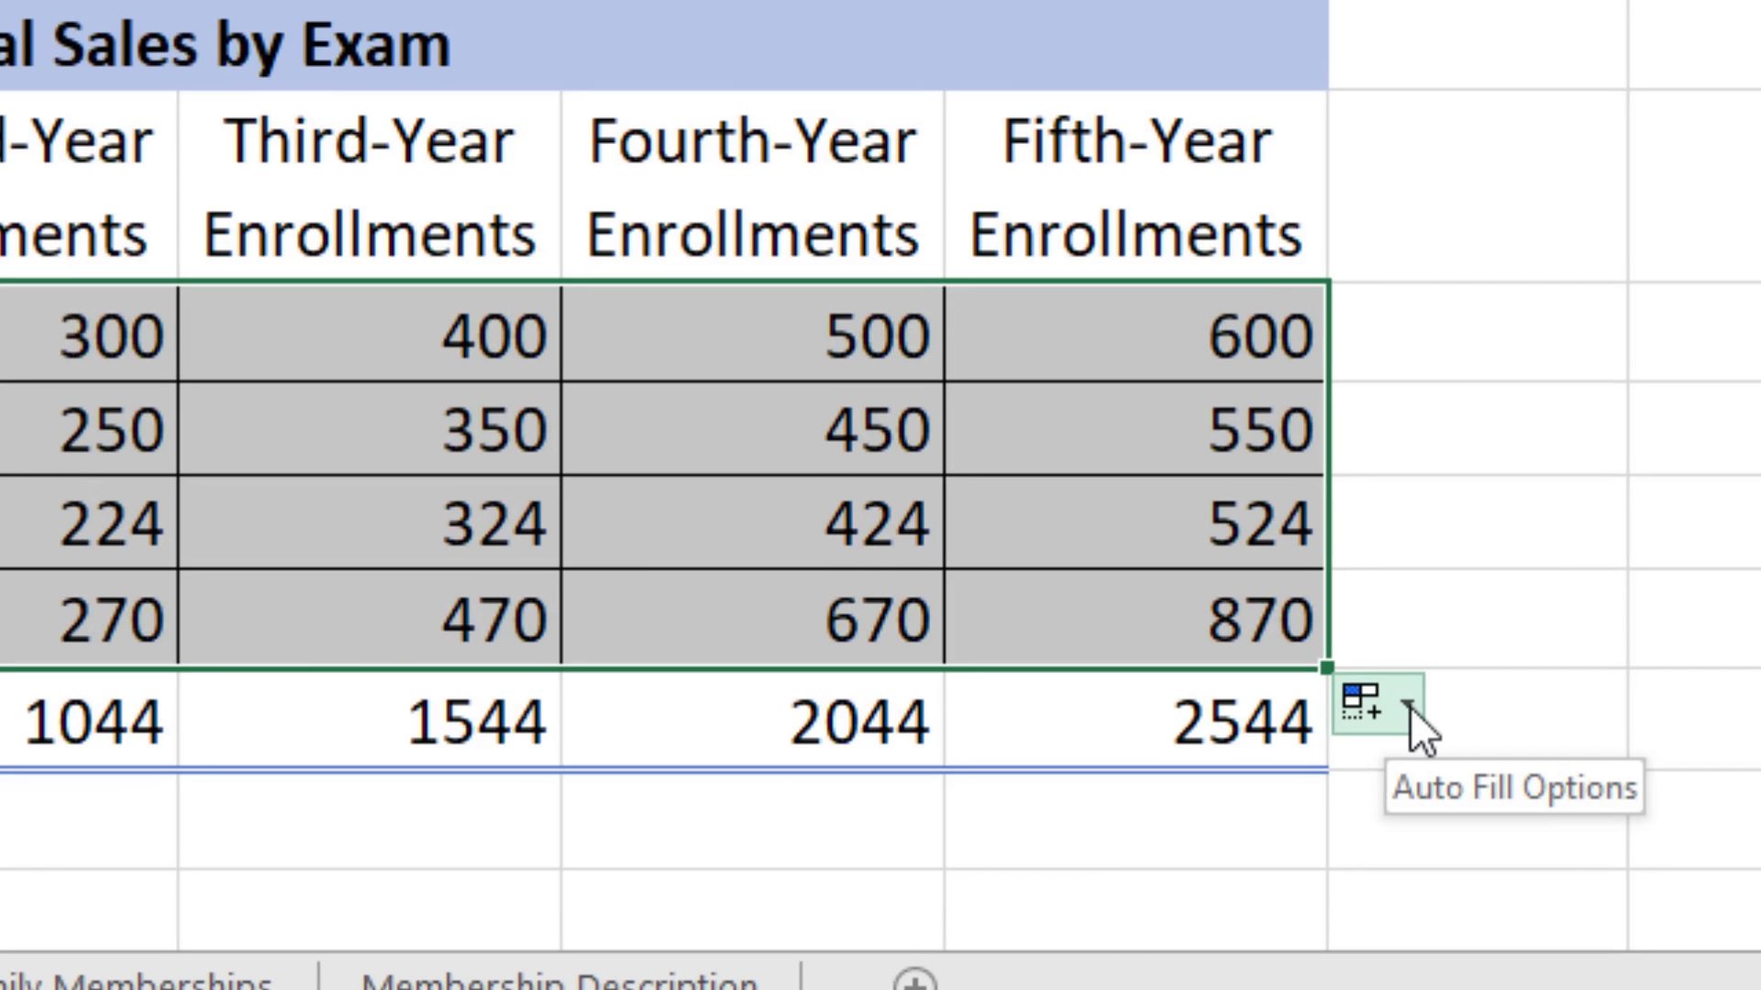
left_click(1410, 706)
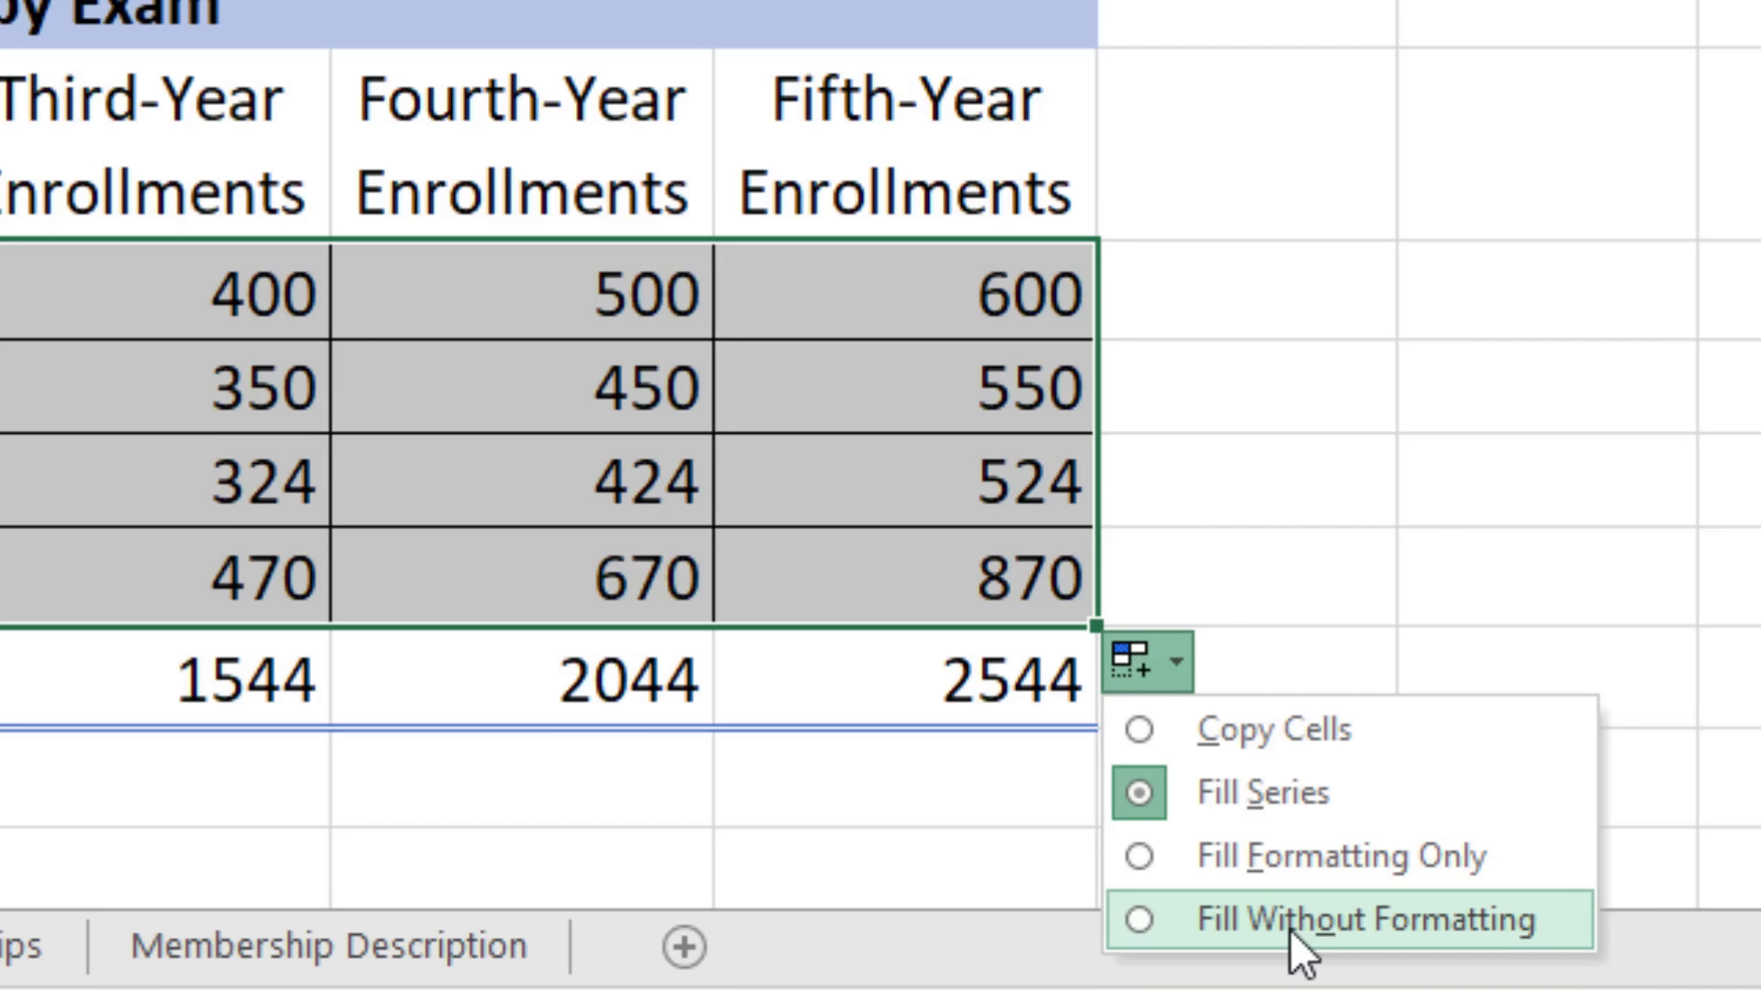
left_click(1251, 923)
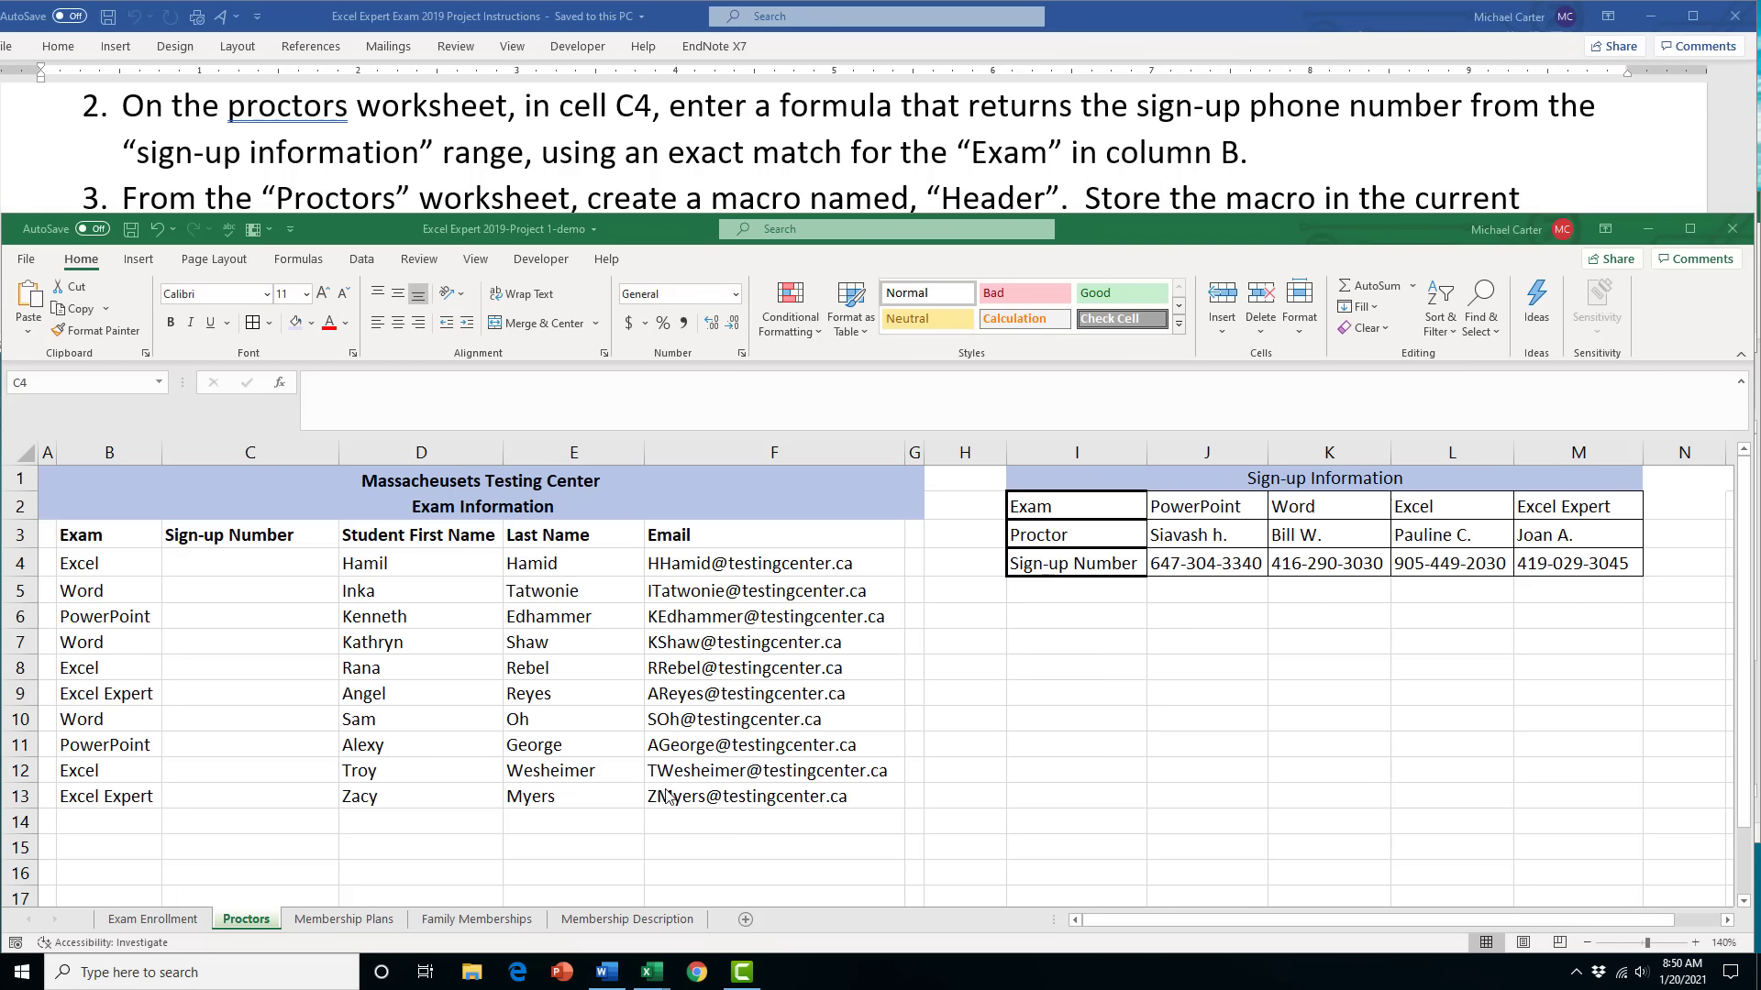
Start an HLOOKUP formula in cell C4 of the Proctors sheet with B4 as the lookup value
left_click(209, 569)
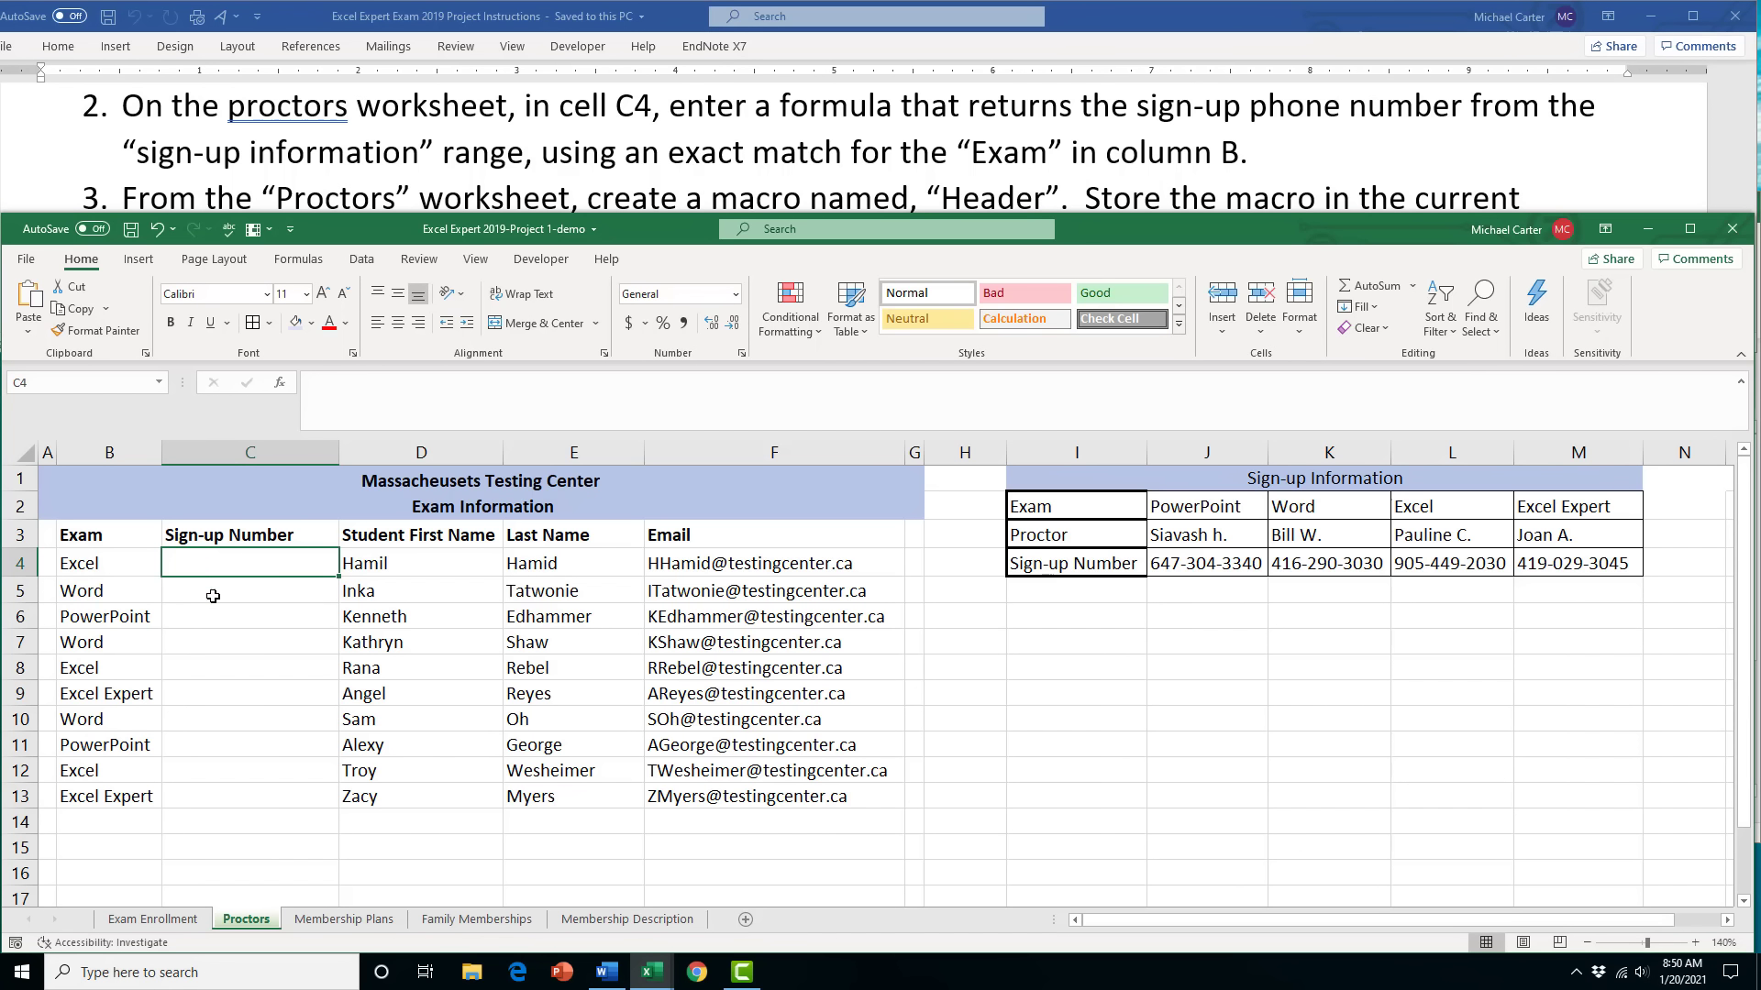
type("=")
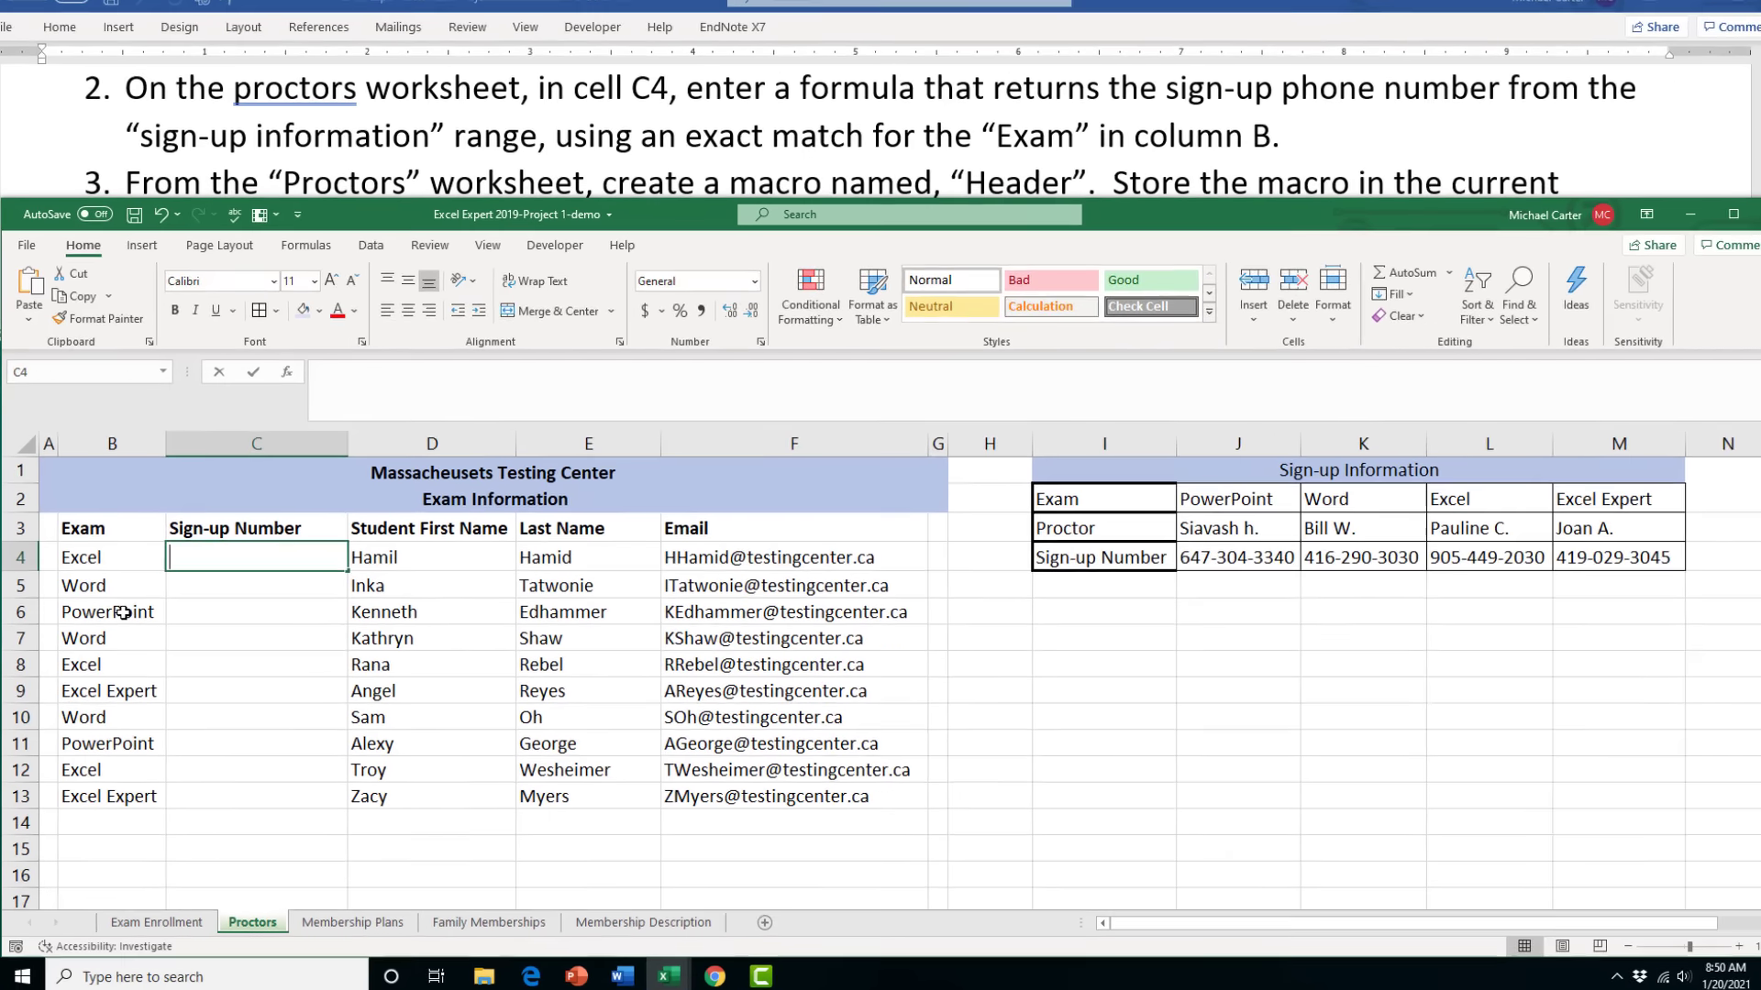
type("hlookup(")
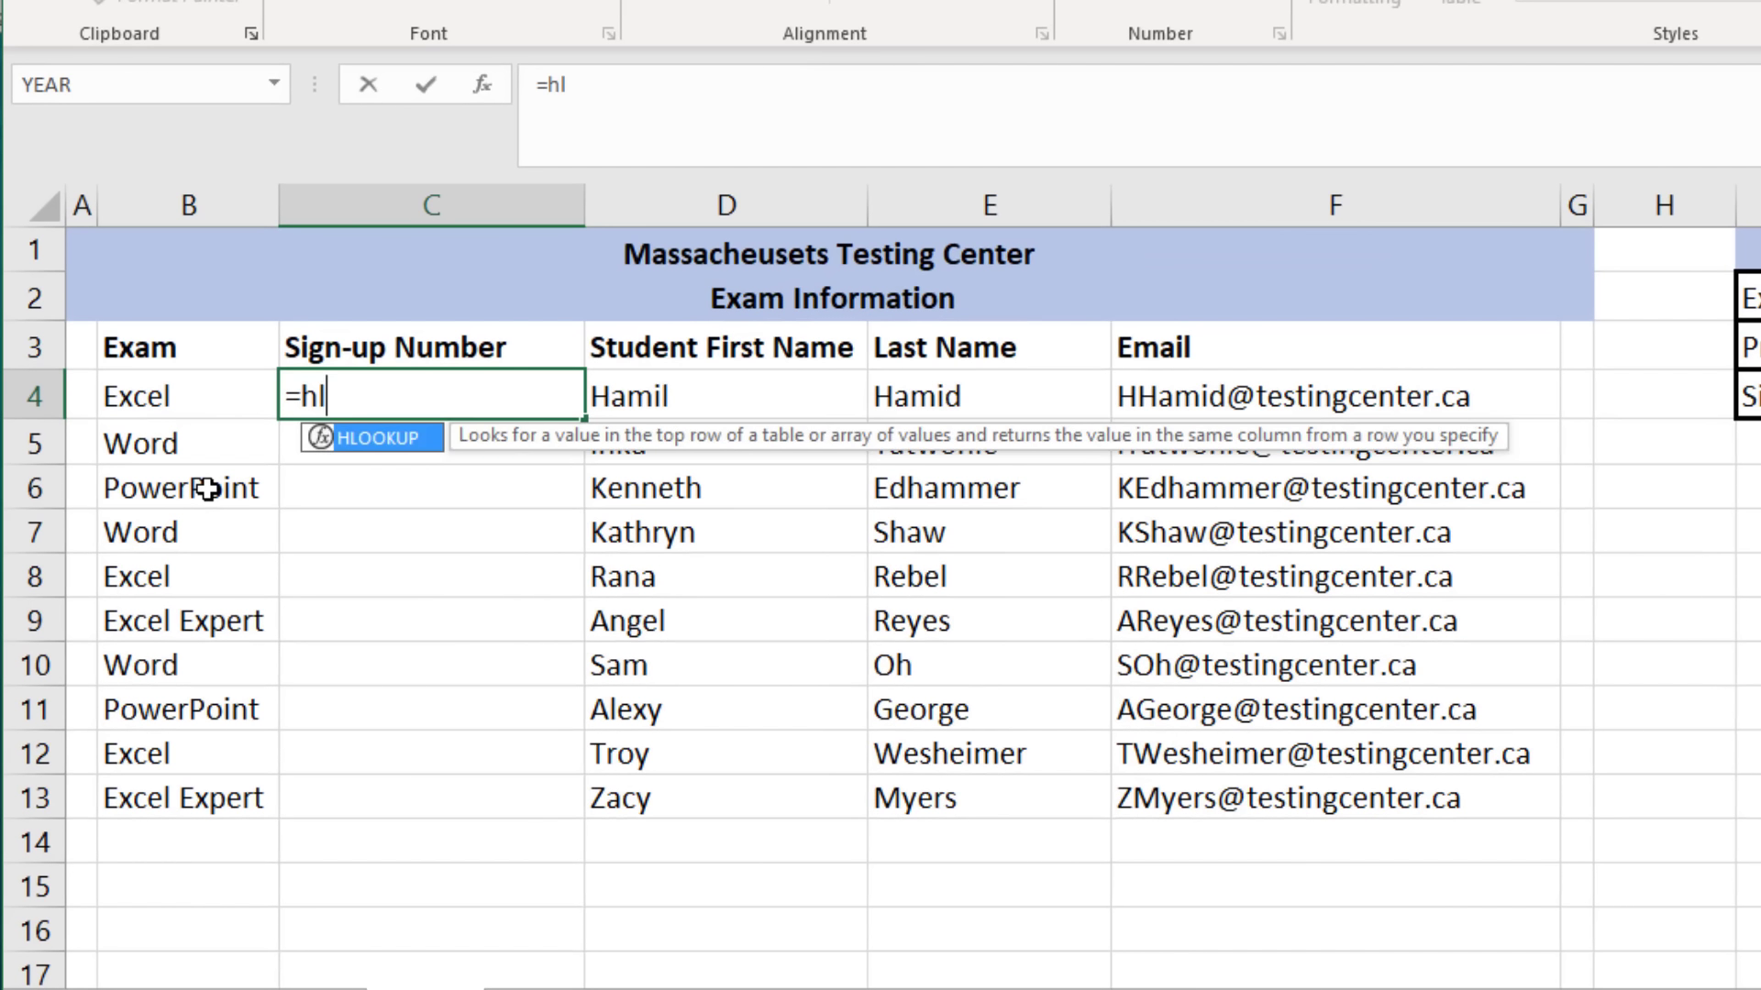
left_click(482, 84)
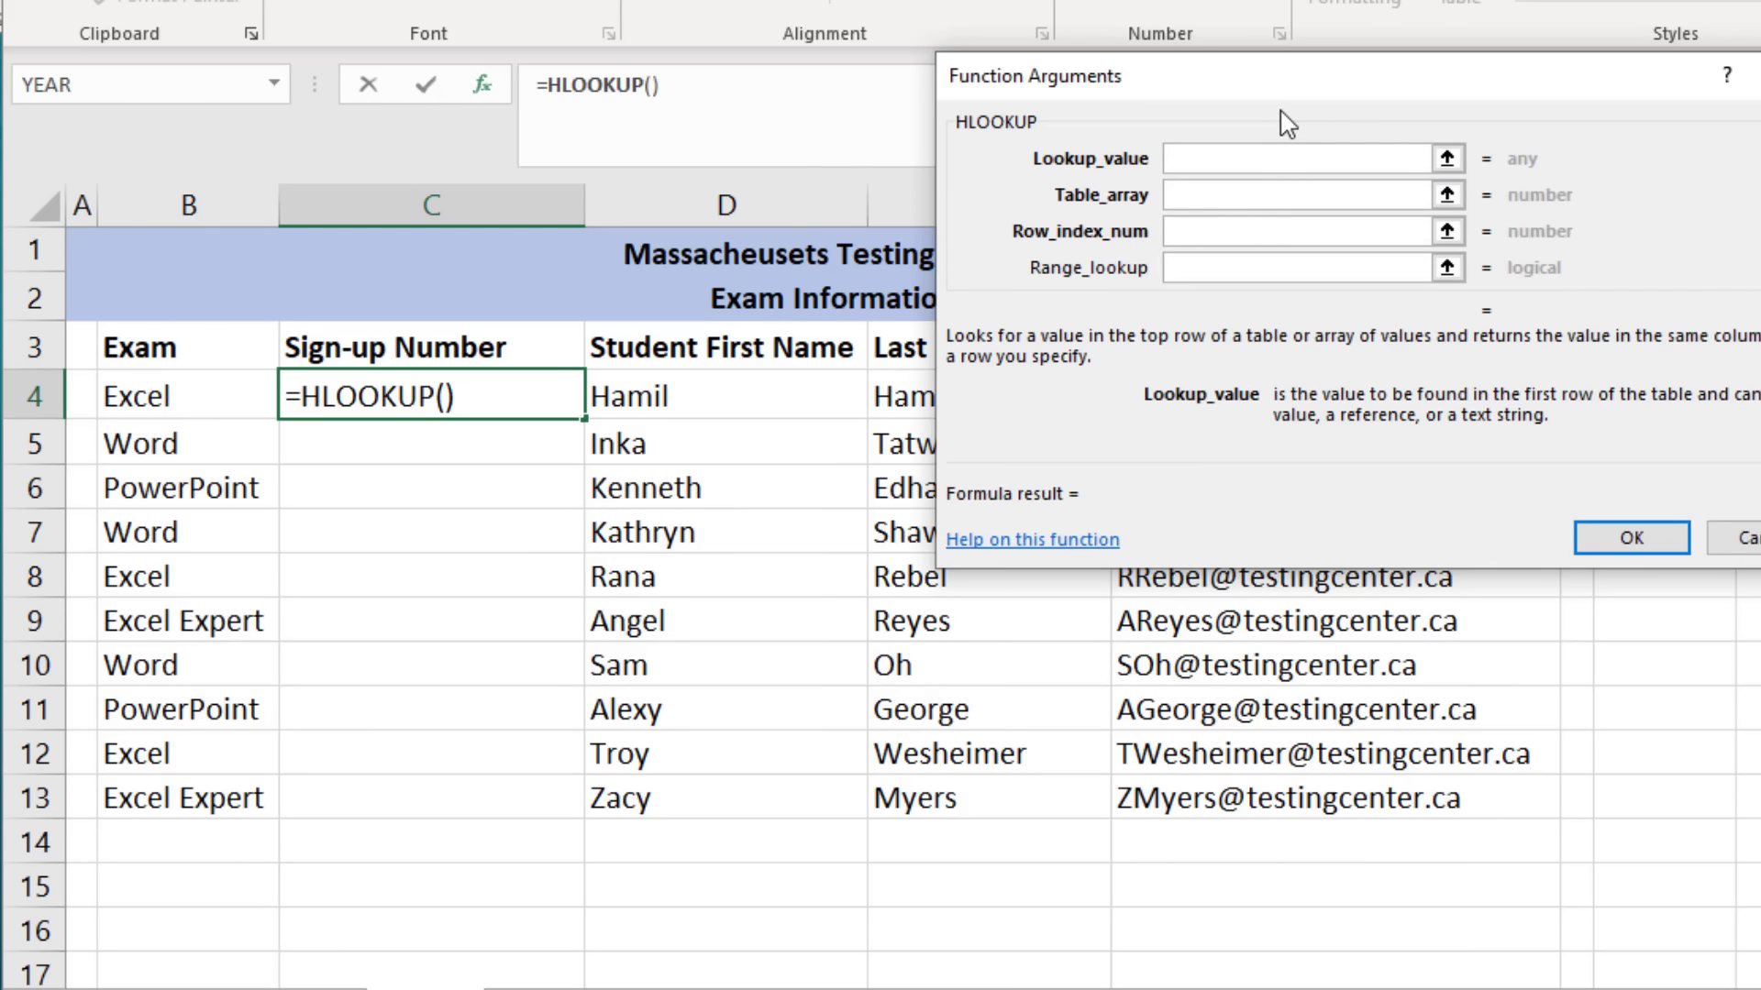
left_click_drag(1281, 118, 995, 280)
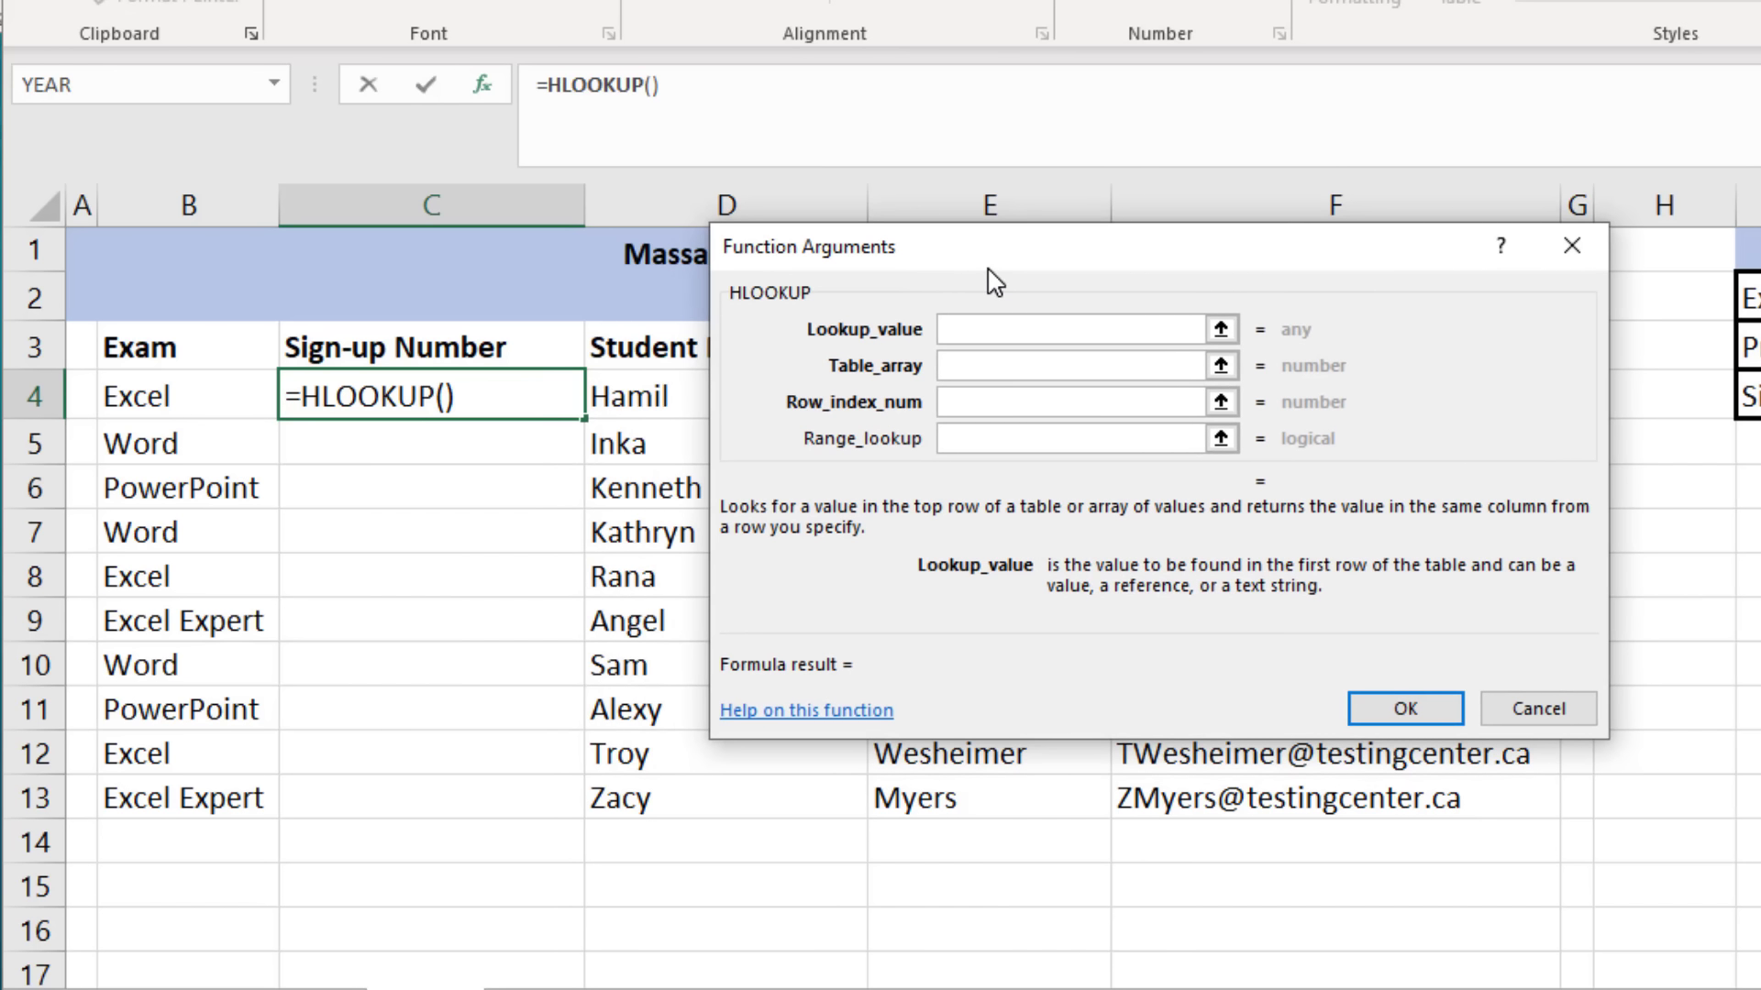
left_click(1003, 329)
left_click(154, 396)
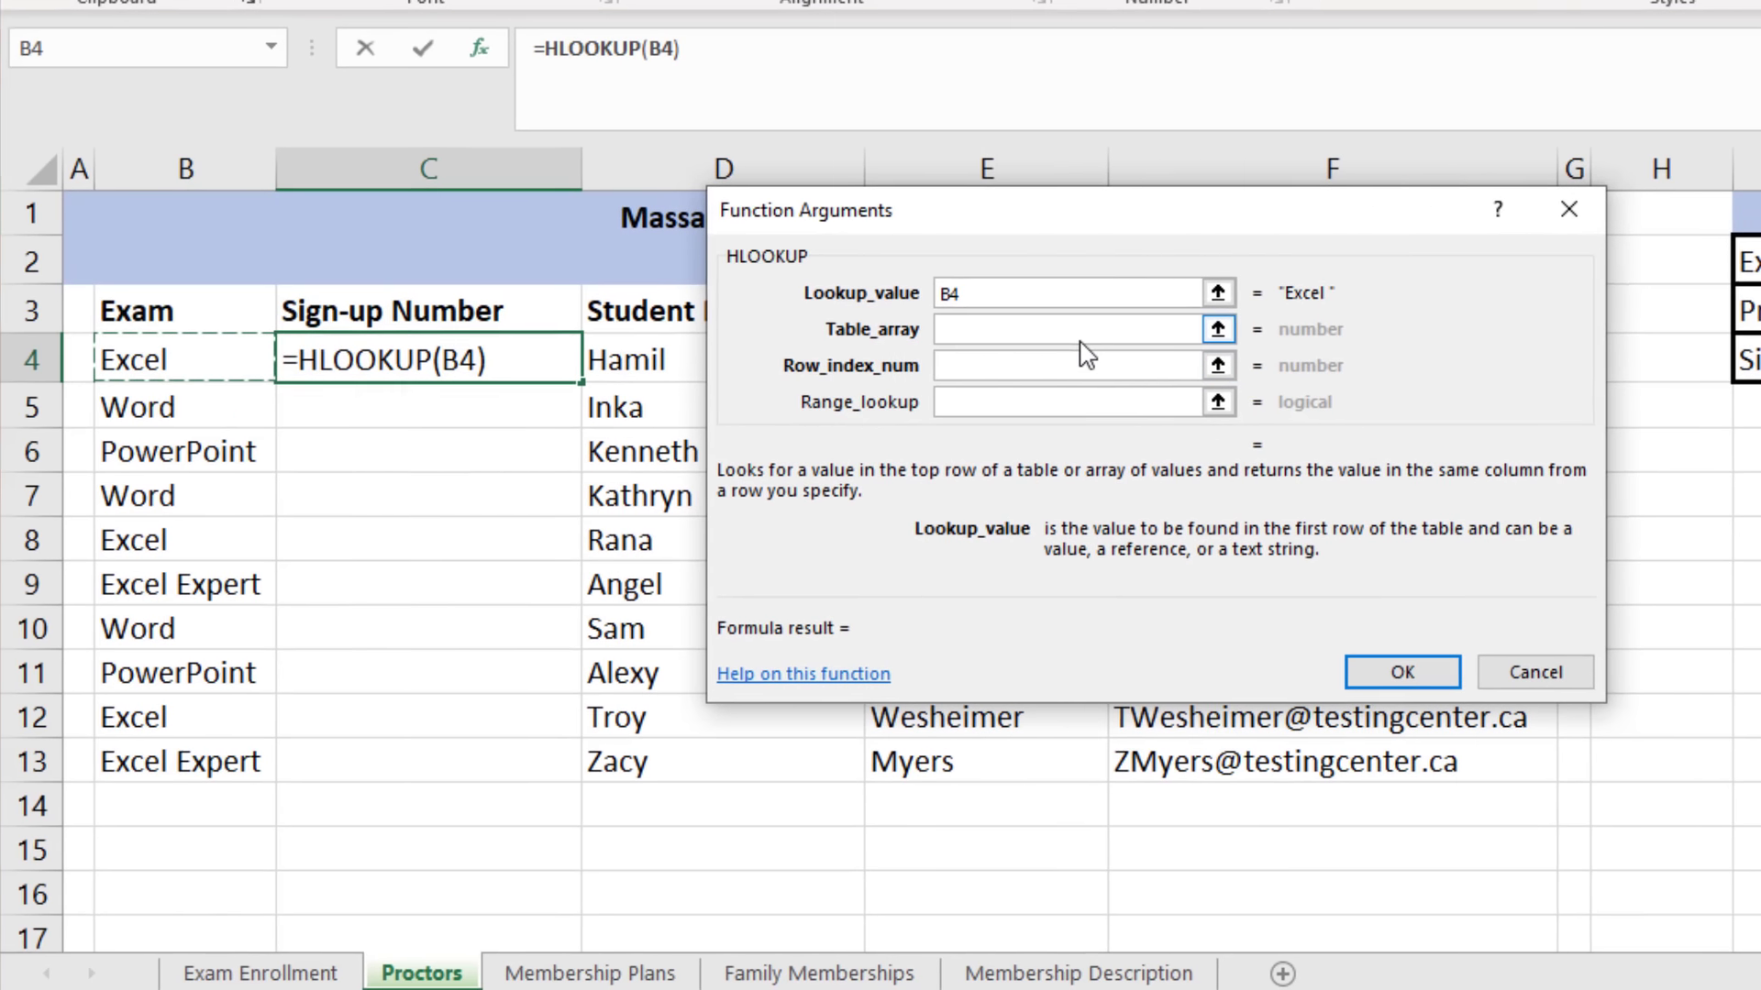
Set the HLOOKUP table array to the sign-up information range as the absolute reference $J$2:$M$4
left_click(0, 357)
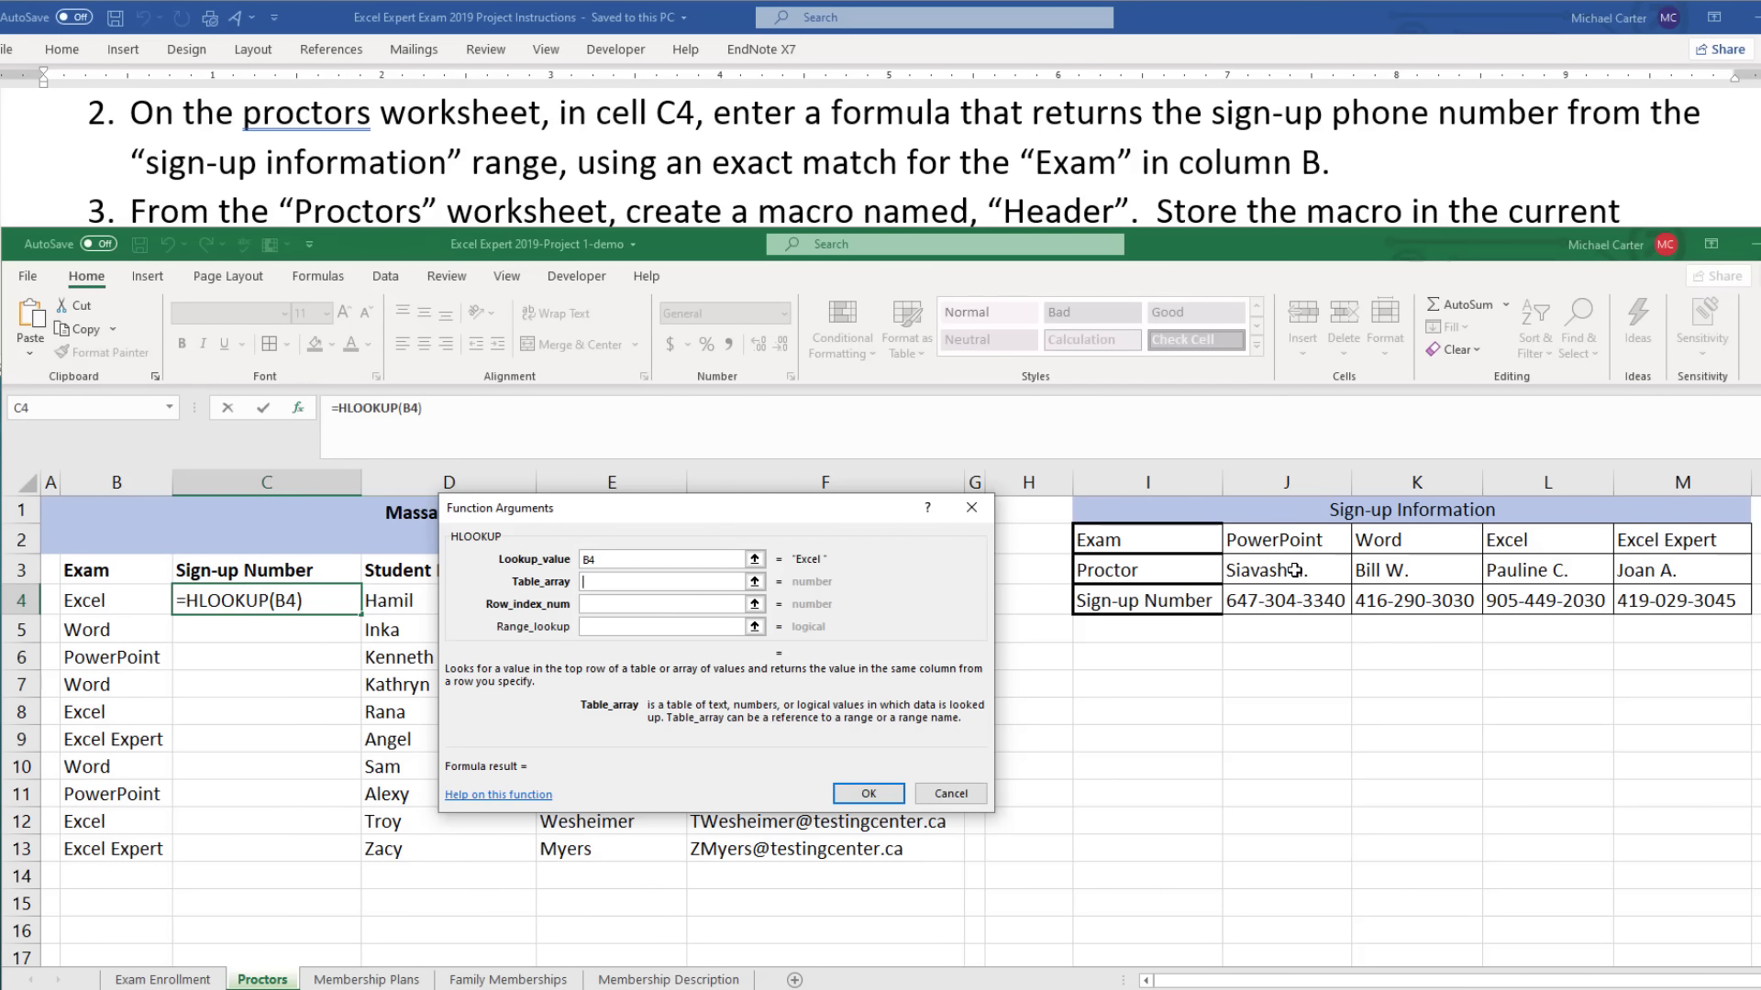
left_click(1476, 481)
left_click_drag(1300, 542, 1651, 599)
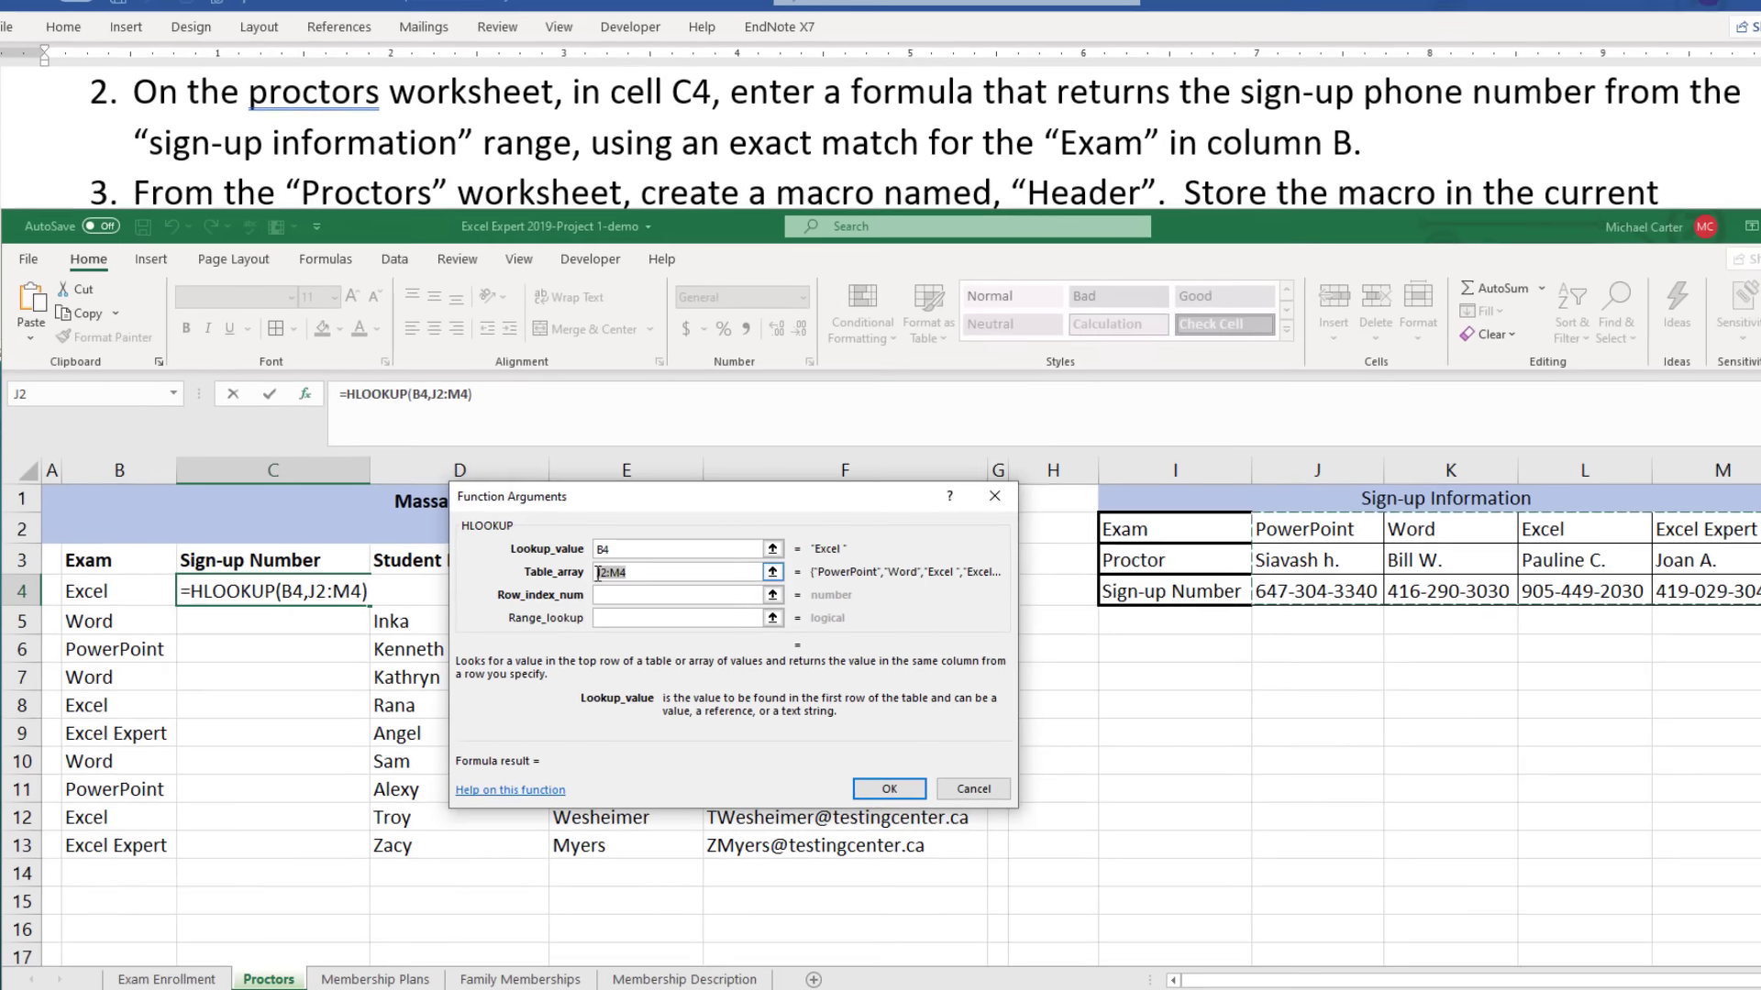
left_click_drag(626, 584, 581, 583)
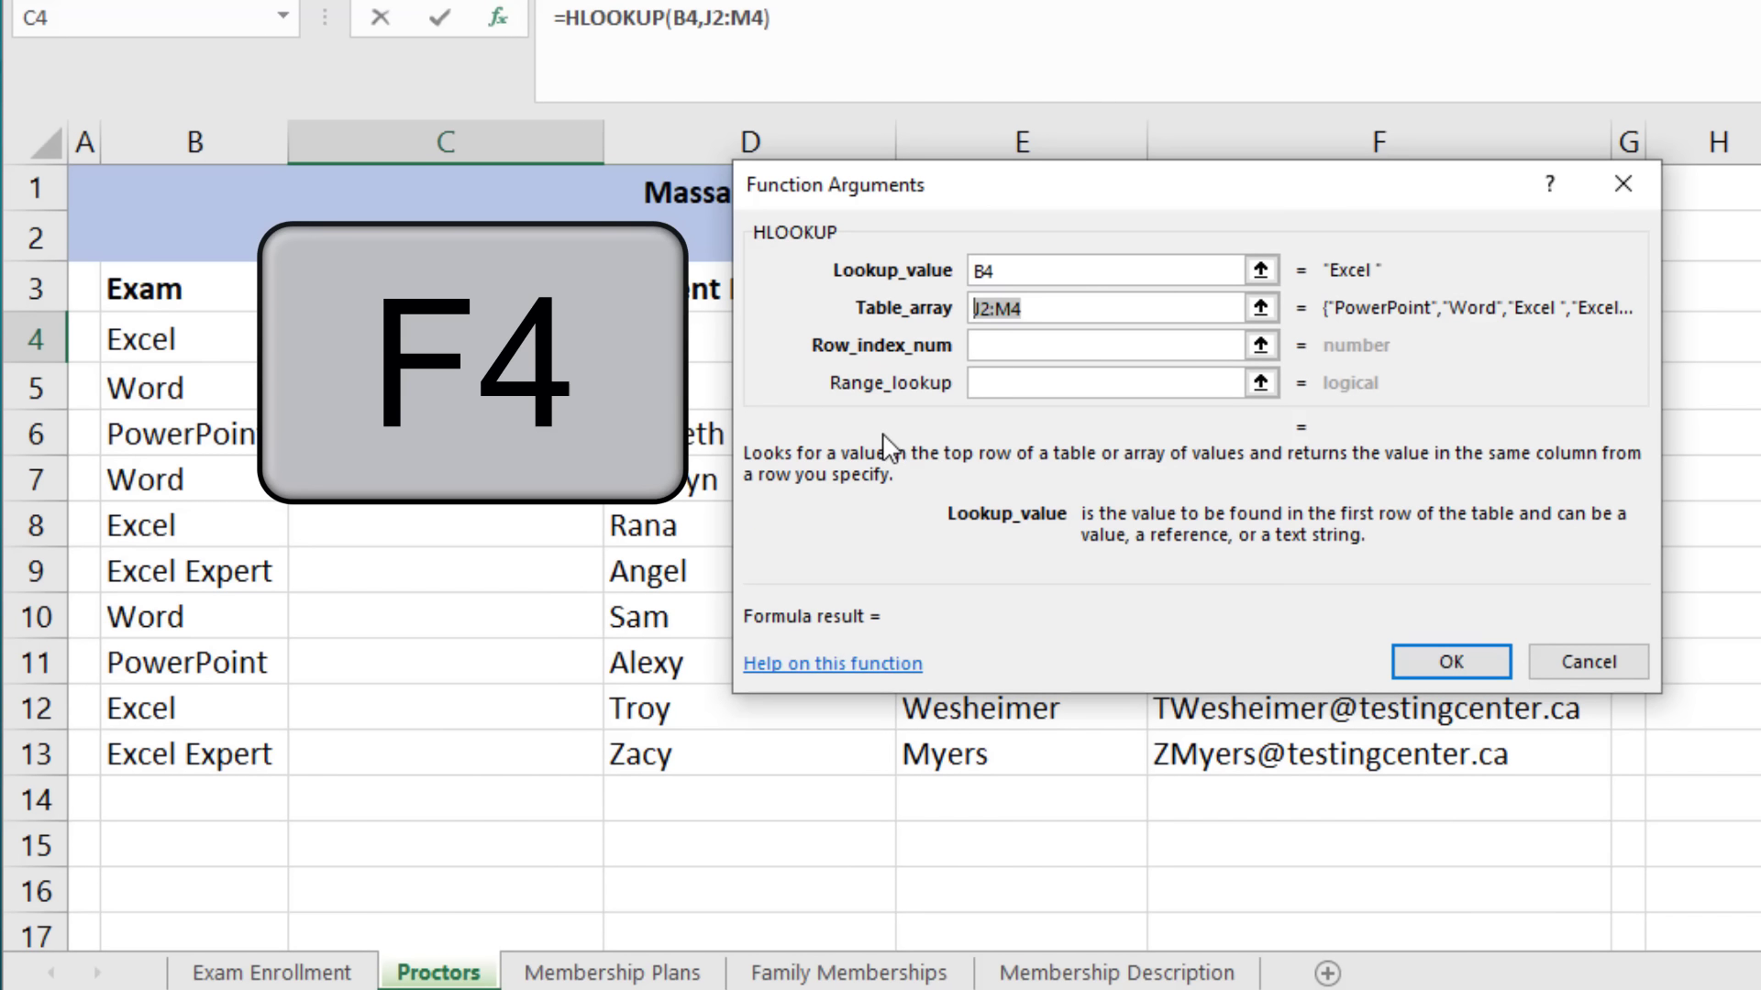
key("F4")
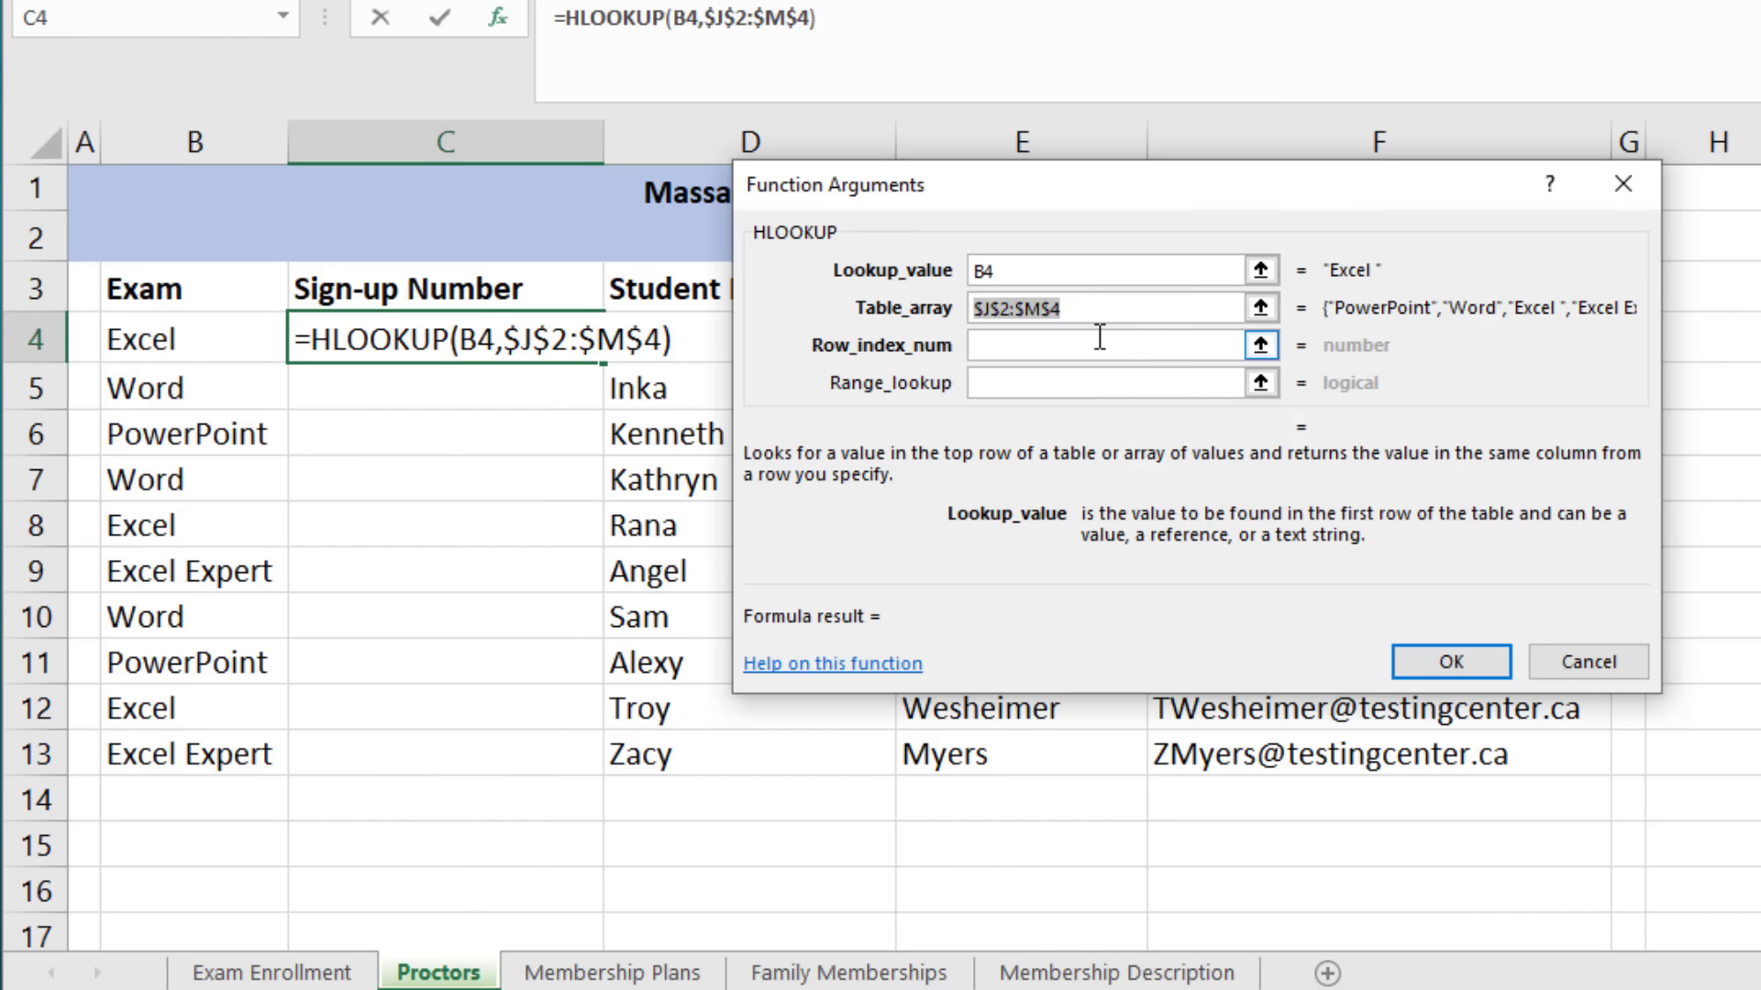
Complete the HLOOKUP with row index number 3 and range lookup False for an exact match
left_click(1029, 350)
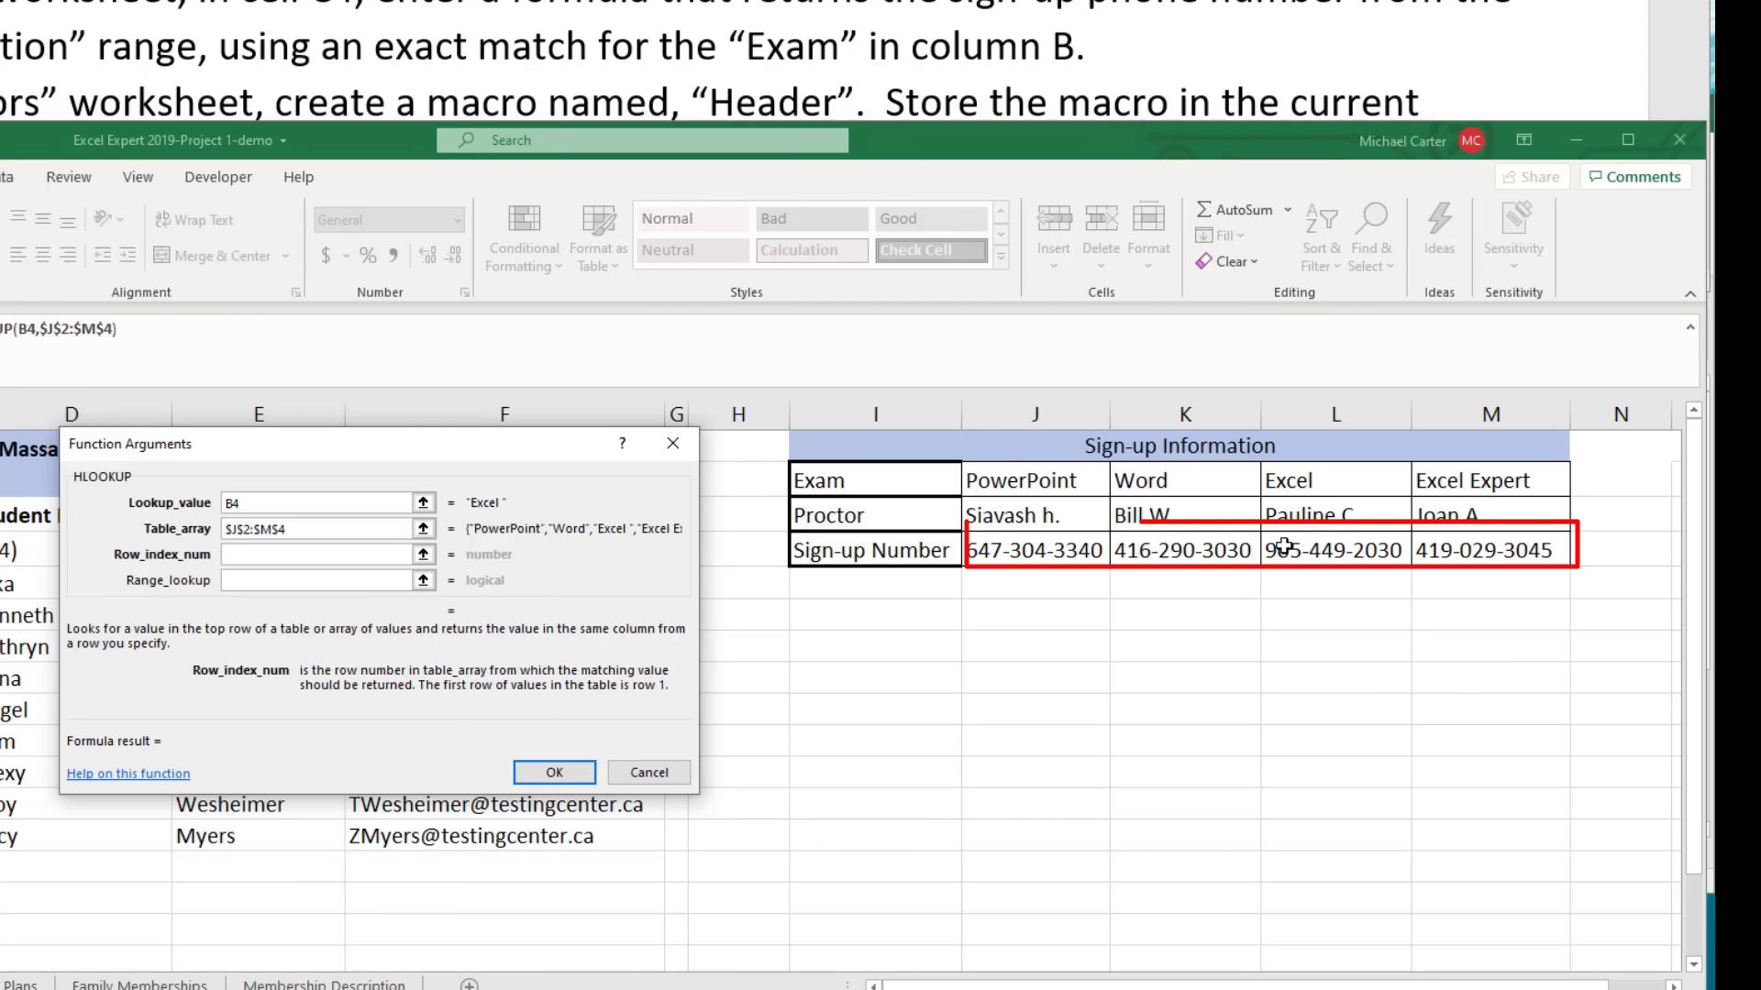
left_click(260, 560)
type("3")
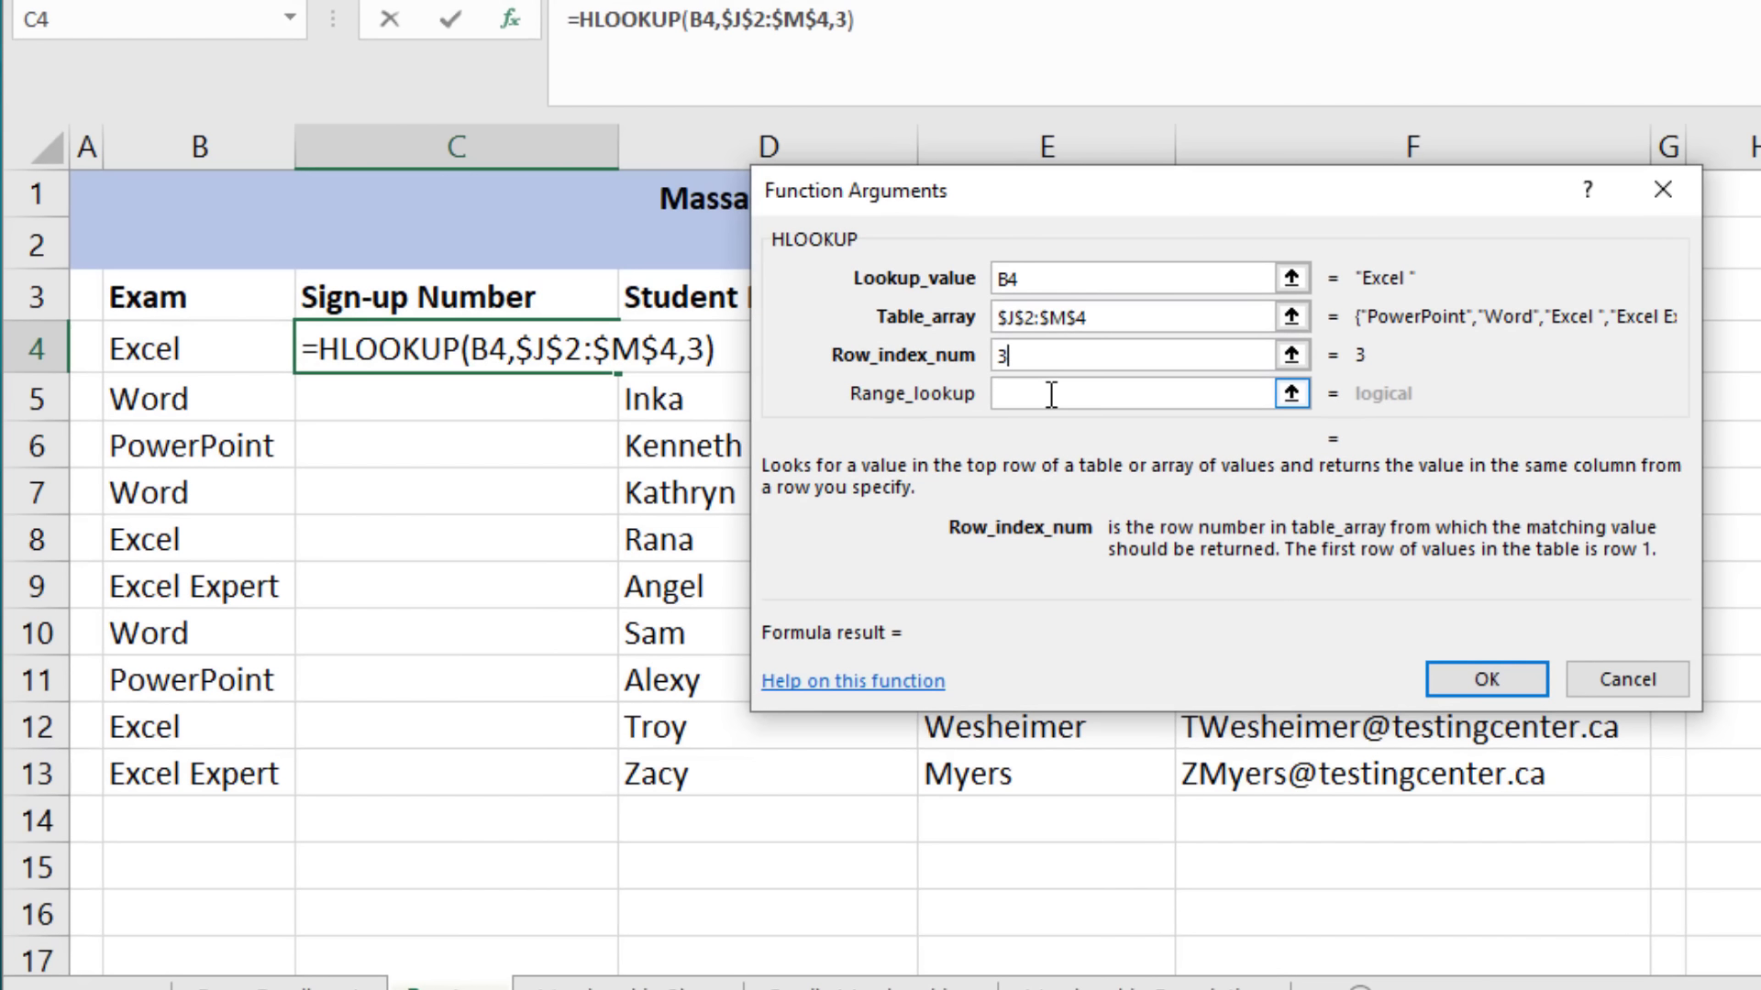
left_click(1051, 394)
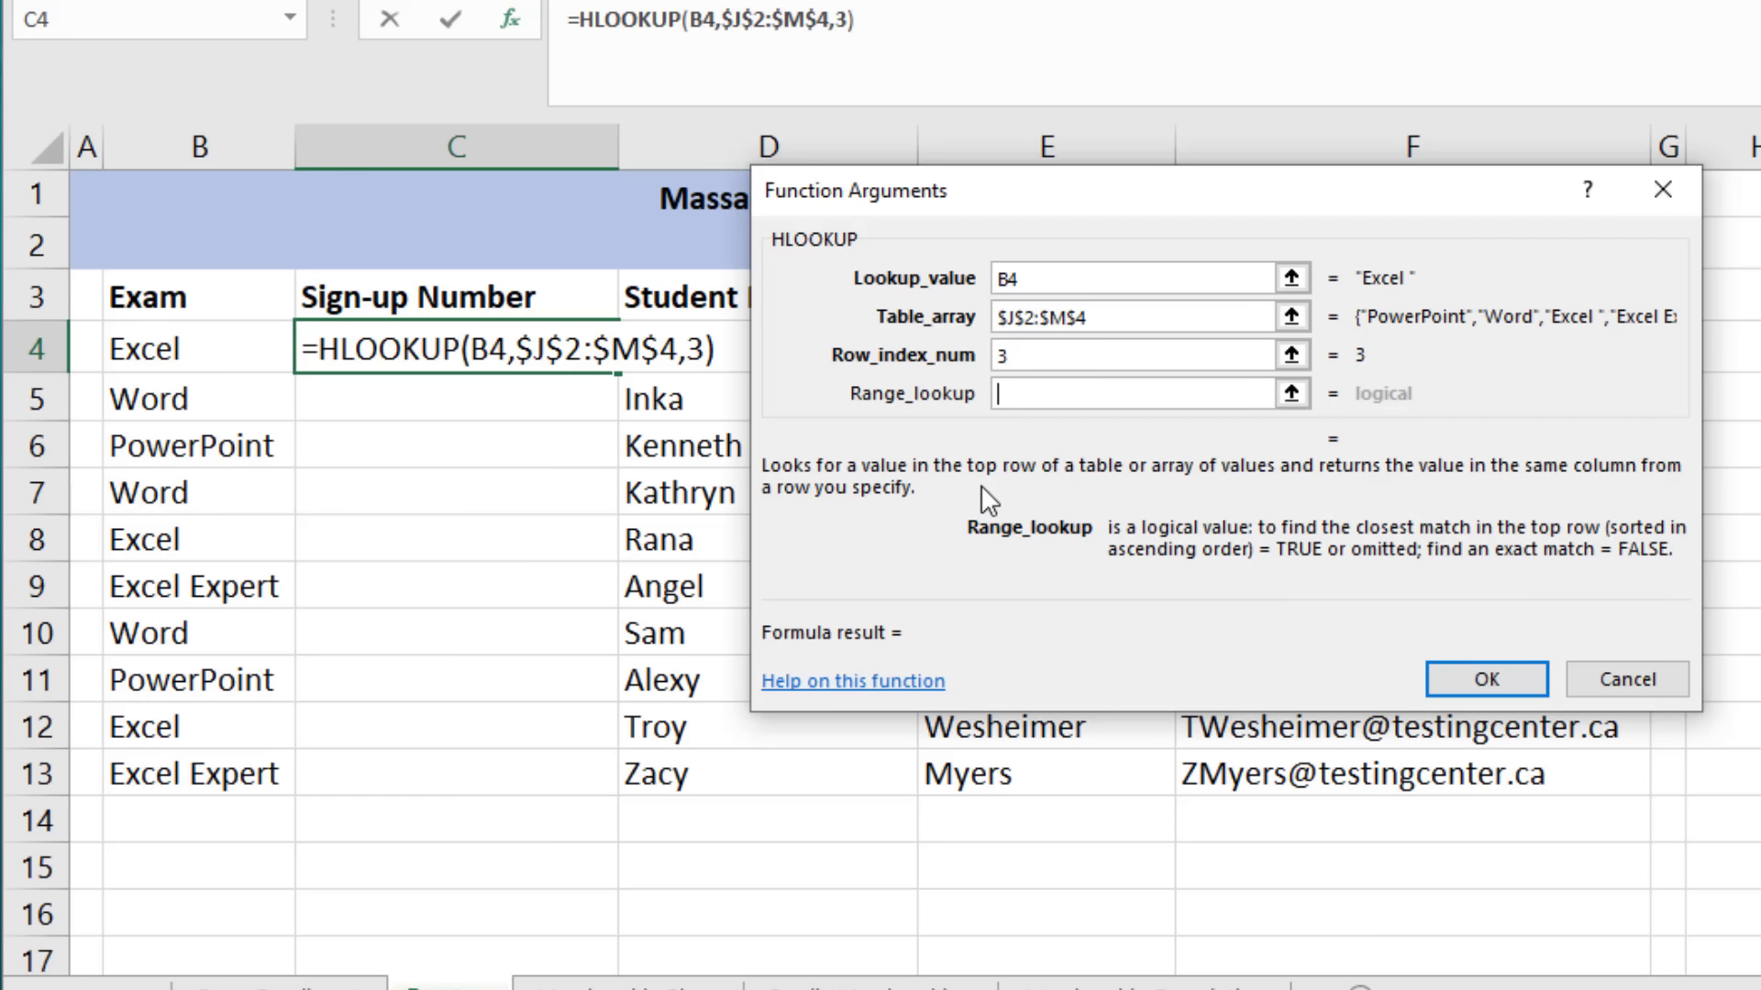
type("False")
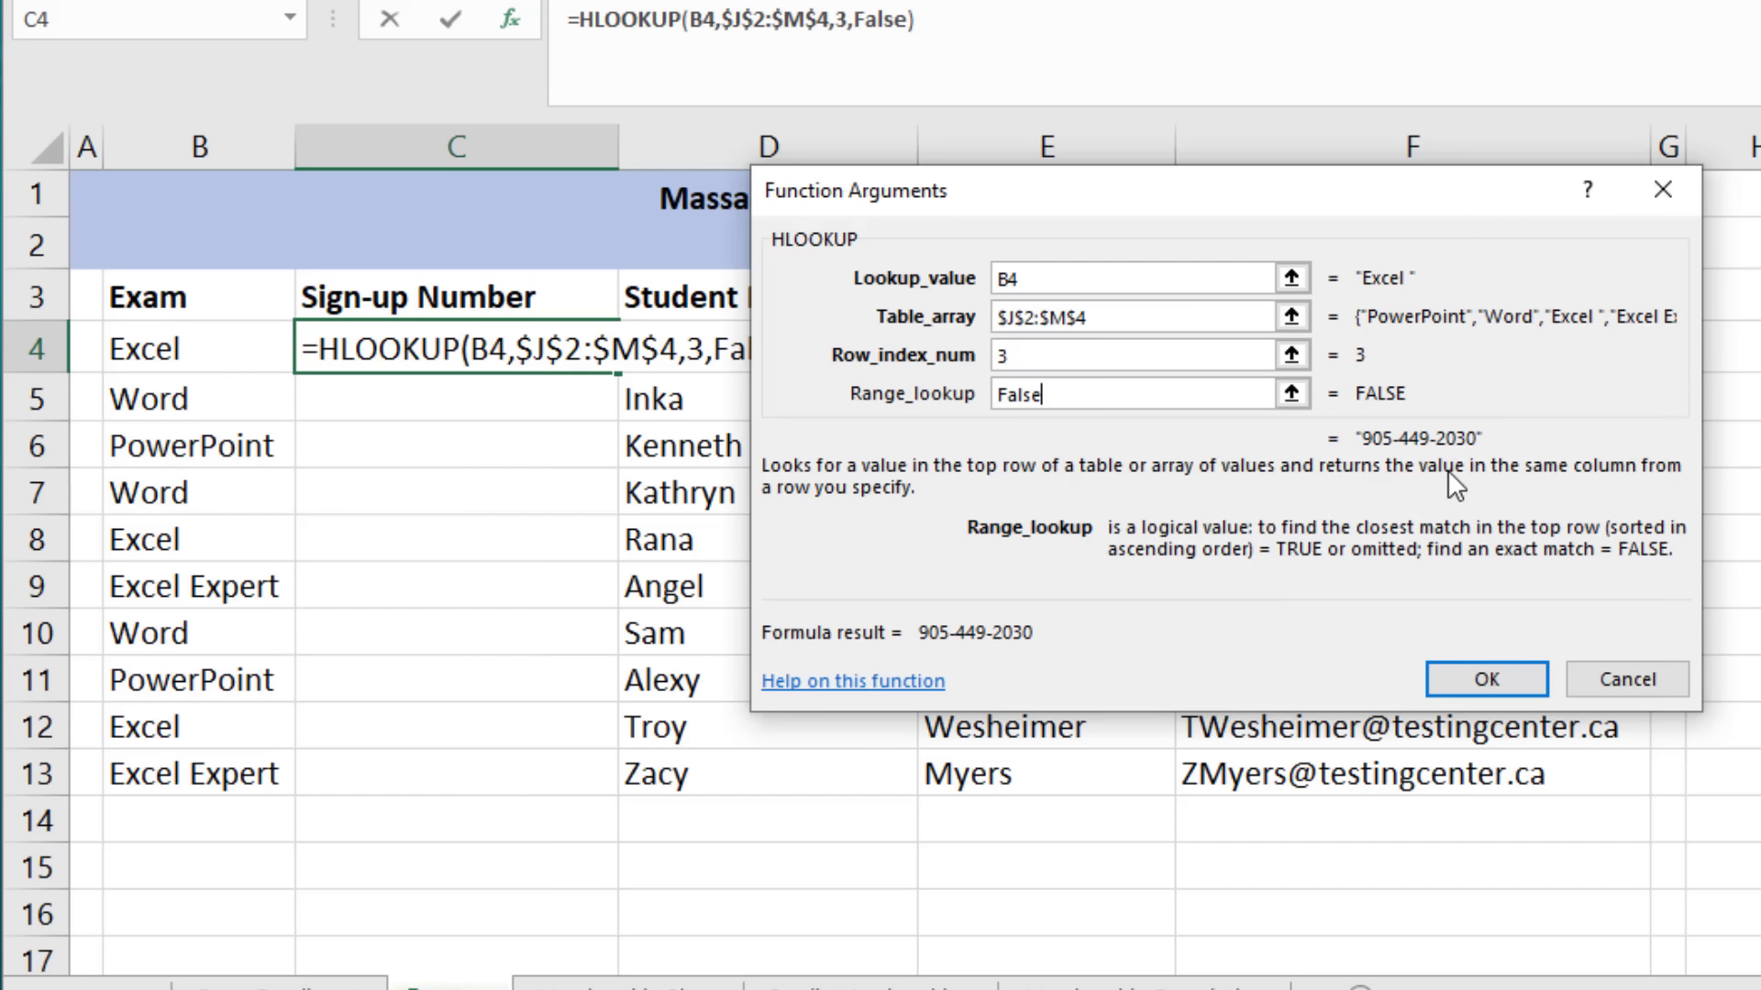
left_click(1467, 685)
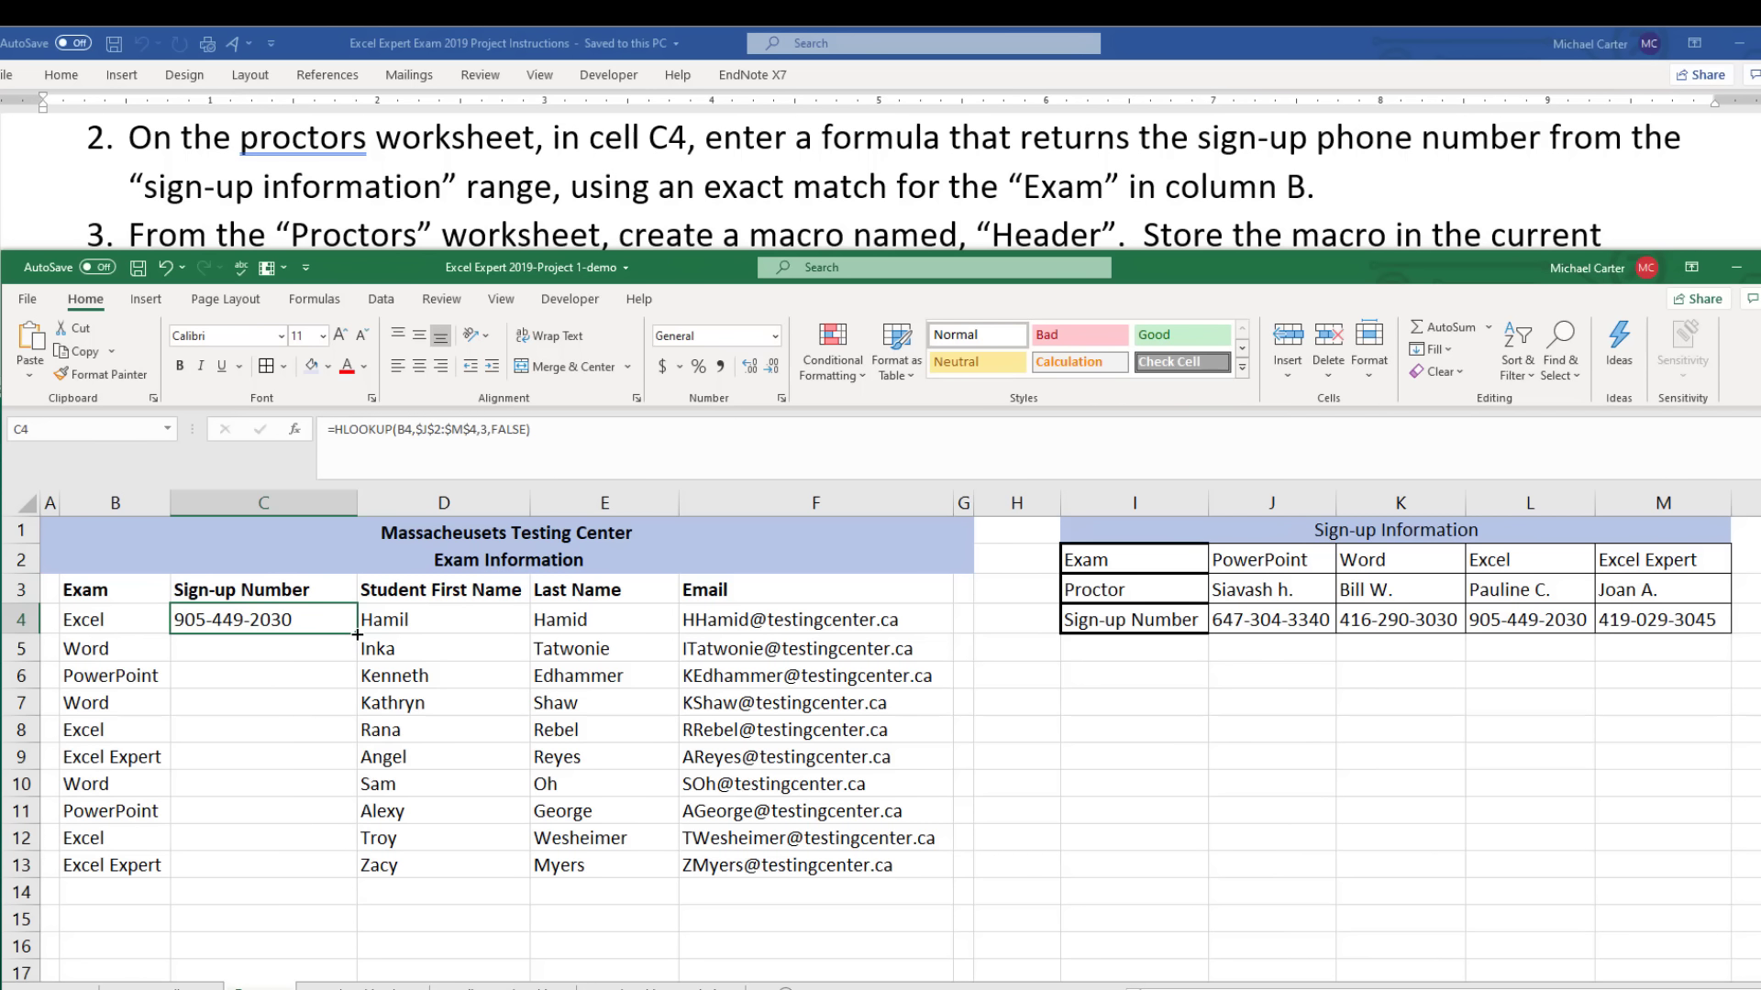
Copy the sign-up number formula from C4 down through C13
left_click_drag(356, 634, 356, 882)
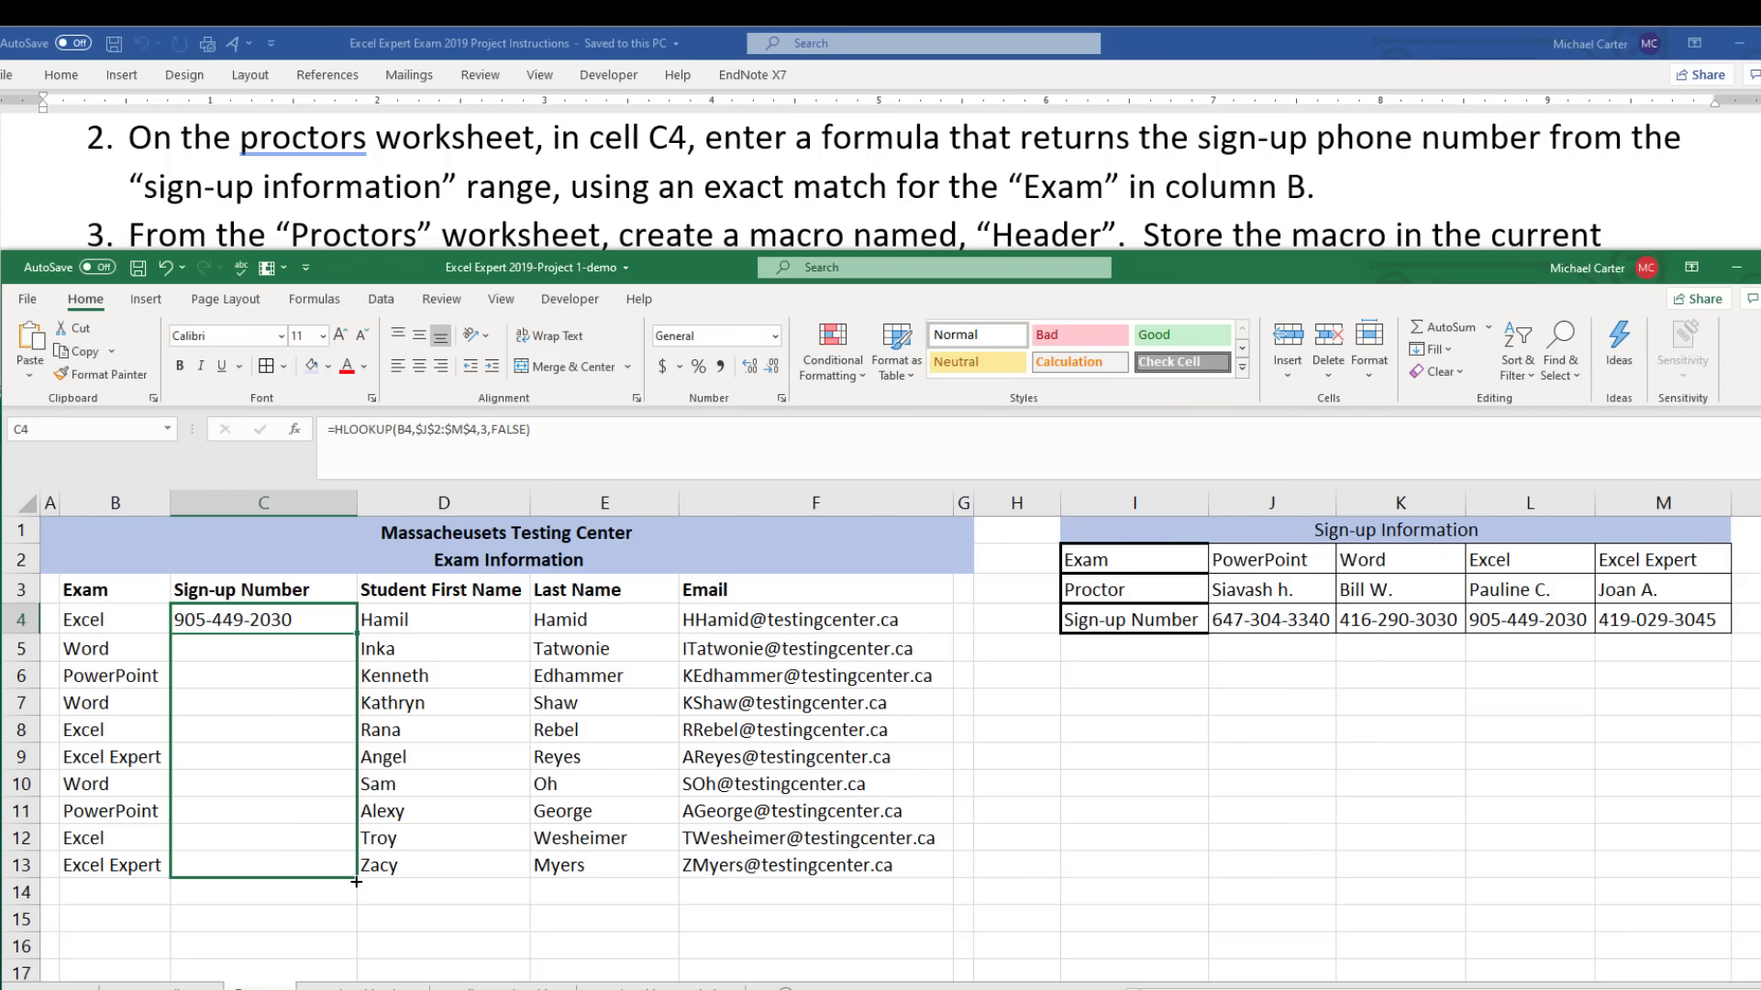
left_click_drag(357, 881, 357, 881)
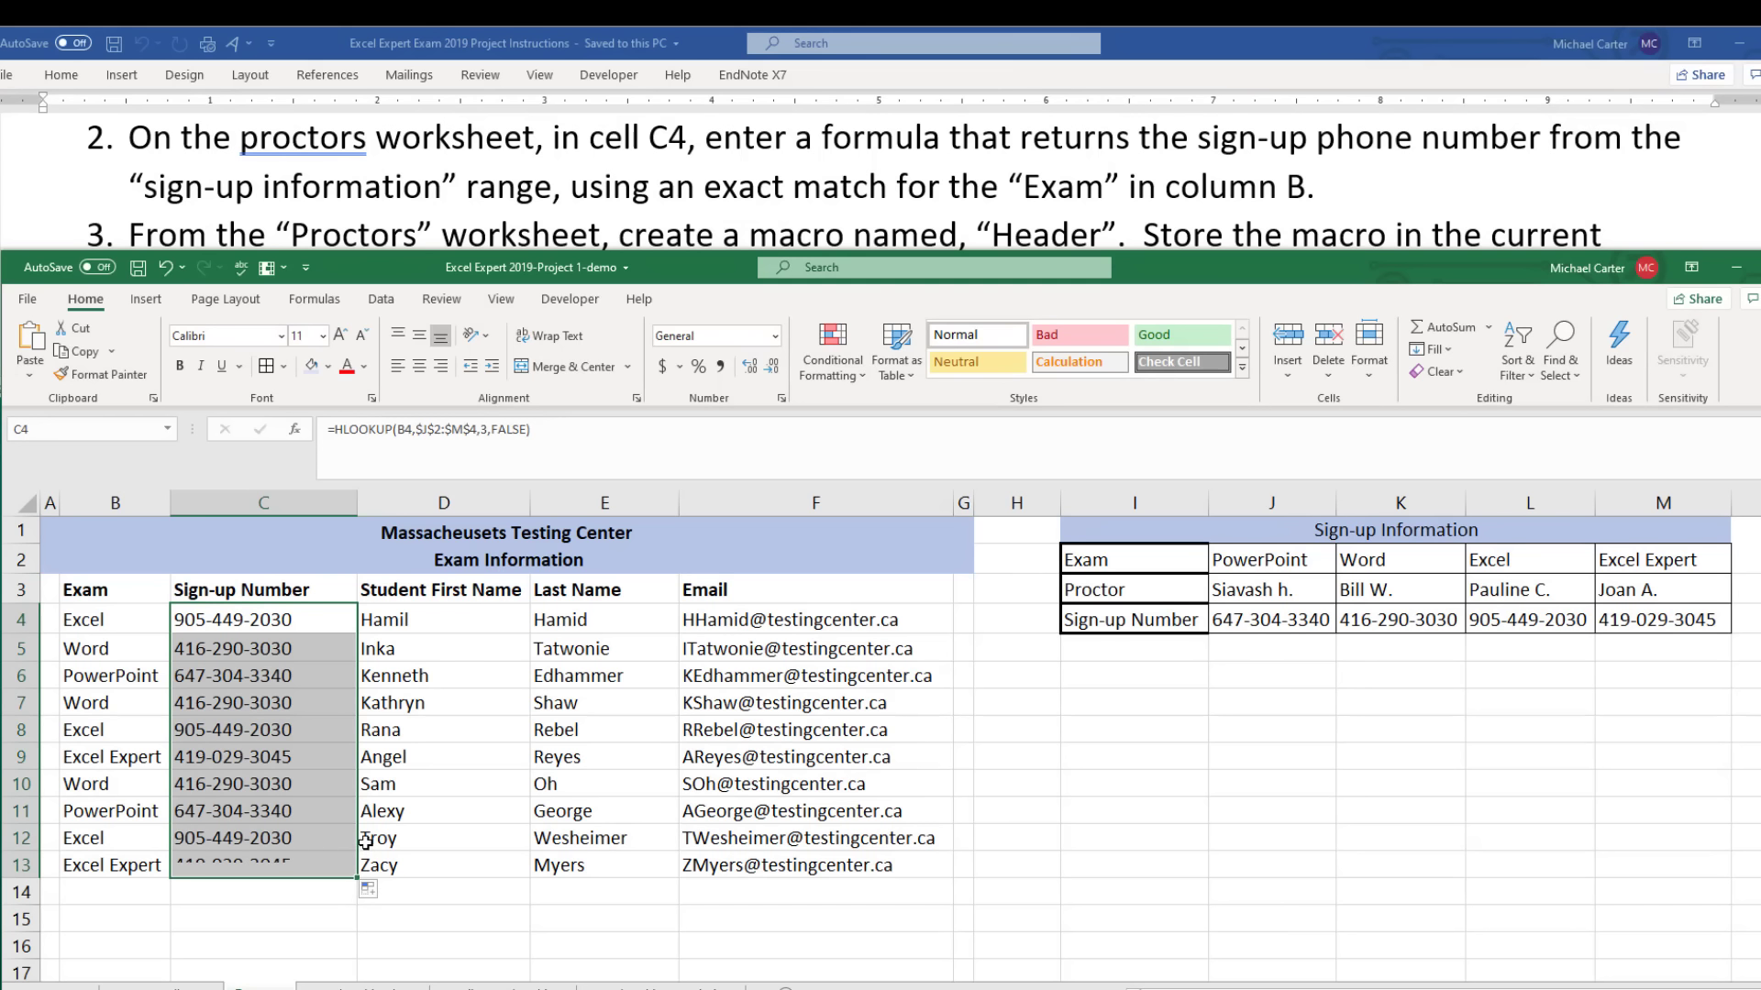
left_click(339, 787)
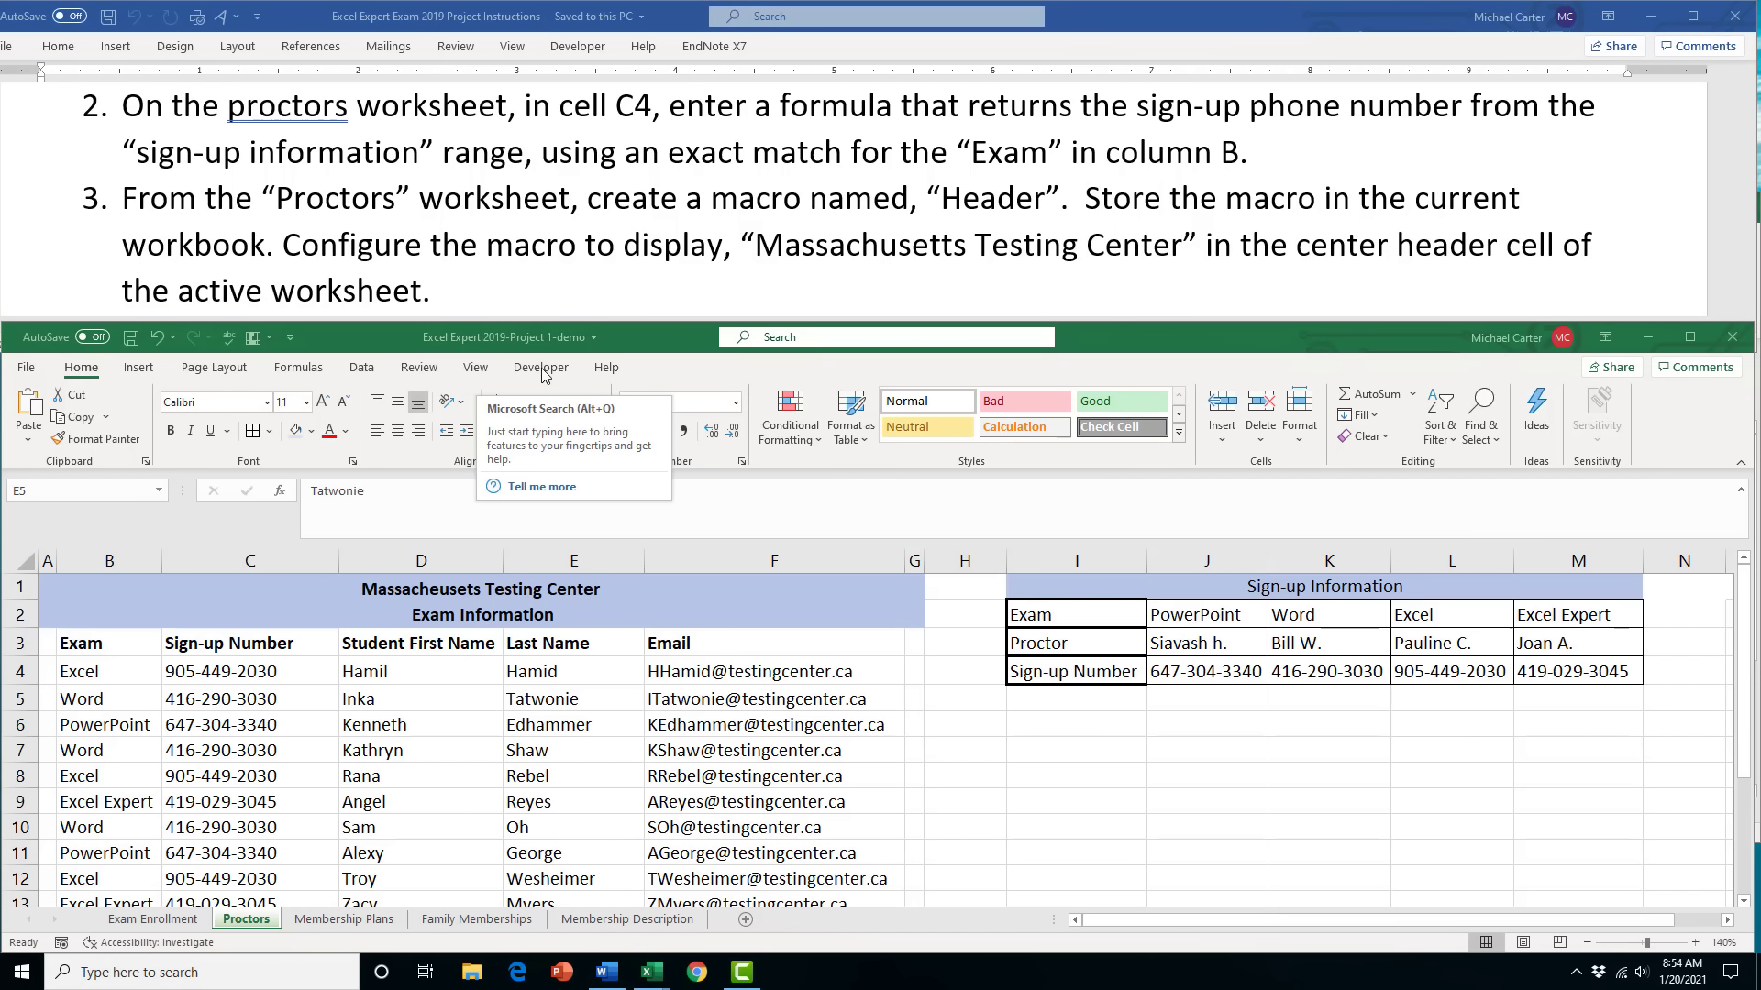
Start recording a macro named Header, stored in This Workbook, with the shortcut letter h
left_click(475, 368)
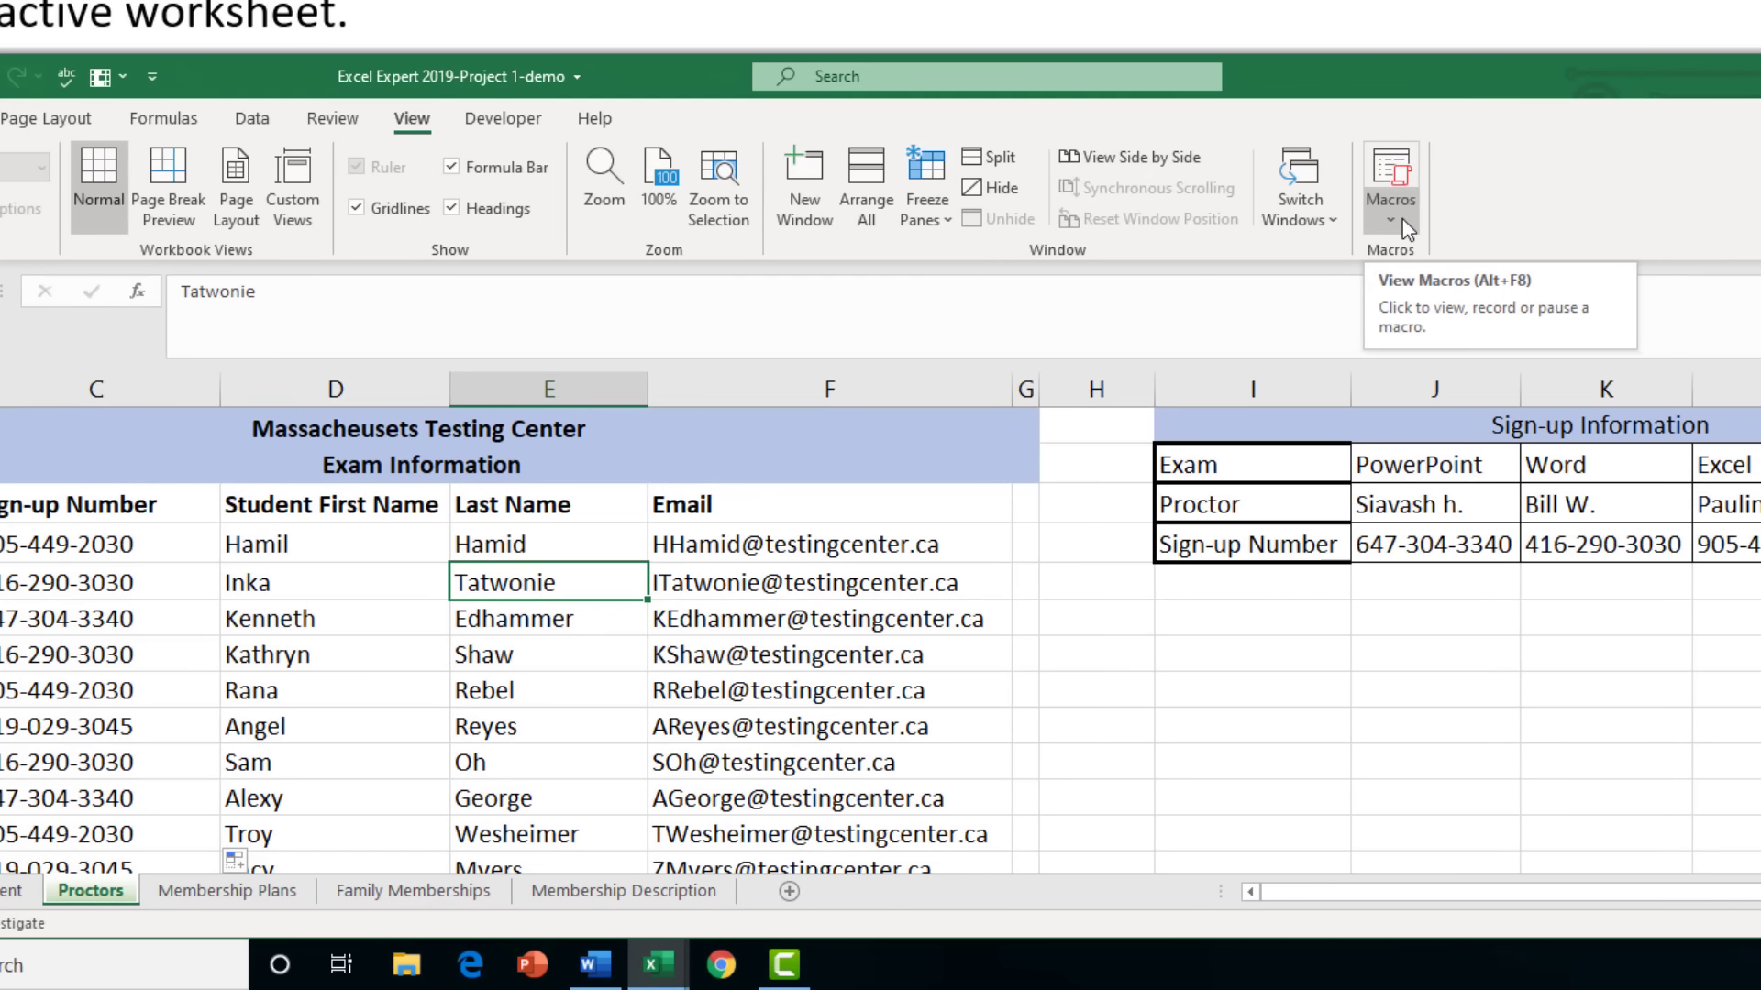
left_click(1406, 229)
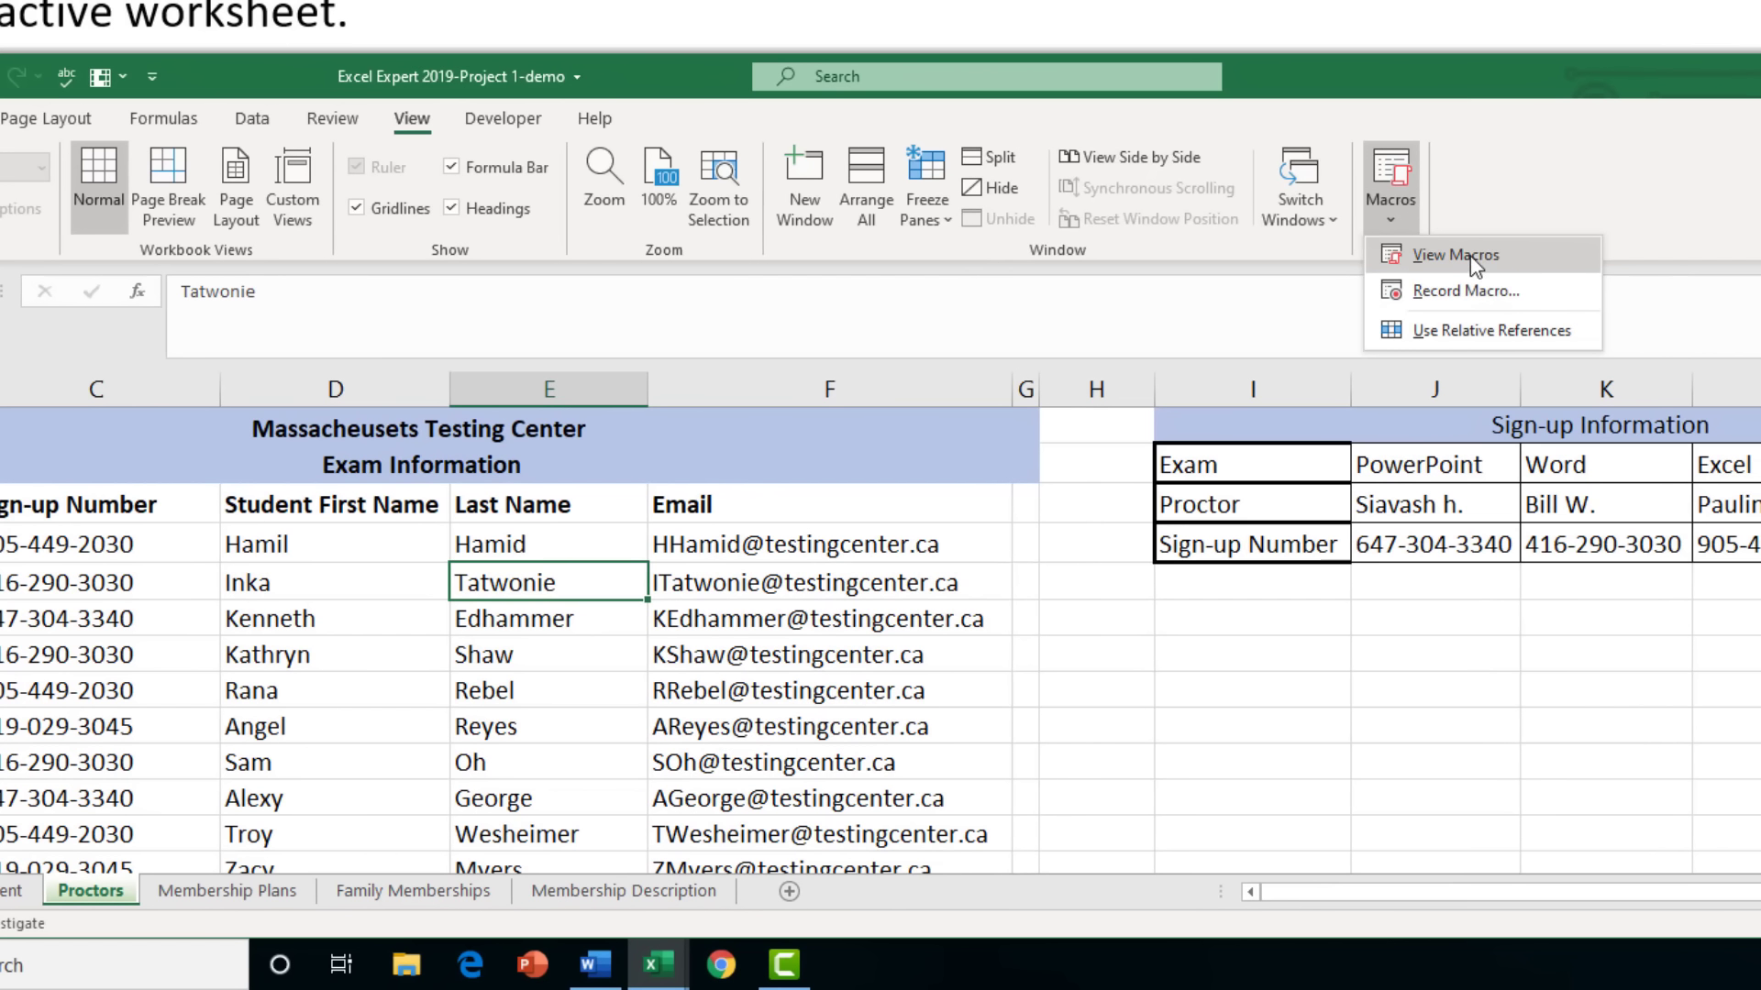
left_click(1554, 292)
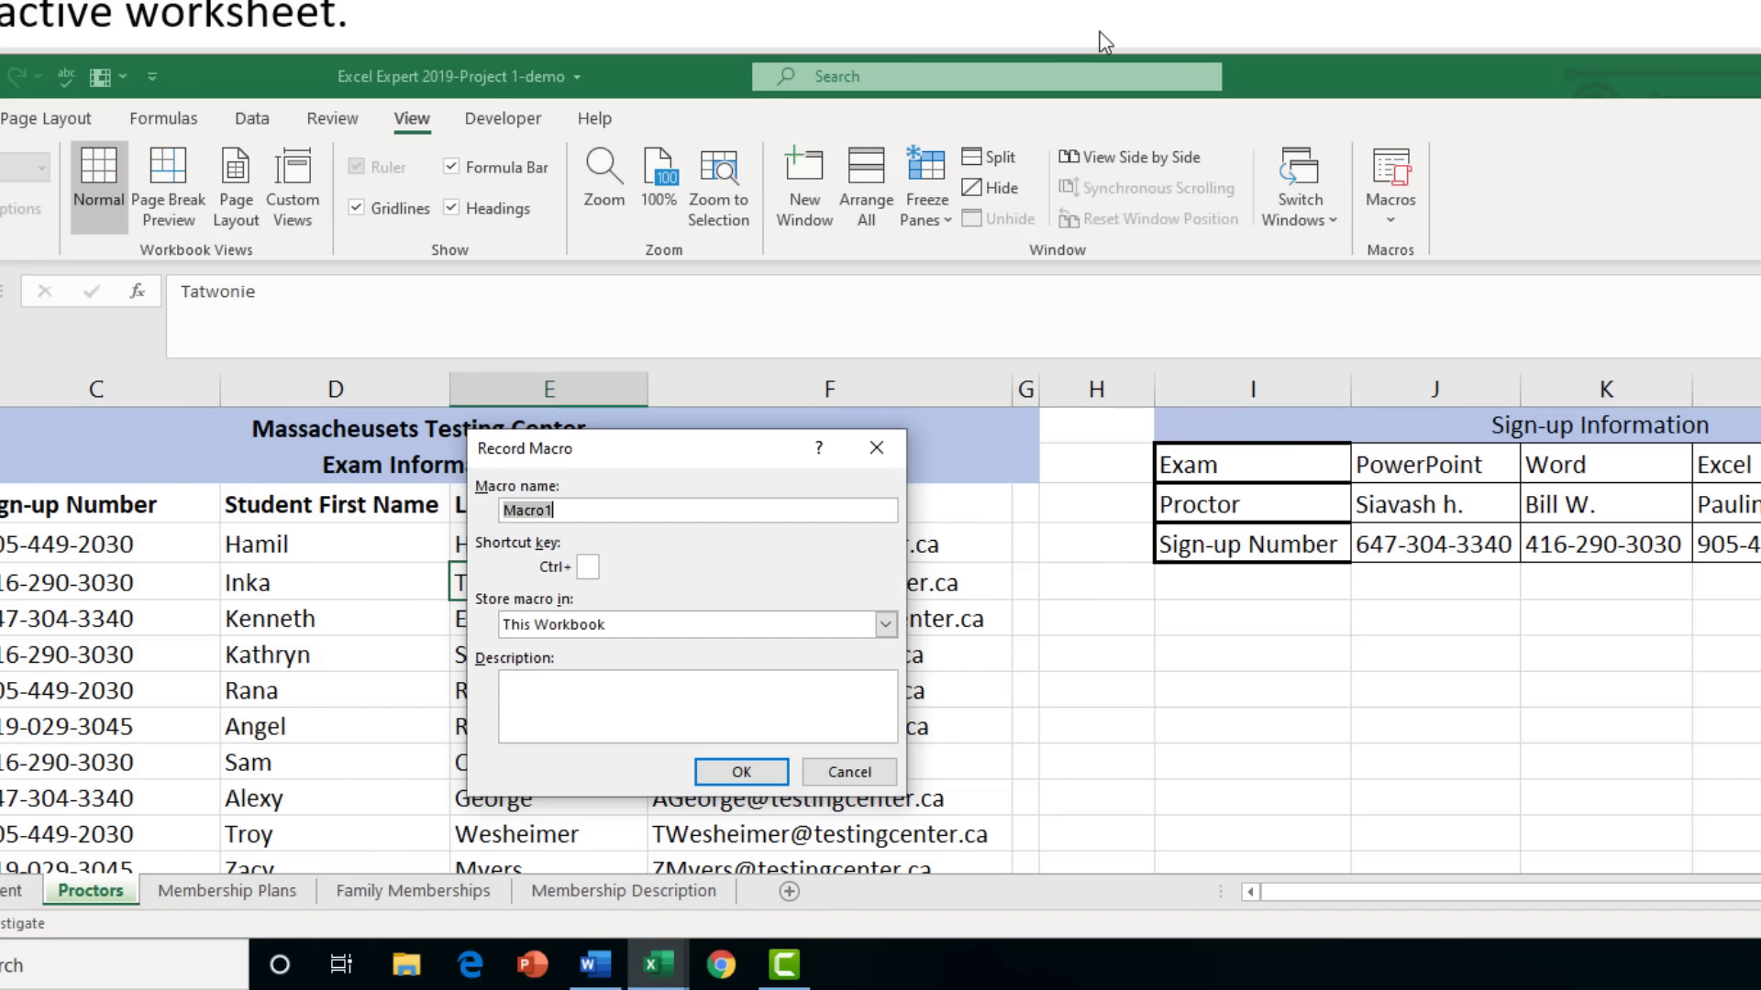
type("Header")
type("h")
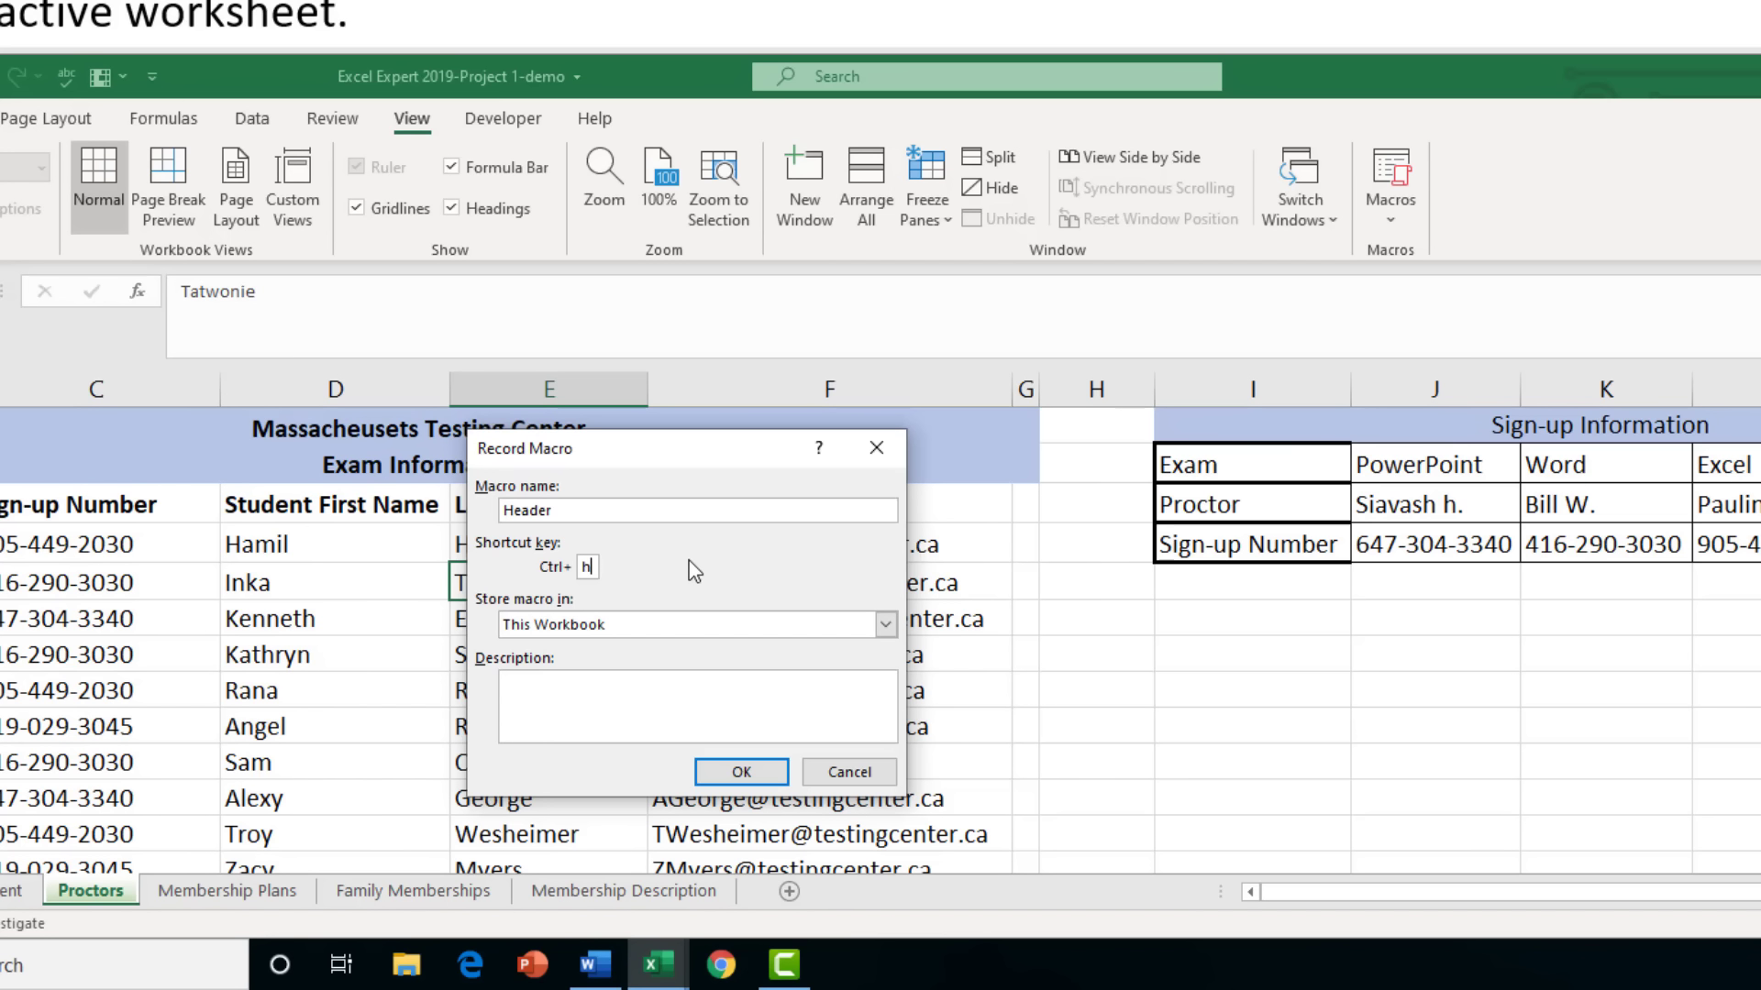
left_click(744, 774)
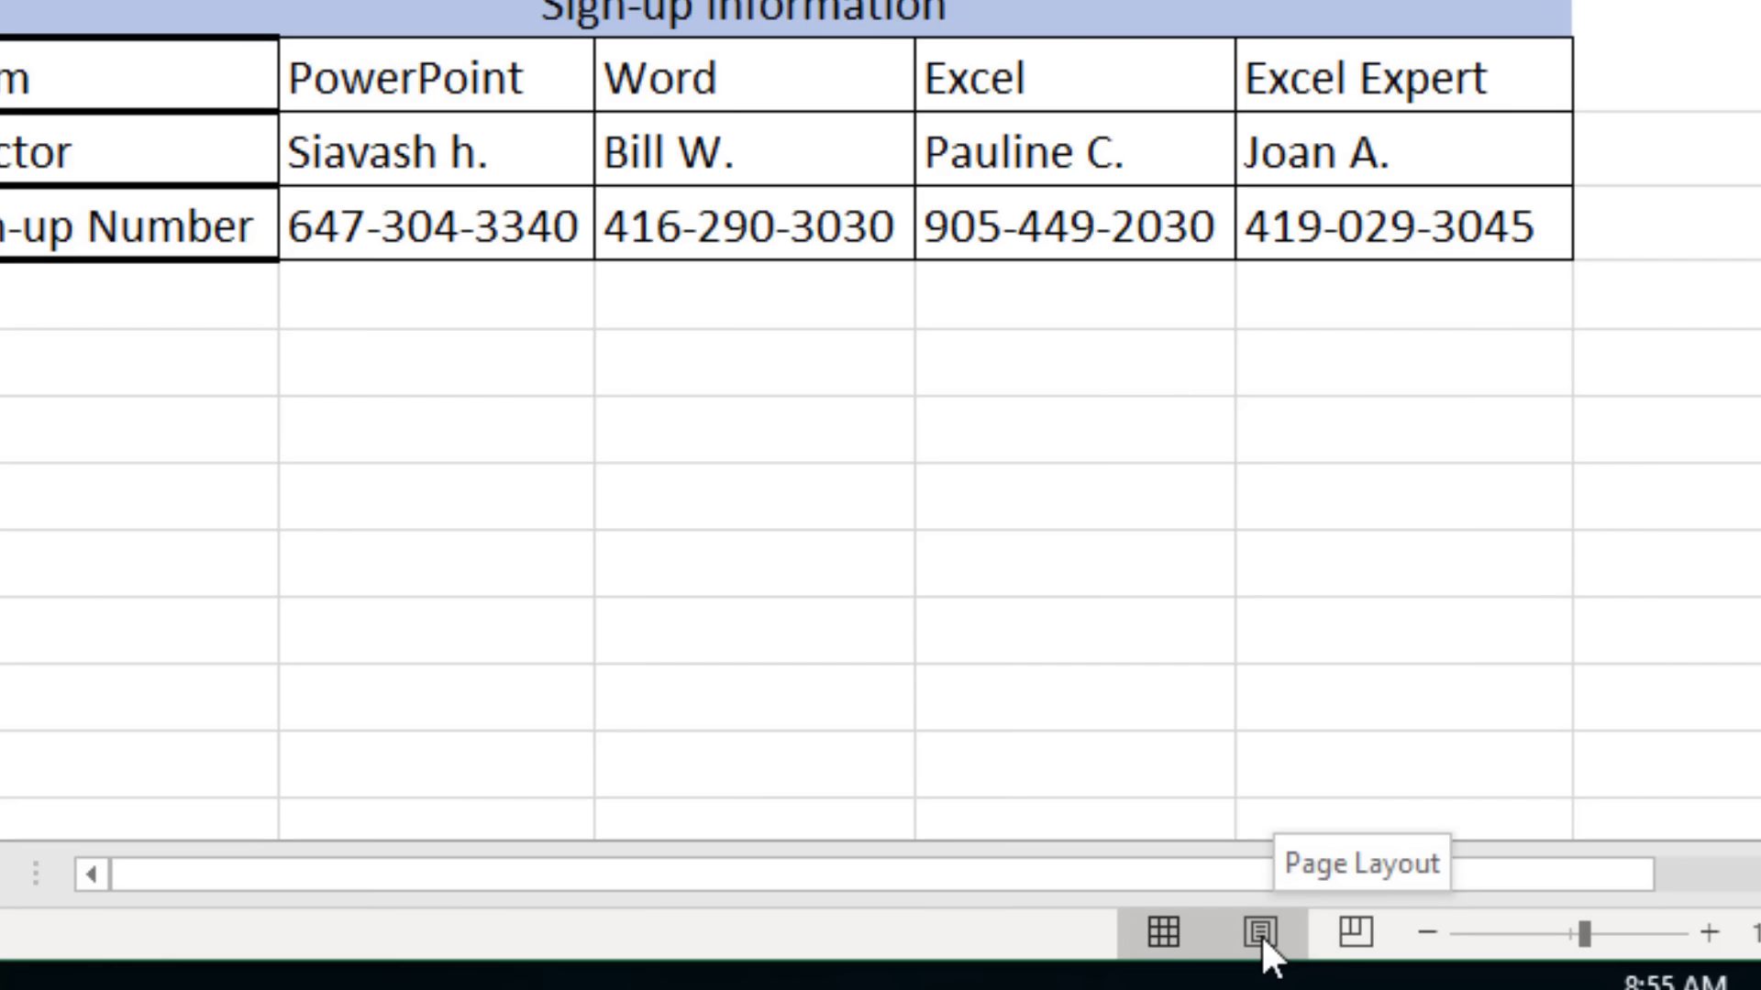
In Page Layout view, clear the center header section and enter "Massachusetts Testing Center" as its text
left_click(1261, 934)
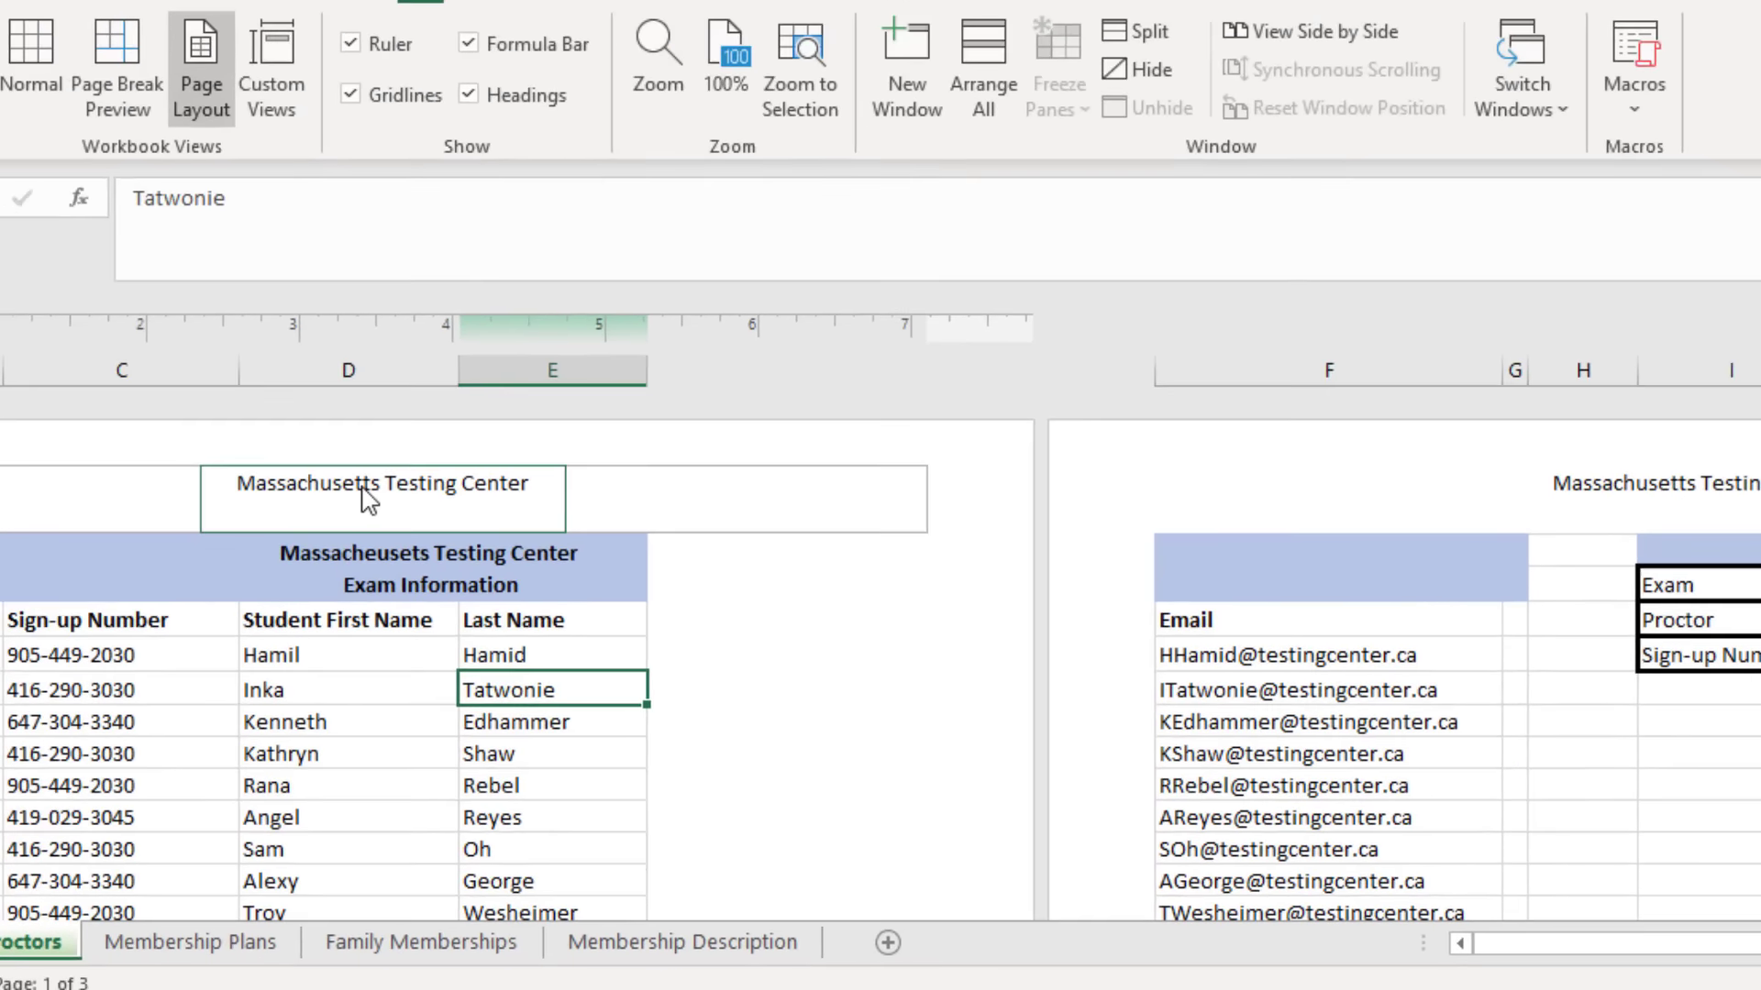
left_click(595, 521)
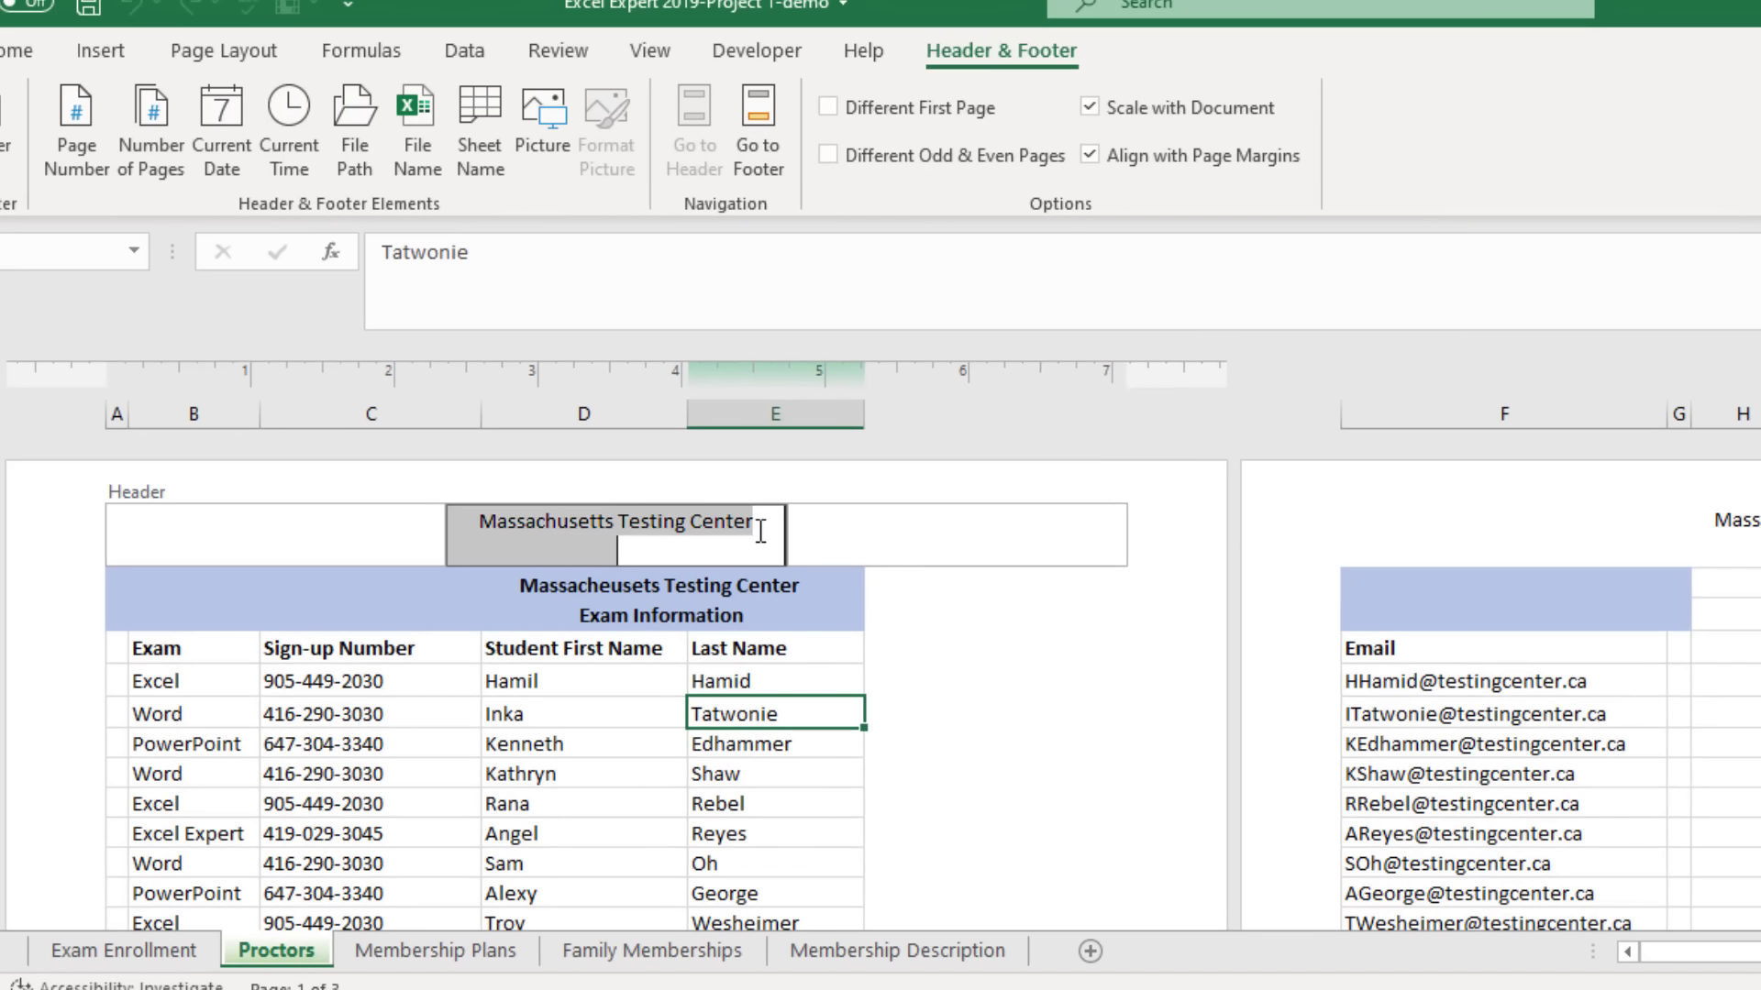
left_click_drag(756, 521, 474, 520)
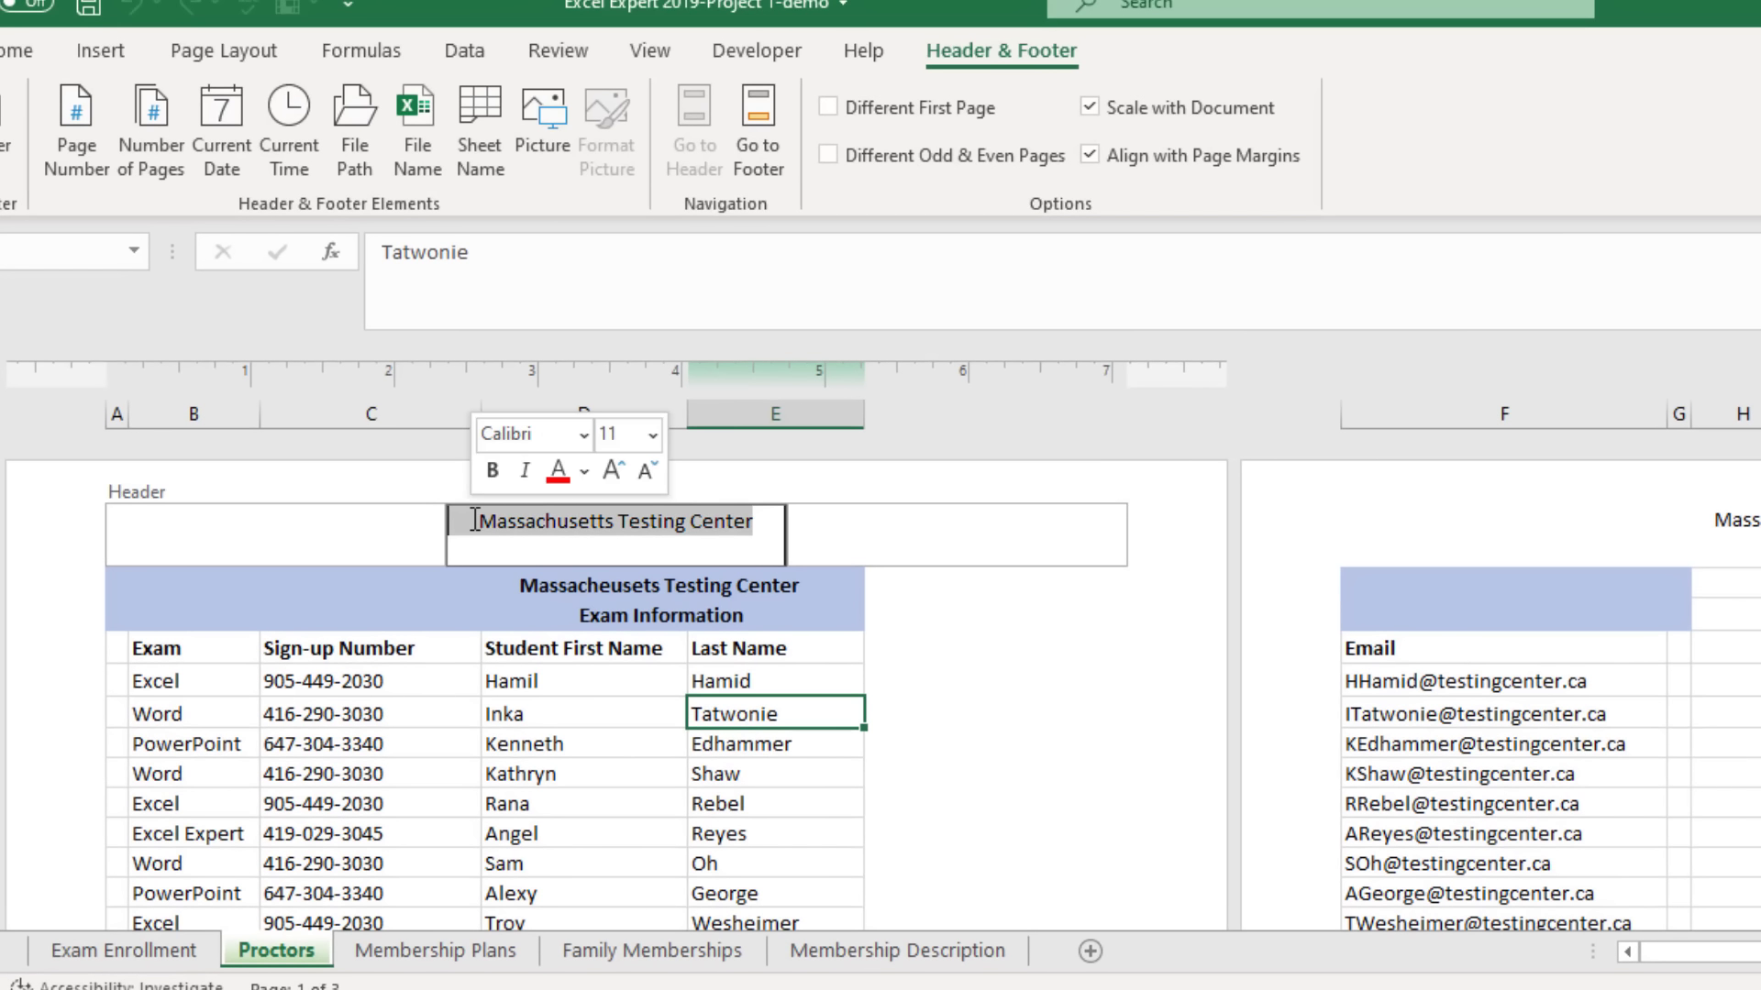
key("Delete")
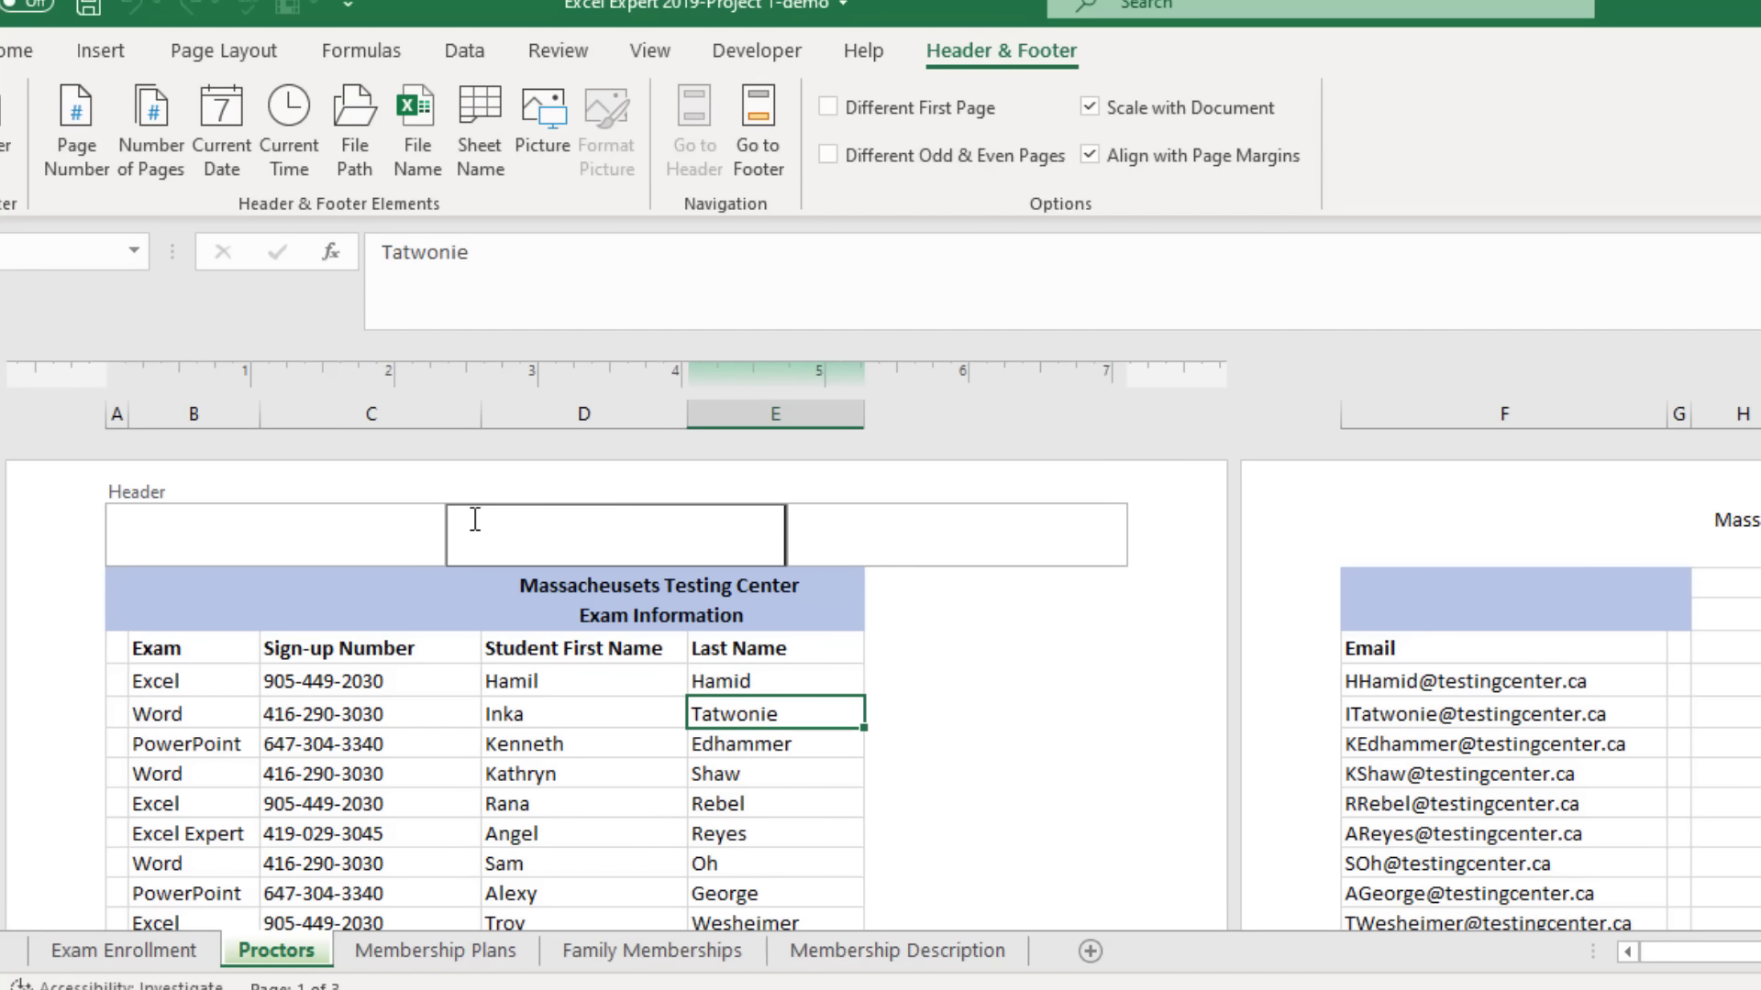
type("Massachusetts Testing Center")
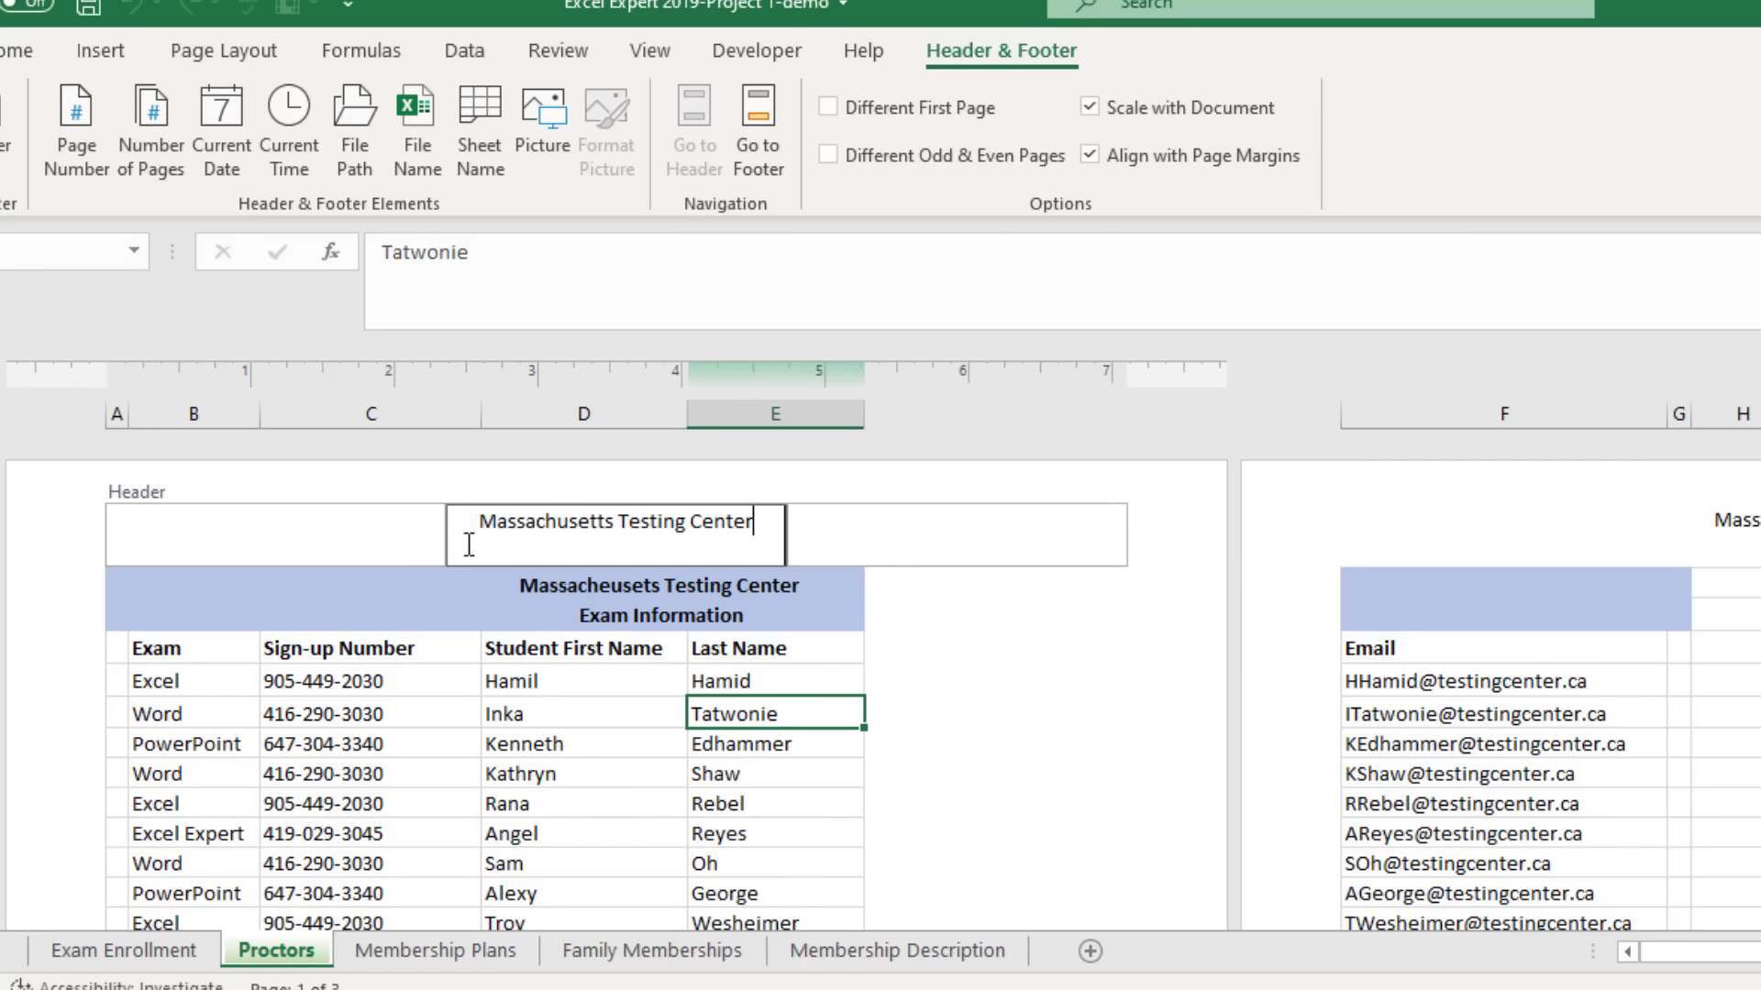
left_click(584, 683)
left_click(584, 684)
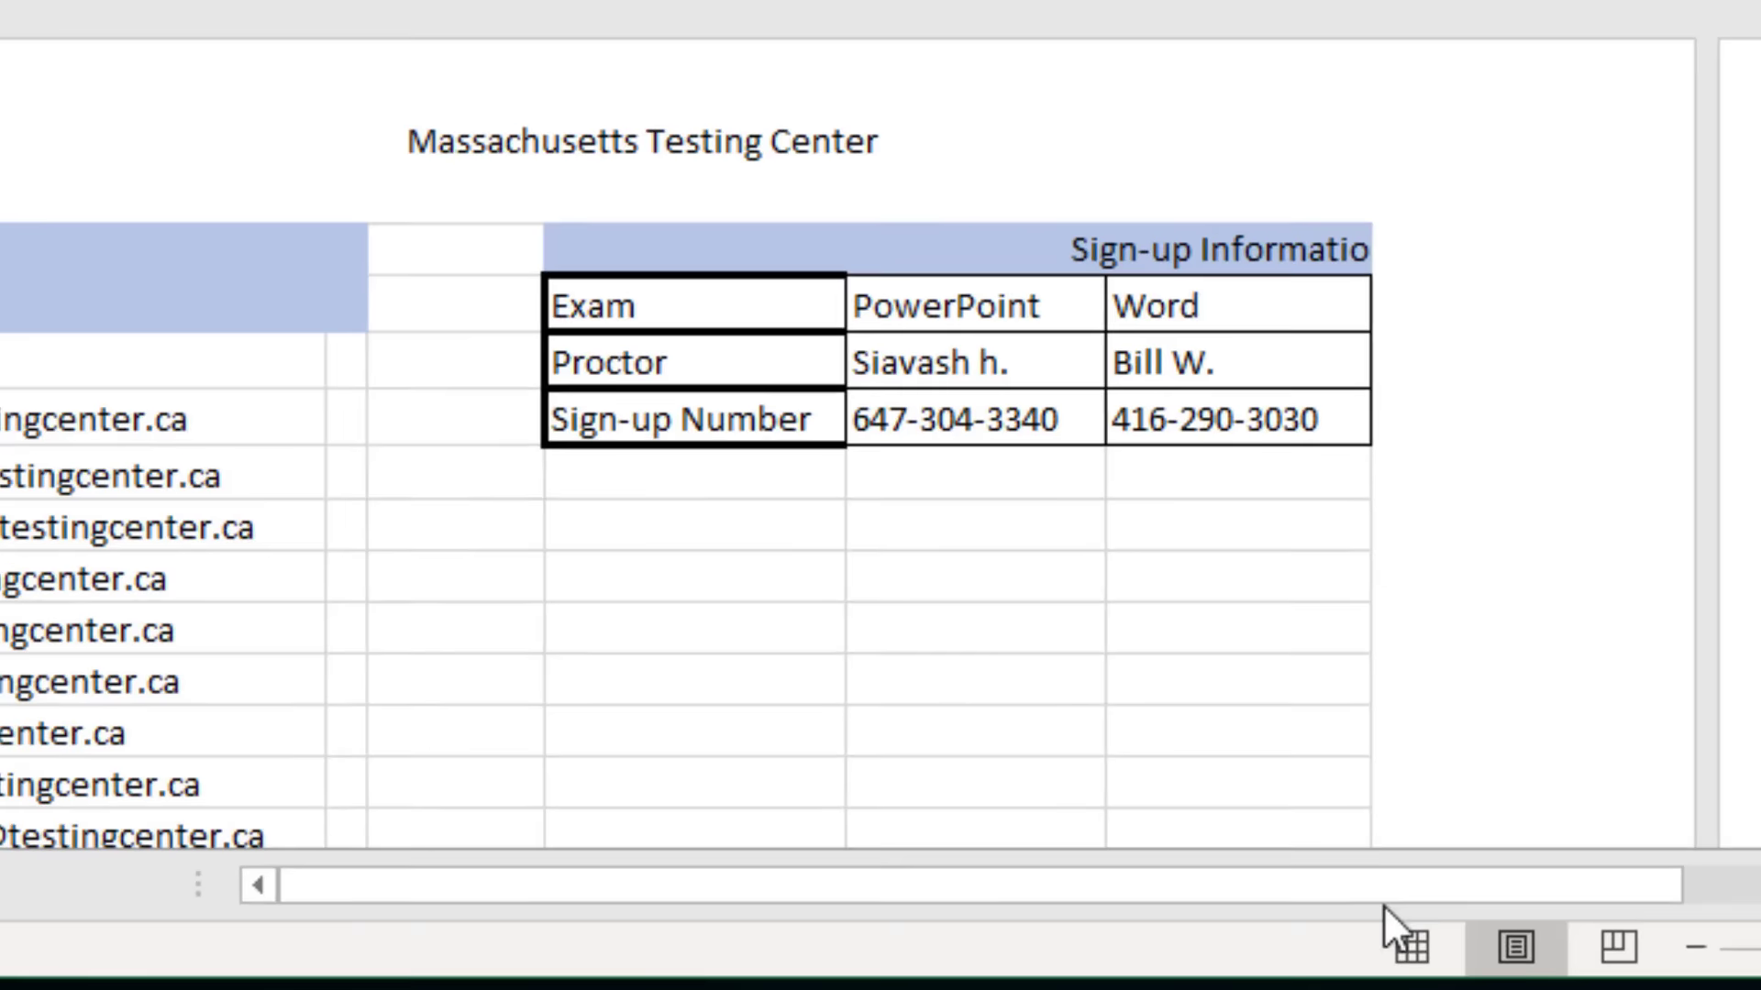
Return the Proctors worksheet to Normal view and stop recording the macro
left_click(1410, 944)
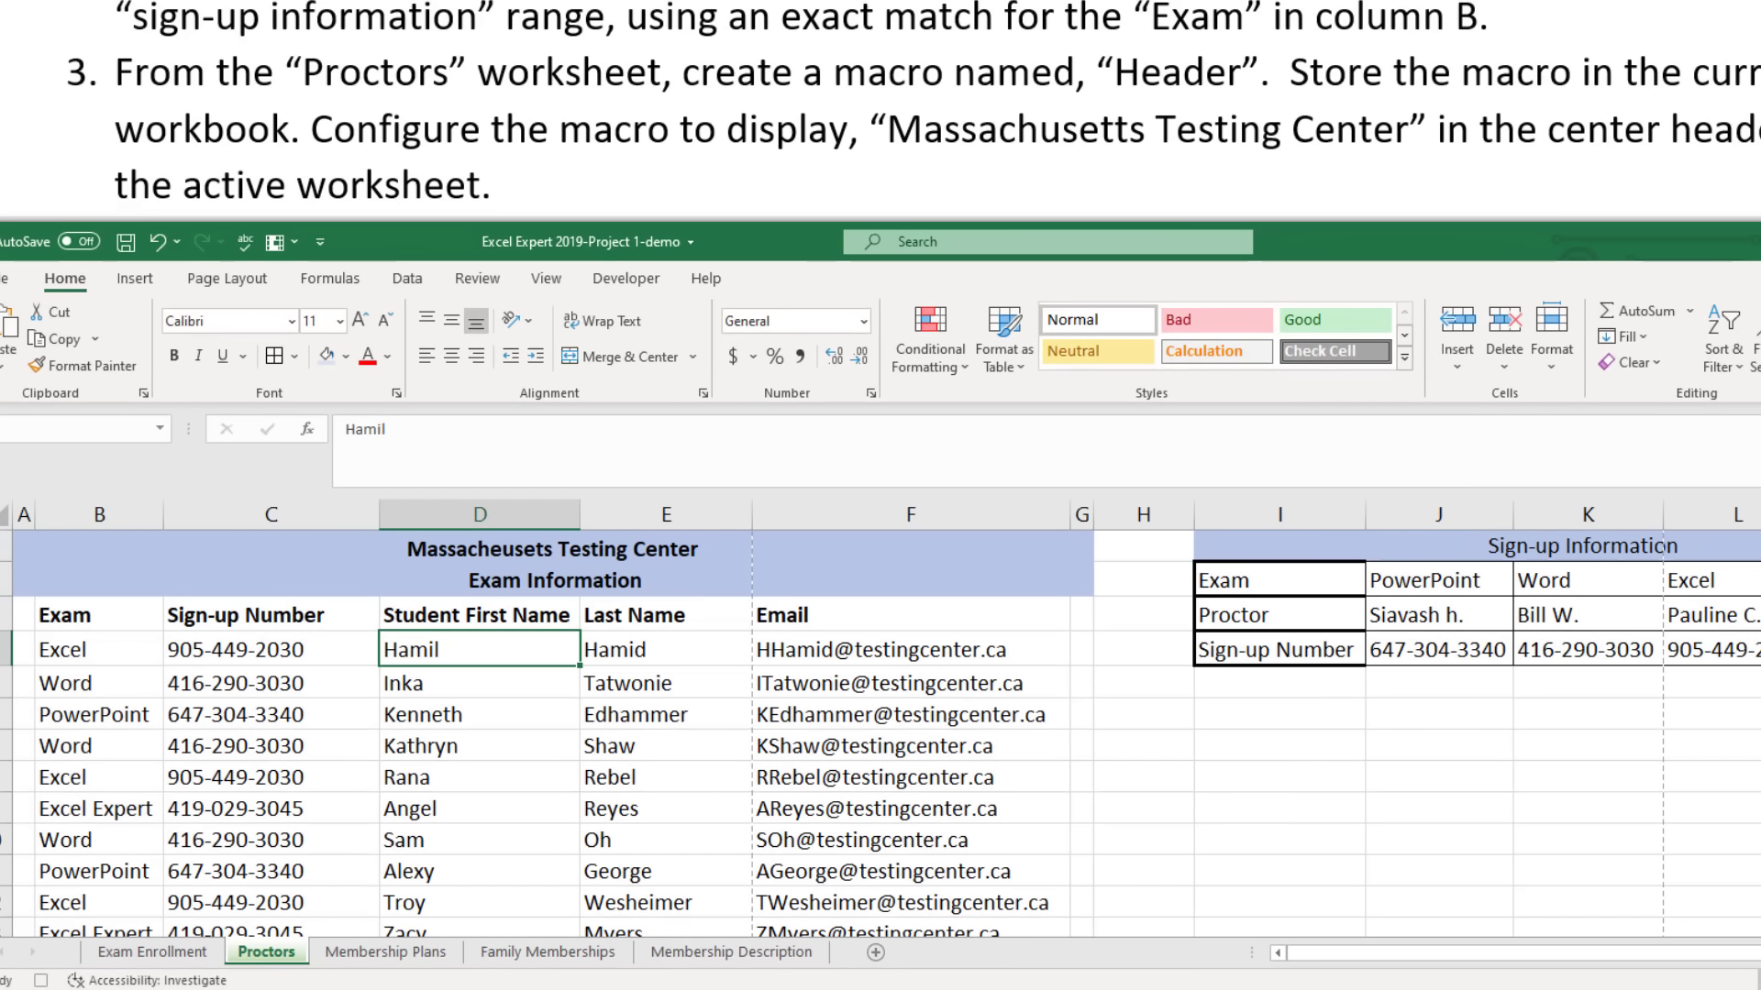
left_click(546, 281)
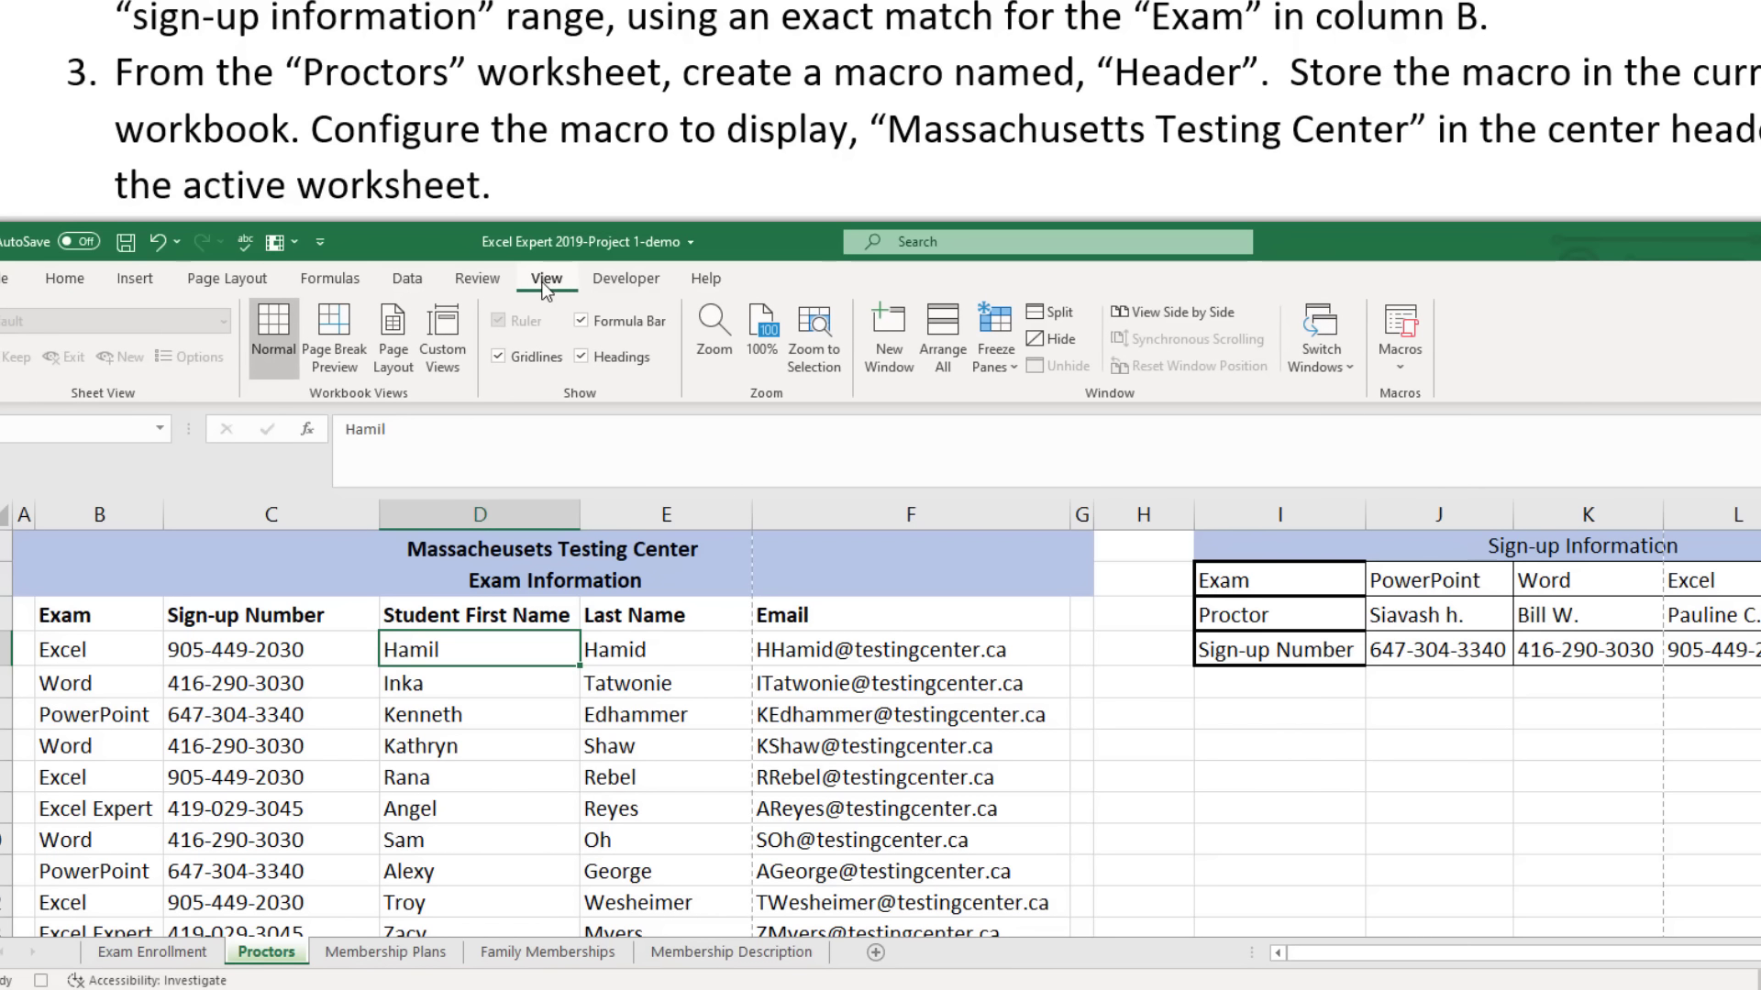
left_click(1401, 371)
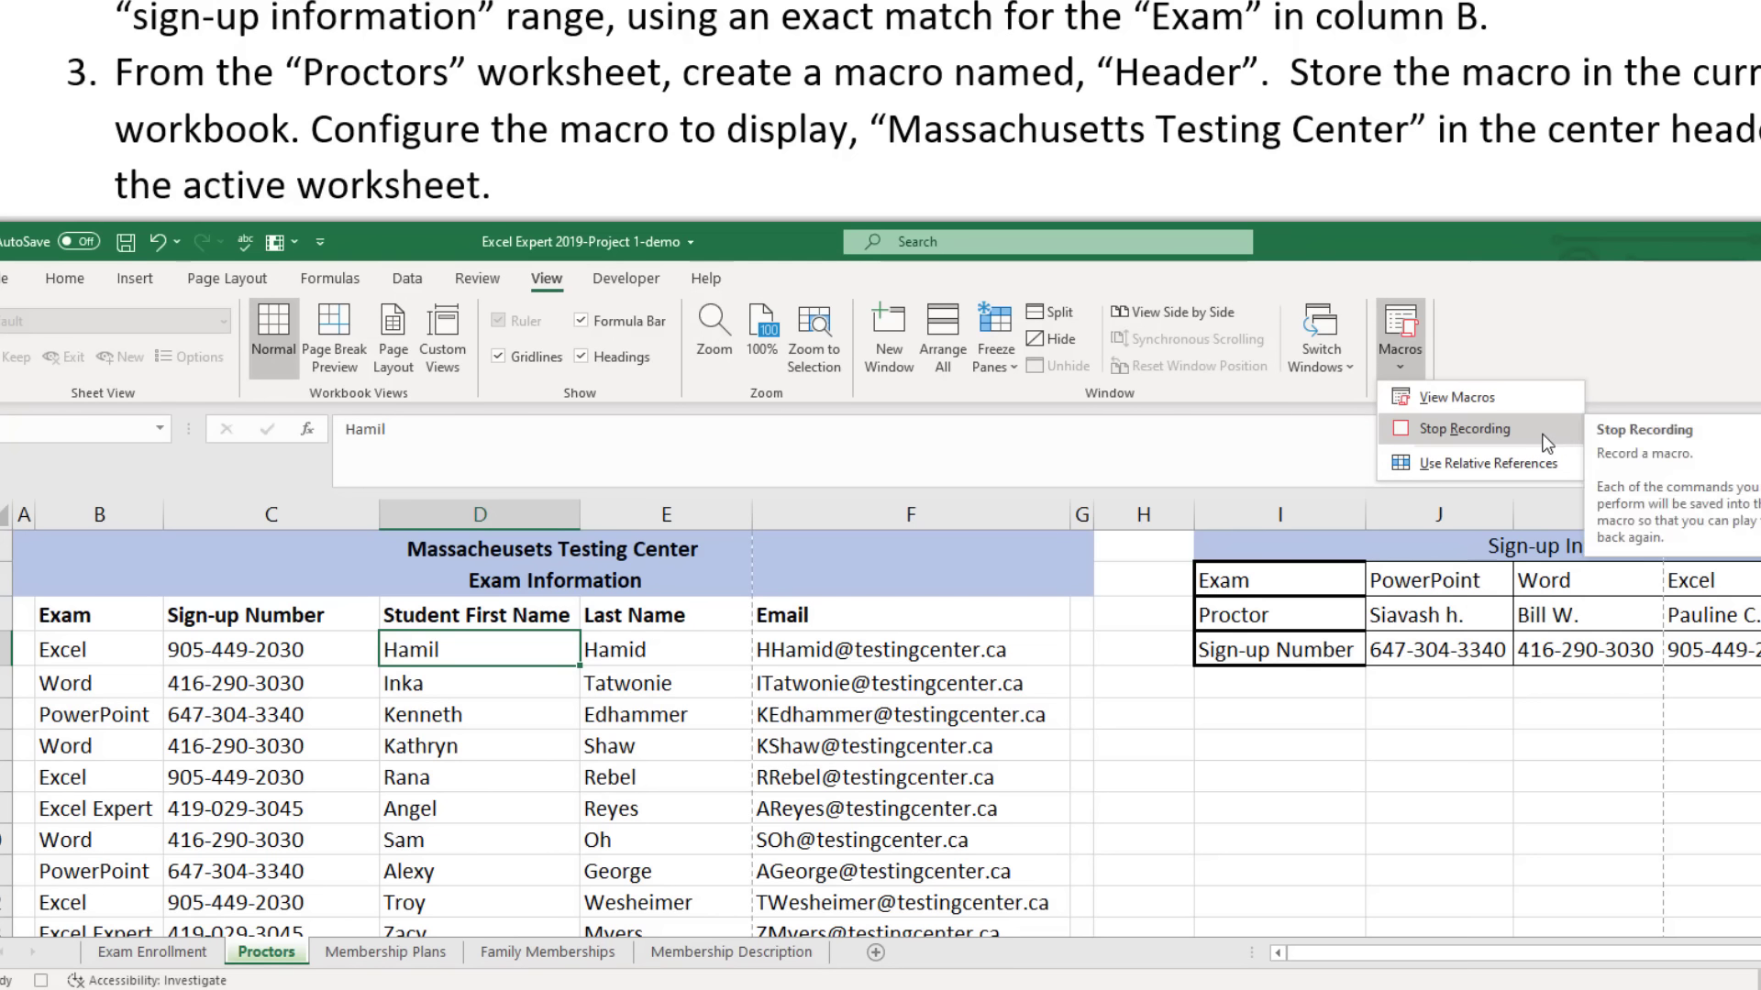
left_click(1487, 428)
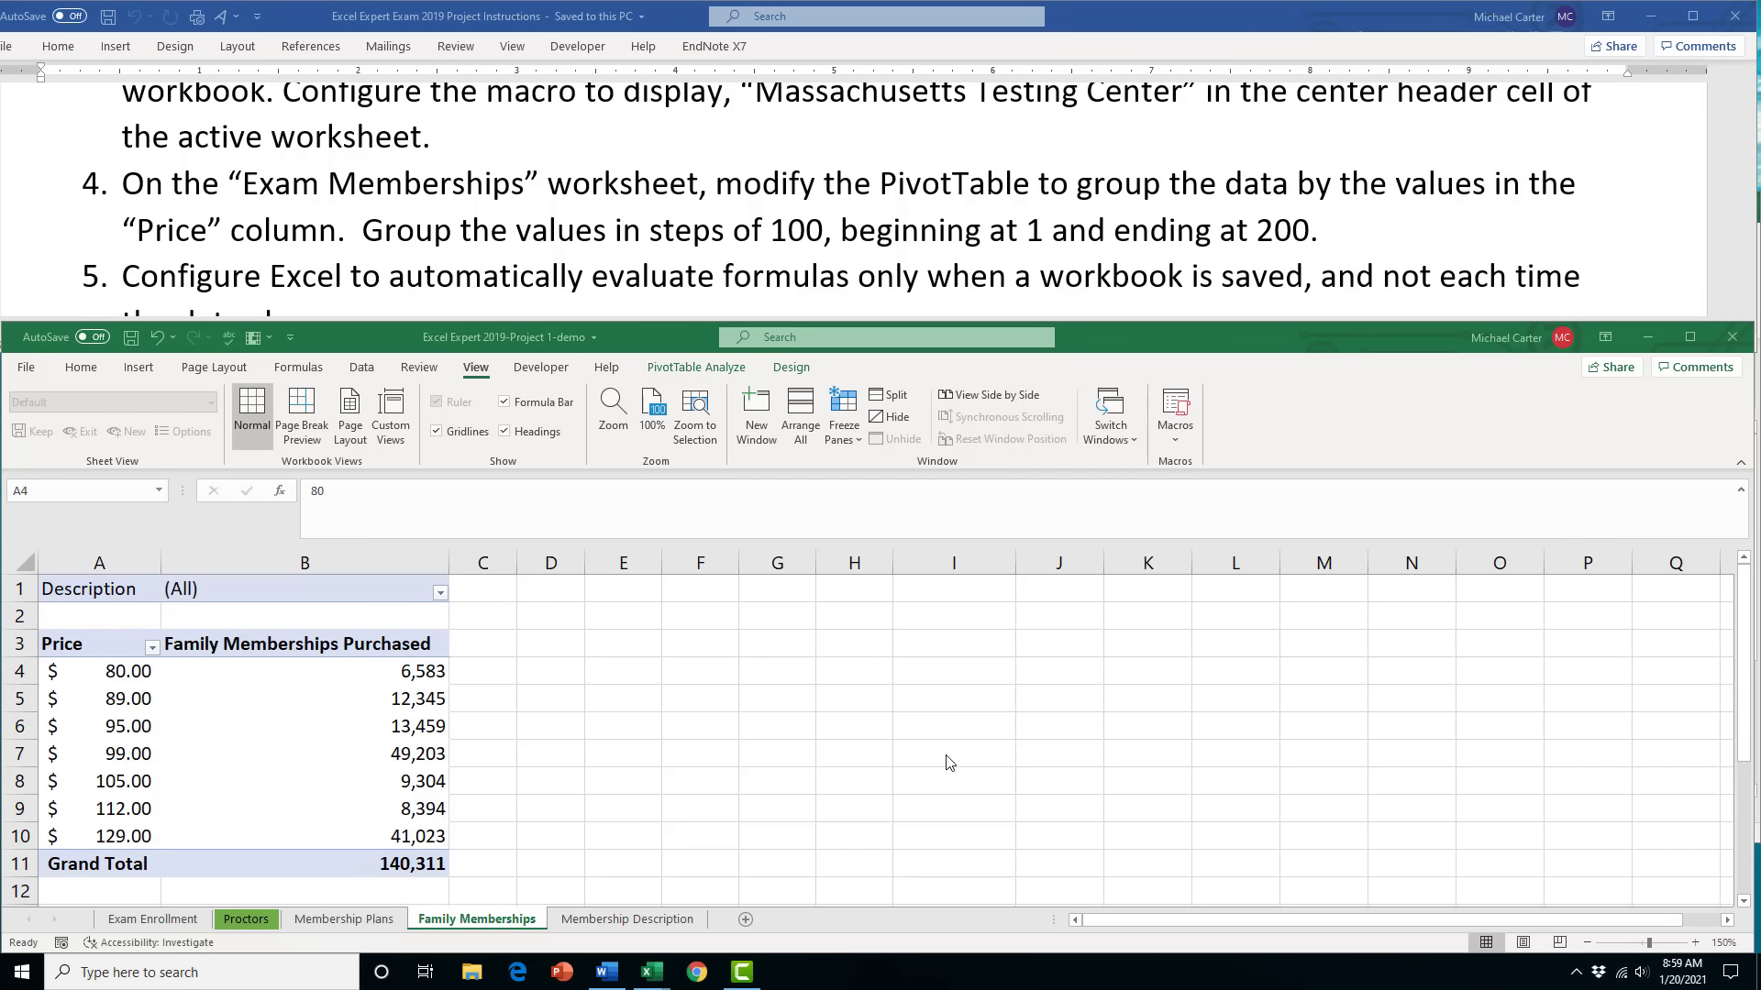
Group the Price values in the Family Memberships PivotTable starting at 1, ending at 200, in steps of 100
left_click(104, 671)
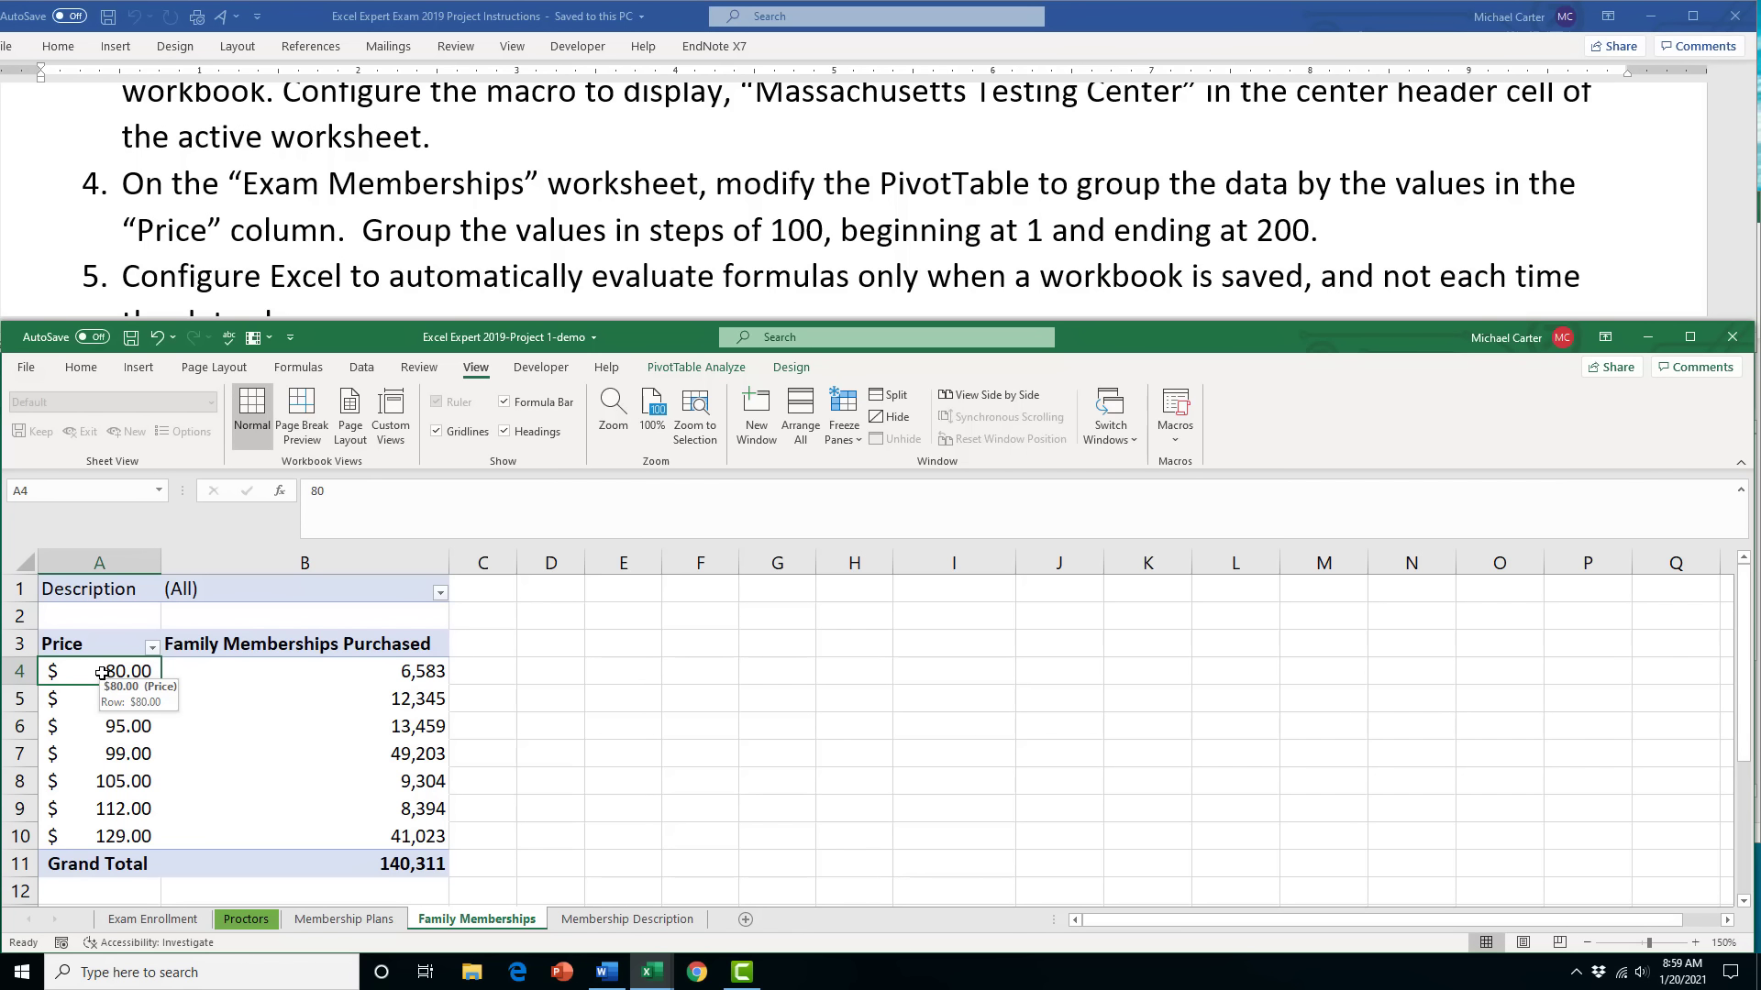
right_click(86, 674)
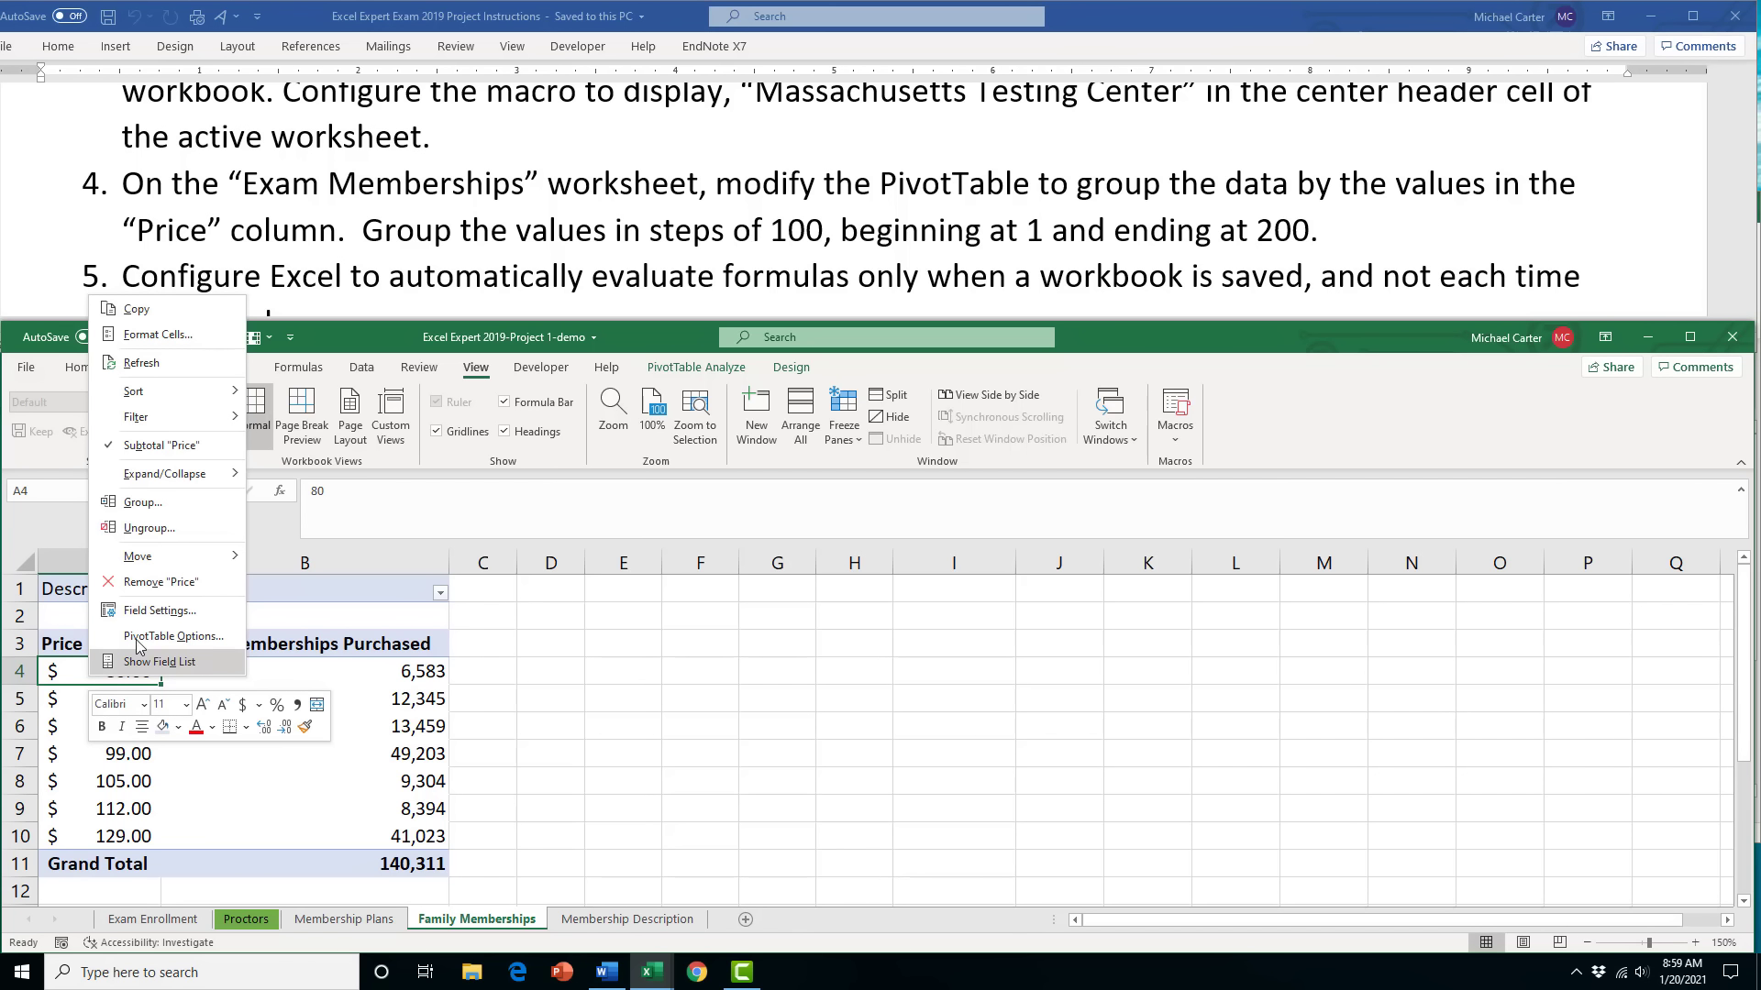
left_click(198, 504)
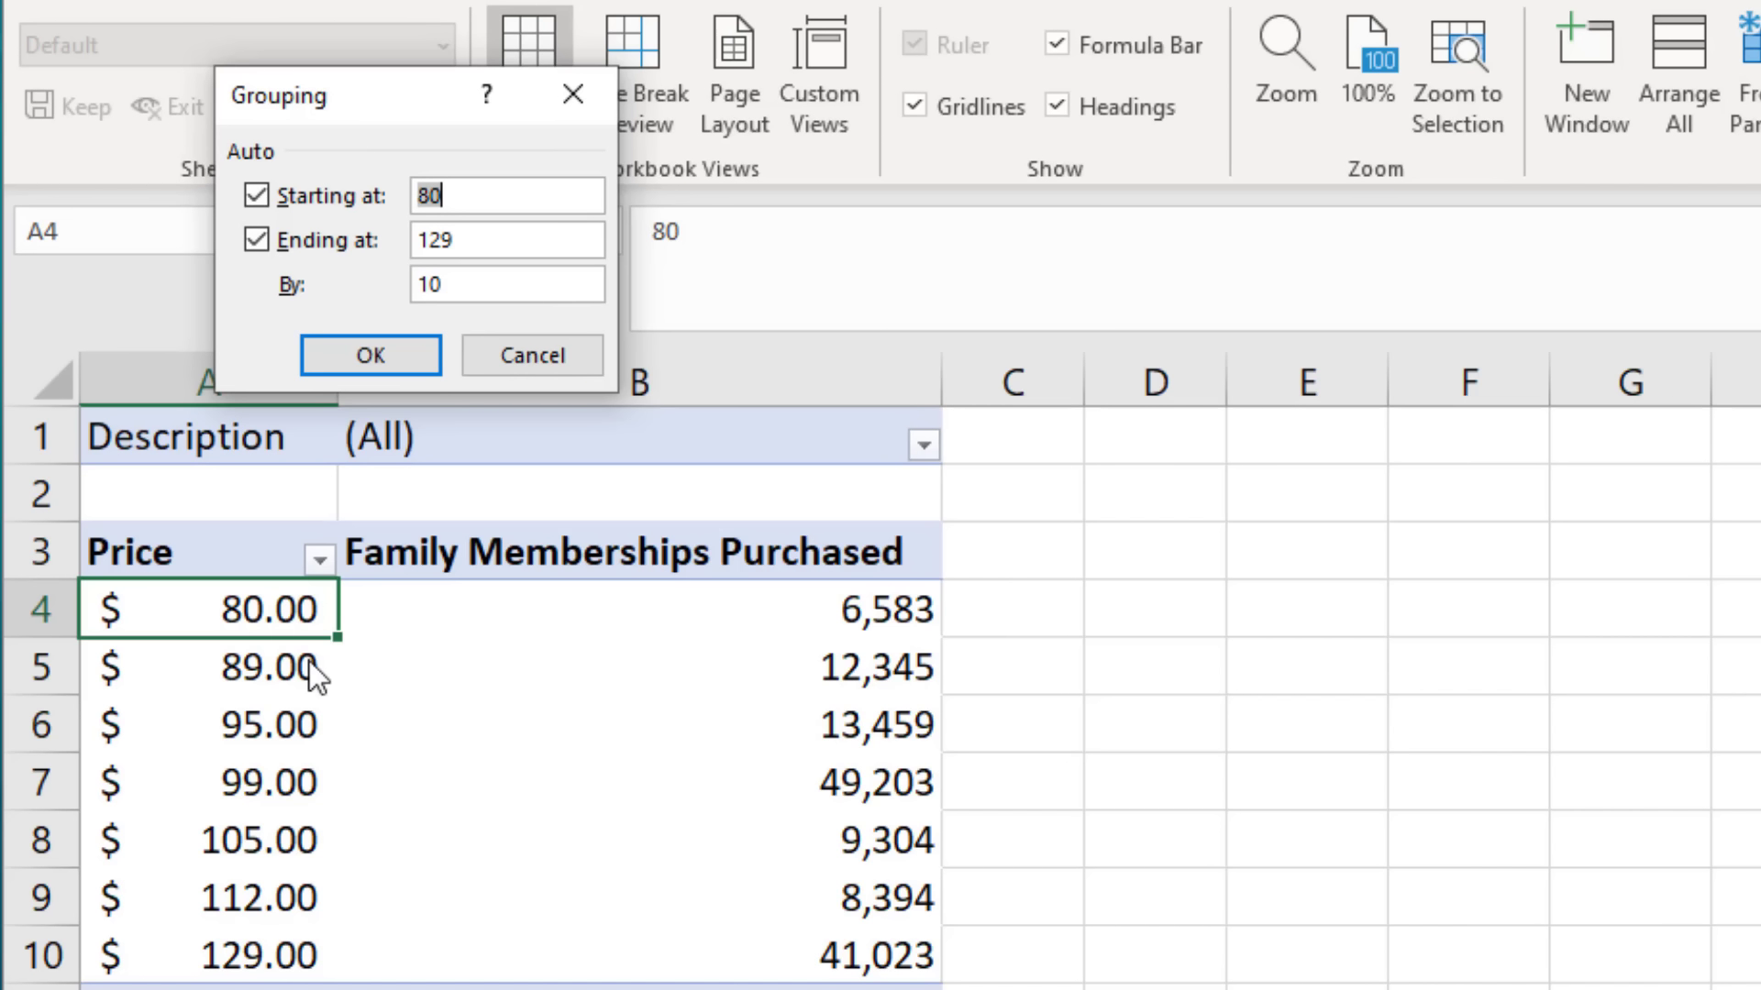
key("BackSpace")
type("1")
left_click(501, 241)
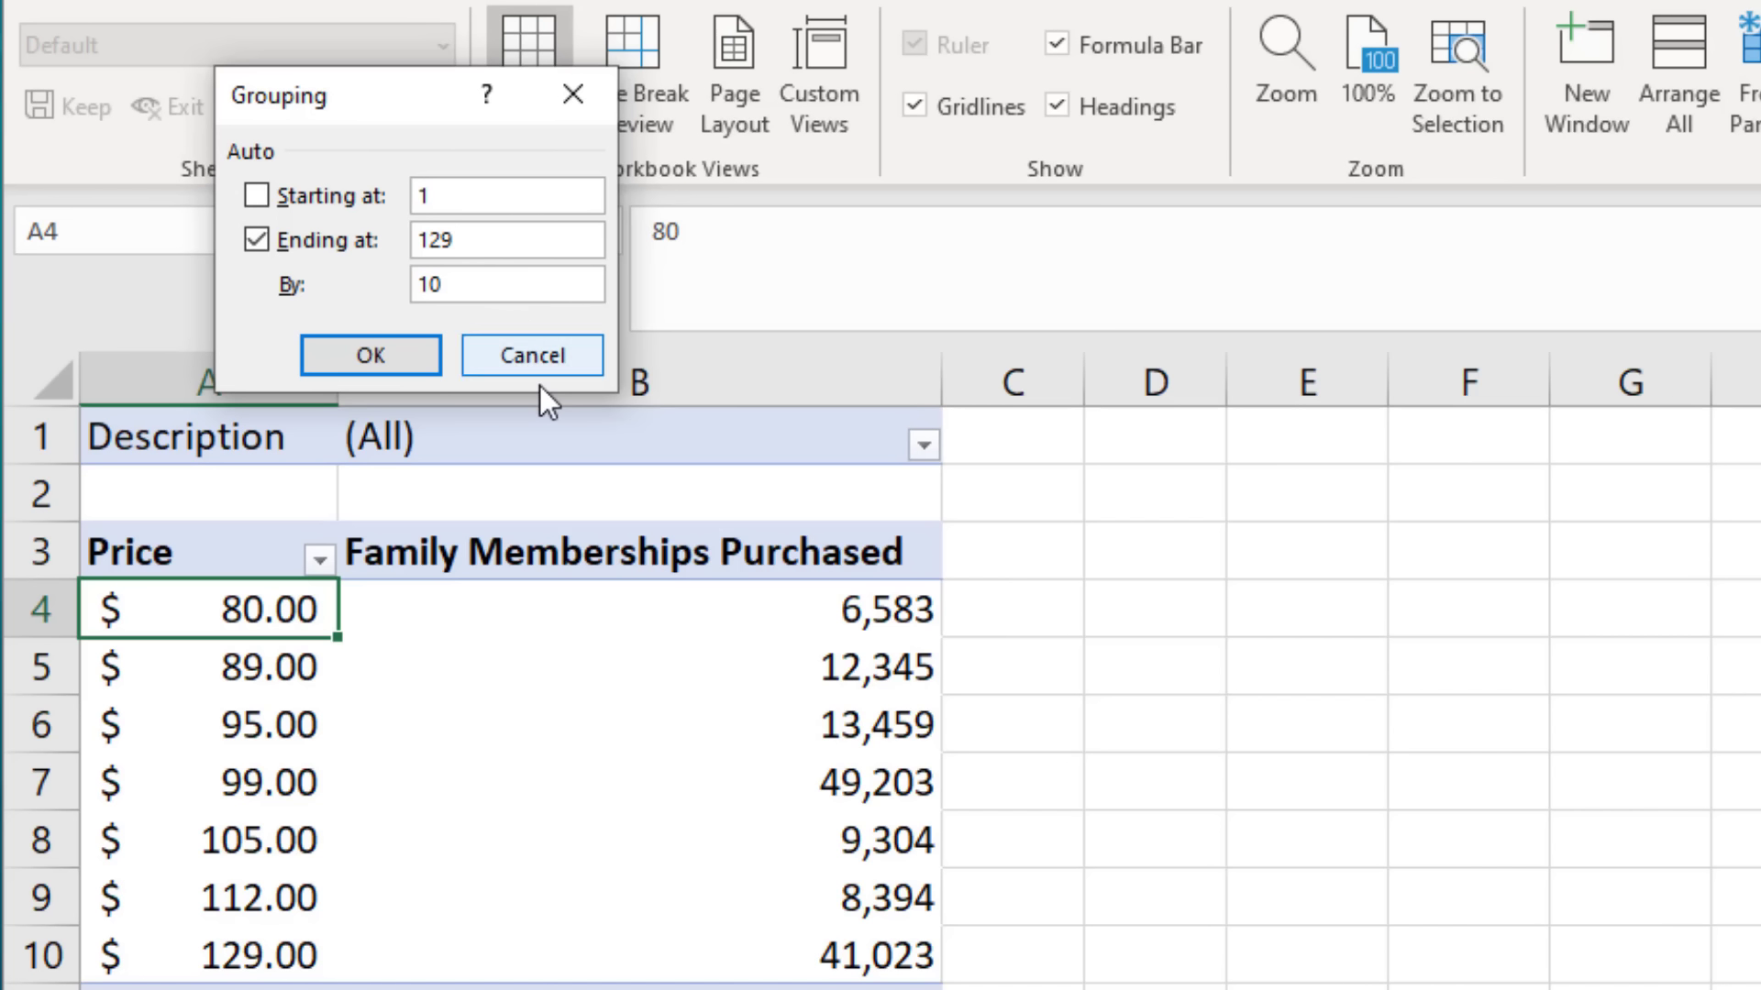
key("BackSpace")
key("BackSpace")
key("BackSpace")
type("200")
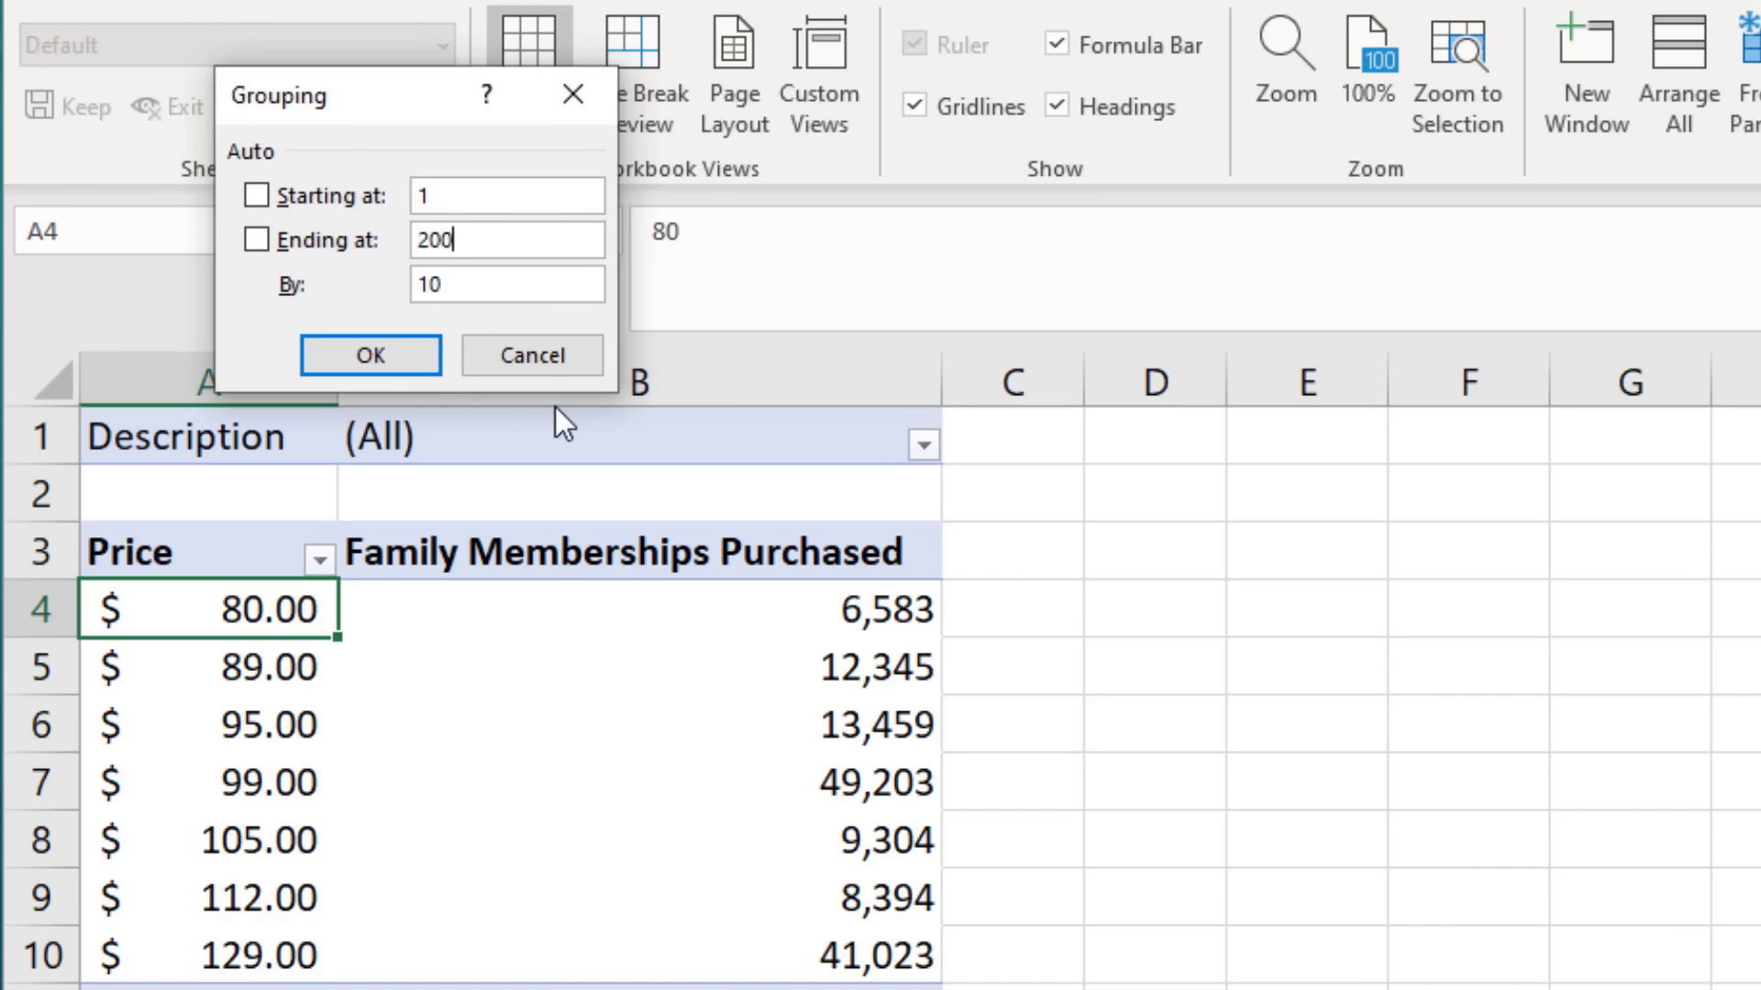
left_click(509, 294)
type("0")
left_click(425, 365)
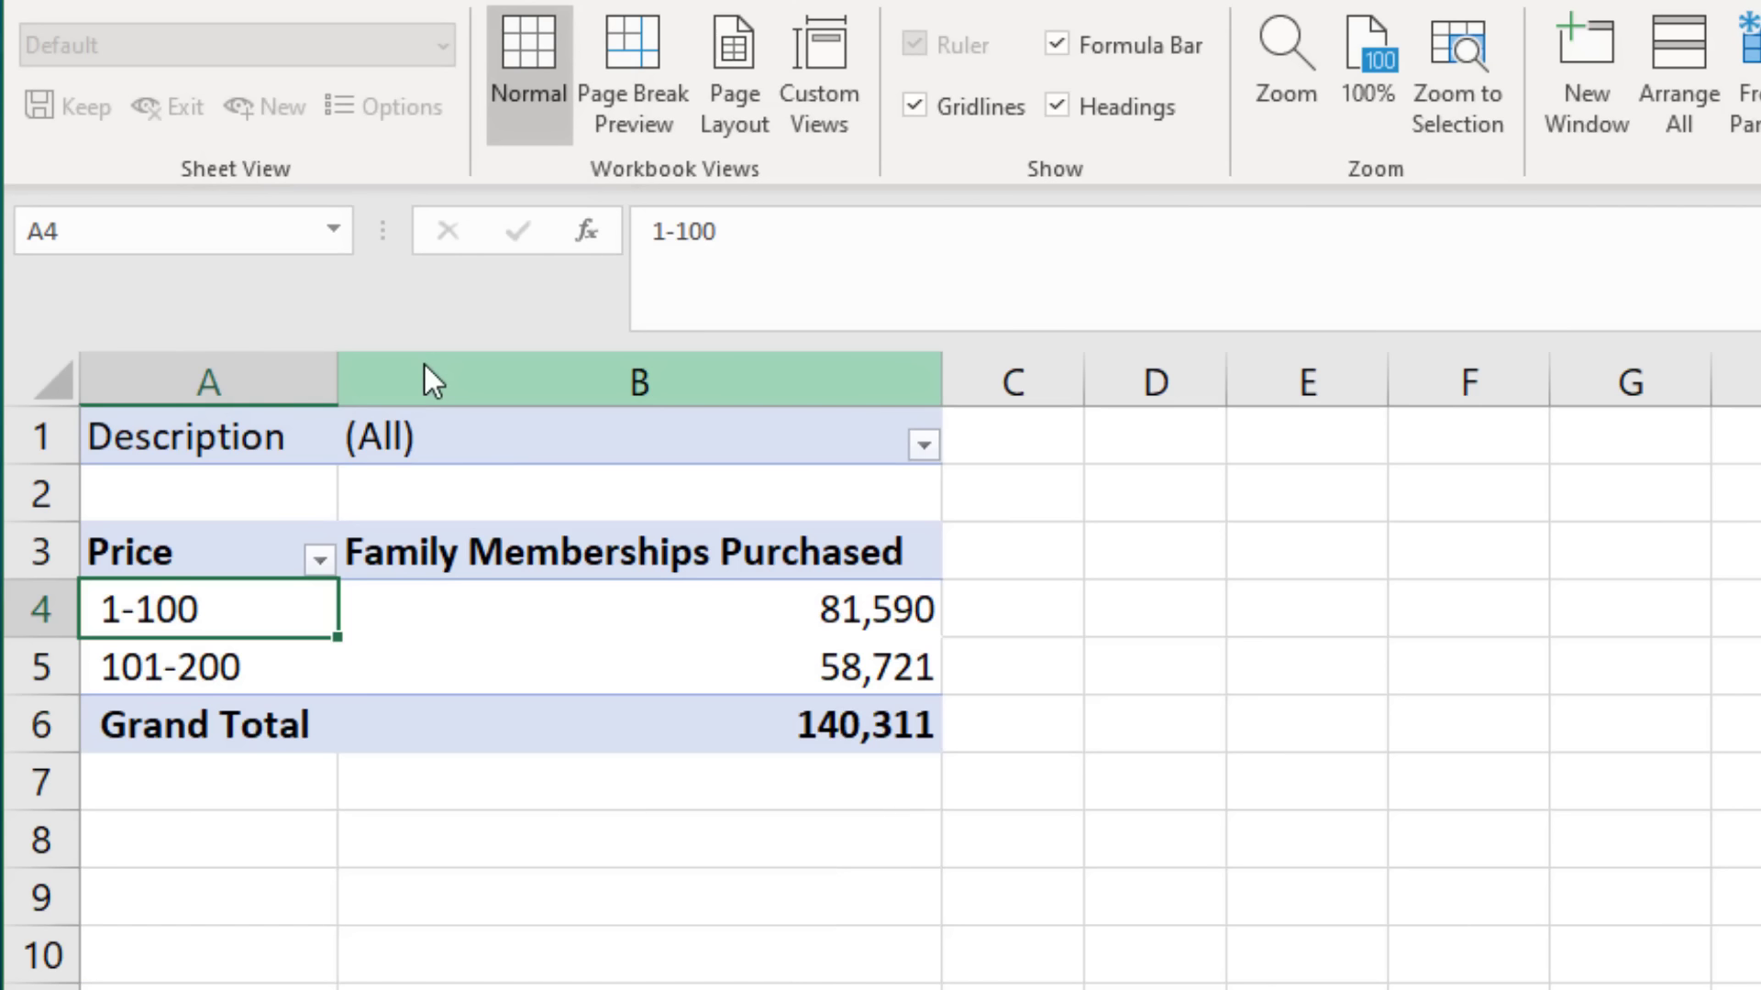
mouse_move(499, 661)
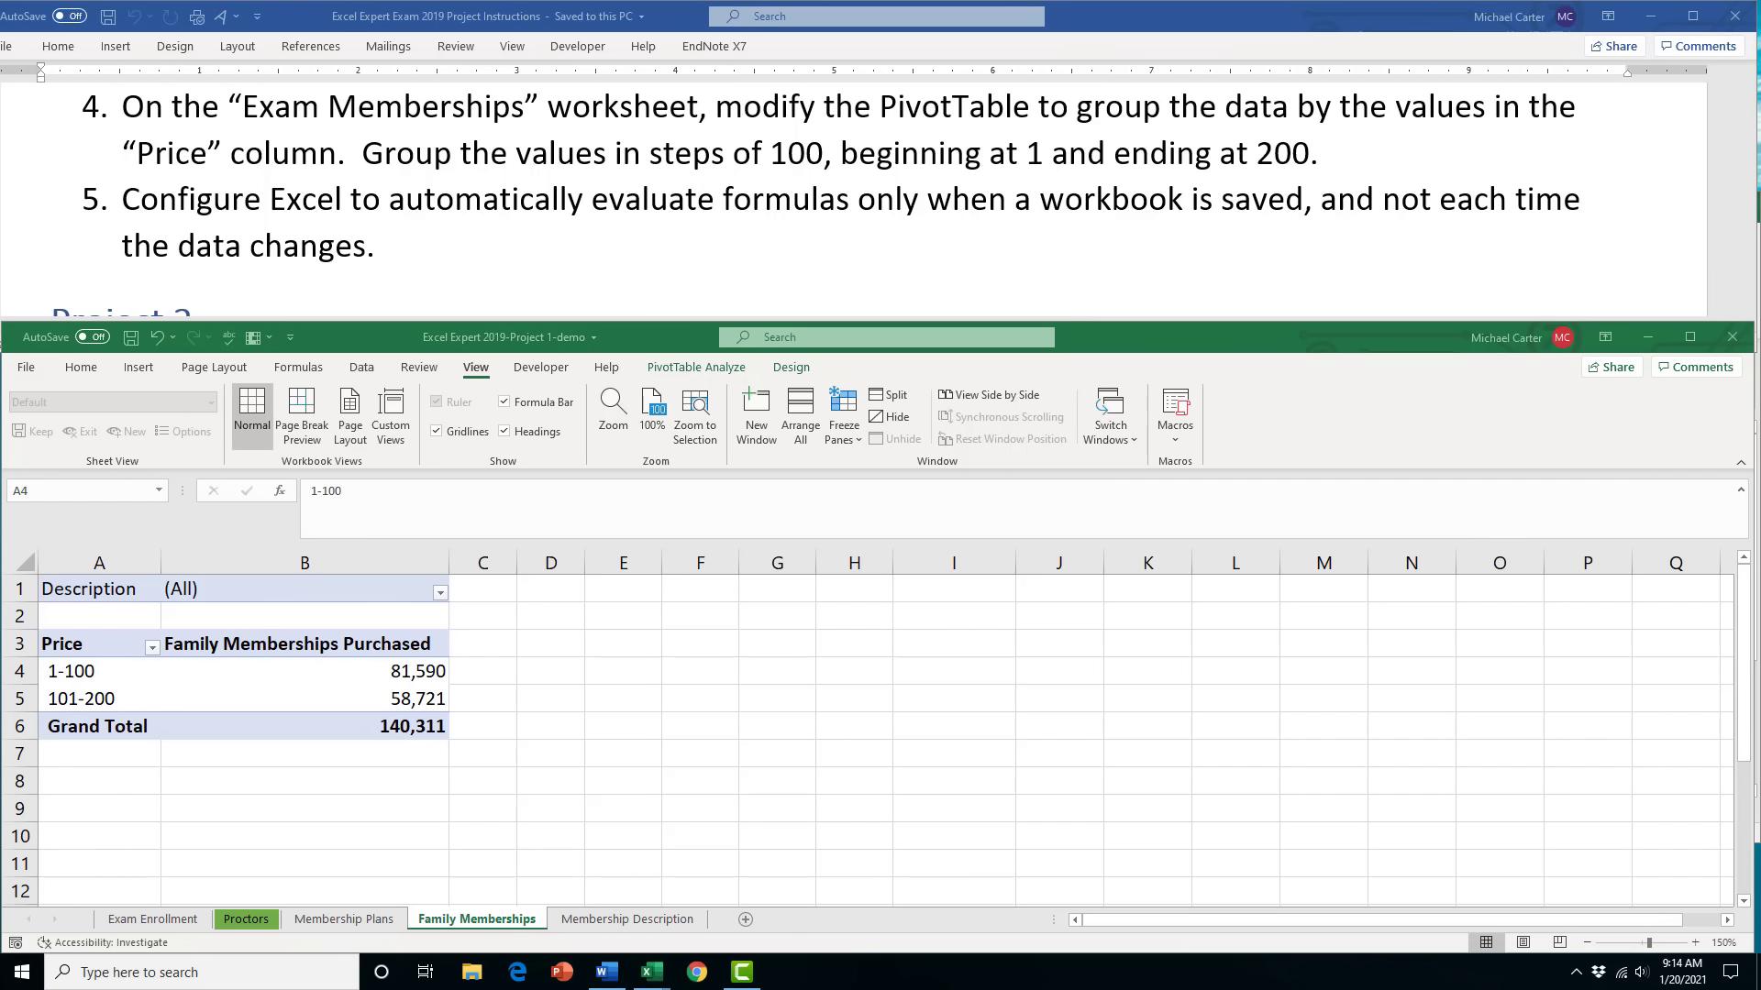
Set workbook calculation to Manual in the formula options
left_click(25, 369)
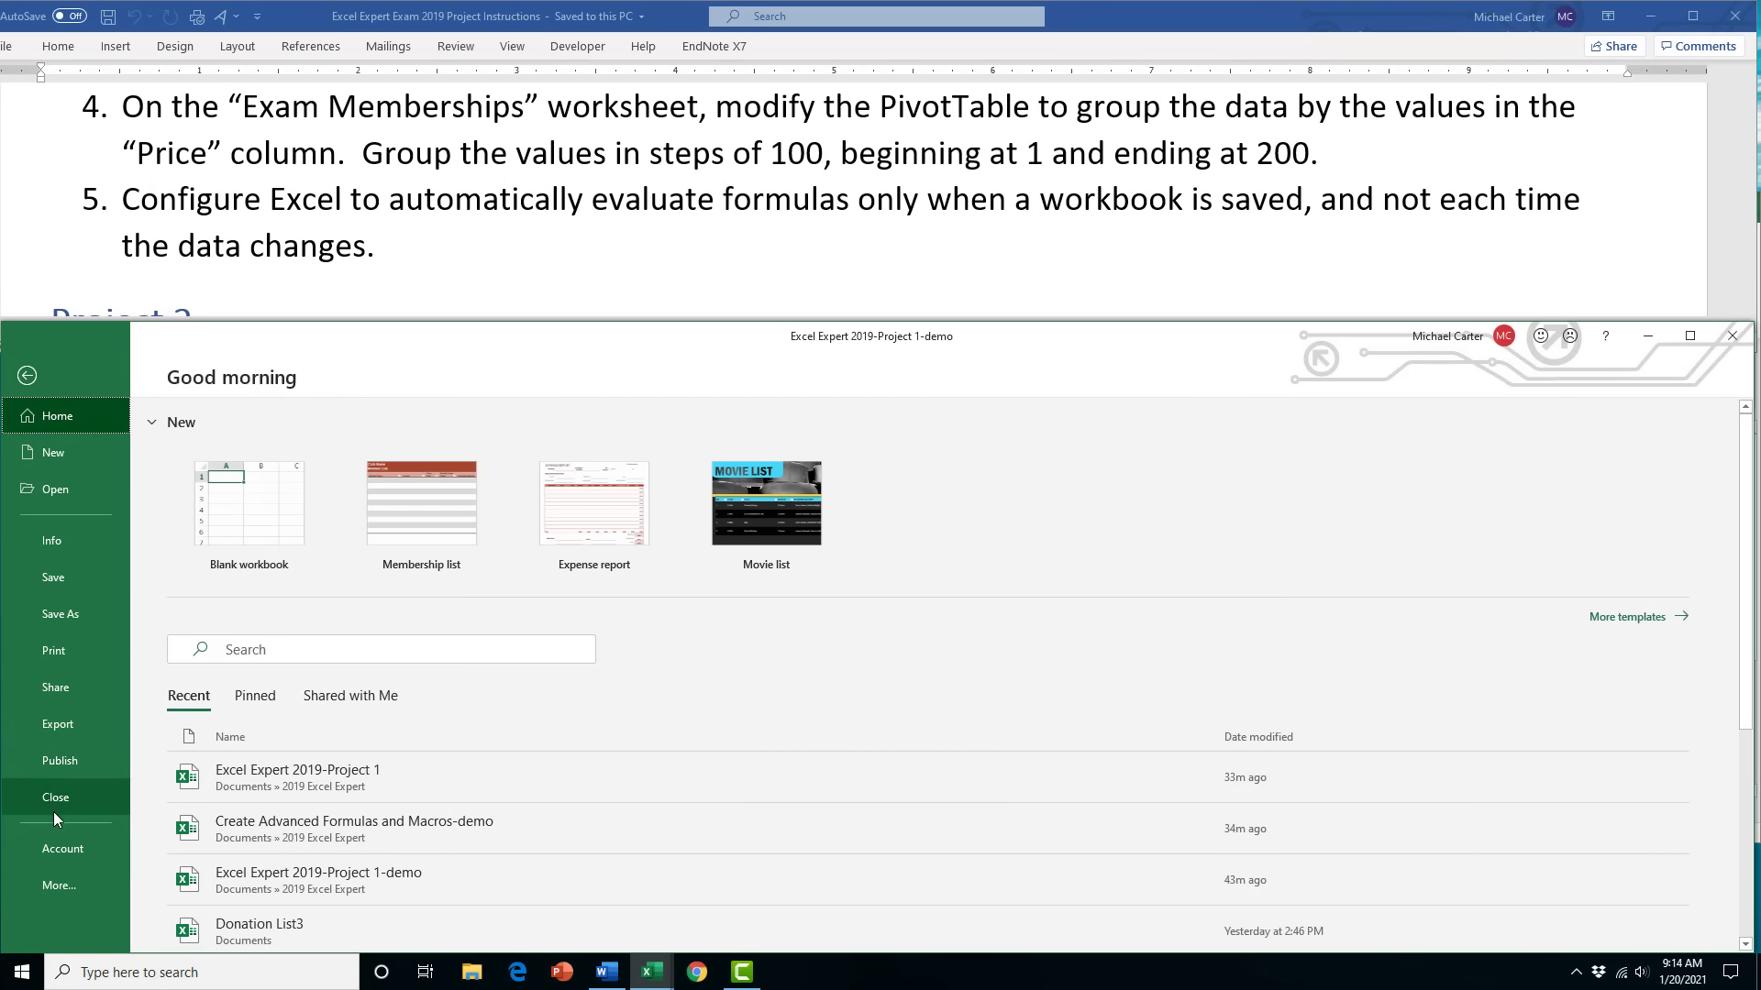
left_click(51, 885)
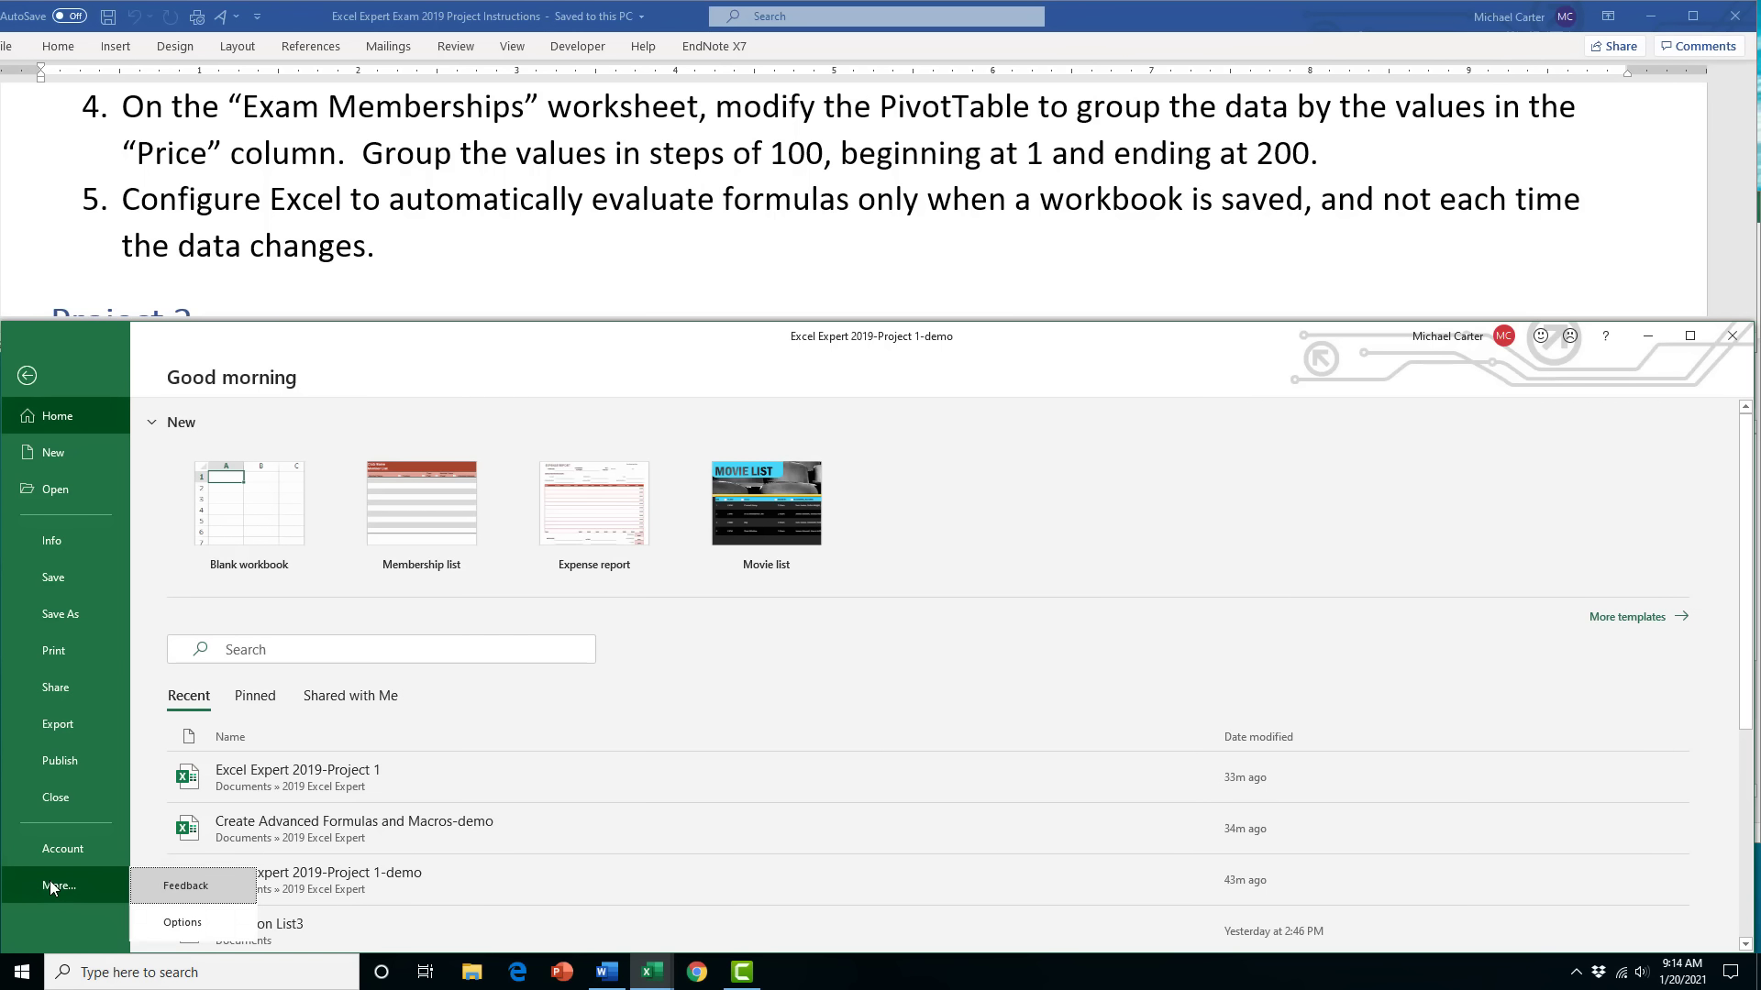
left_click(188, 922)
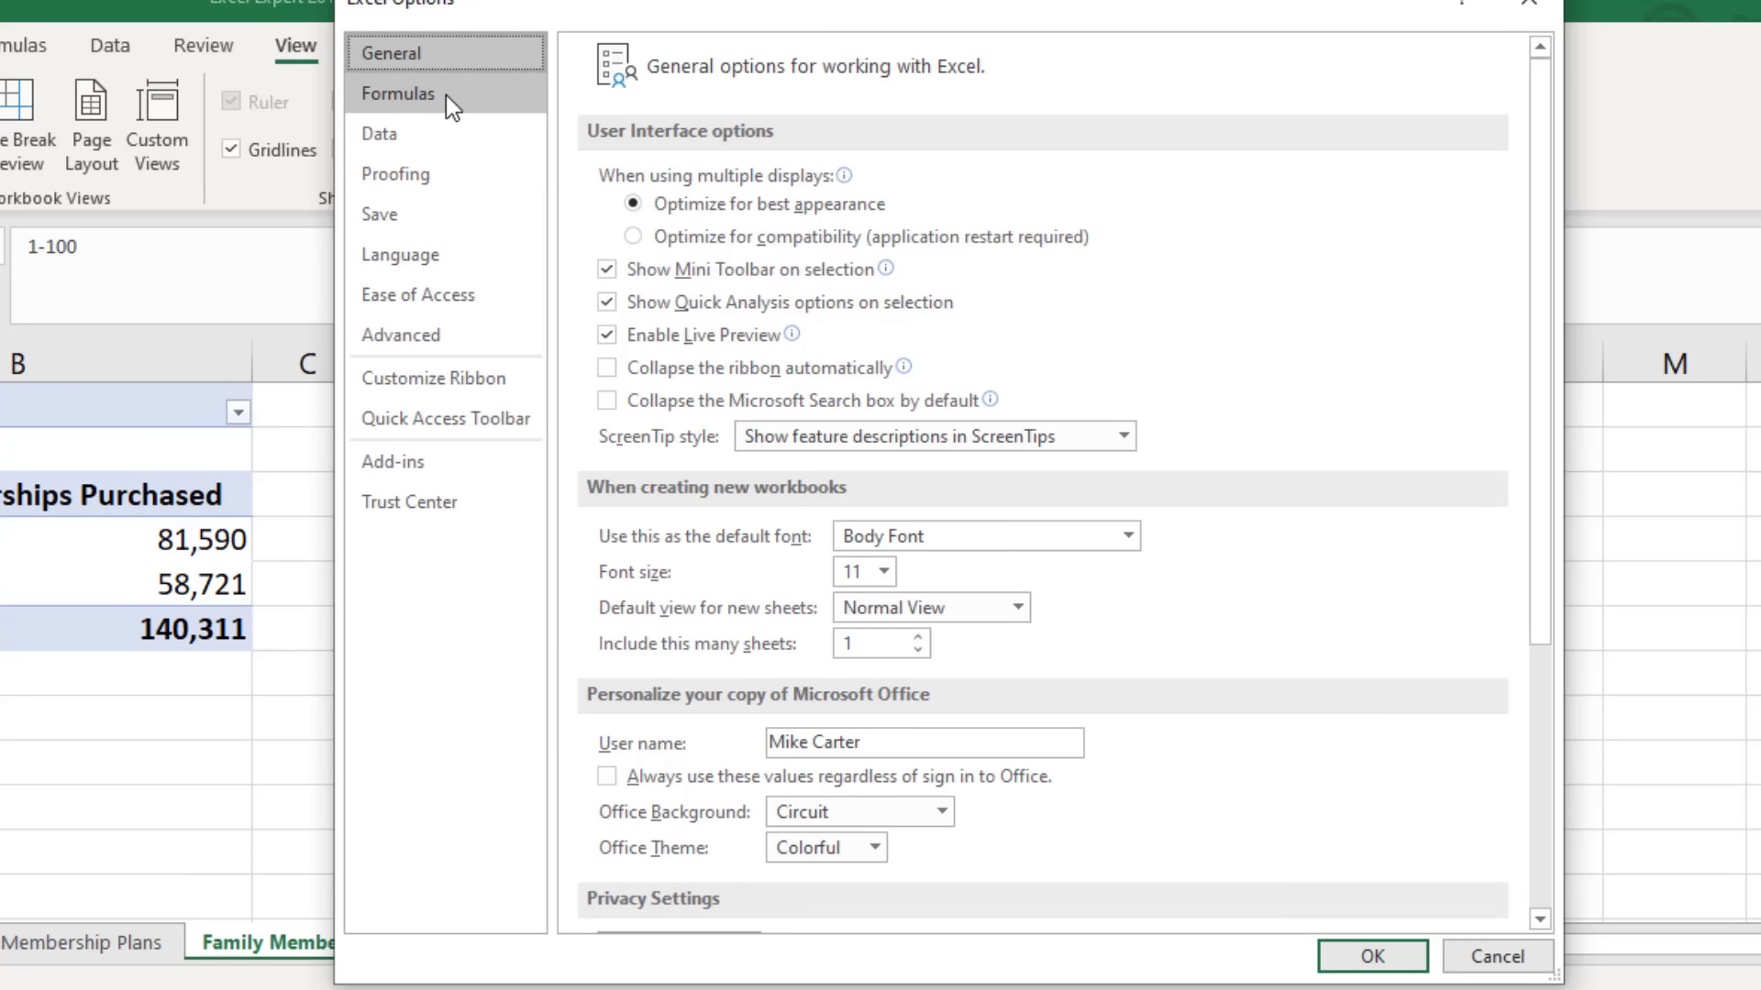
left_click(445, 96)
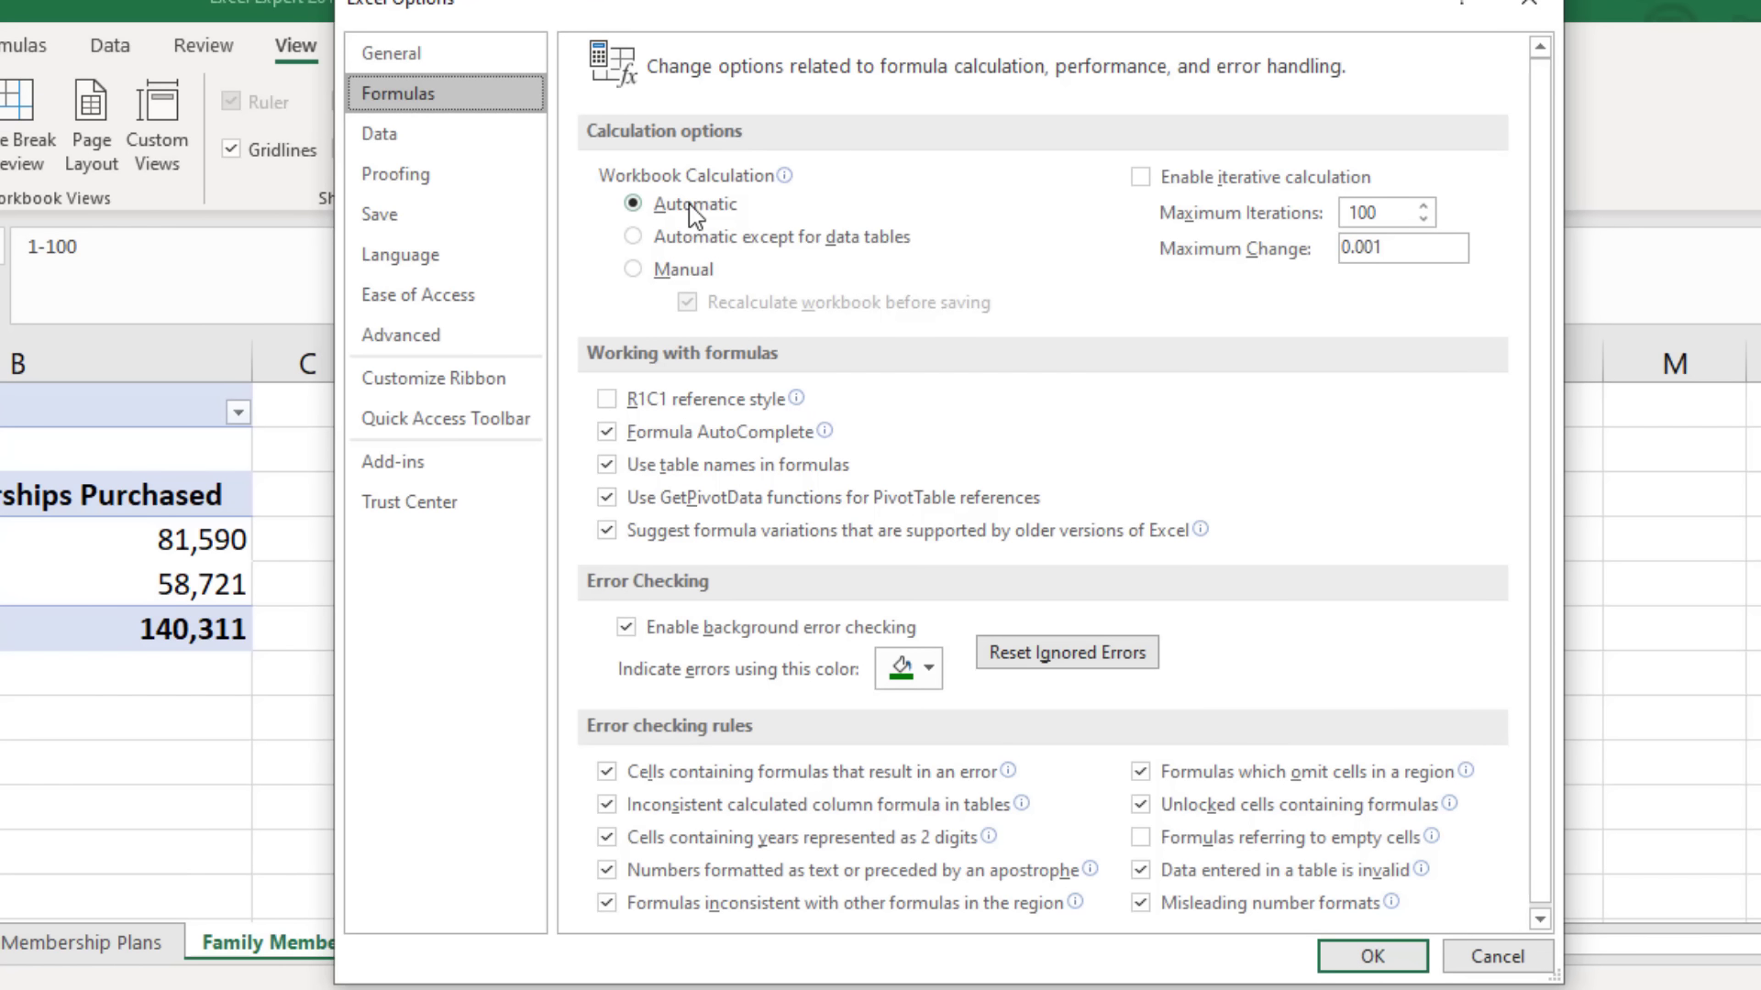
mouse_move(686, 210)
left_click(635, 269)
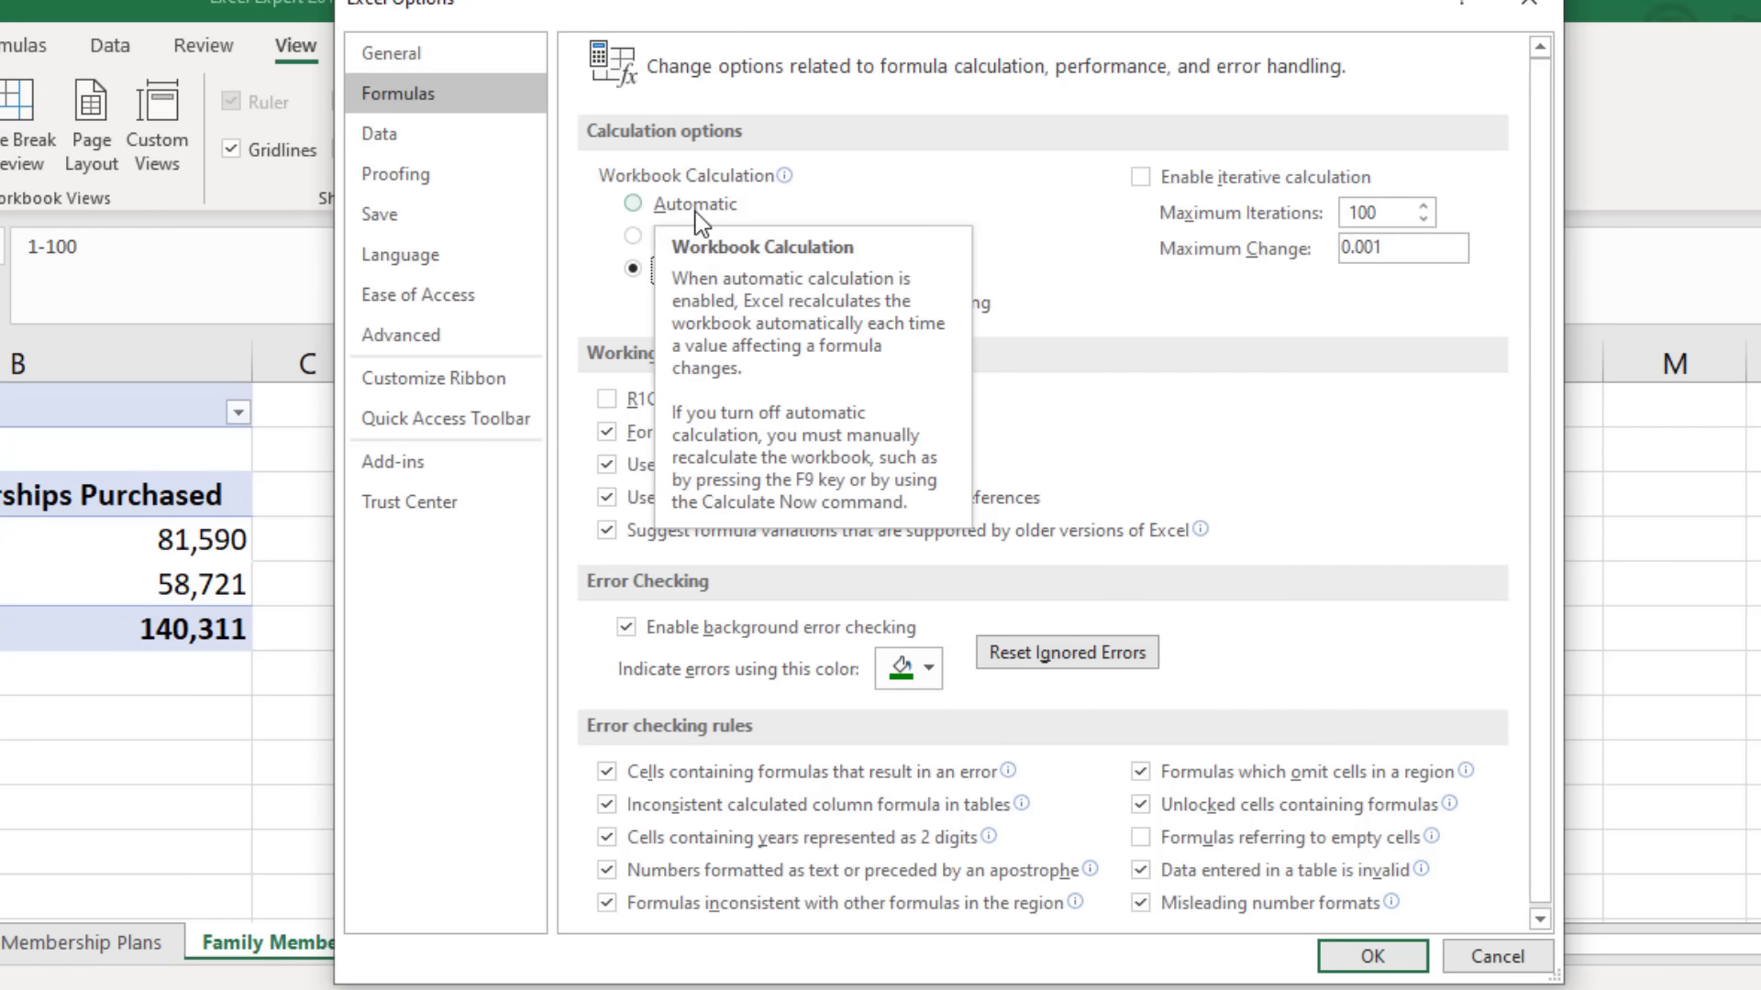
left_click(1372, 955)
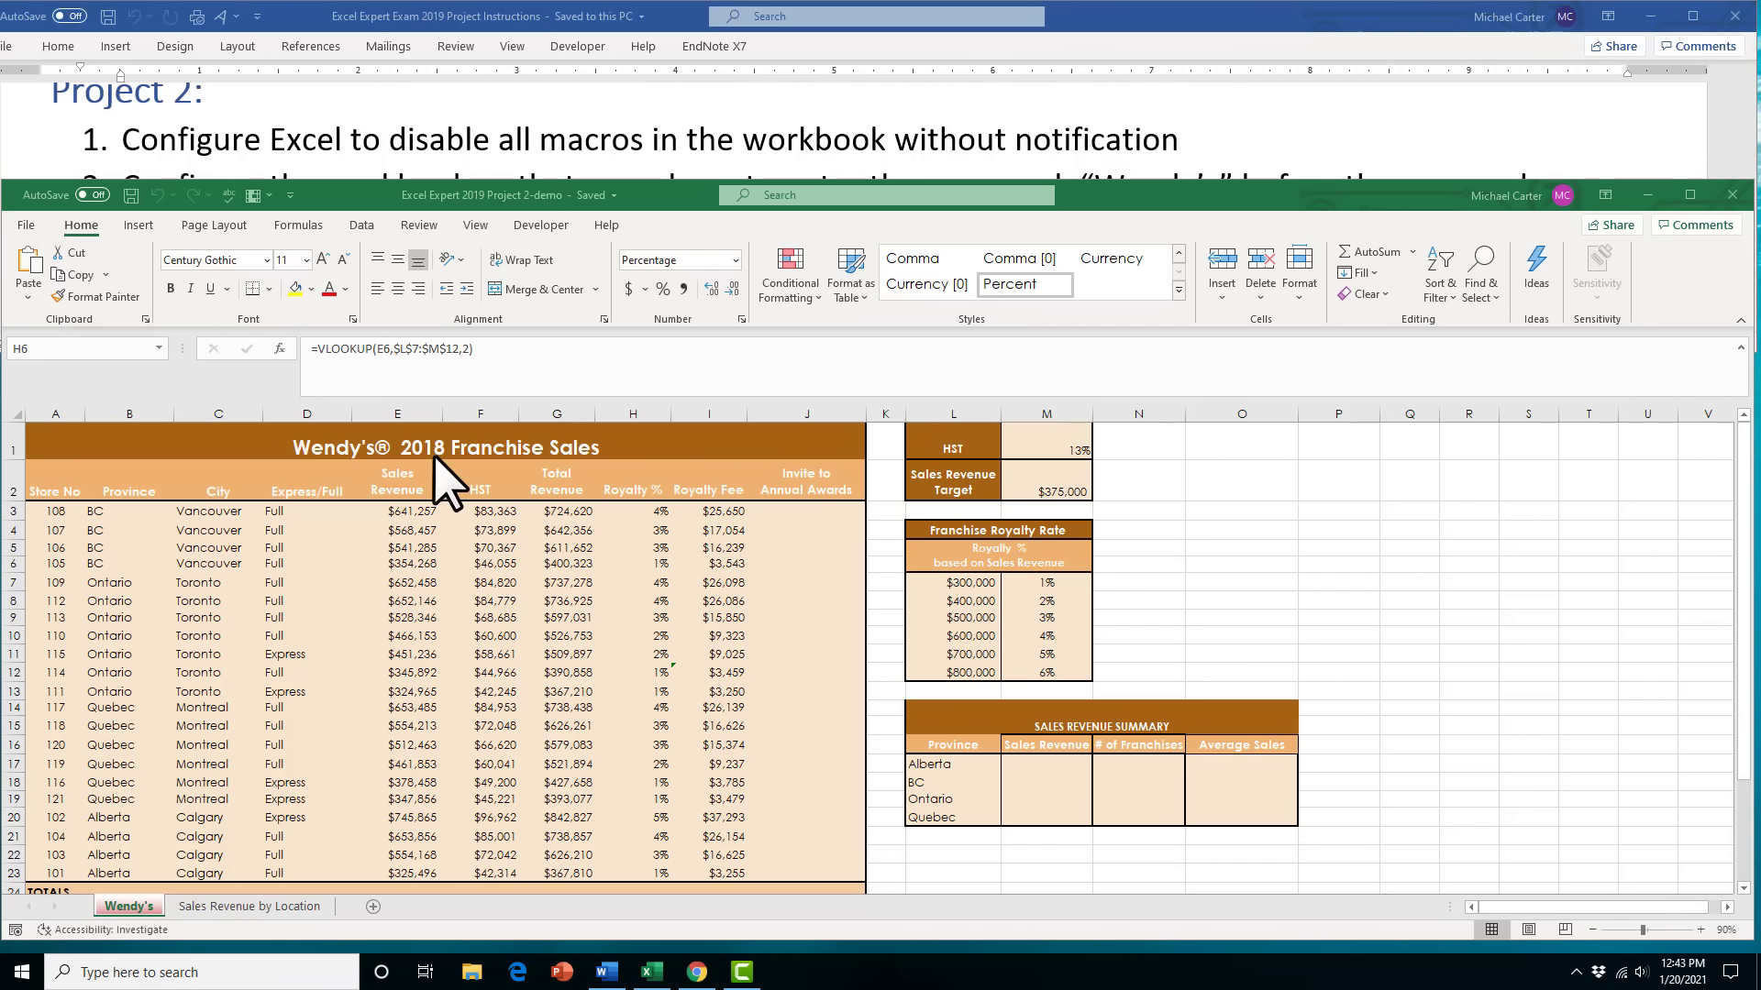
In the Project 2 workbook, open the Trust Center's Macro Settings from the Excel options
left_click(30, 225)
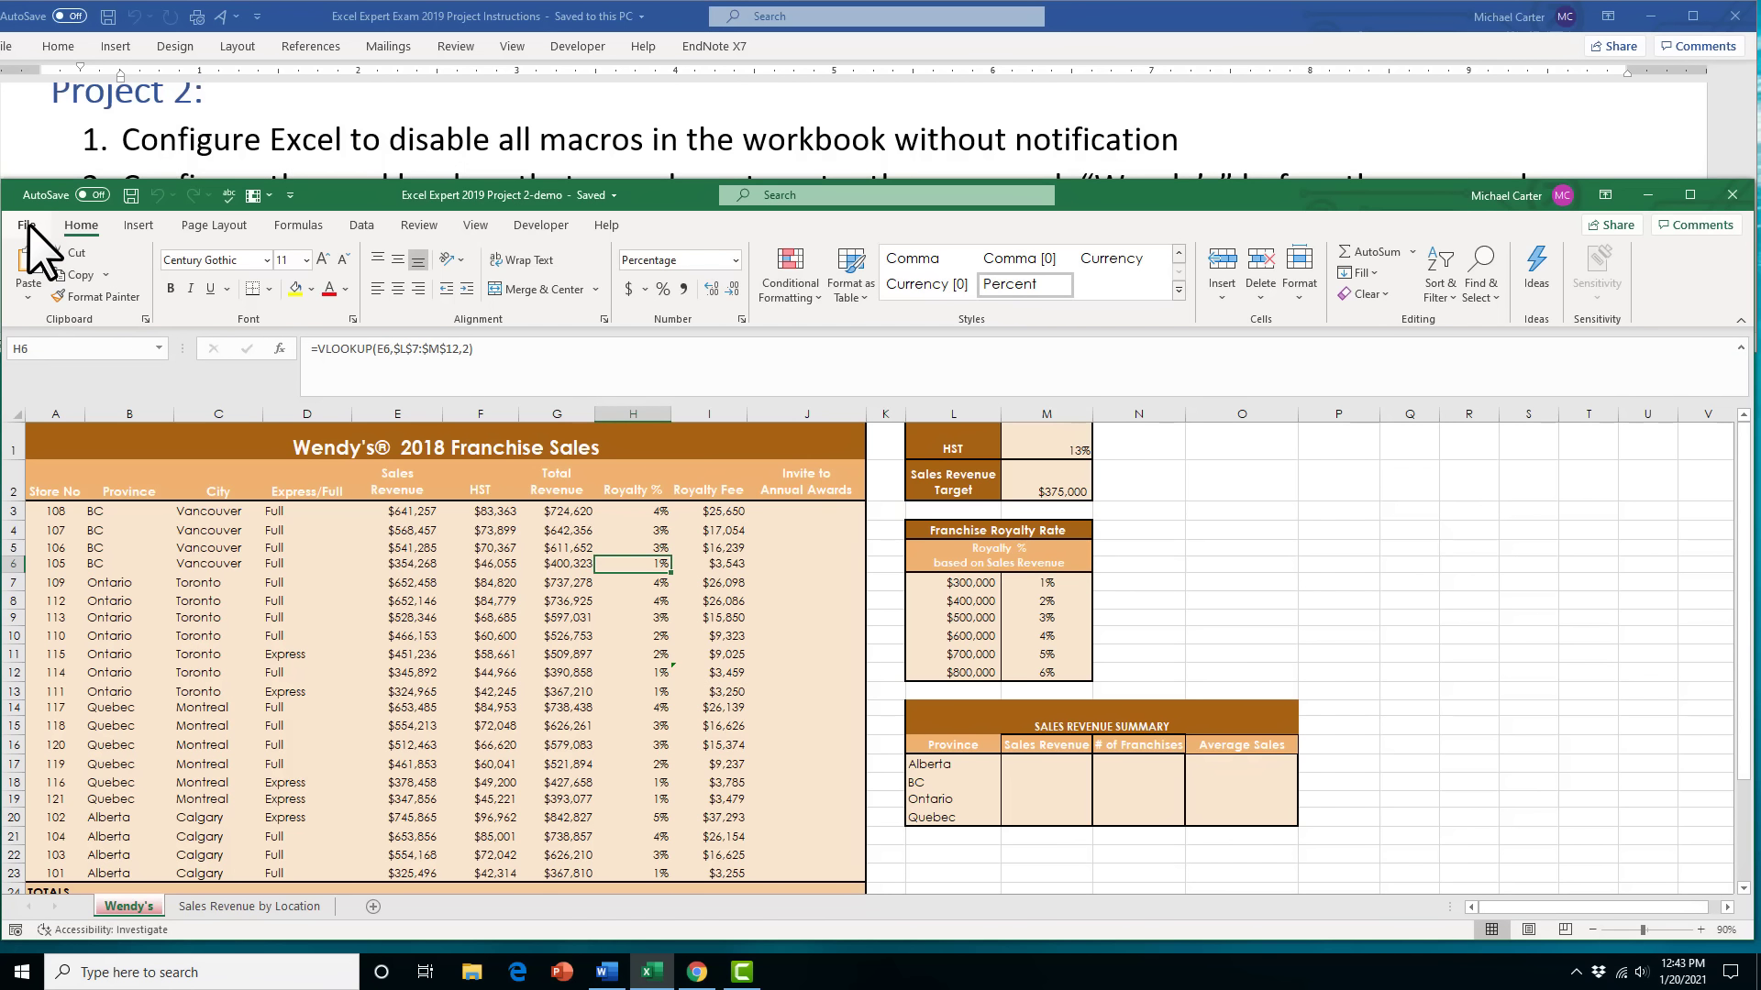
left_click(29, 226)
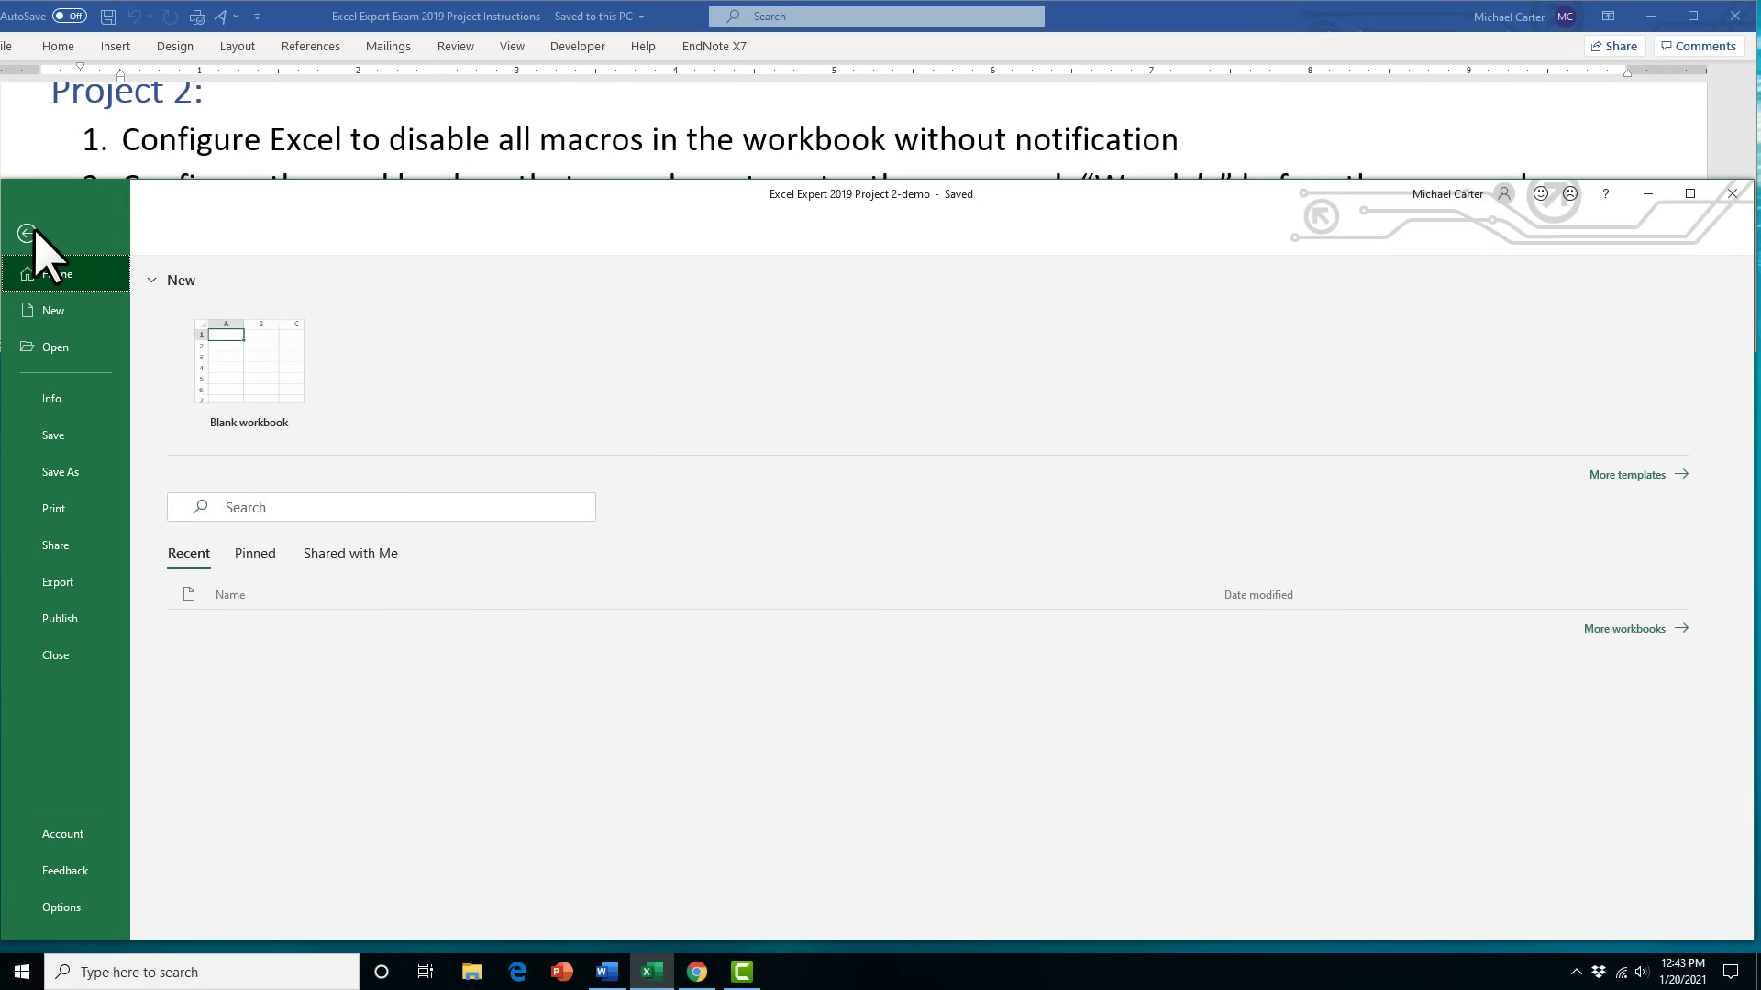
left_click(88, 911)
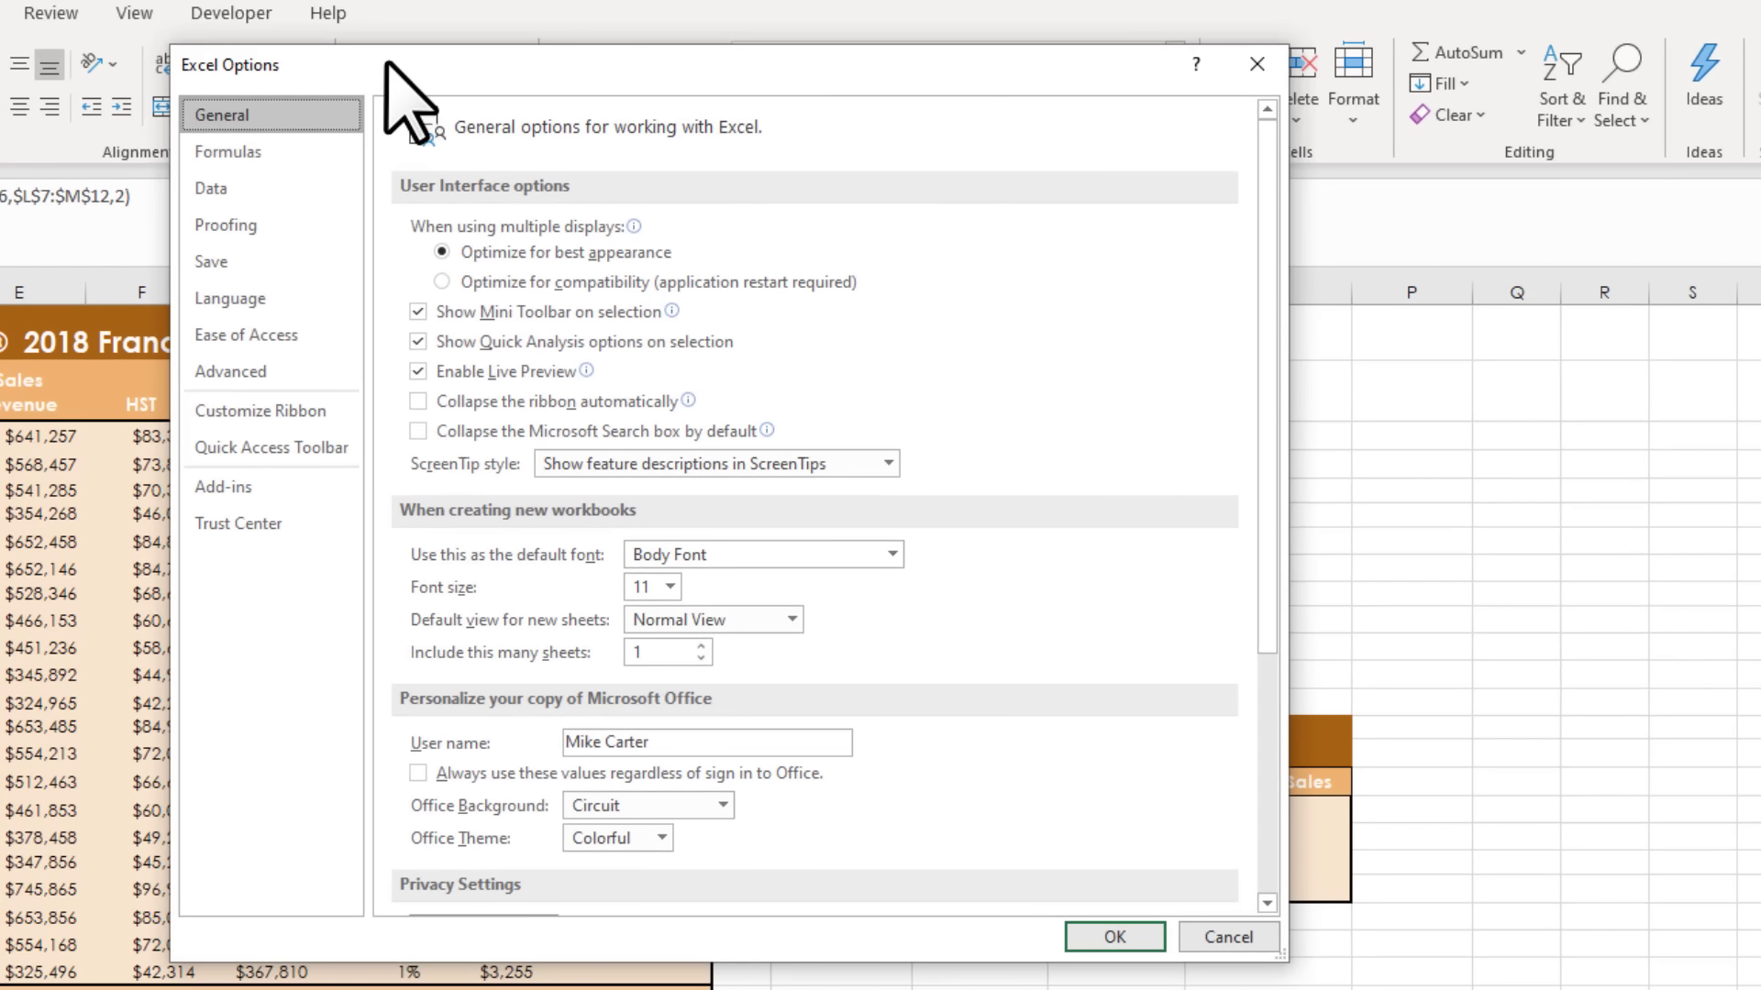
left_click_drag(385, 61, 297, 44)
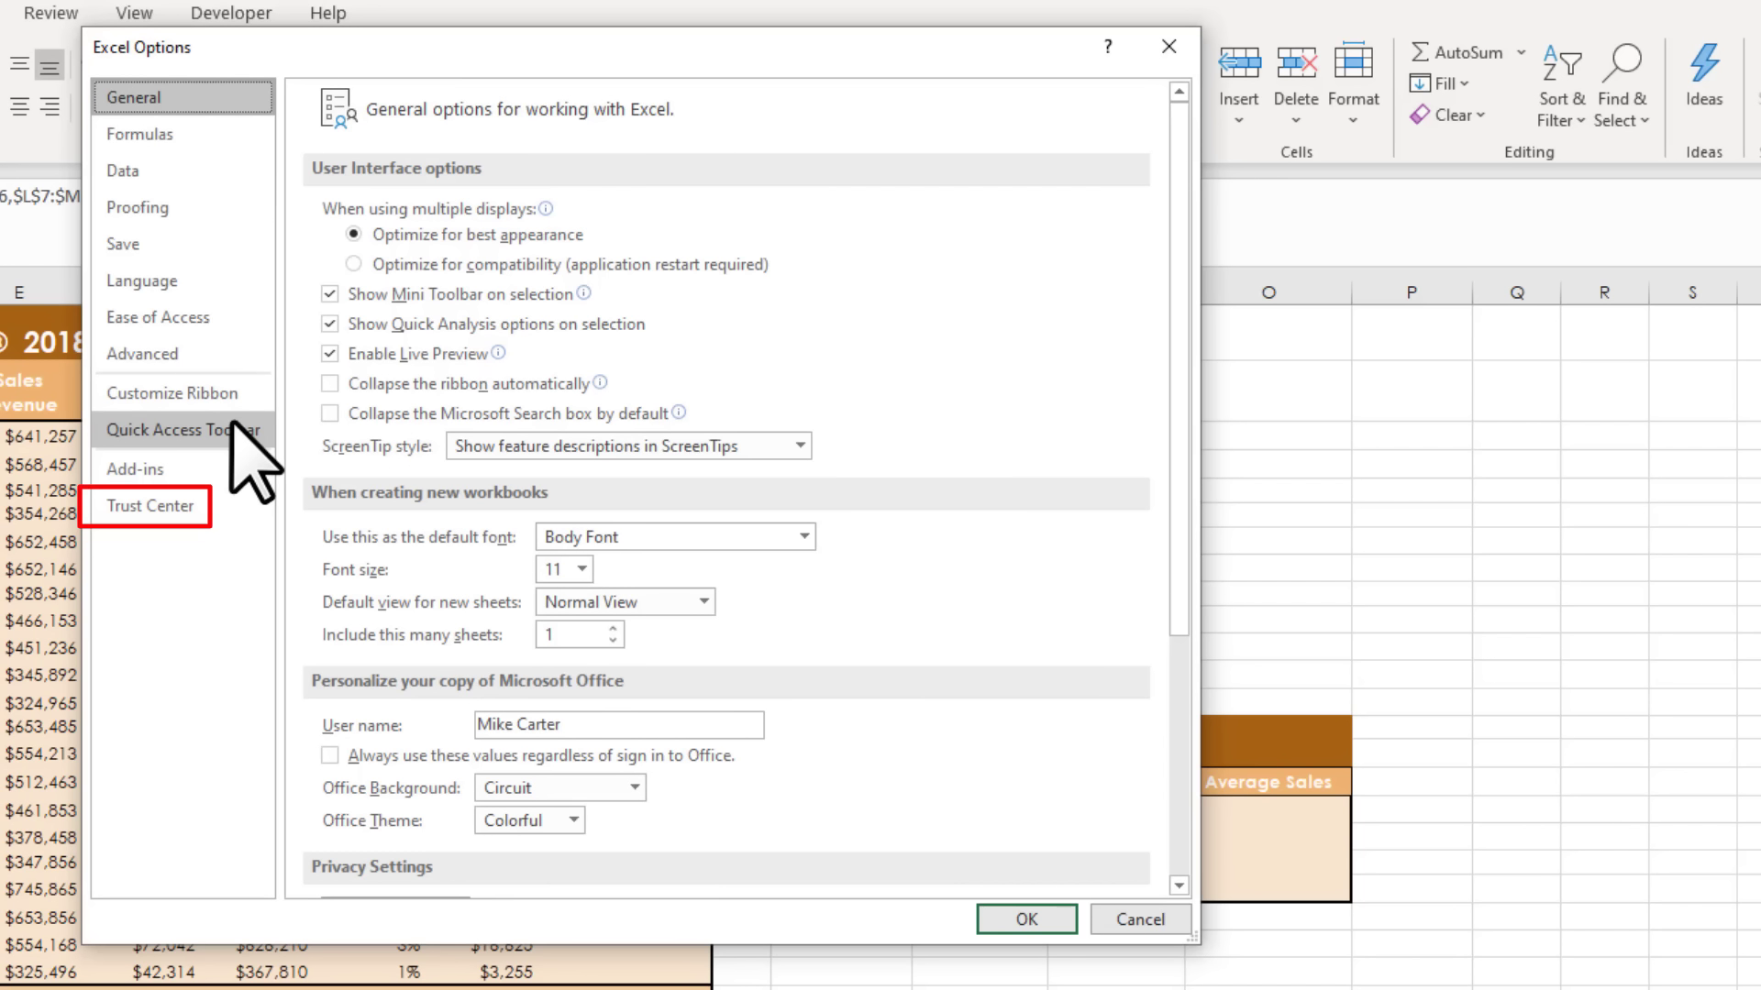
left_click(210, 510)
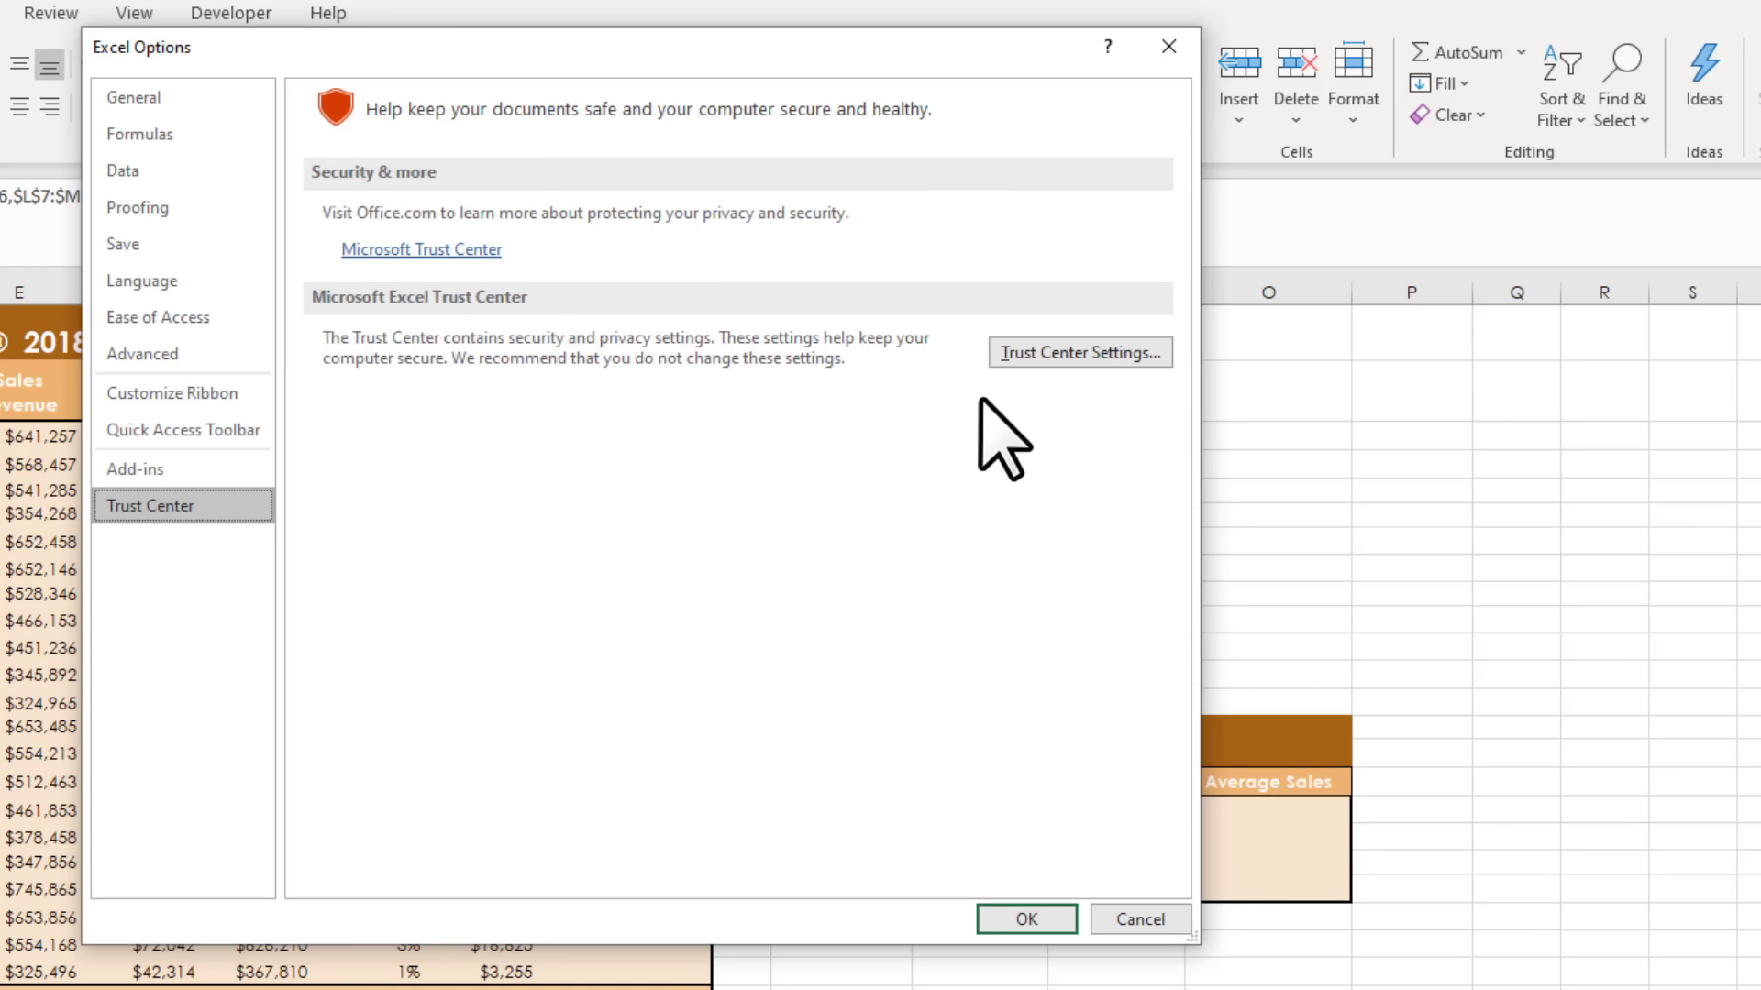
left_click(1117, 356)
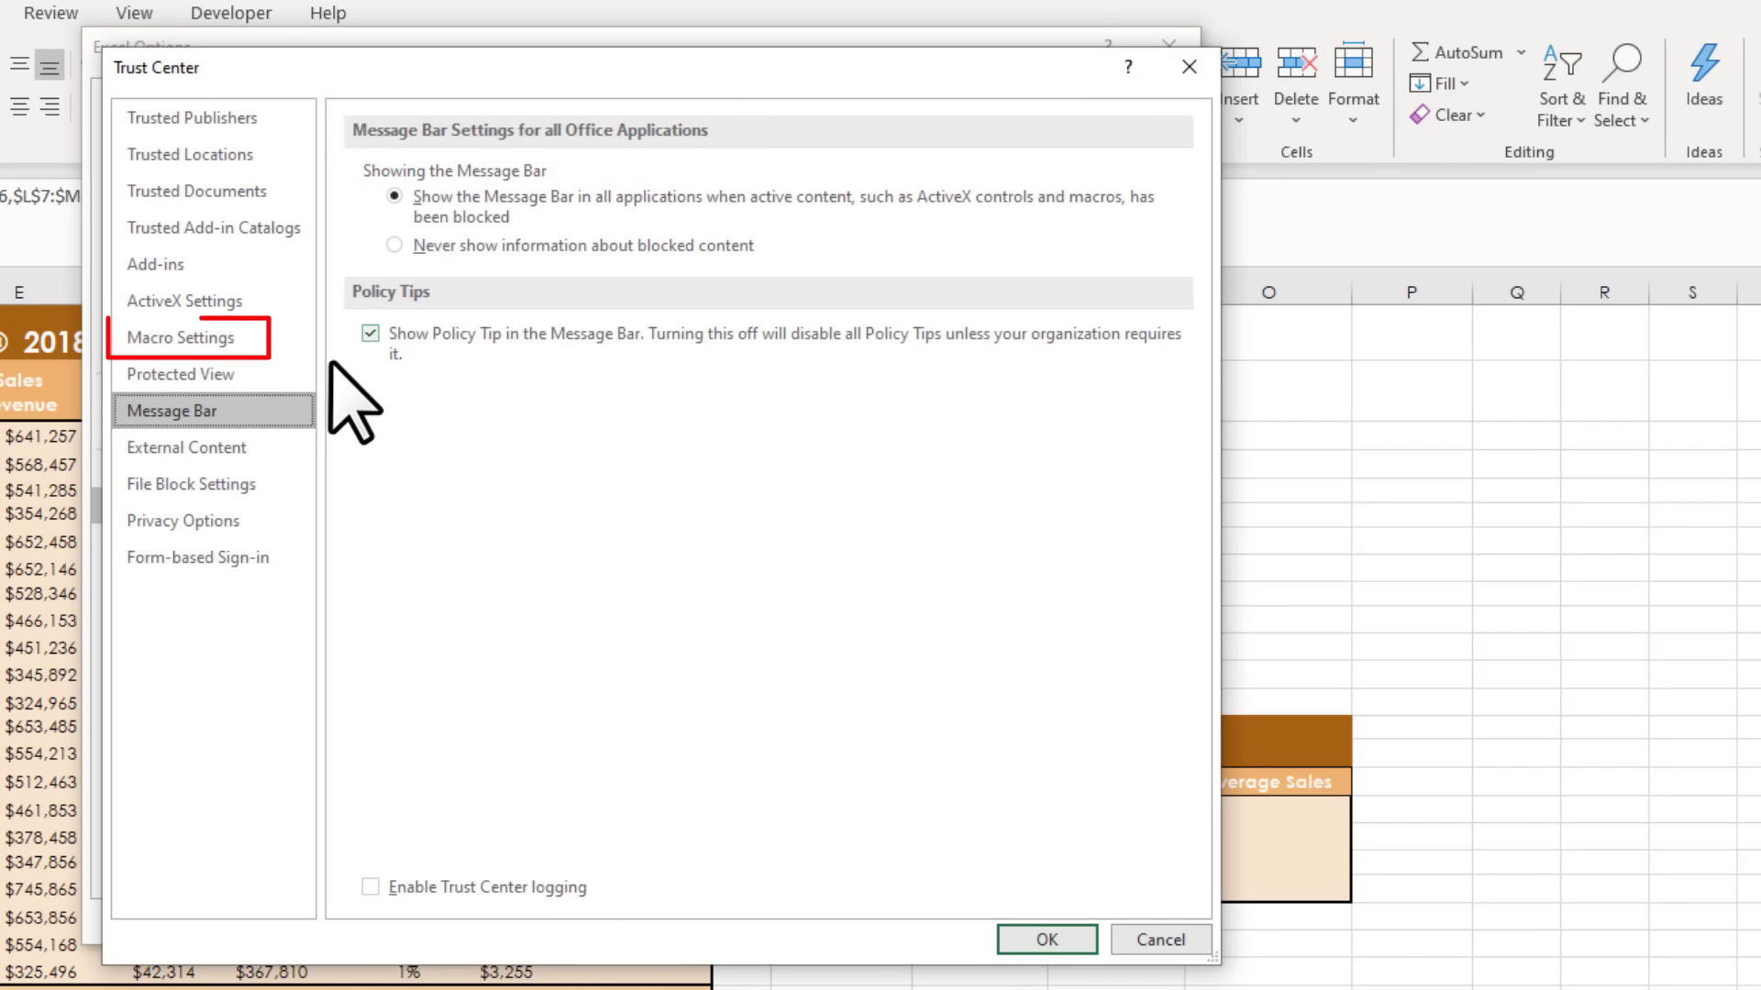
left_click(261, 338)
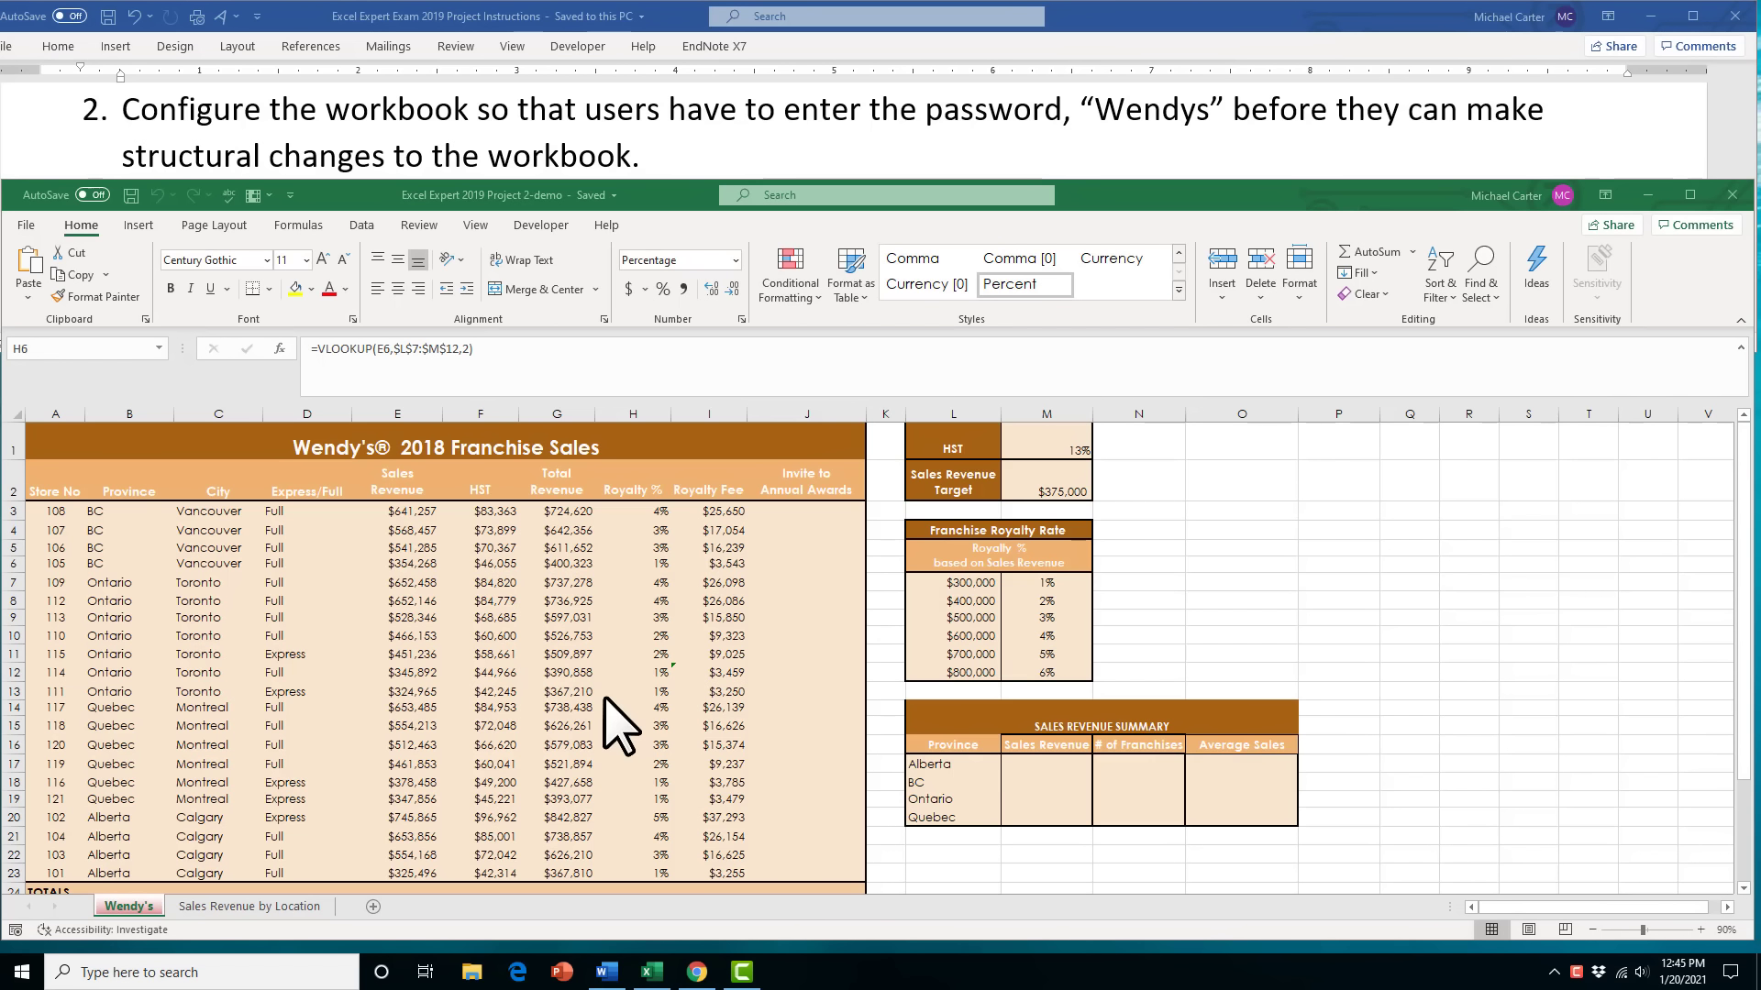
Start the Protect Workbook Structure command for the Project 2 workbook
left_click(27, 225)
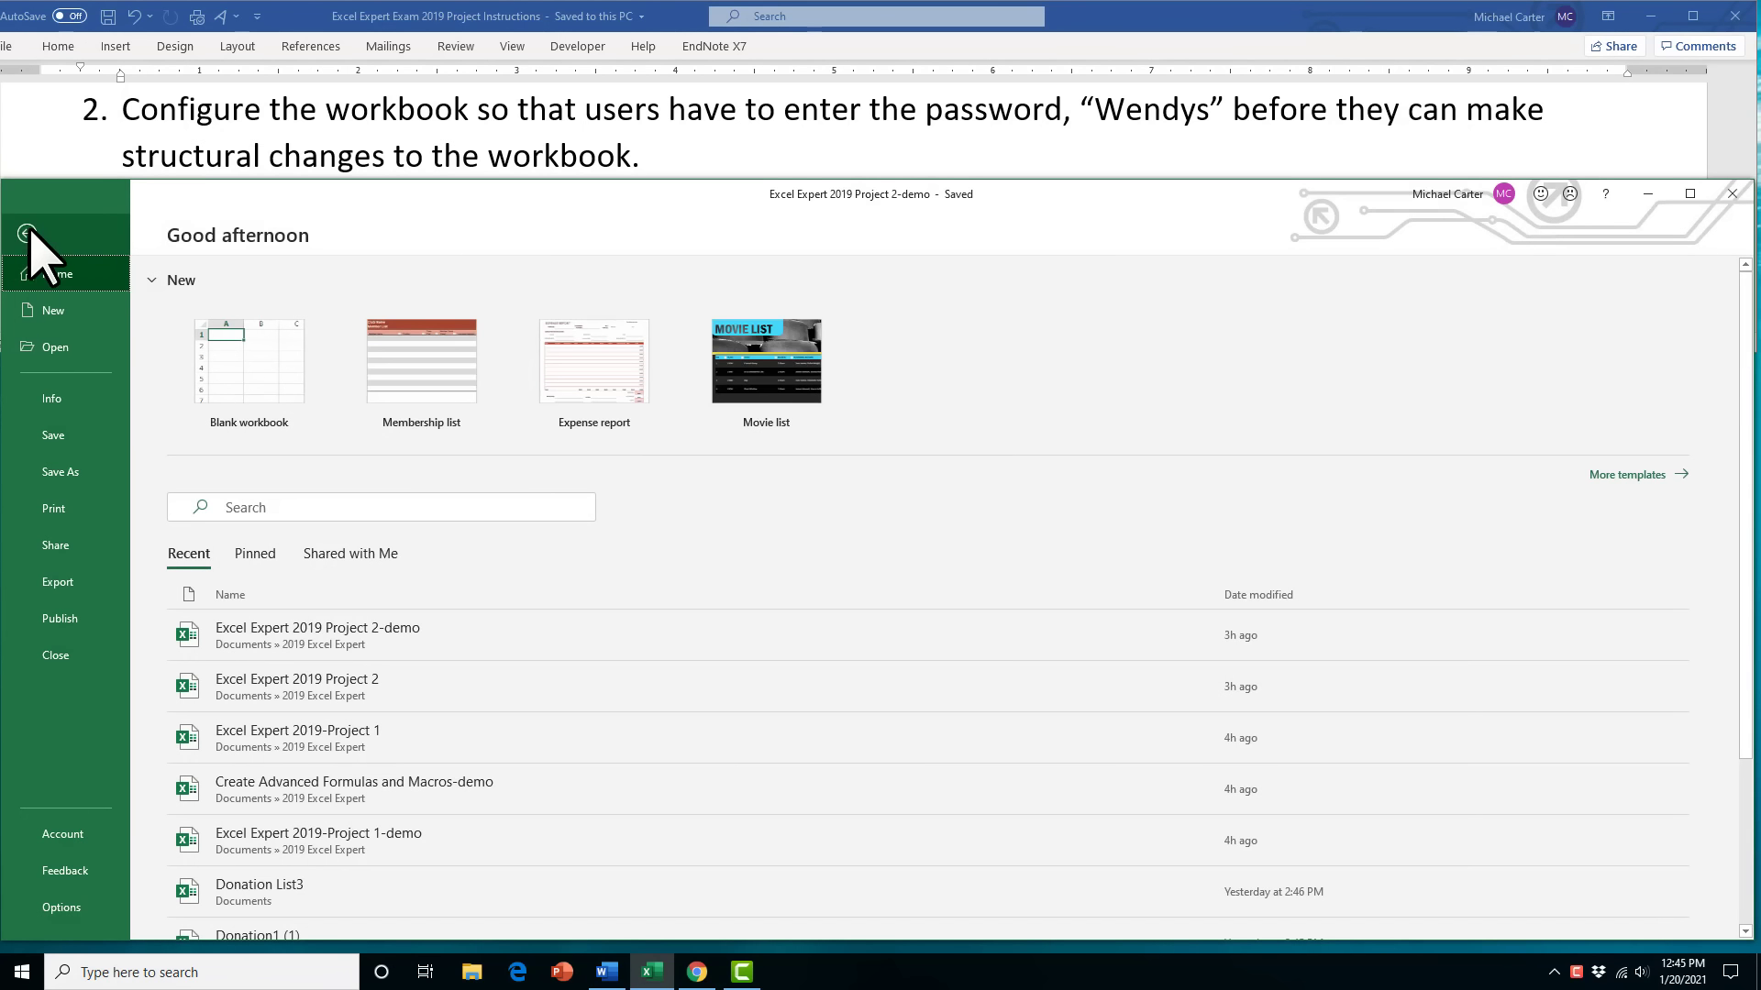
left_click(87, 404)
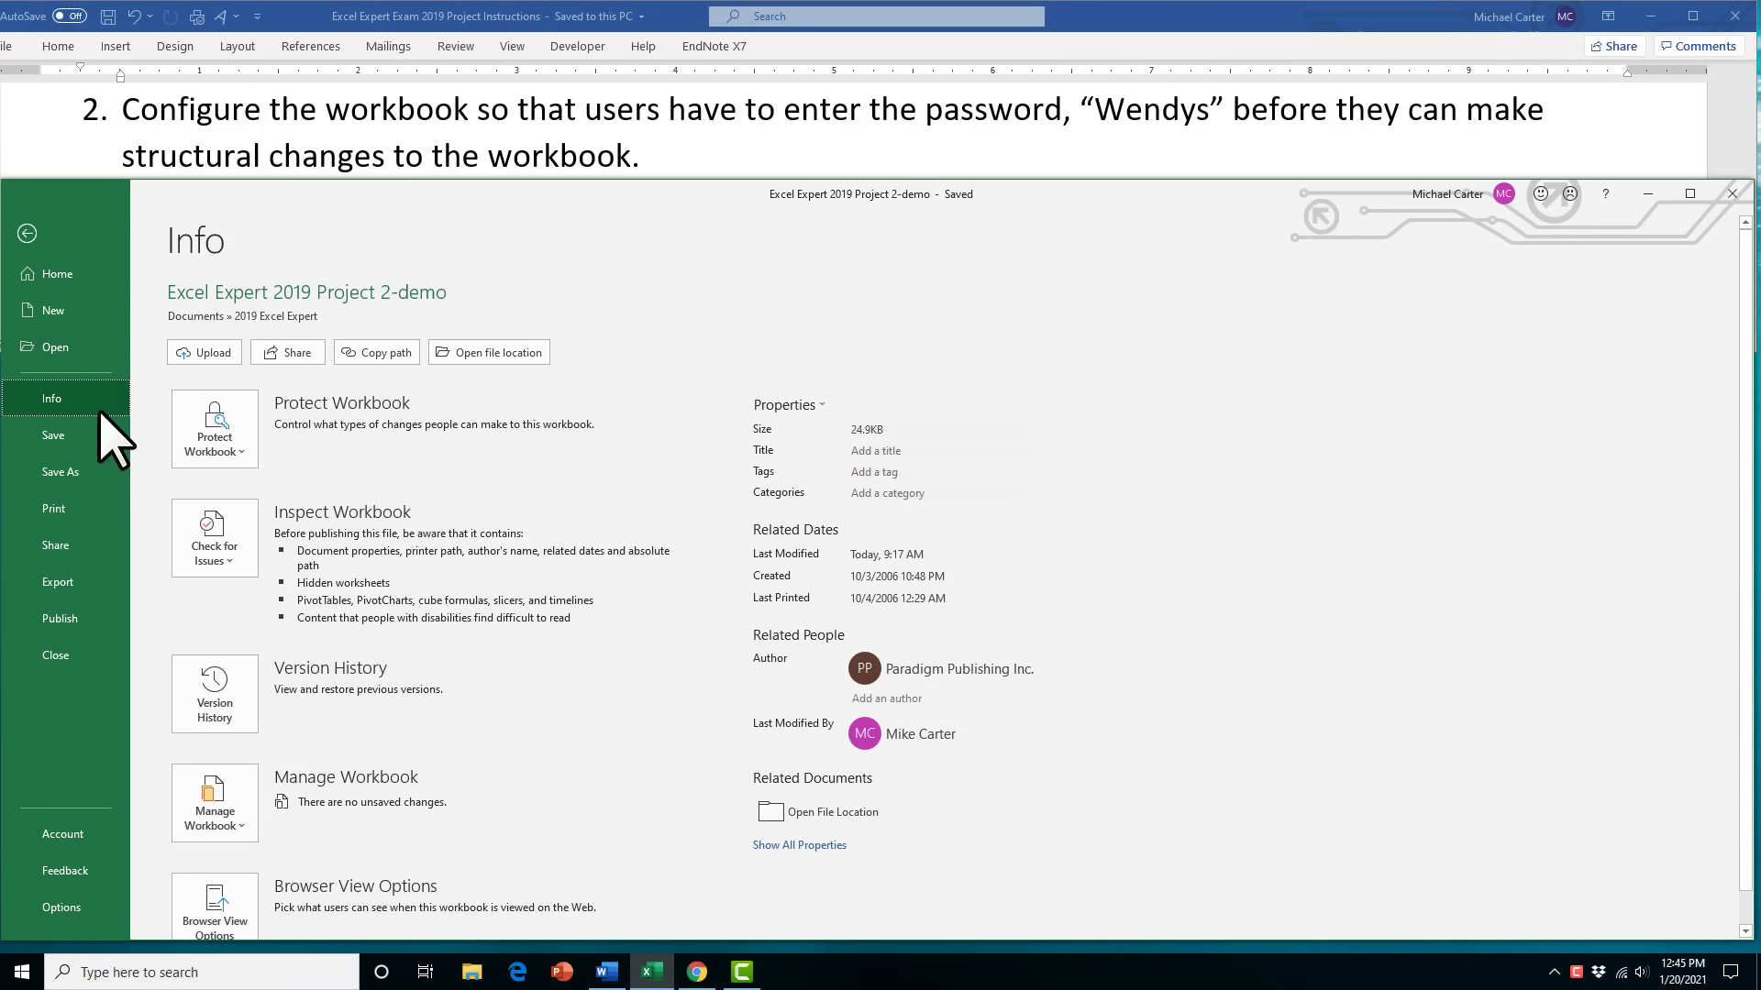
left_click(243, 463)
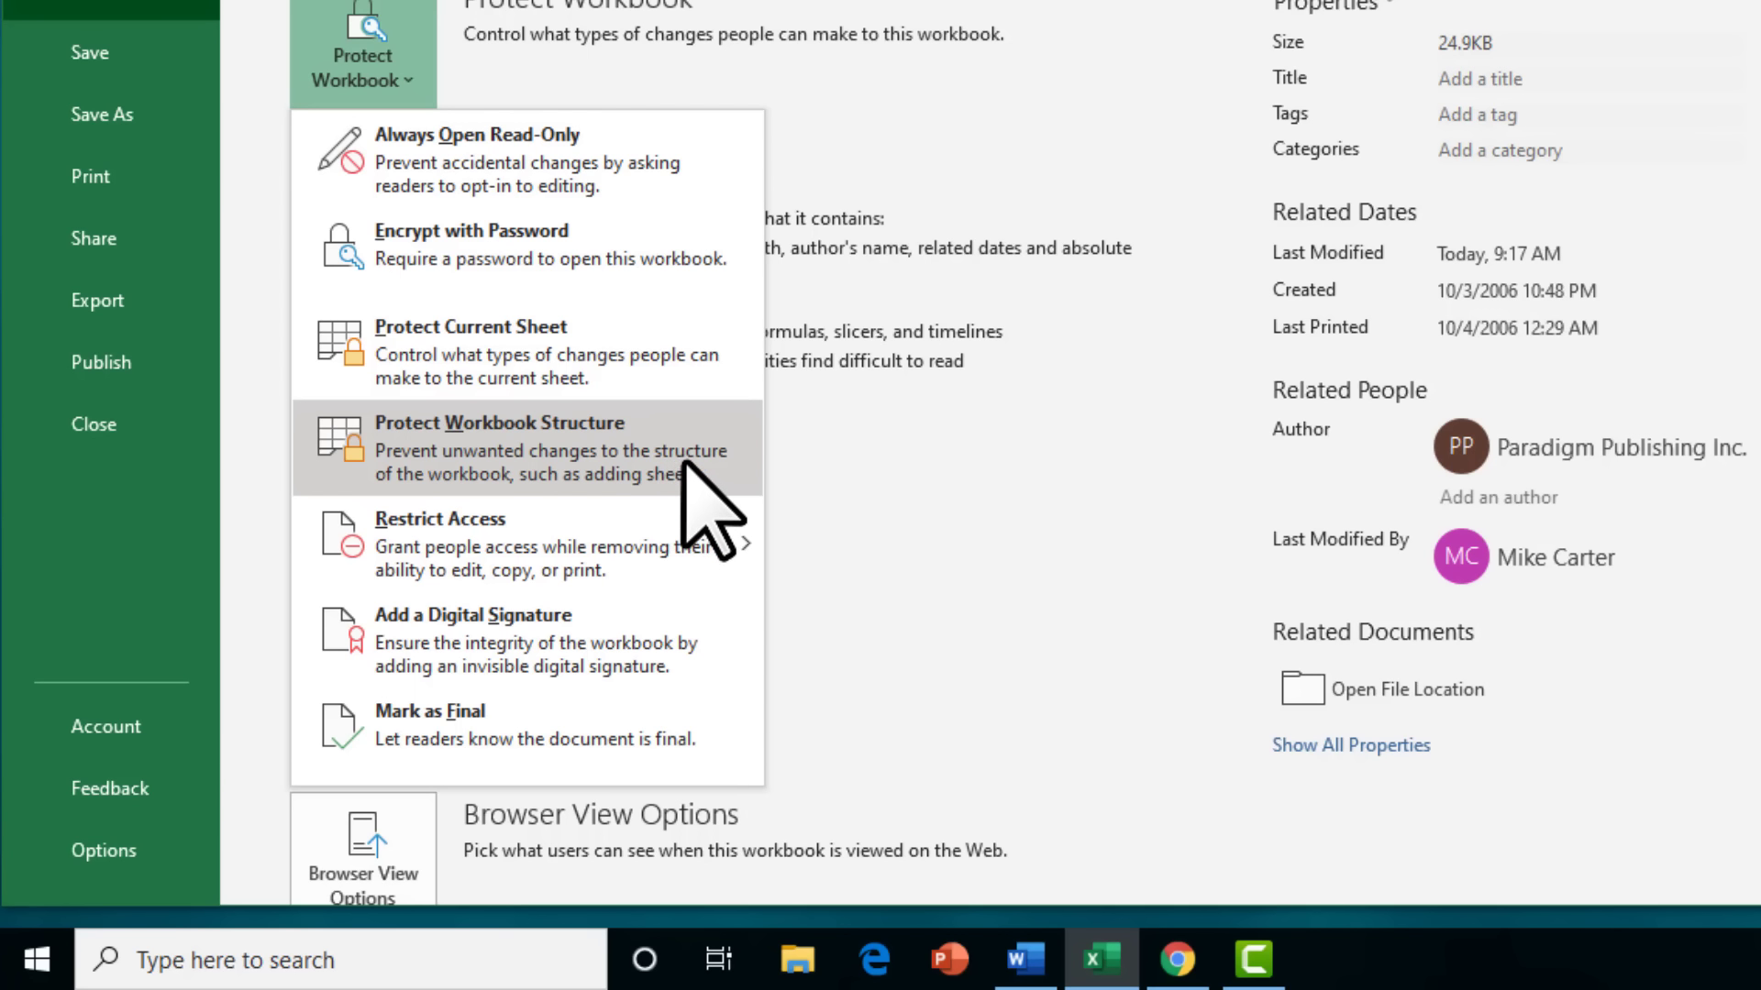
left_click(646, 453)
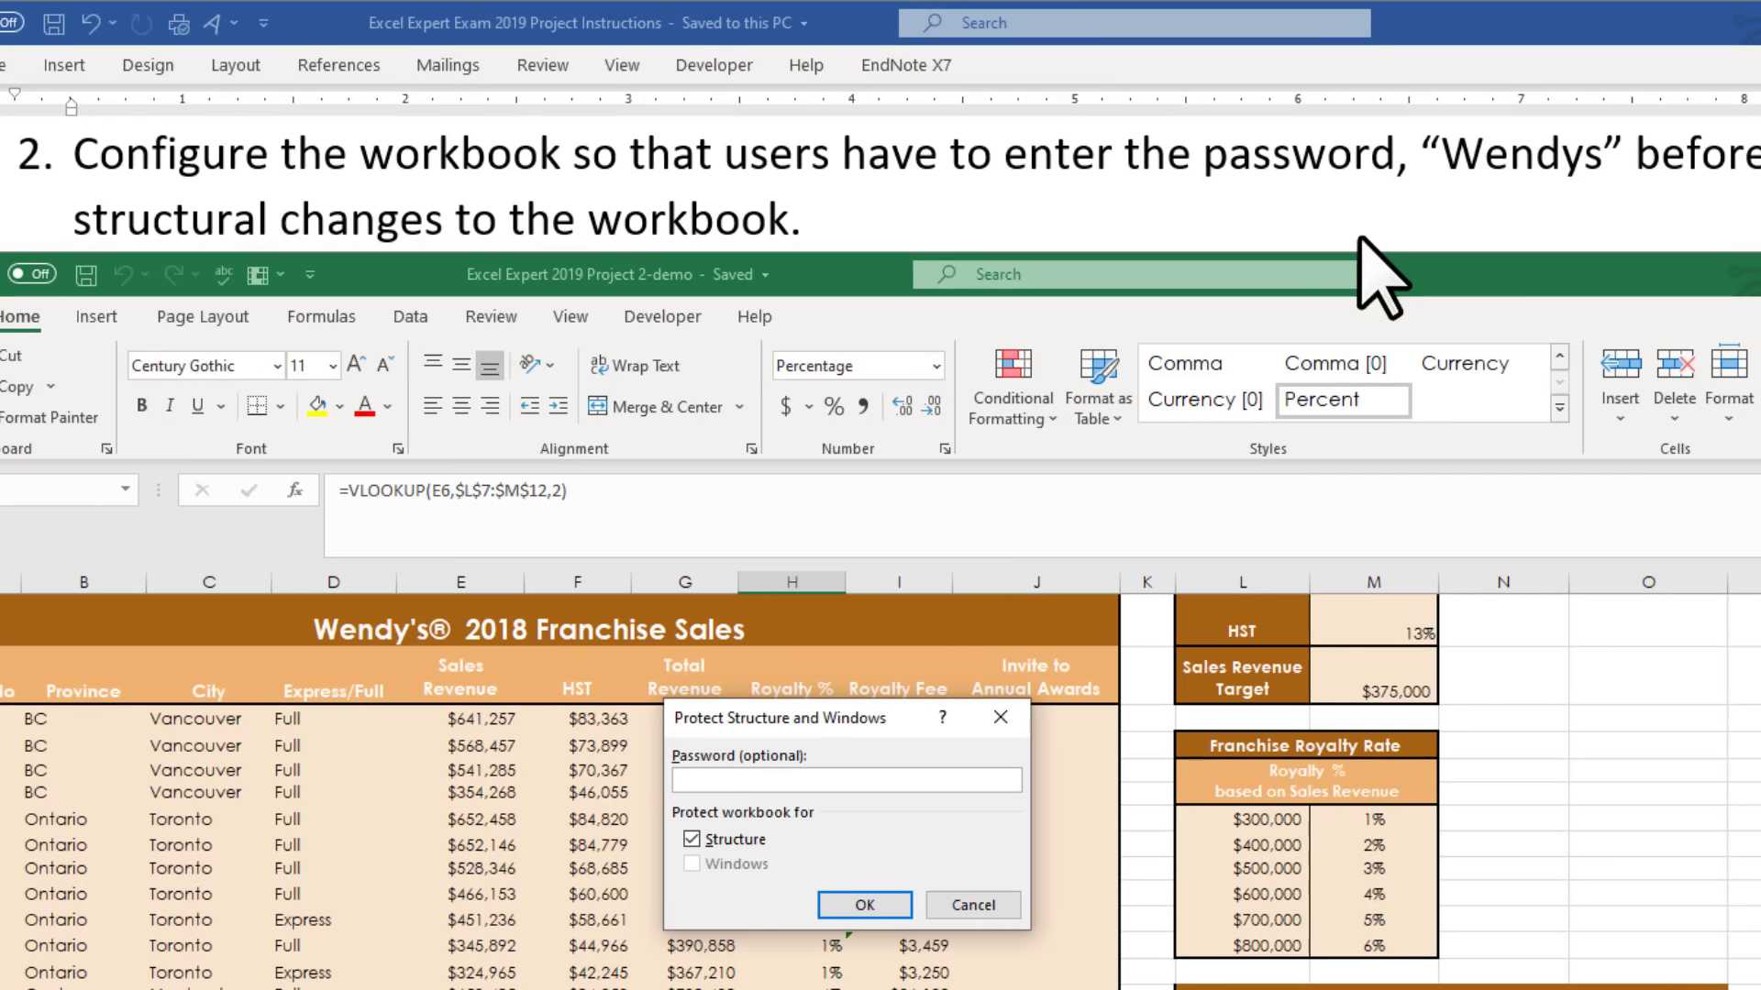
Copy the required password from task 2 of the Word instructions and submit it as the Structure protection password in Excel
left_click(1462, 160)
left_click_drag(1463, 161, 1563, 163)
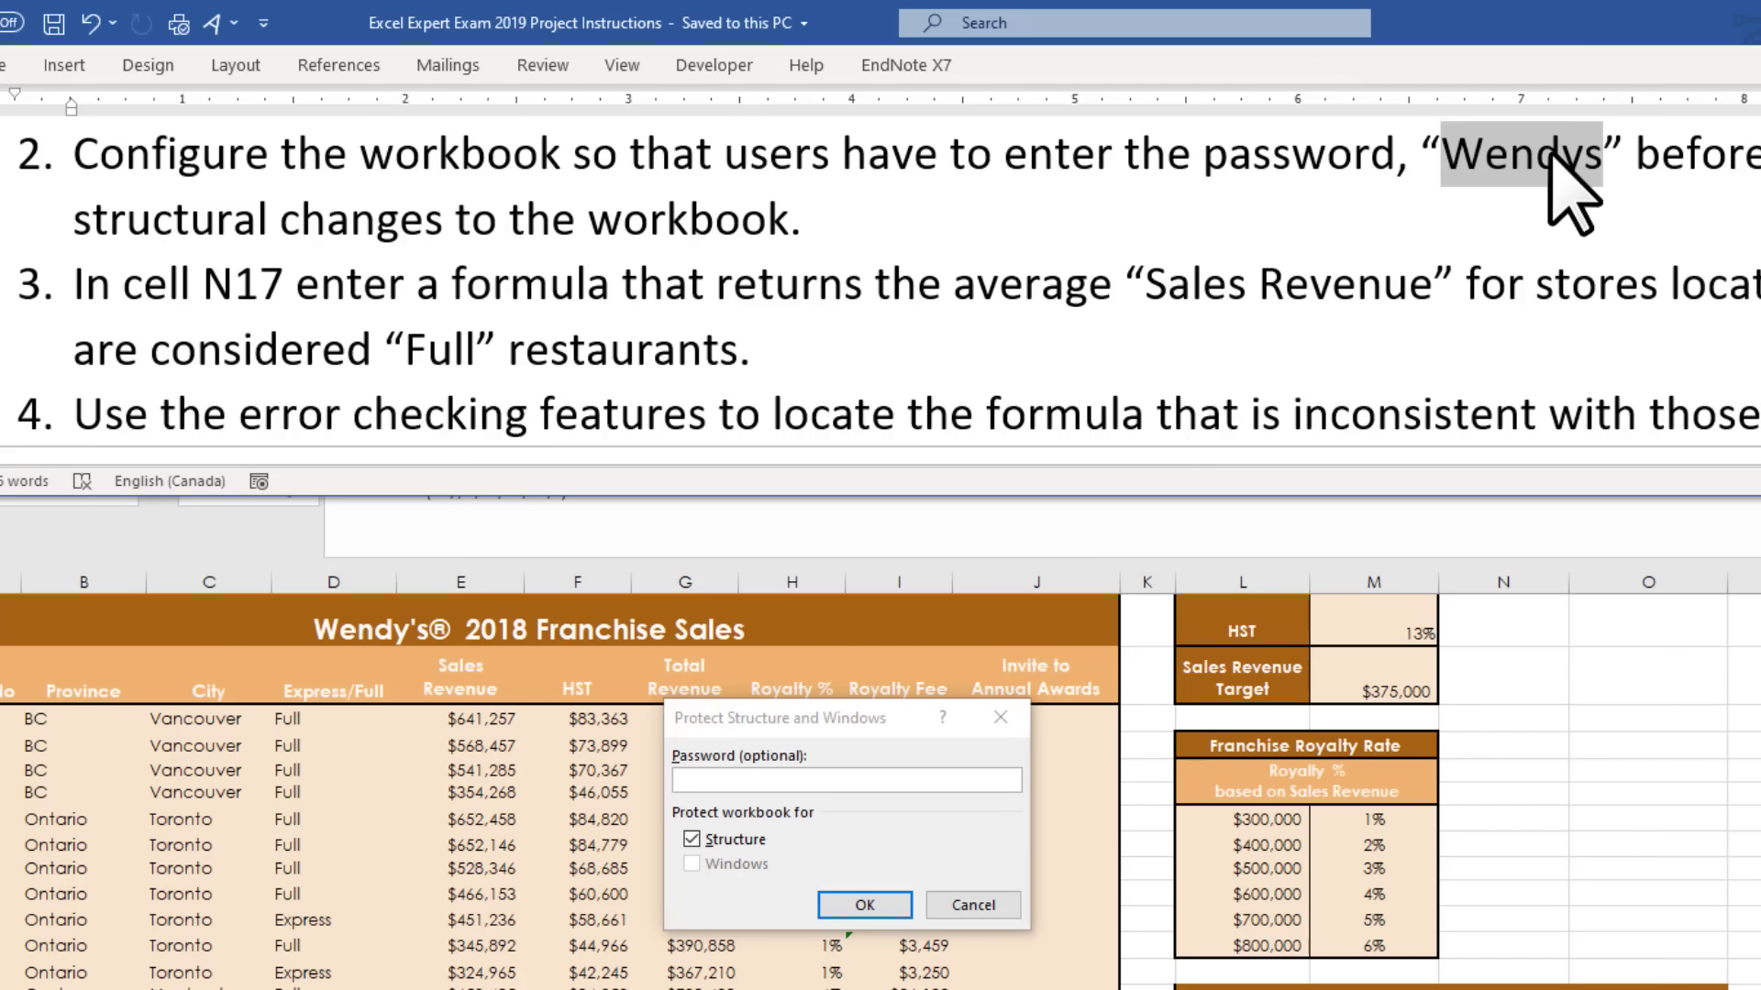
right_click(1550, 154)
left_click(1625, 204)
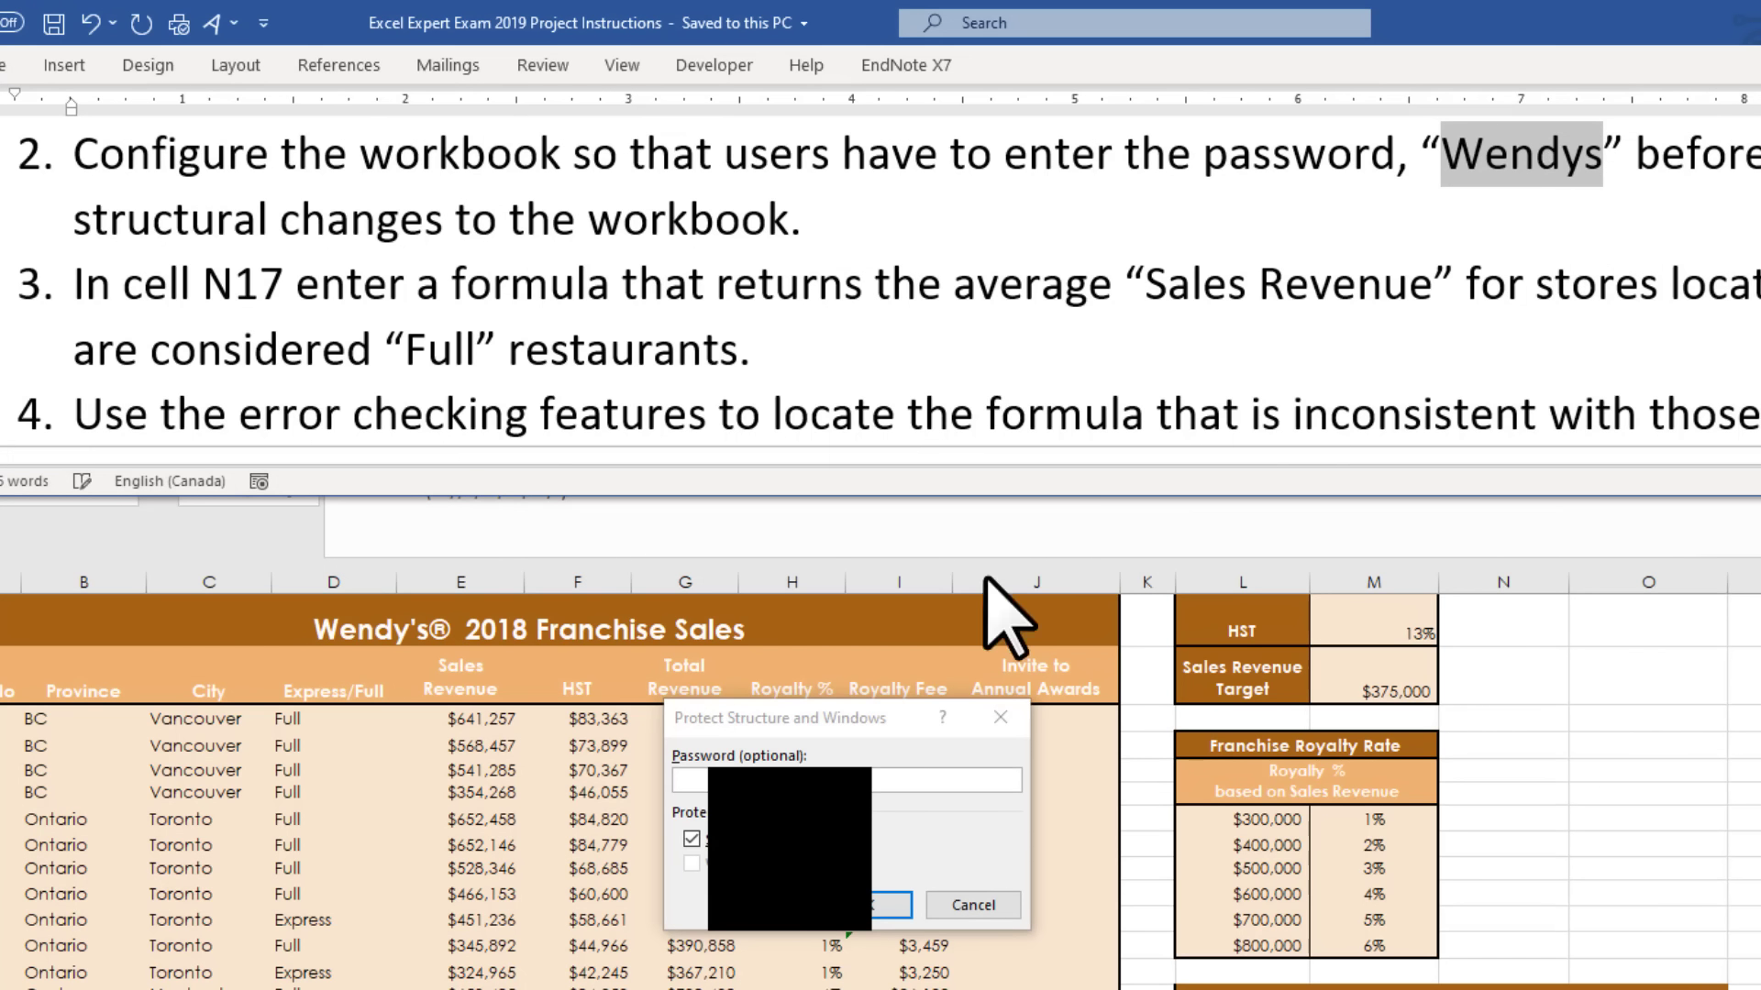
left_click(704, 779)
right_click(705, 782)
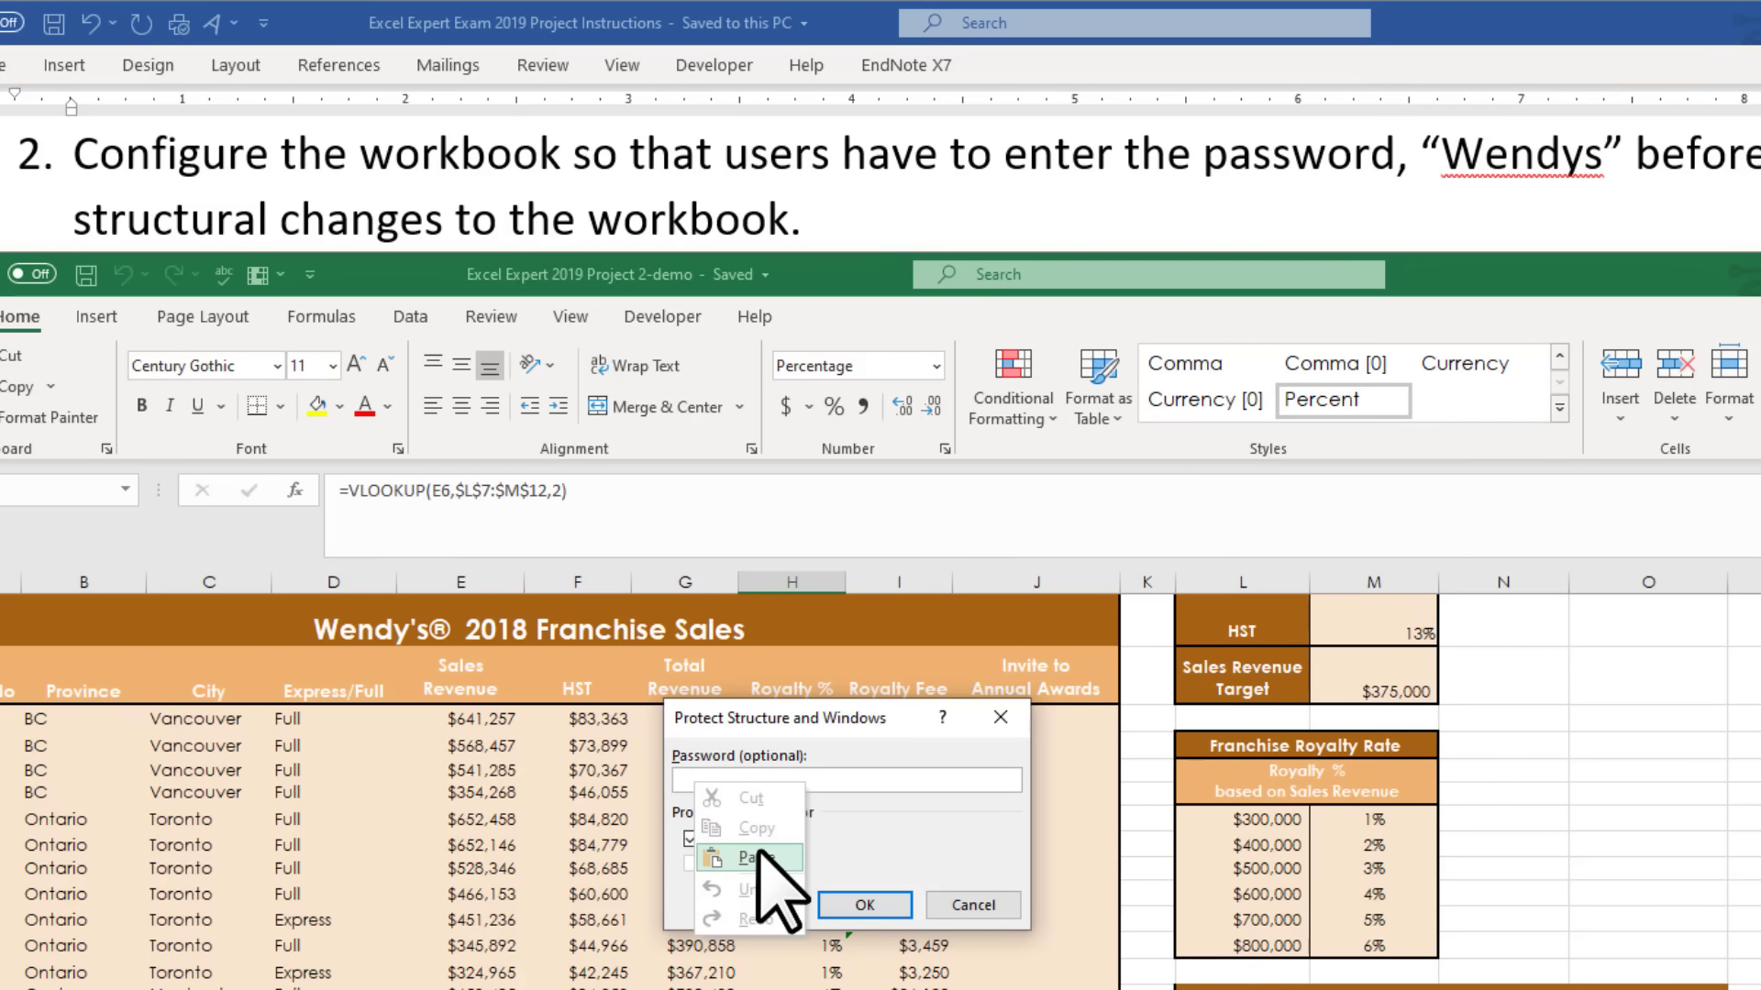
left_click(761, 857)
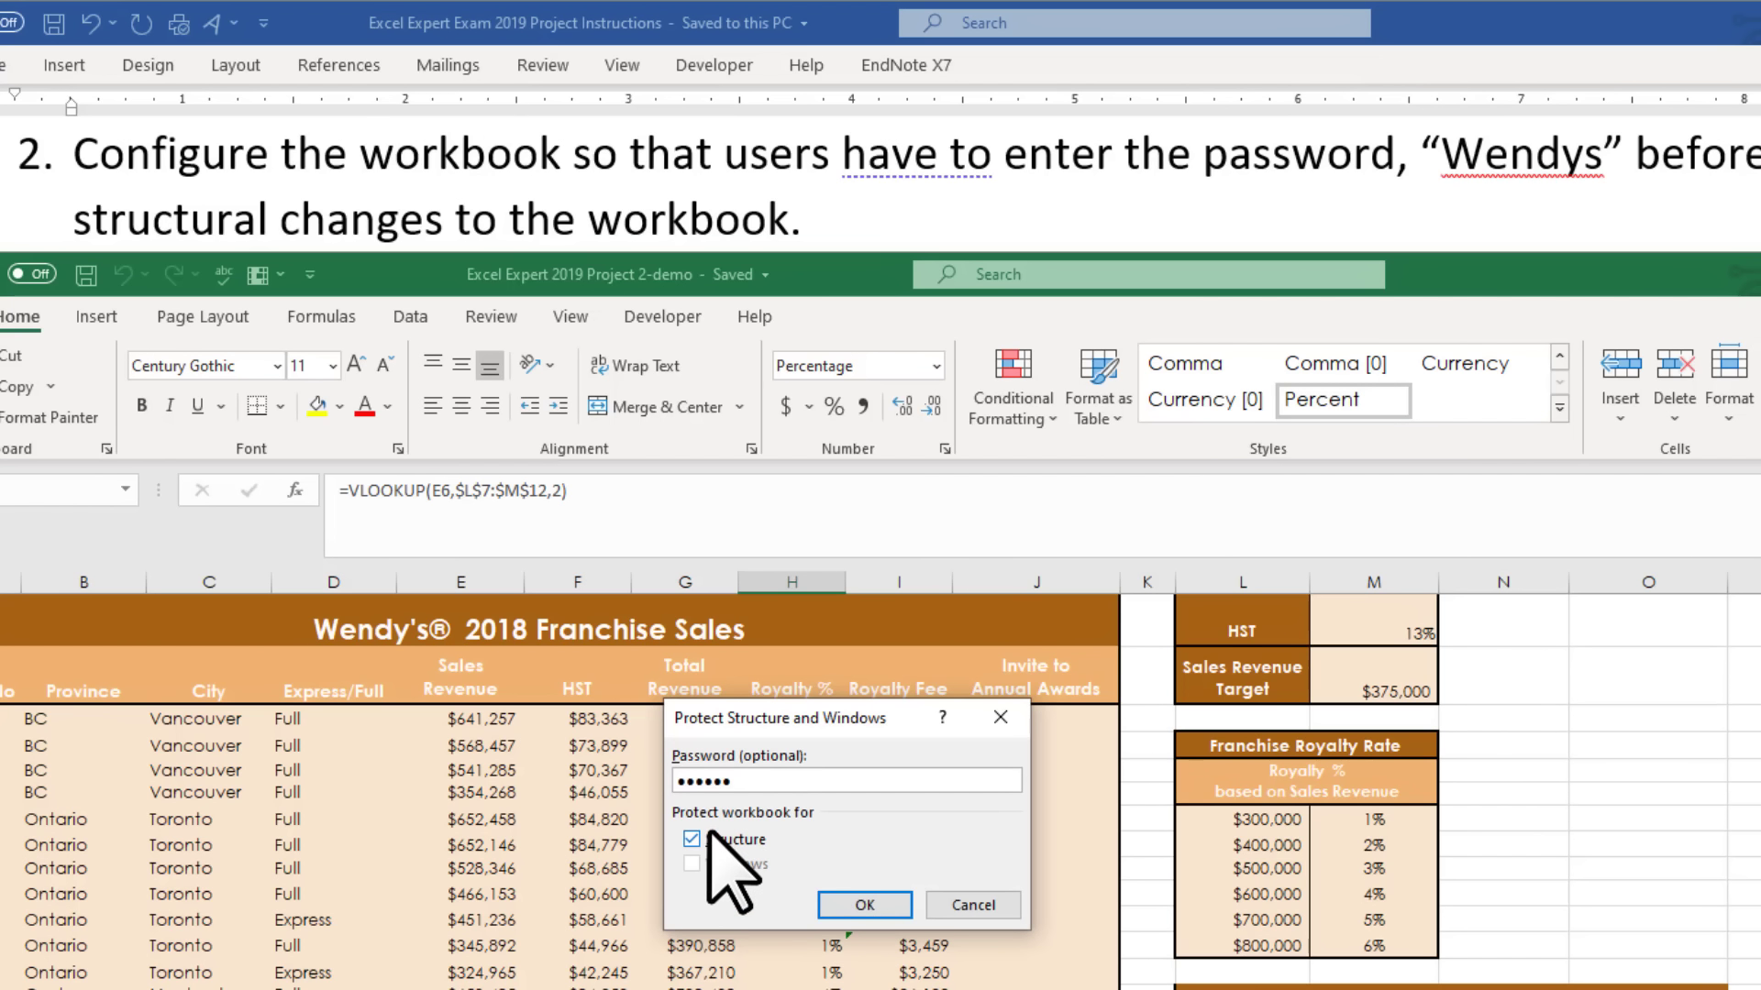
left_click(889, 901)
Paste the same password into the confirmation field to finish protecting the workbook structure
right_click(722, 775)
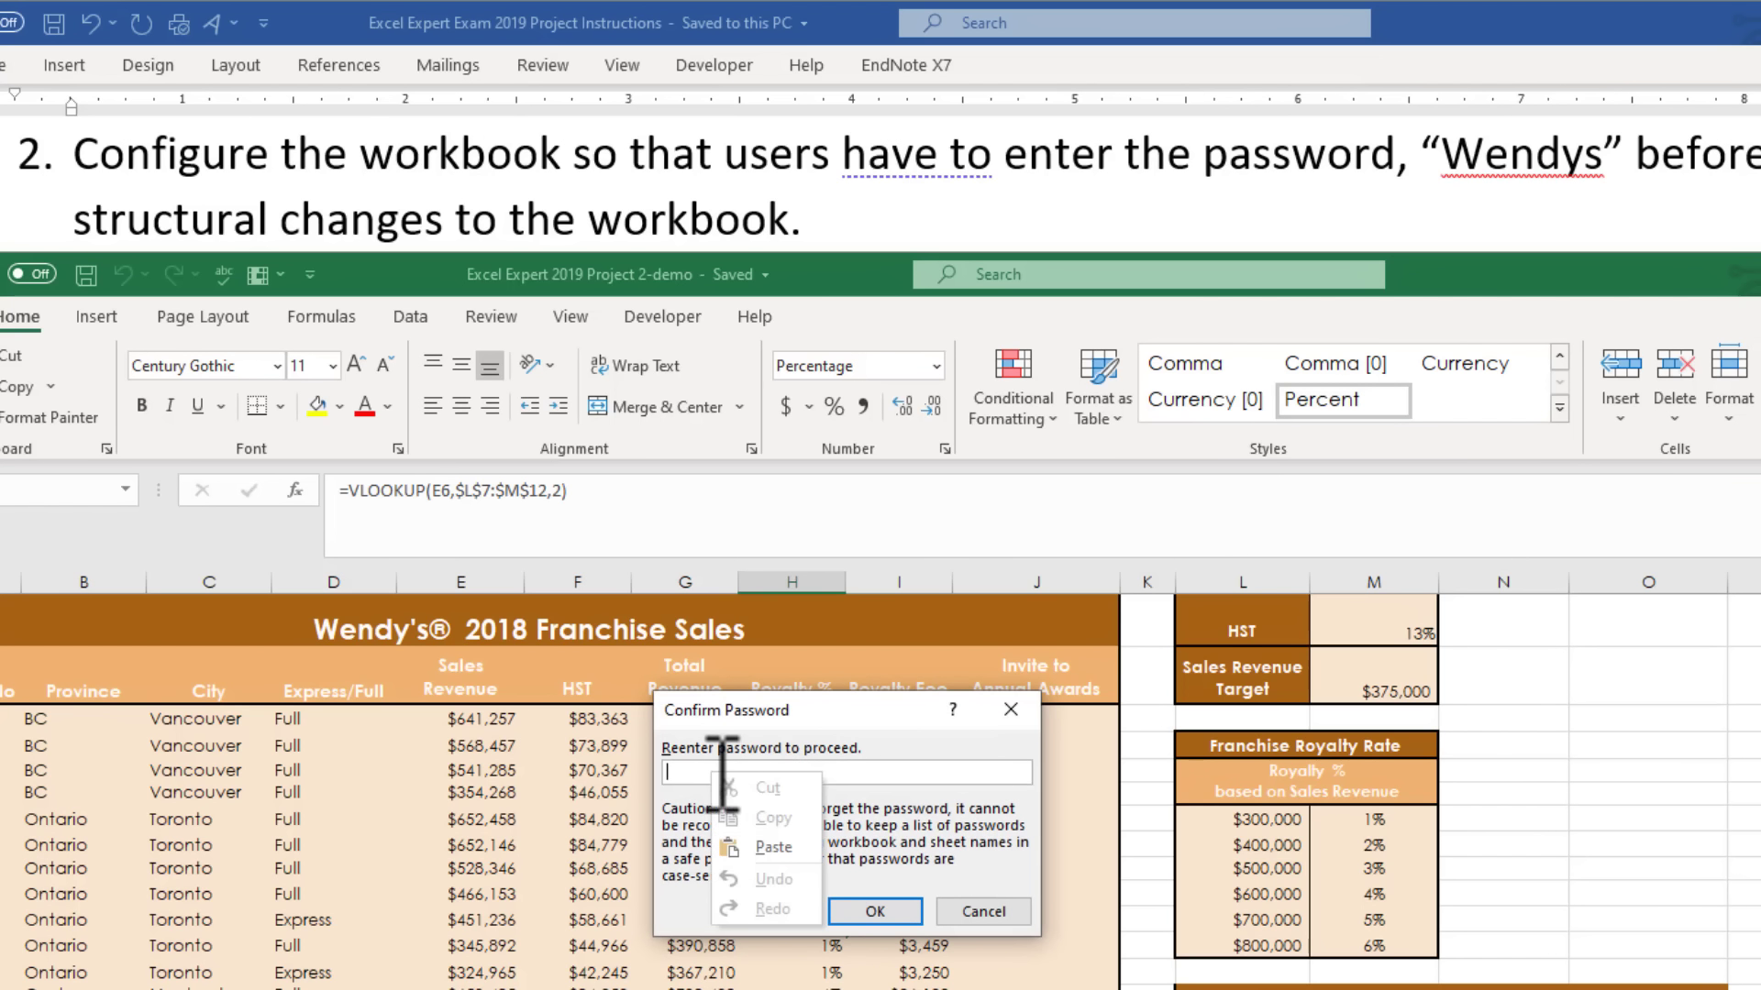
left_click(769, 857)
left_click(871, 911)
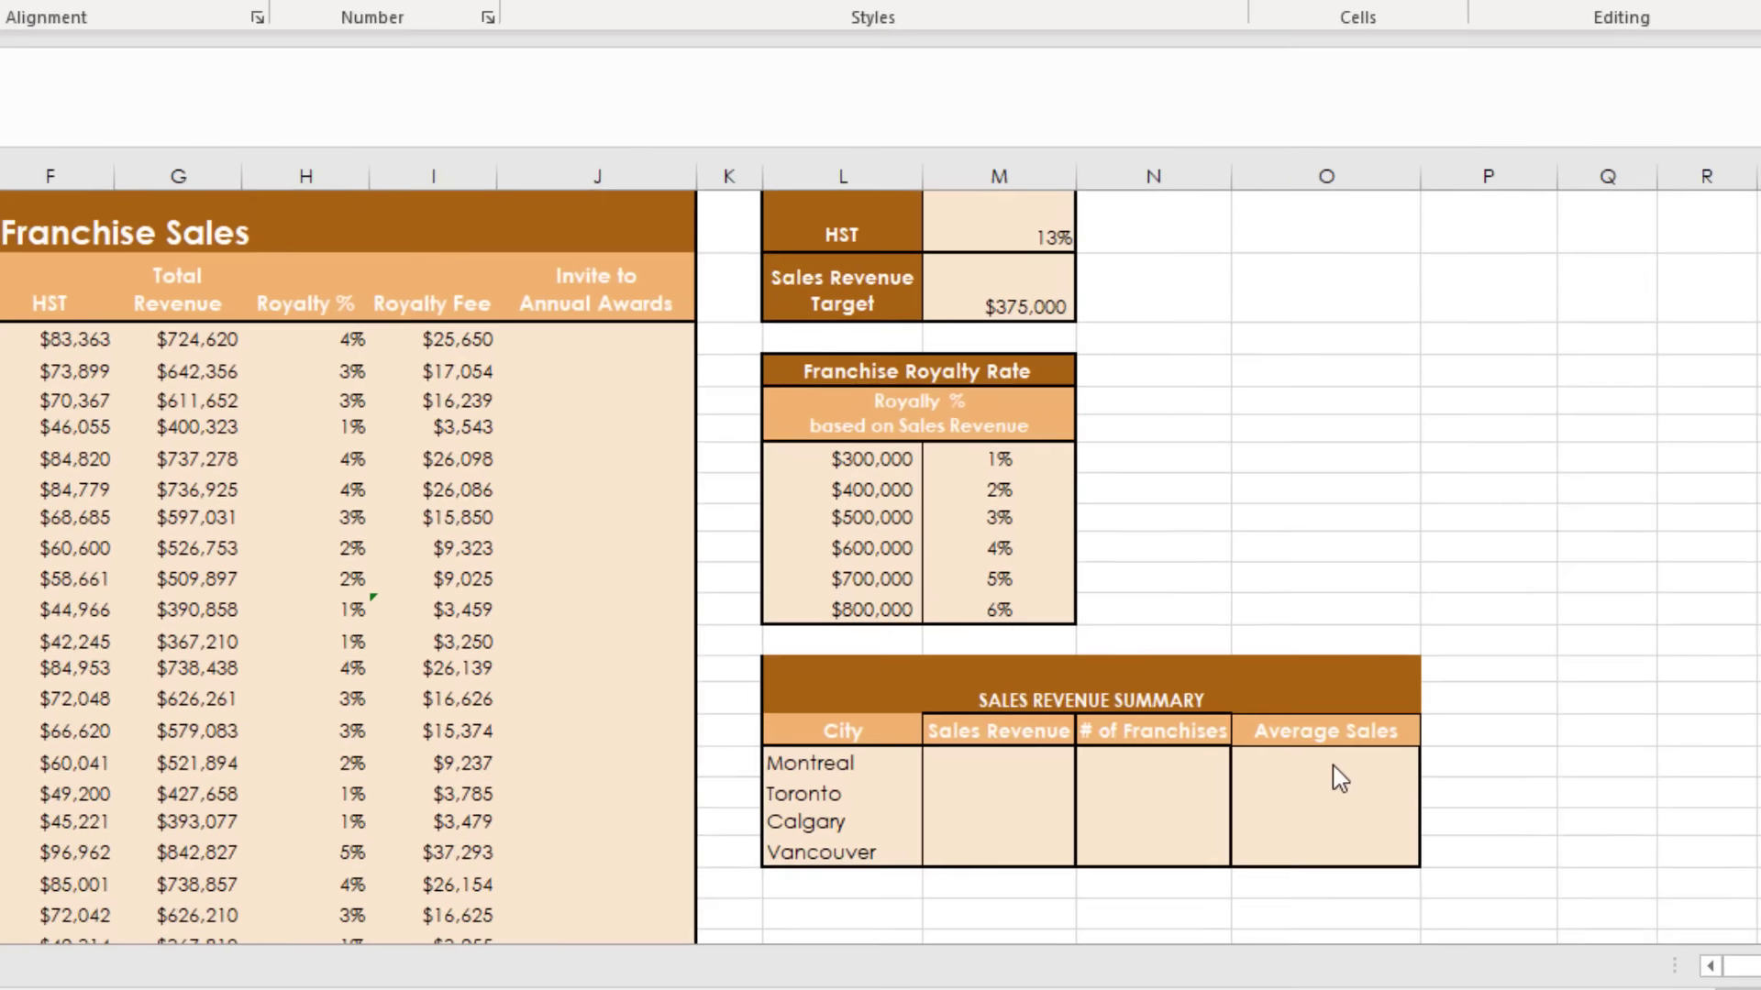
Start an AVERAGEIFS formula in cell O17 for Montreal's Average Sales, using Sales Revenue cells E3:E23 as the average range
left_click(1340, 779)
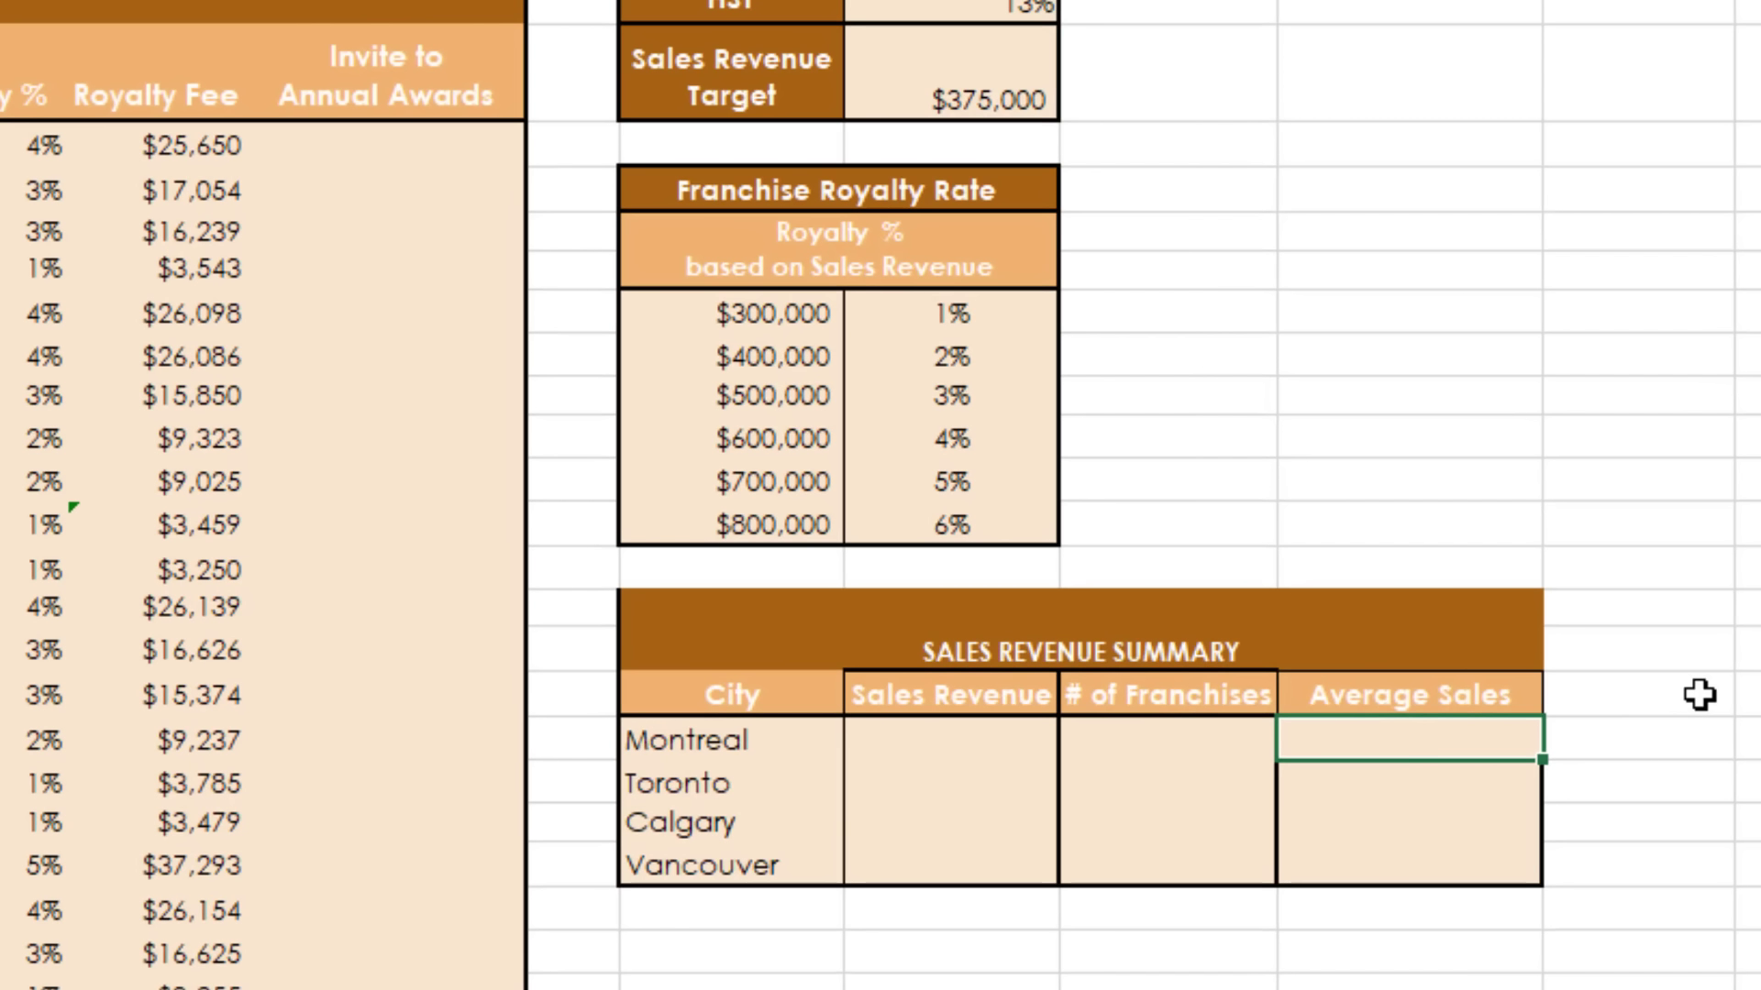
type("=a")
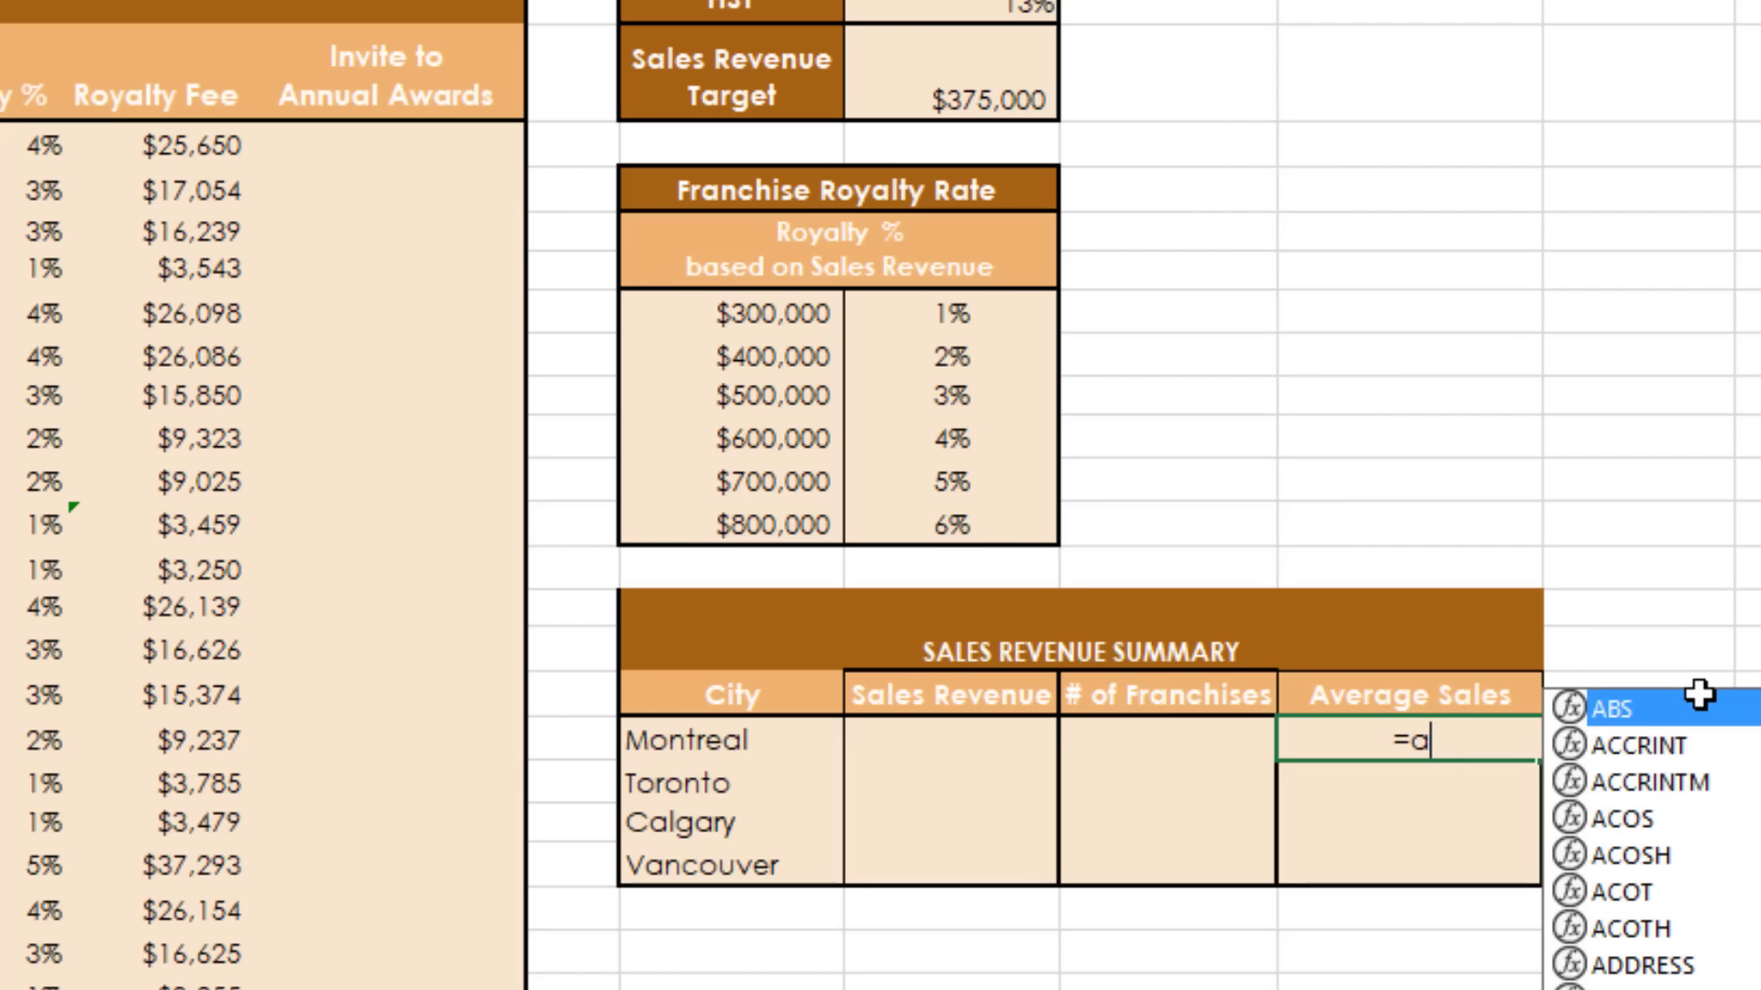
type("ver")
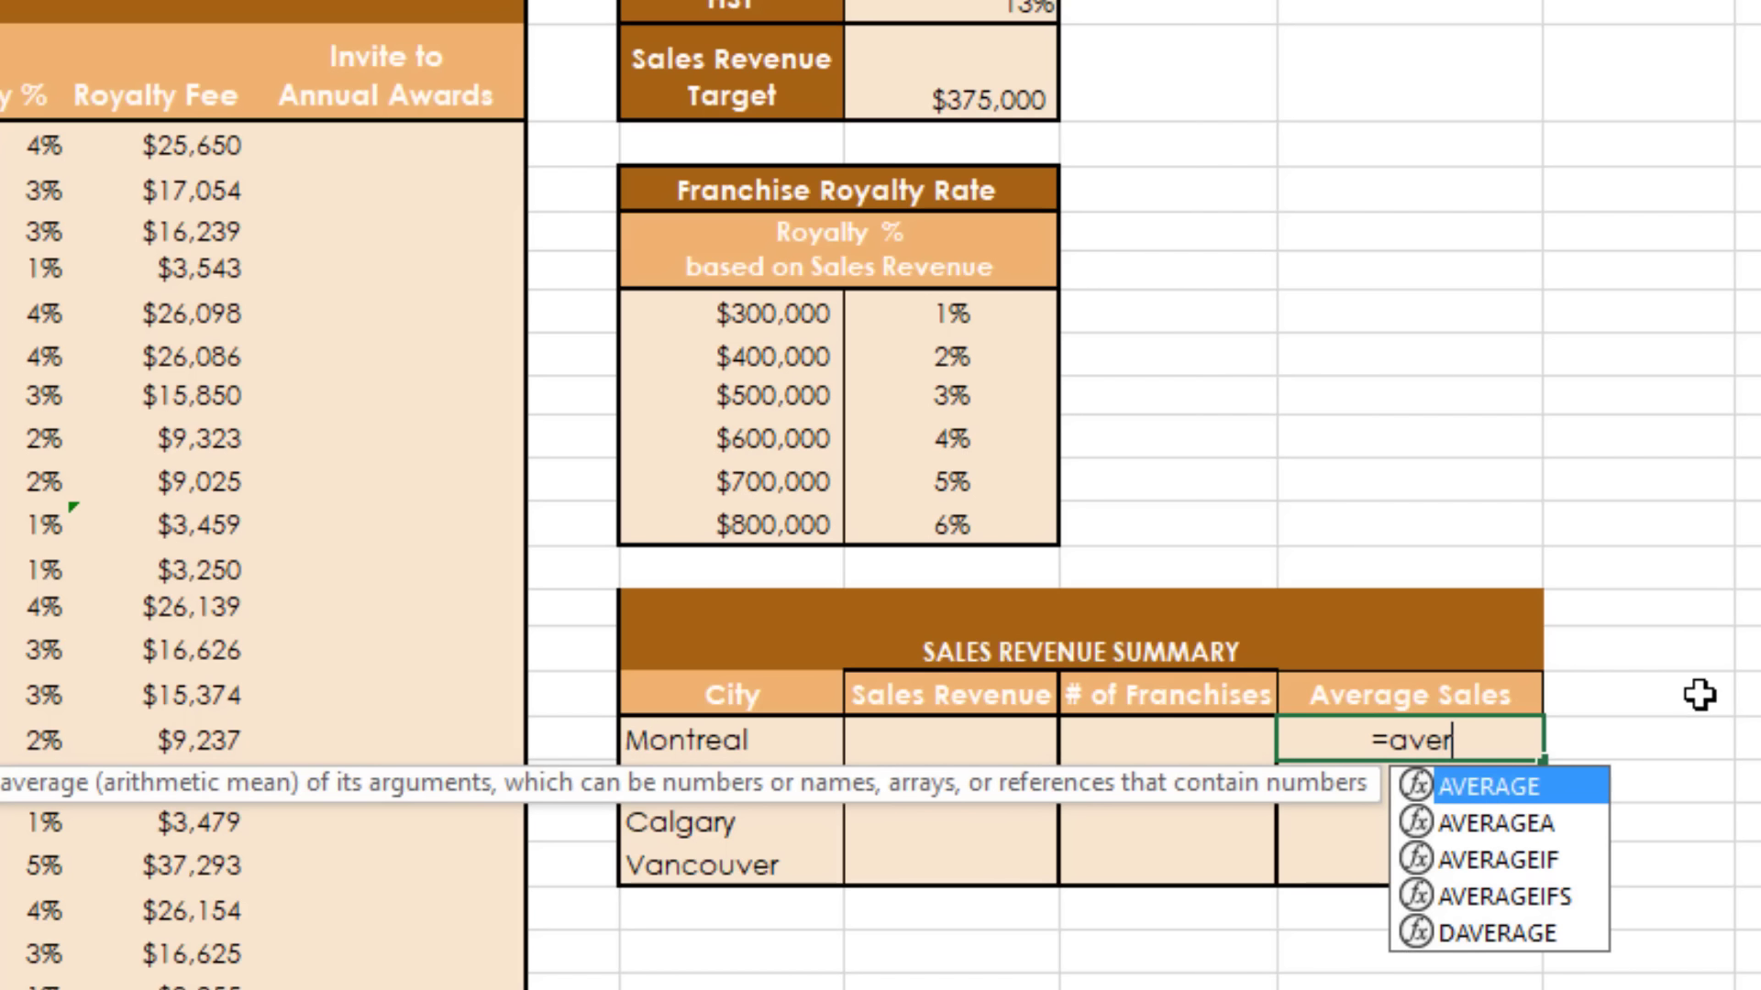
type("ageifs")
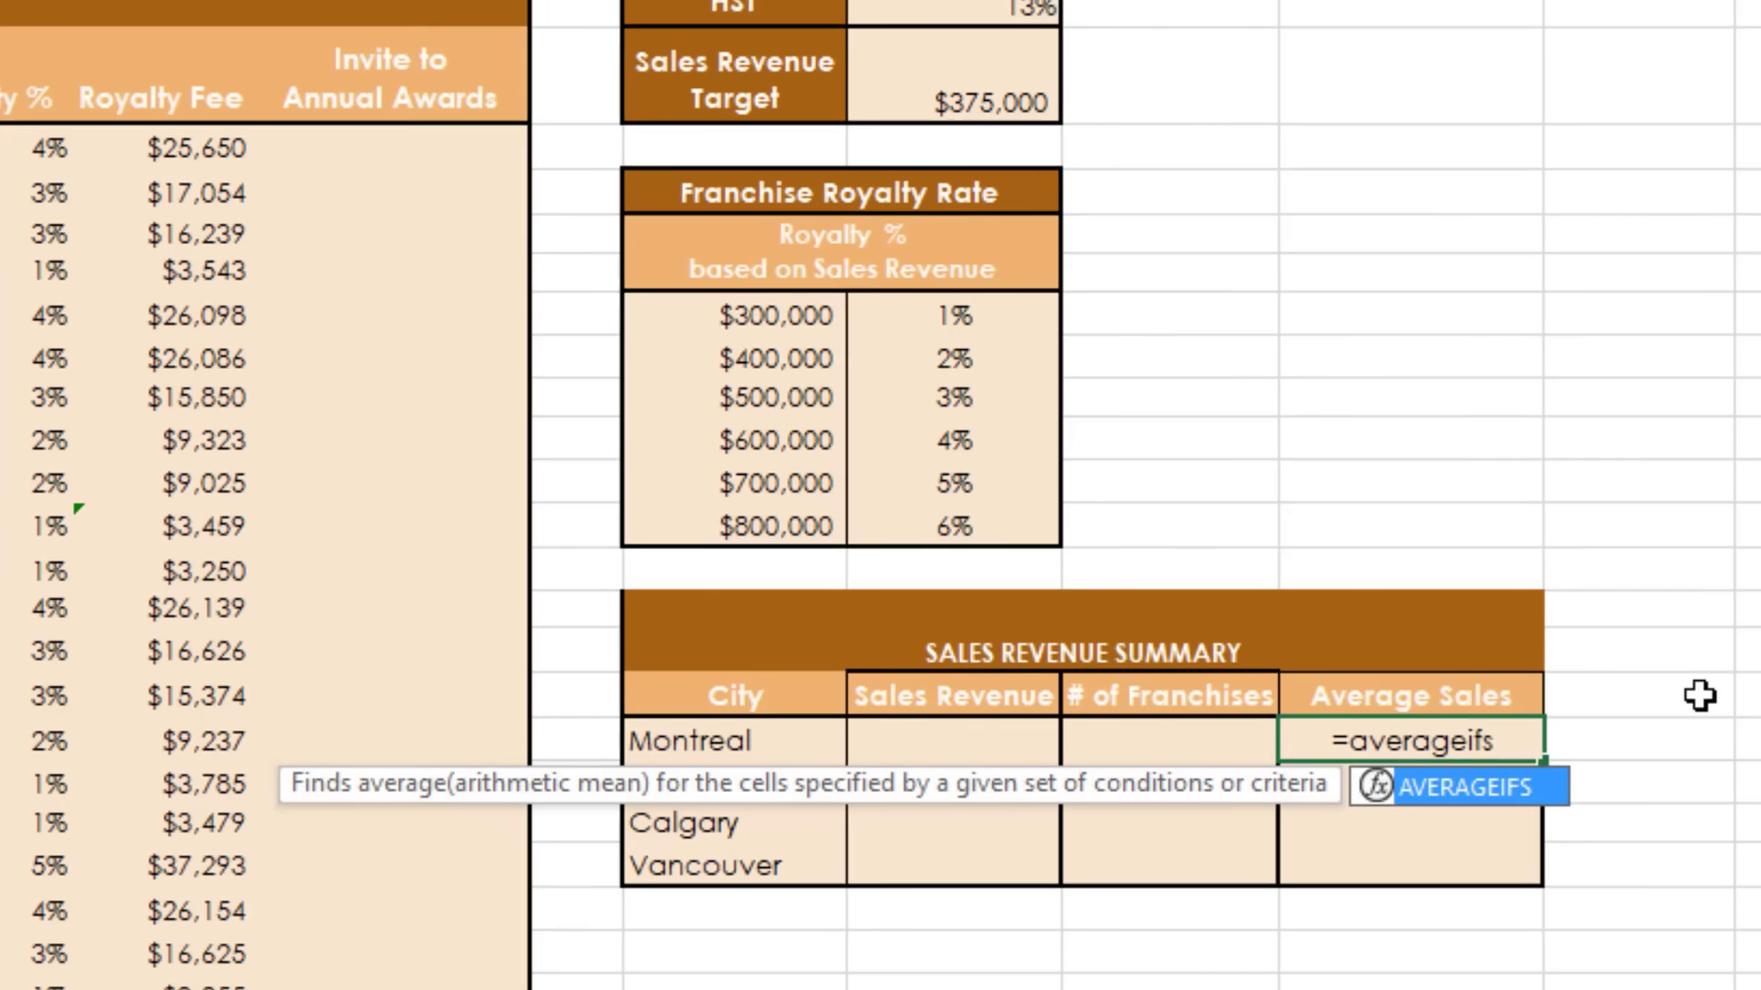
type("(")
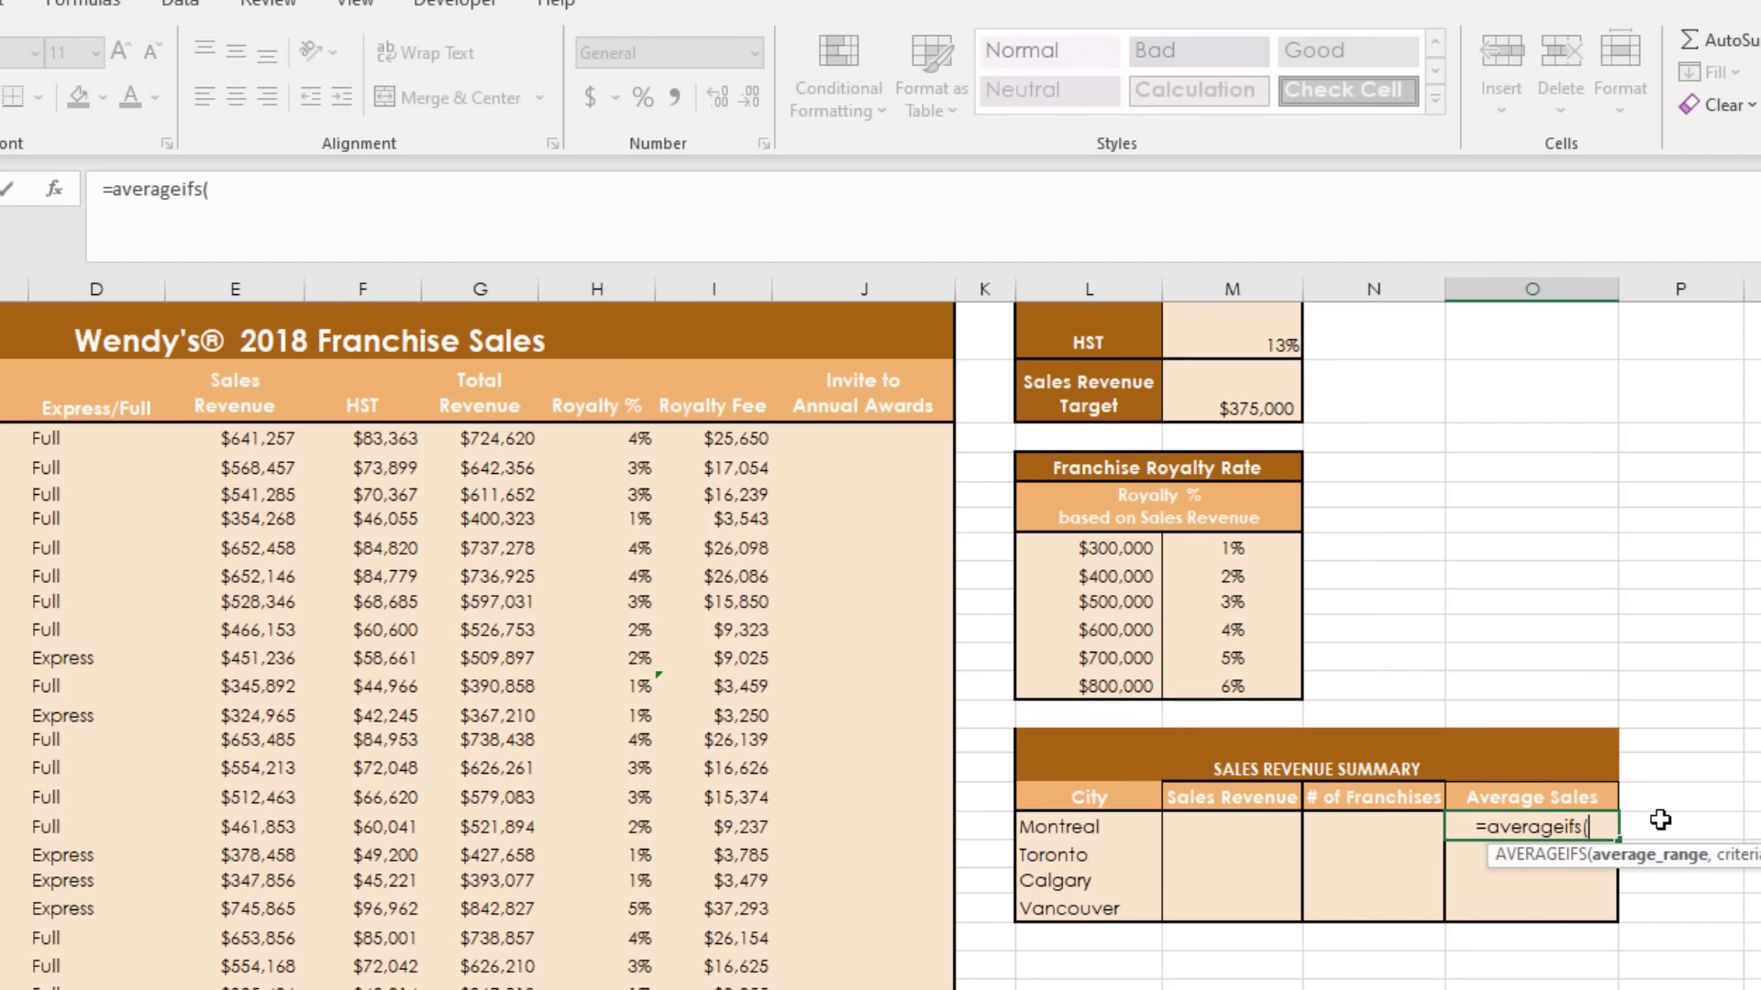
left_click(51, 194)
left_click_drag(499, 342, 1281, 243)
left_click(1282, 290)
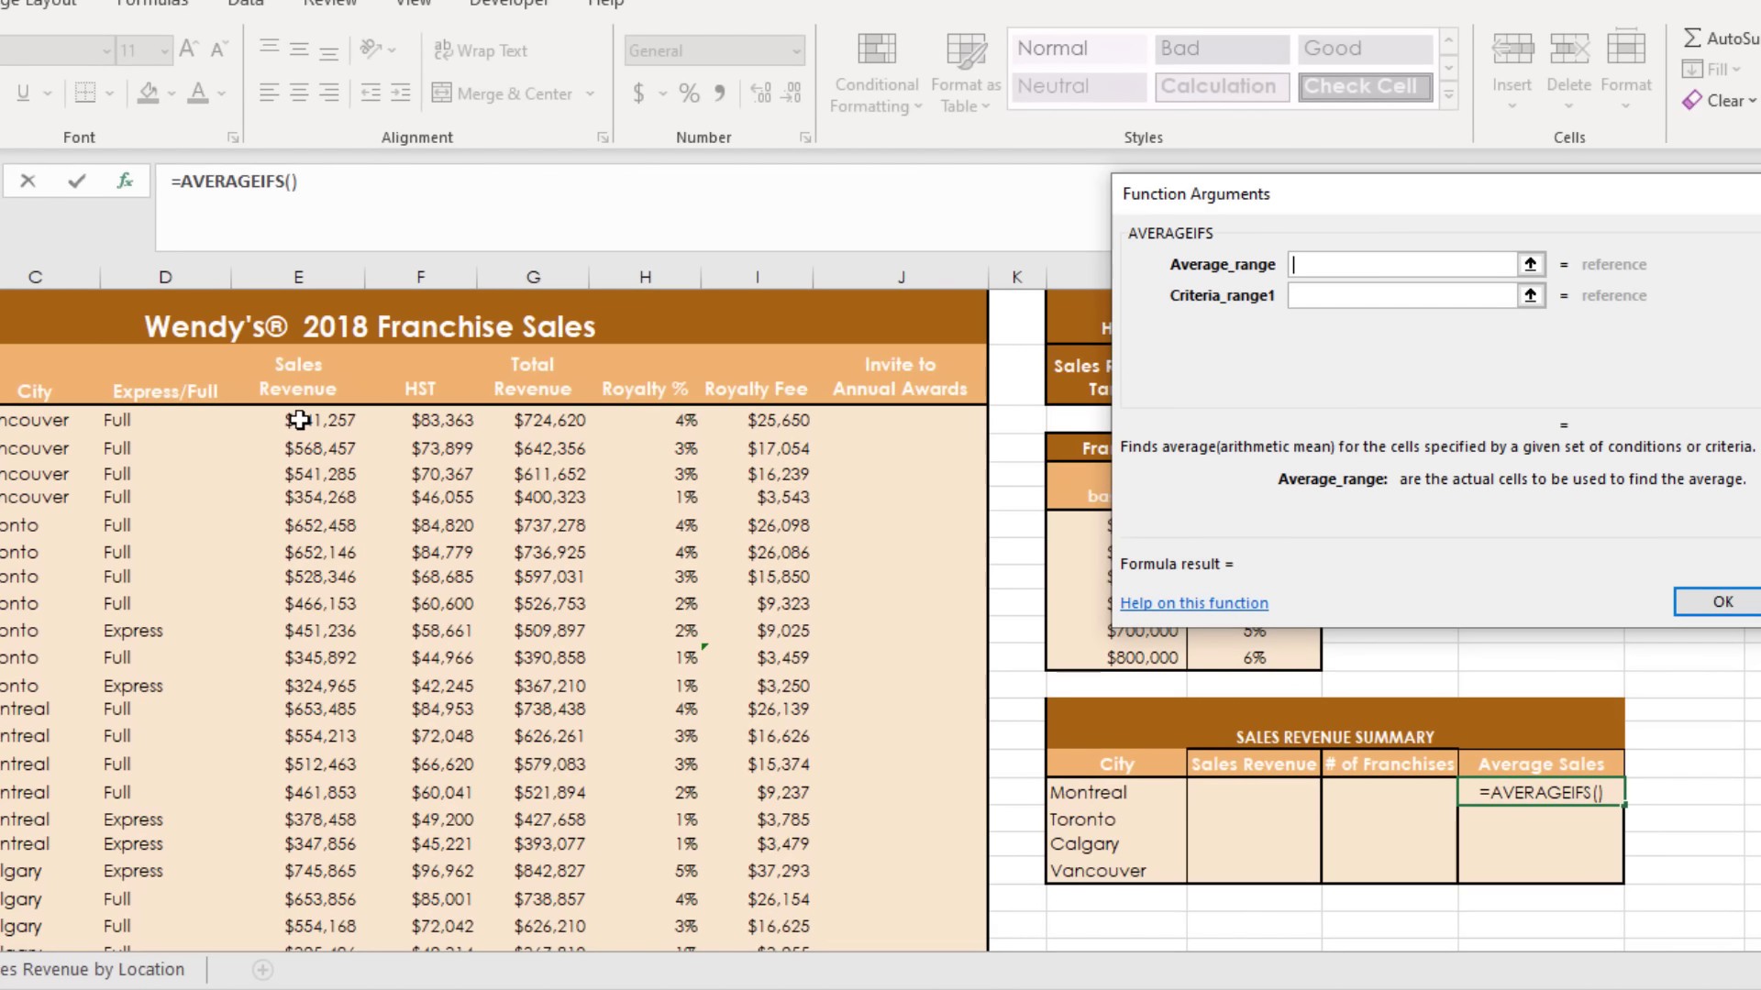
left_click_drag(298, 421, 334, 837)
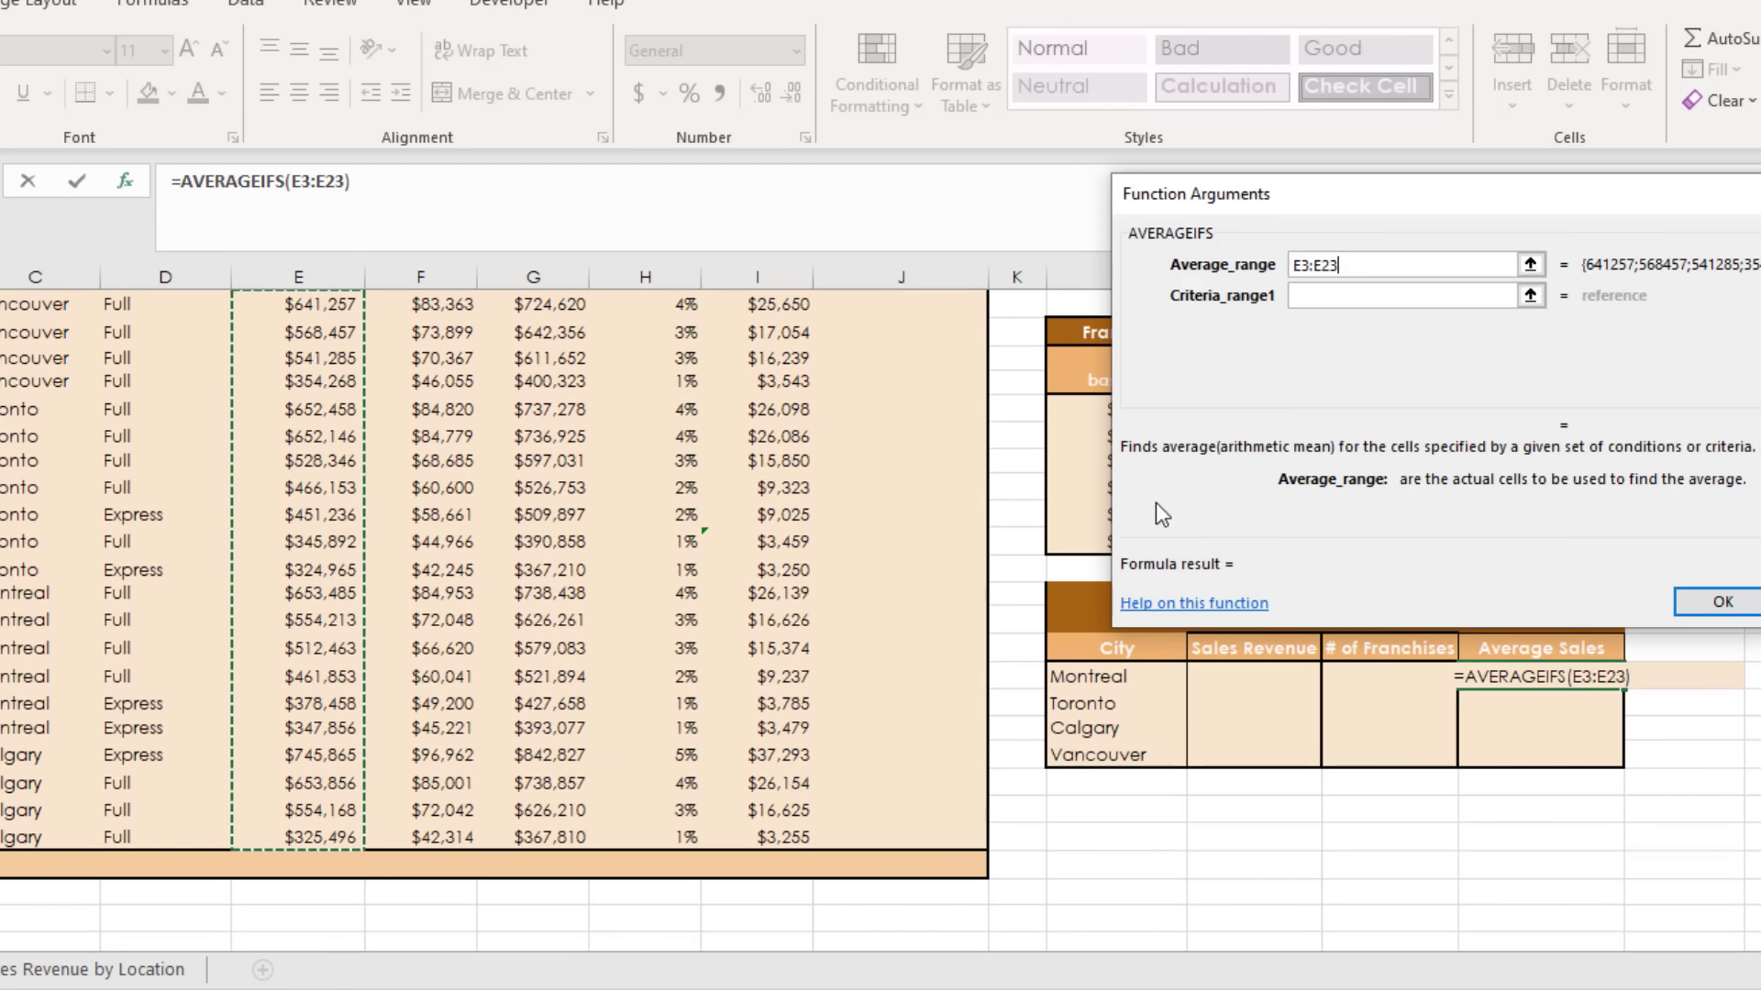
Set the first AVERAGEIFS condition to the City cells C3:C23 with the criterion "Montreal"
left_click(1315, 296)
scroll(41, 555, "up", 1)
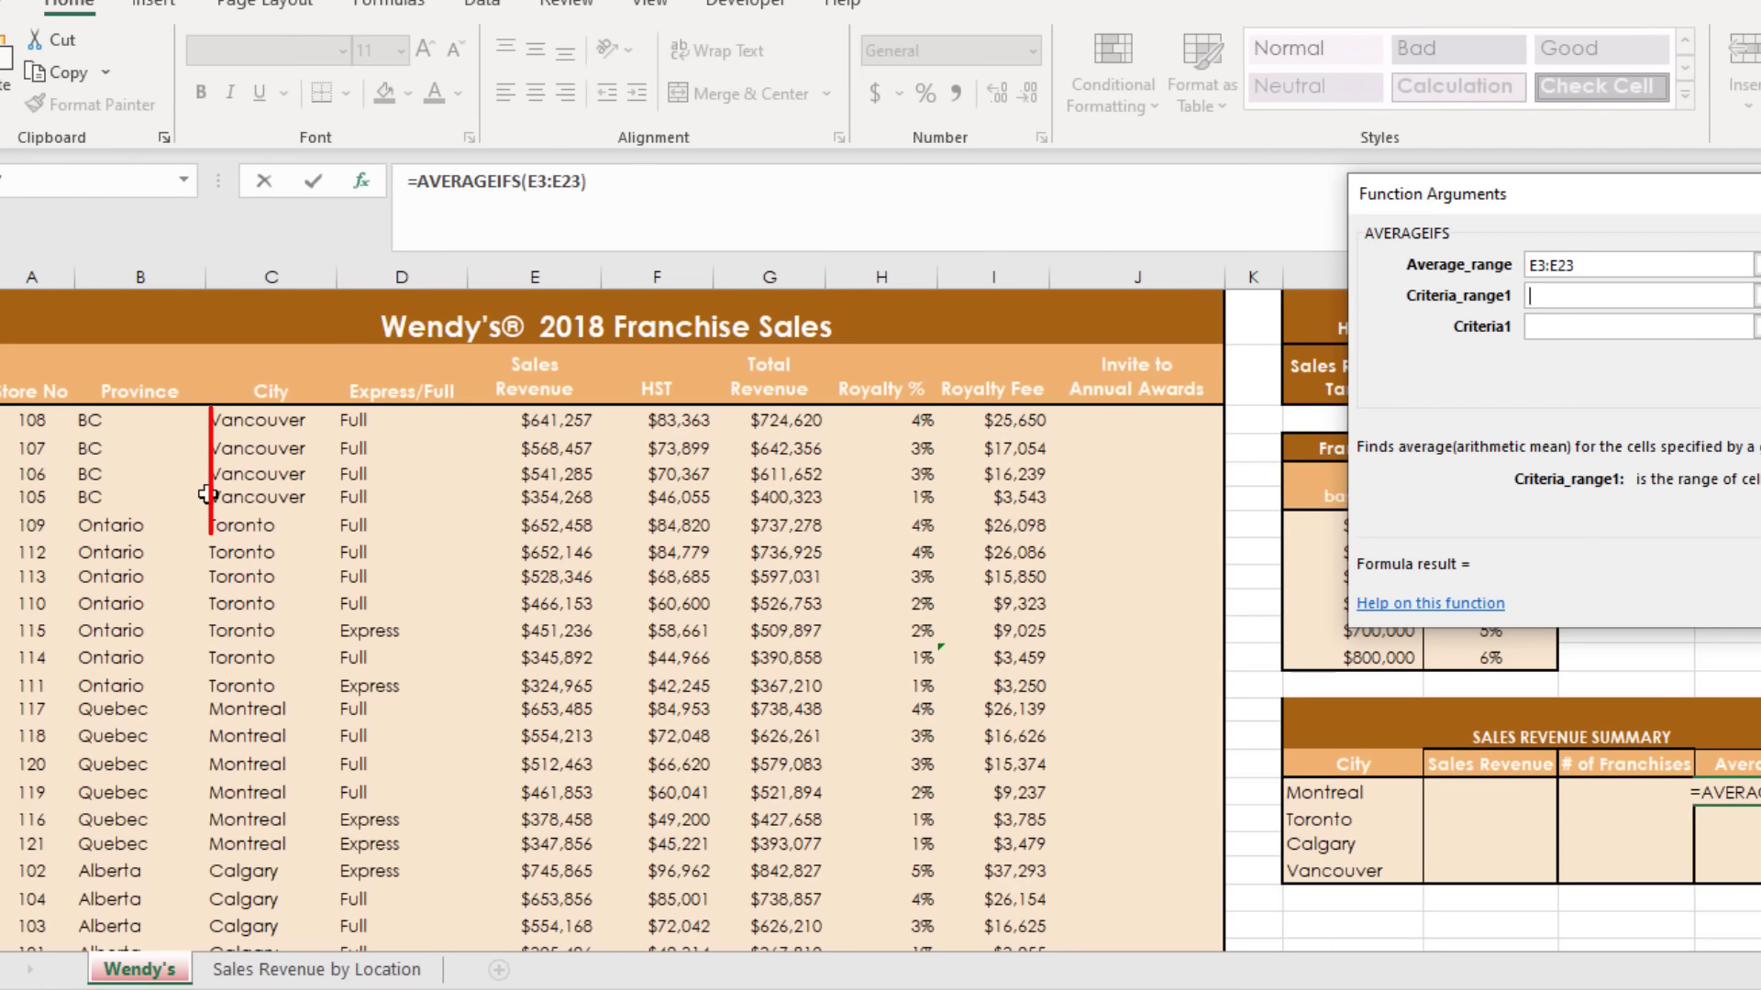
left_click_drag(160, 424, 248, 842)
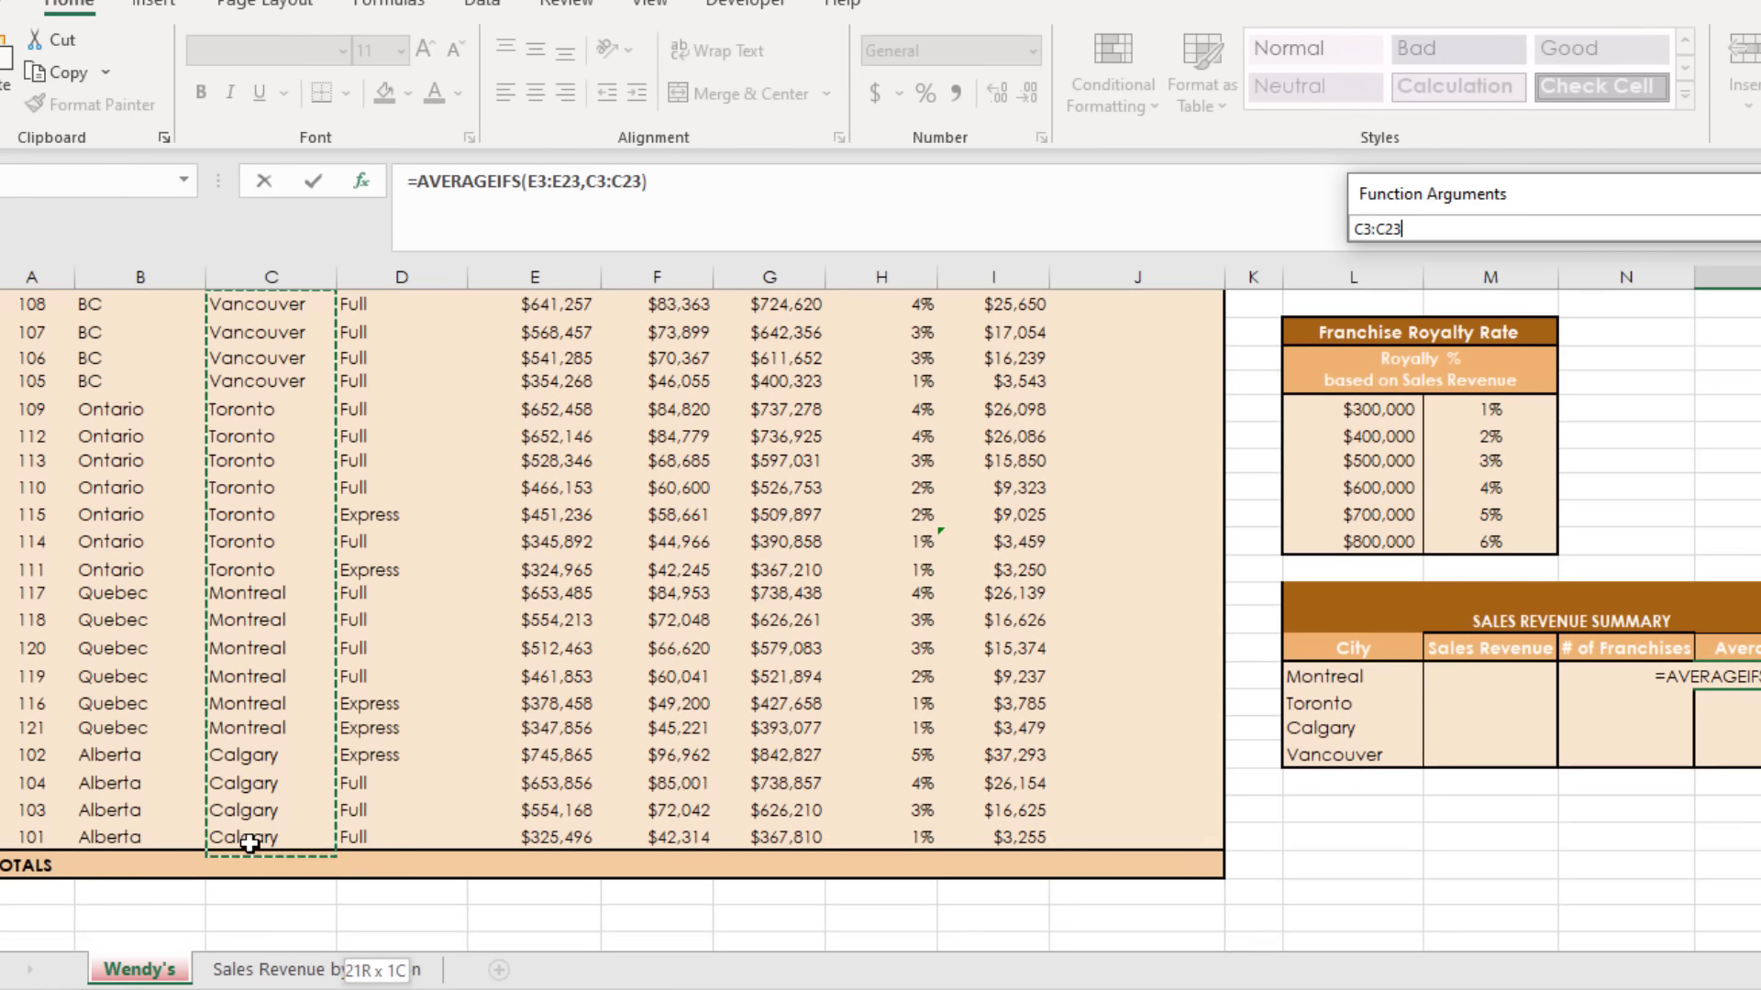
left_click(1650, 337)
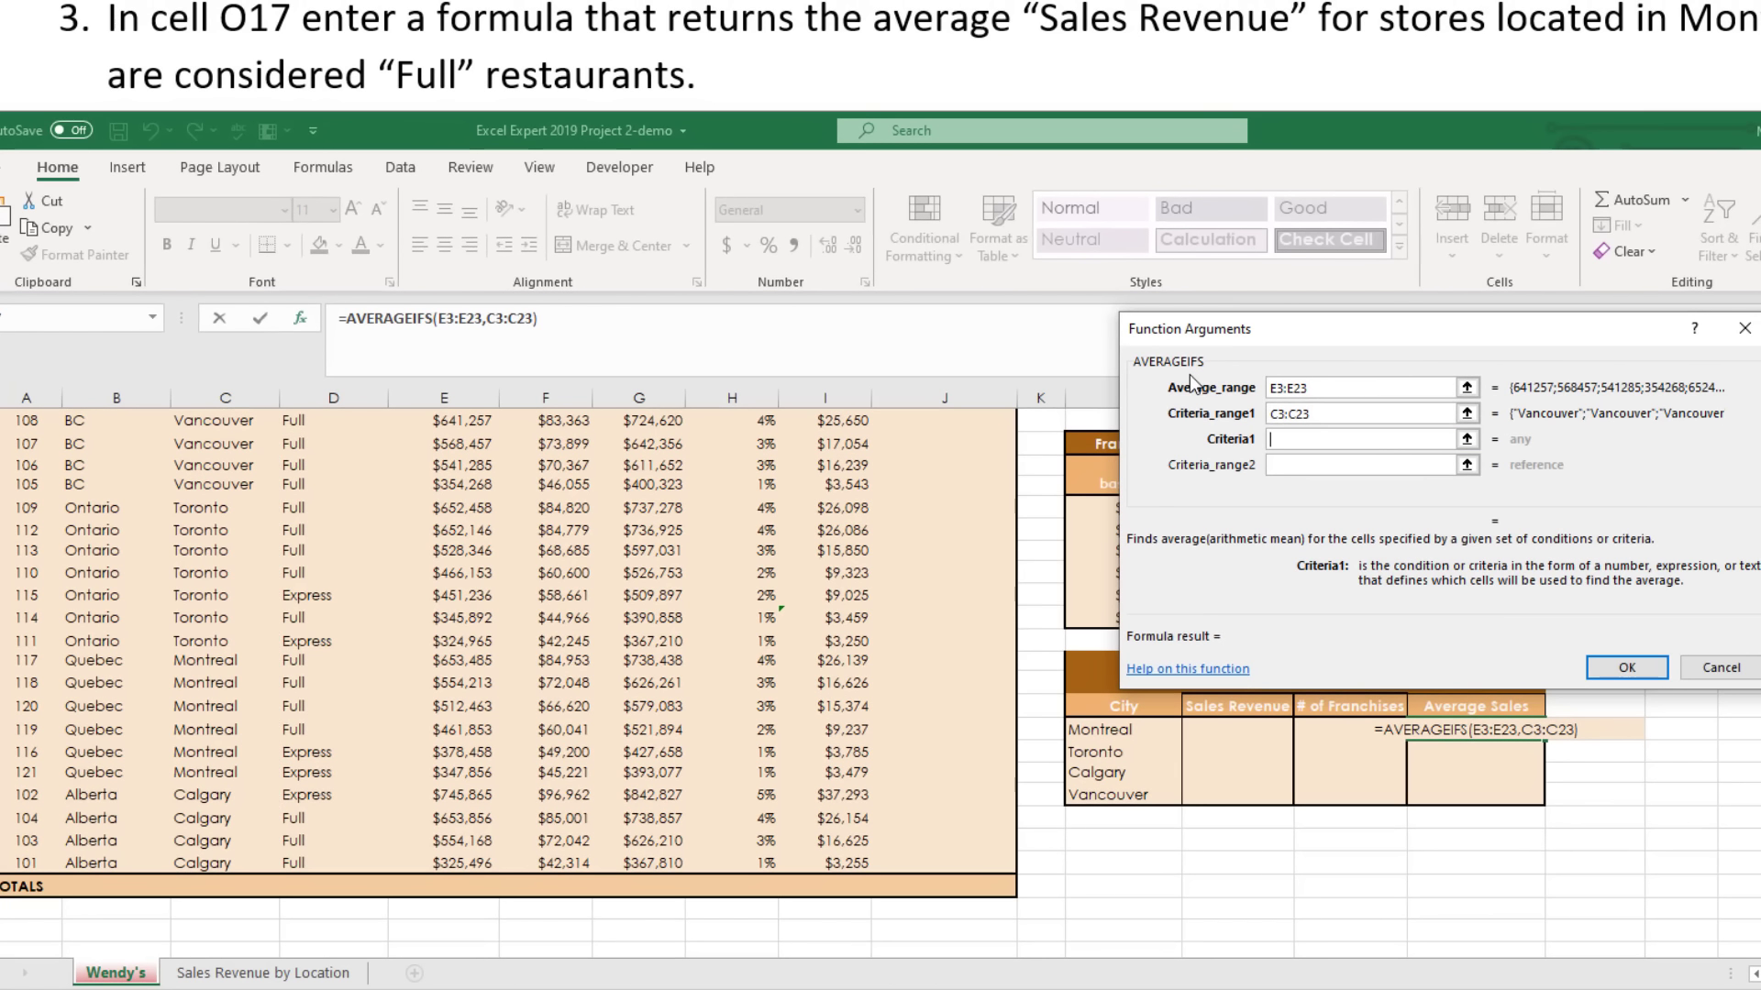
type("\"Mon")
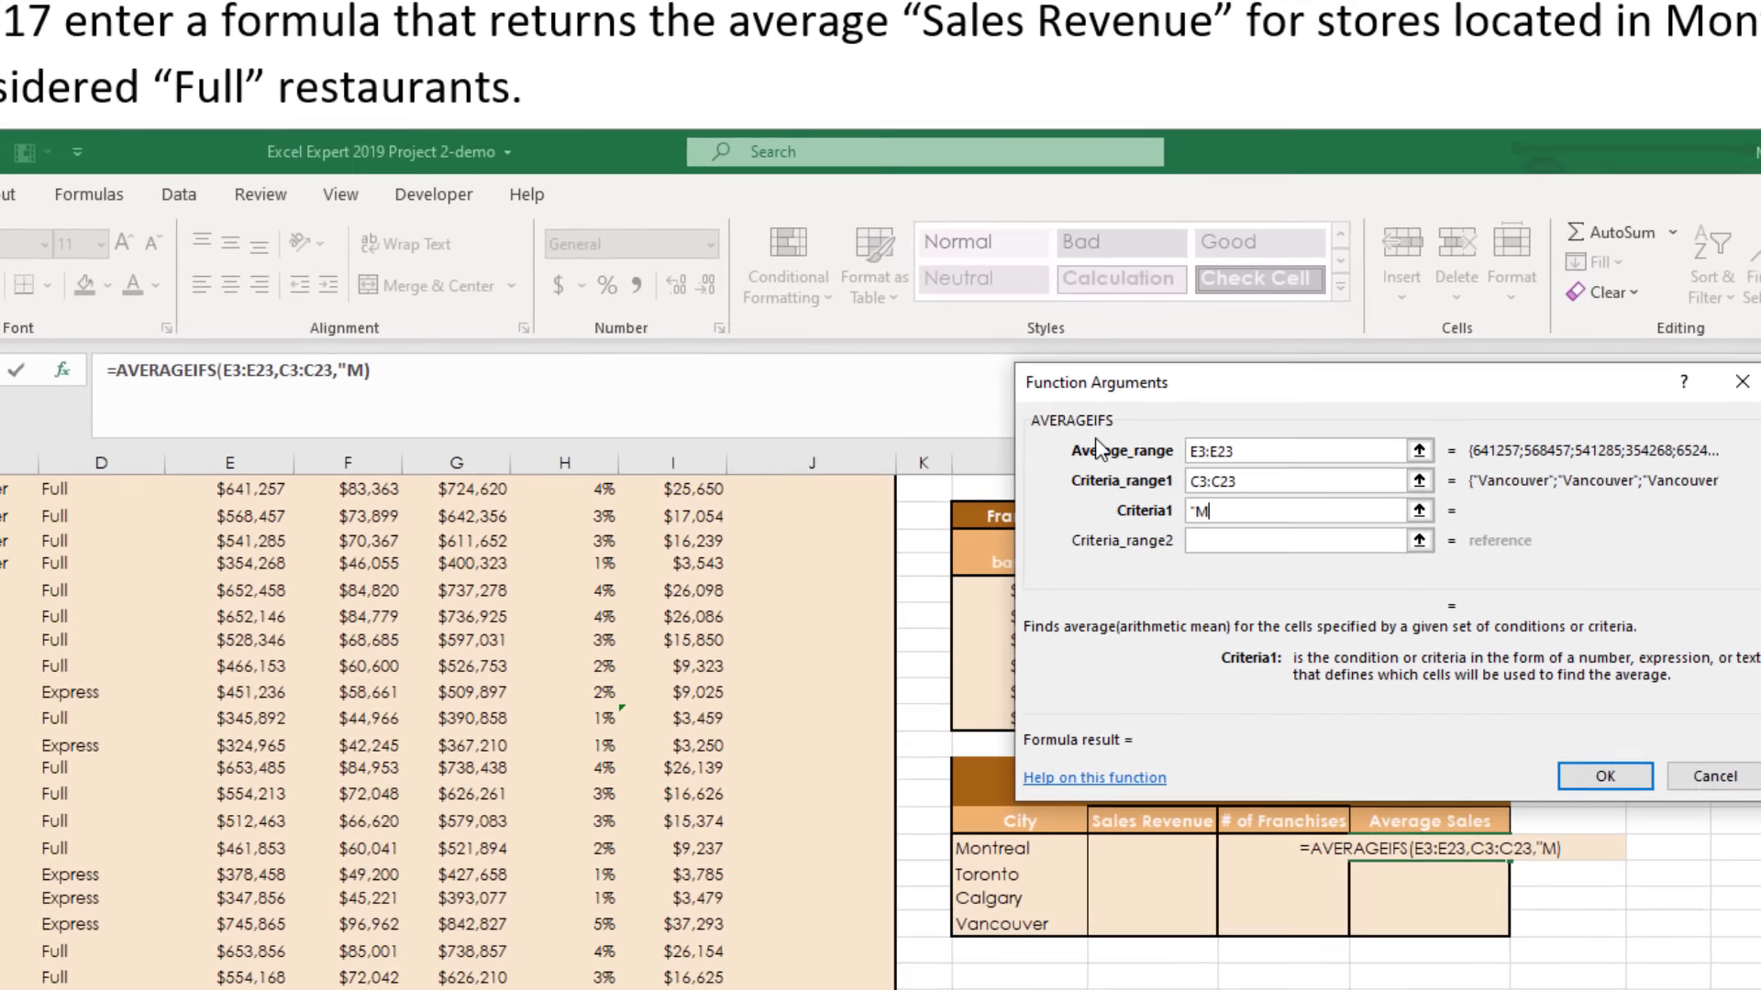
type("treal")
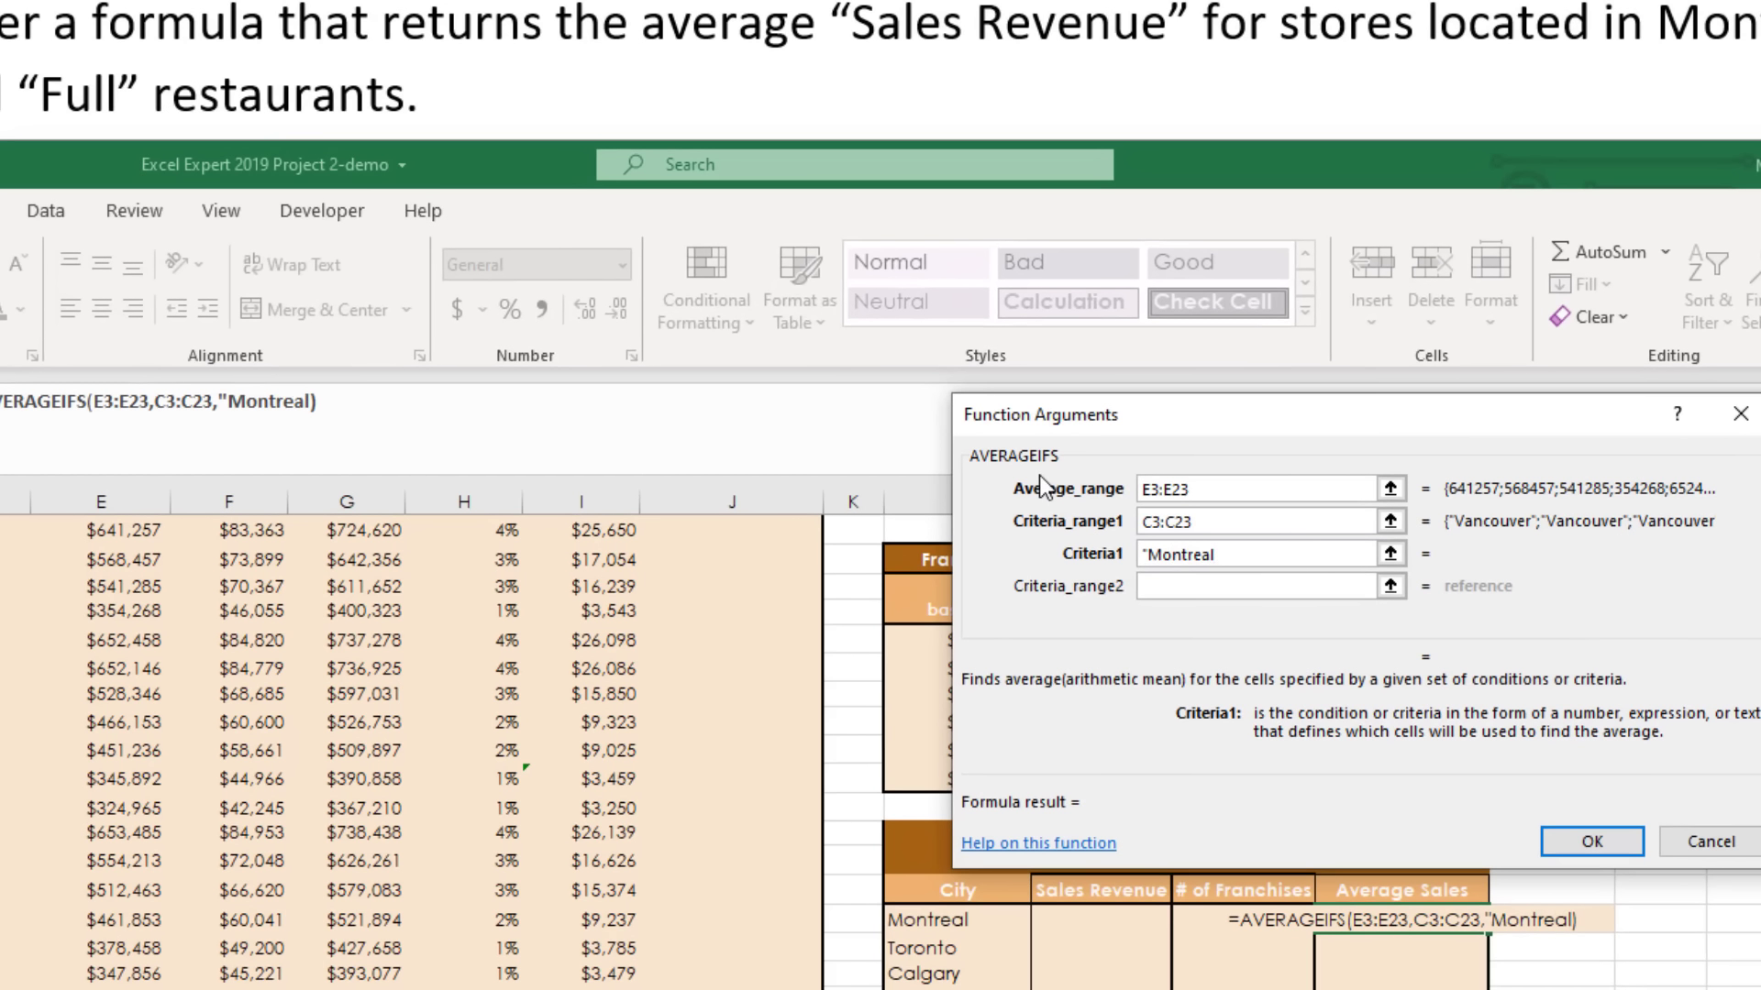
type("\"")
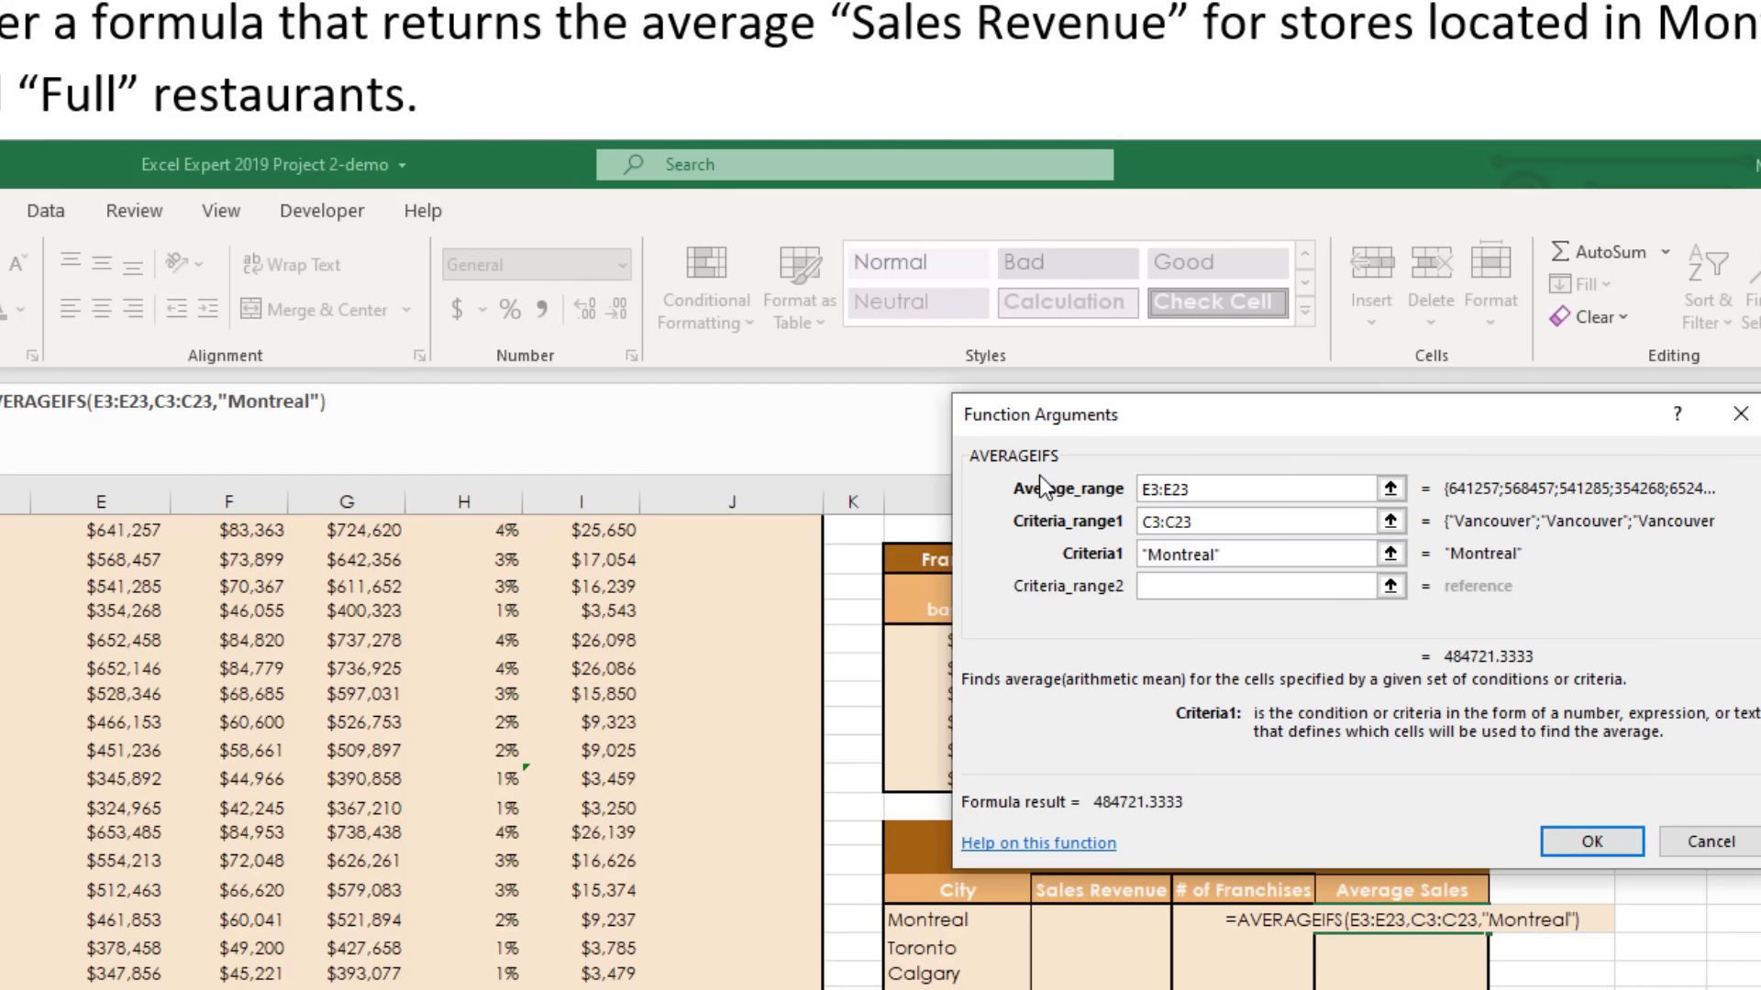
Add the second condition on Express/Full cells D3:D23 with the criterion "Full" and complete the AVERAGEIFS formula
left_click(1174, 585)
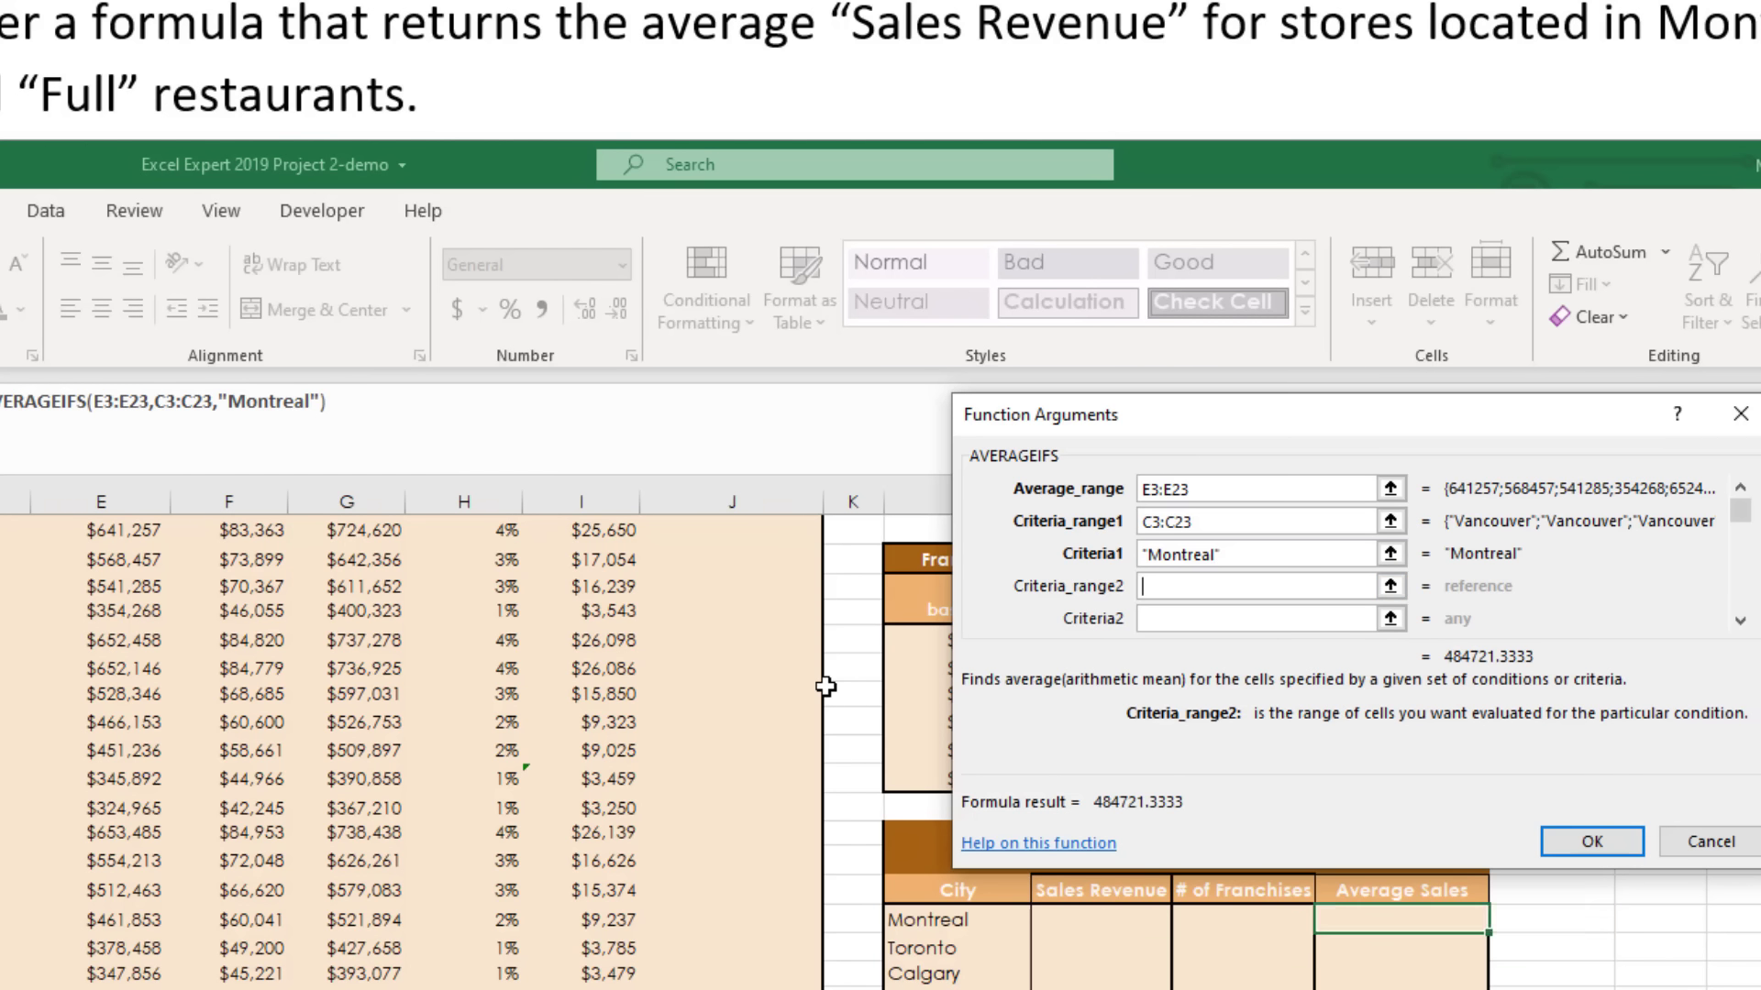
scroll(826, 686, "up", 2)
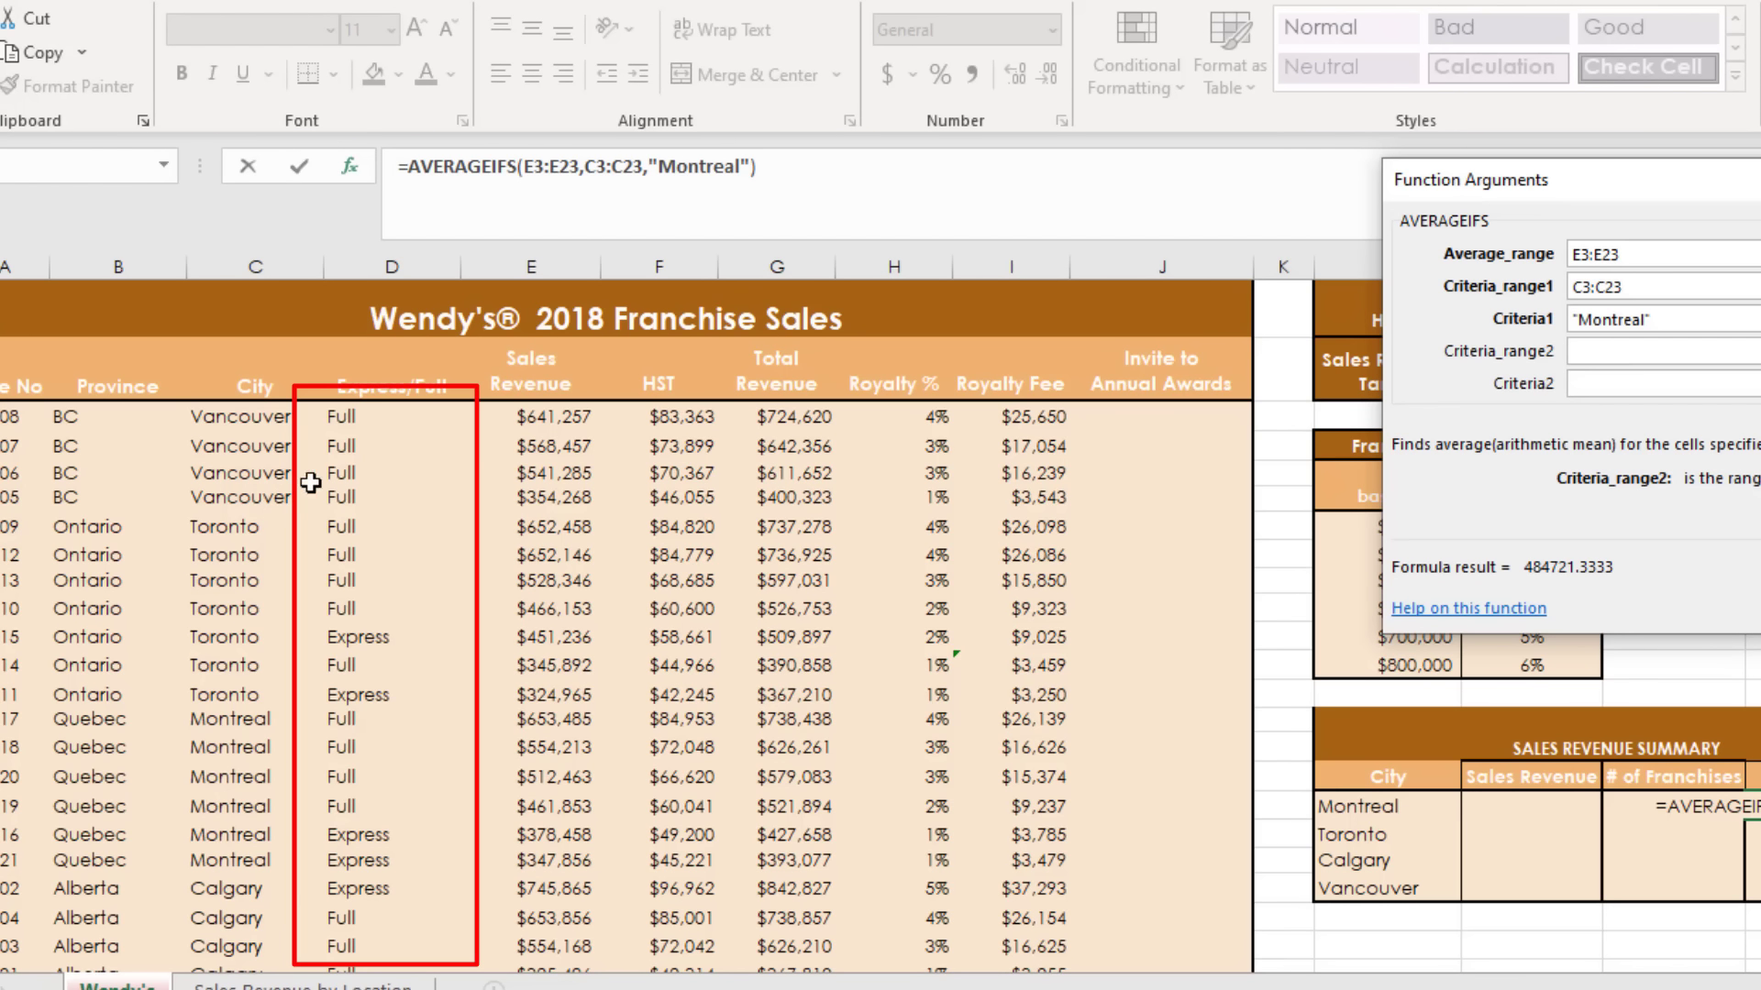
left_click_drag(354, 419, 403, 845)
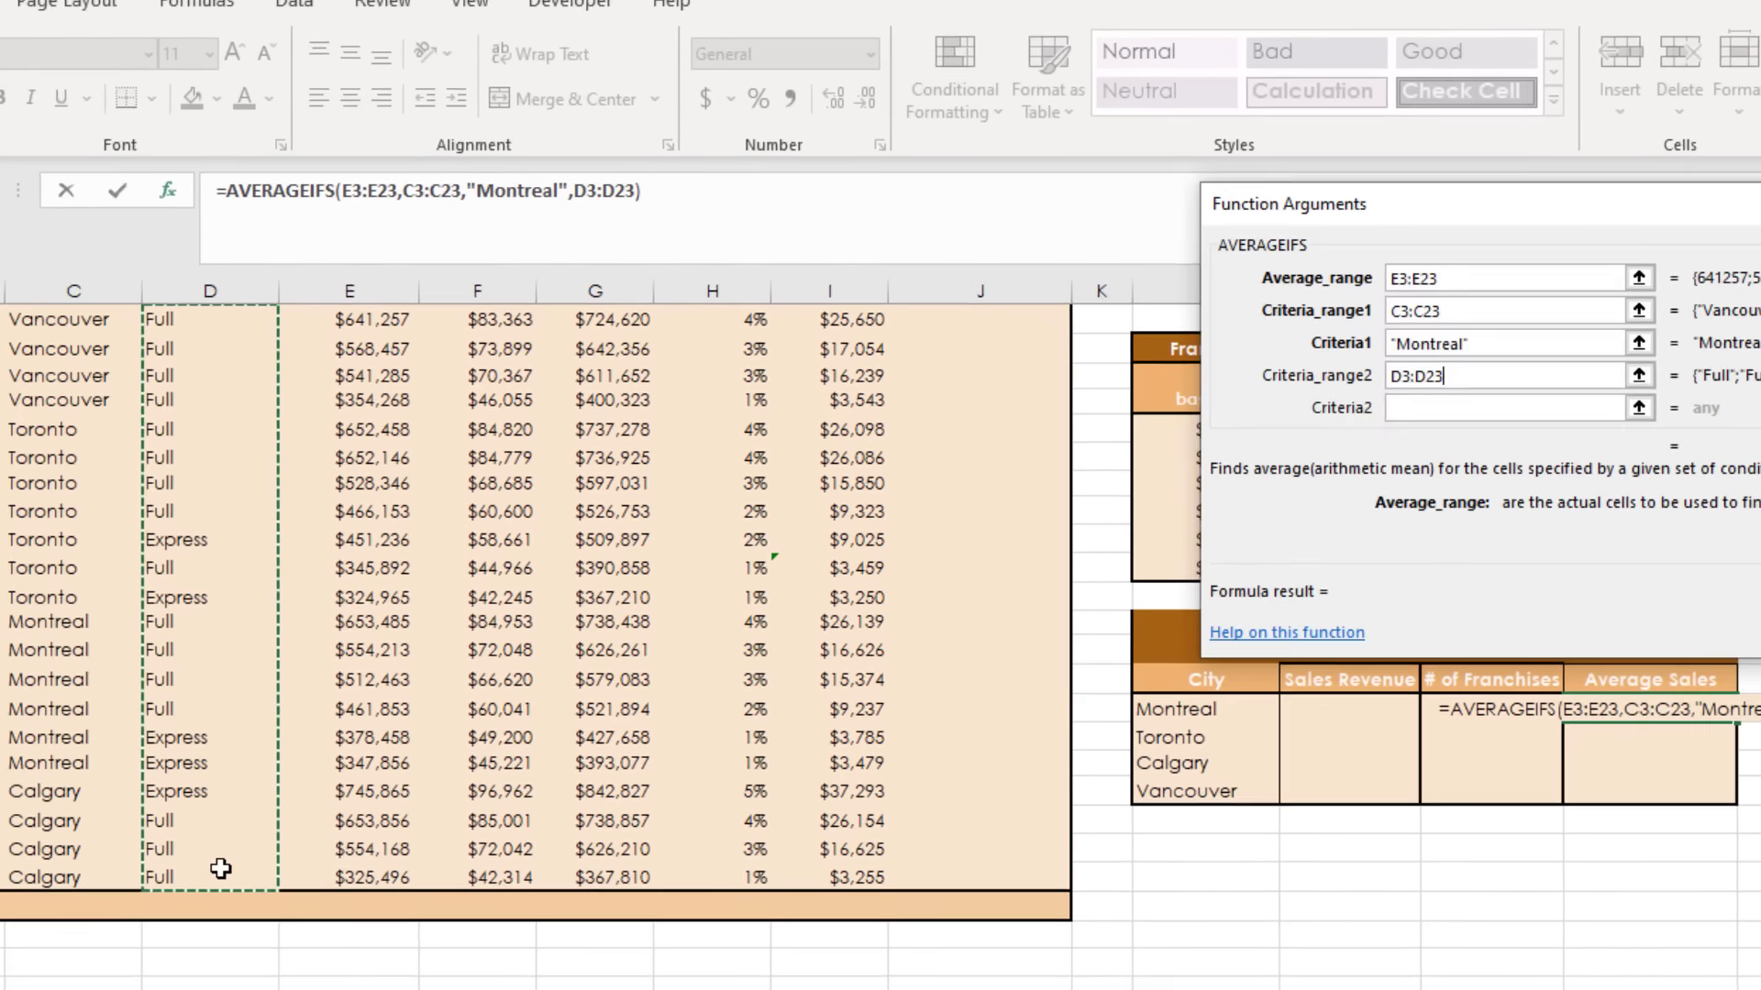
left_click(1180, 450)
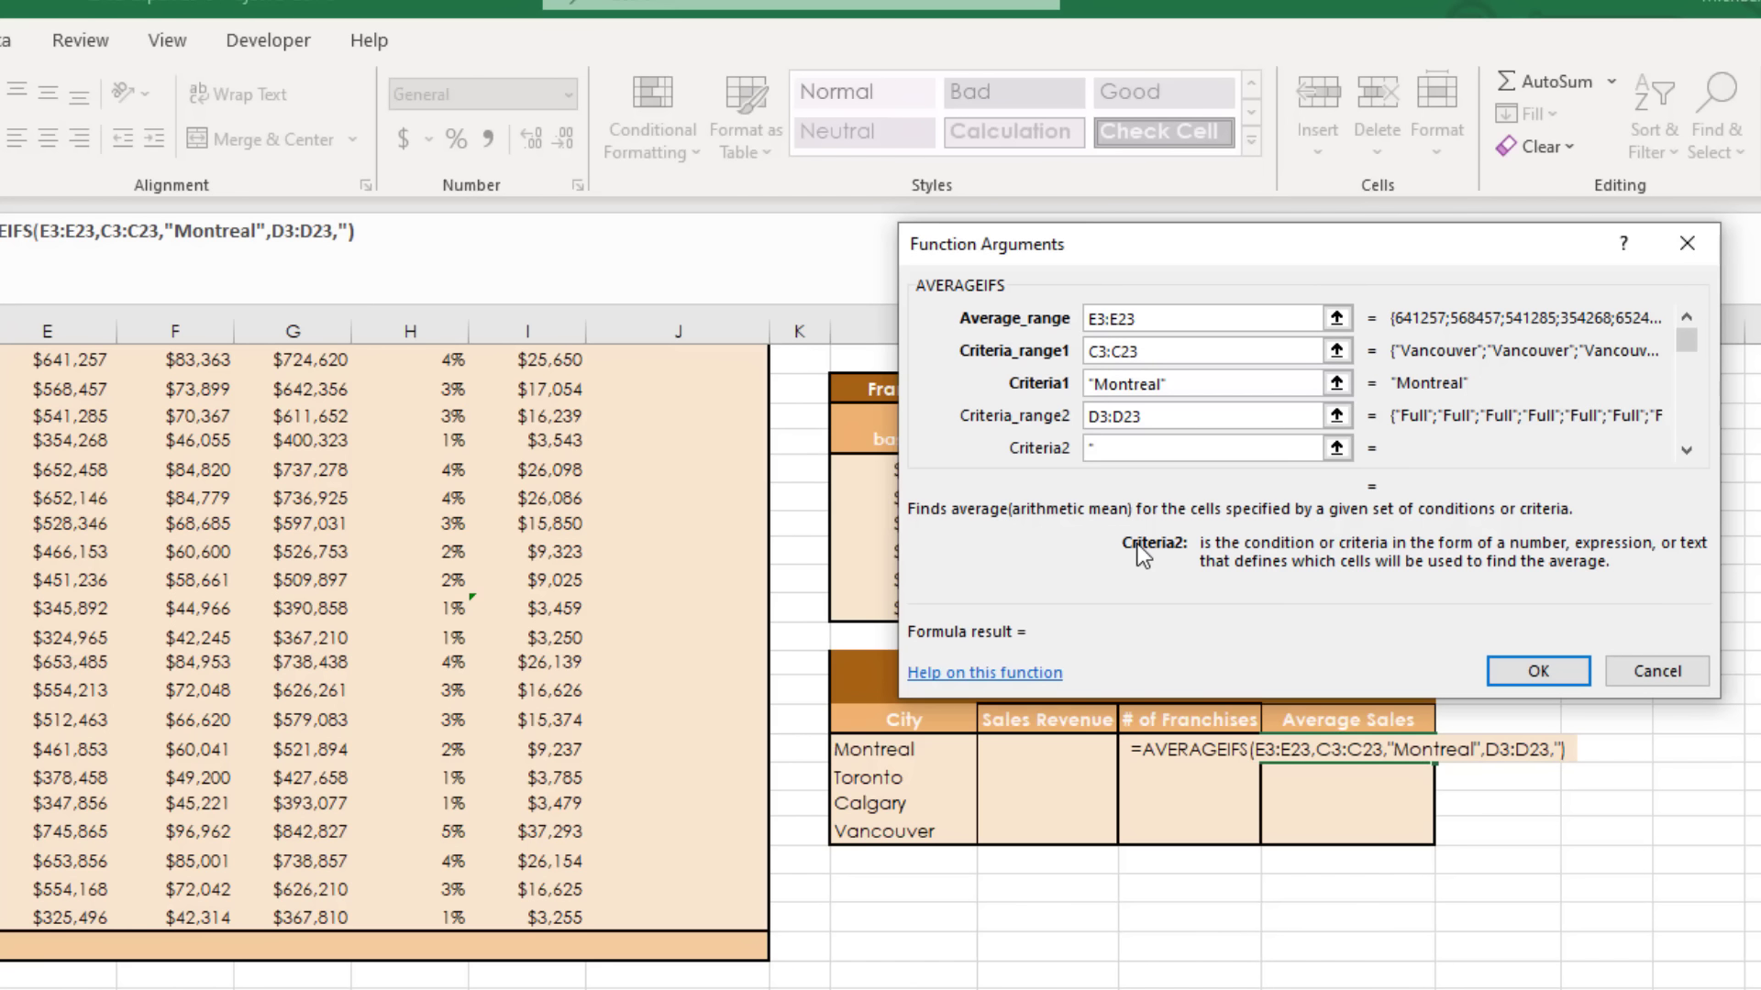
type("\"Full")
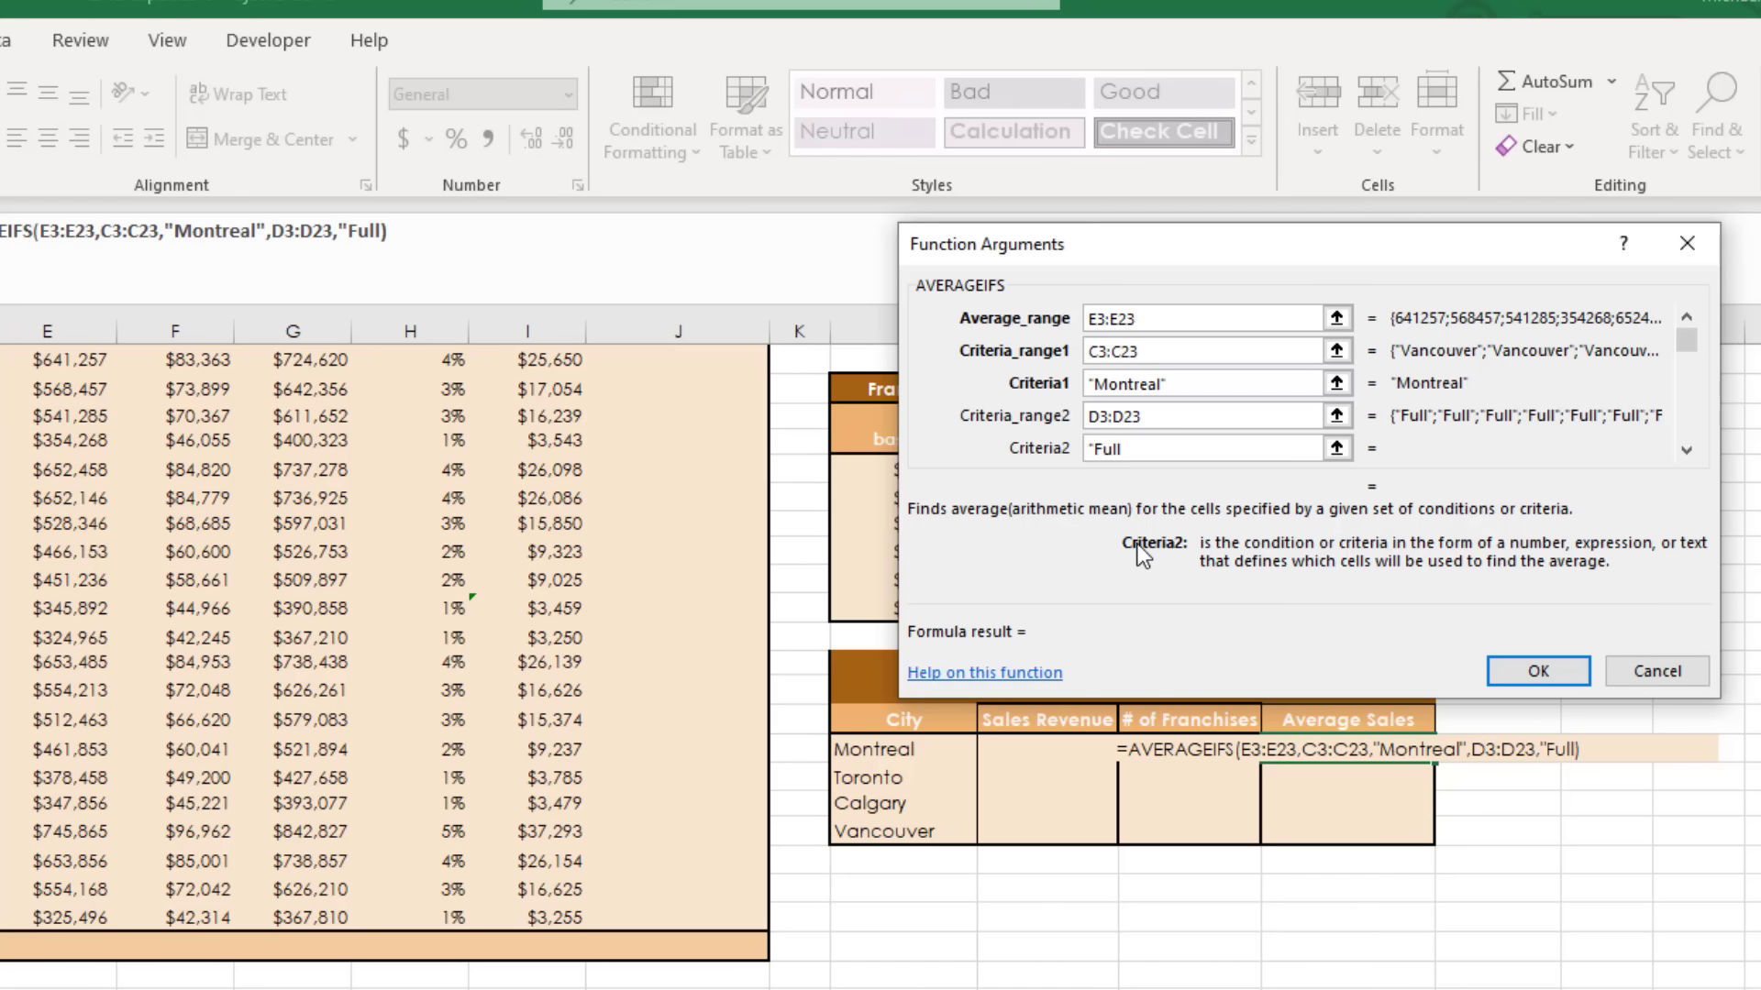
type("\"")
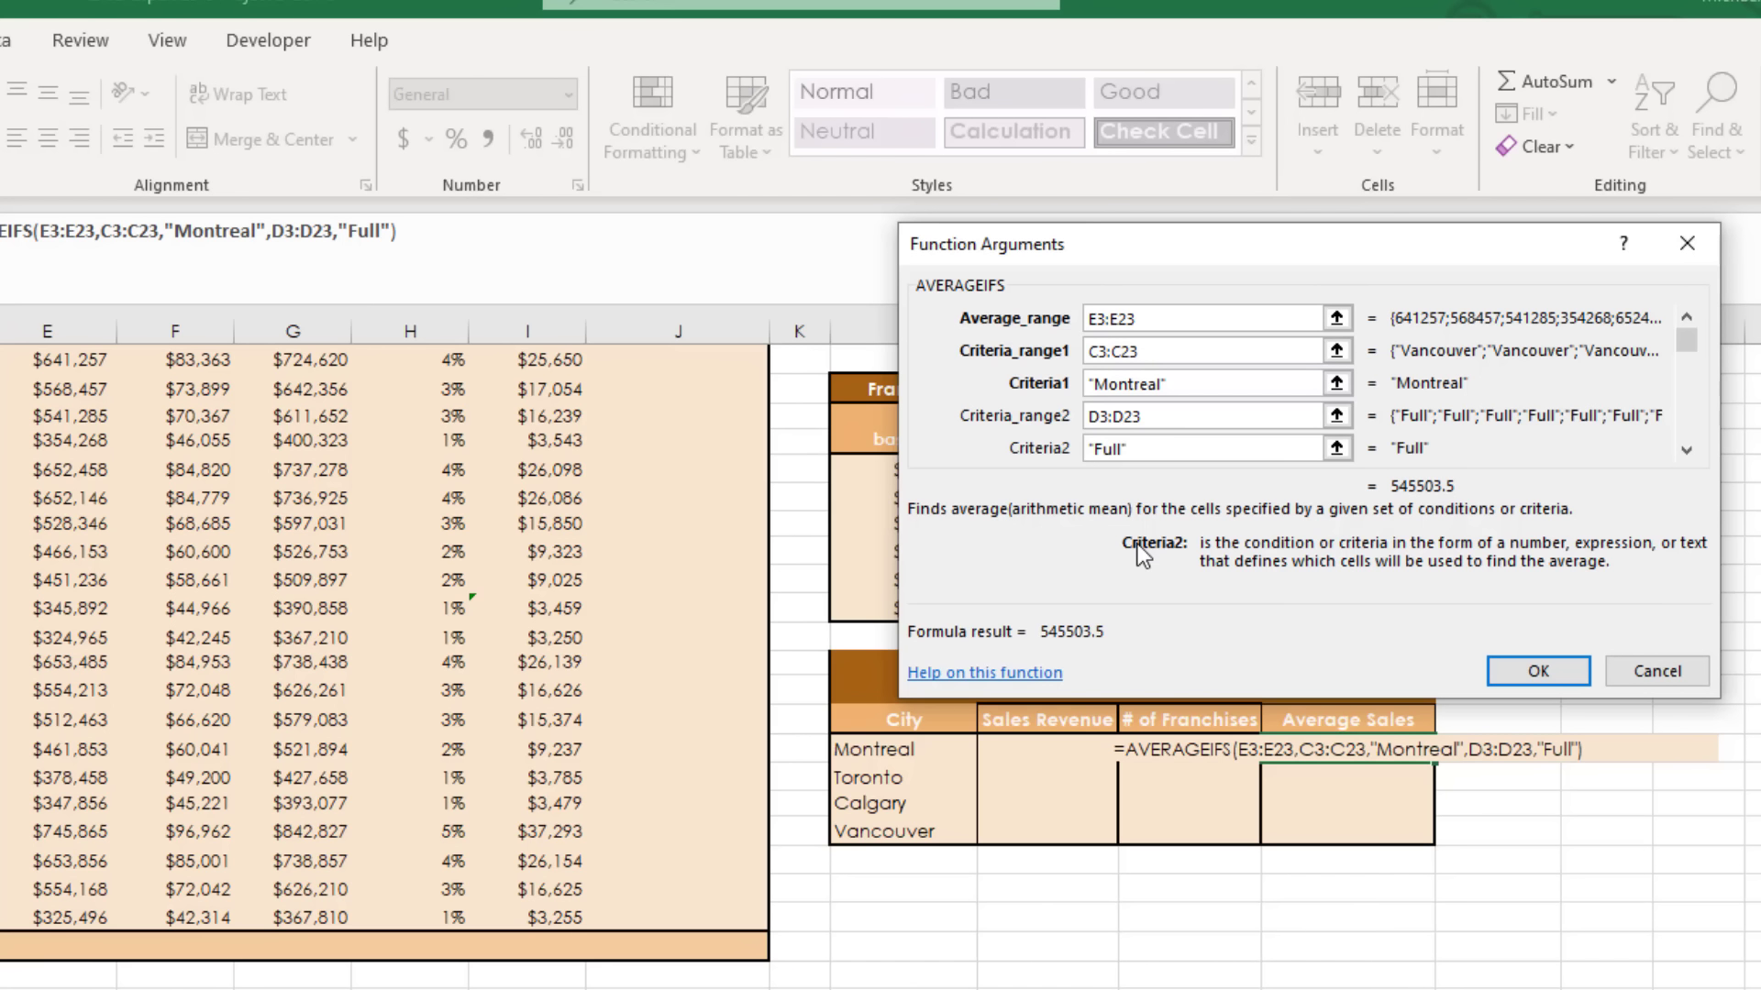
left_click(1535, 673)
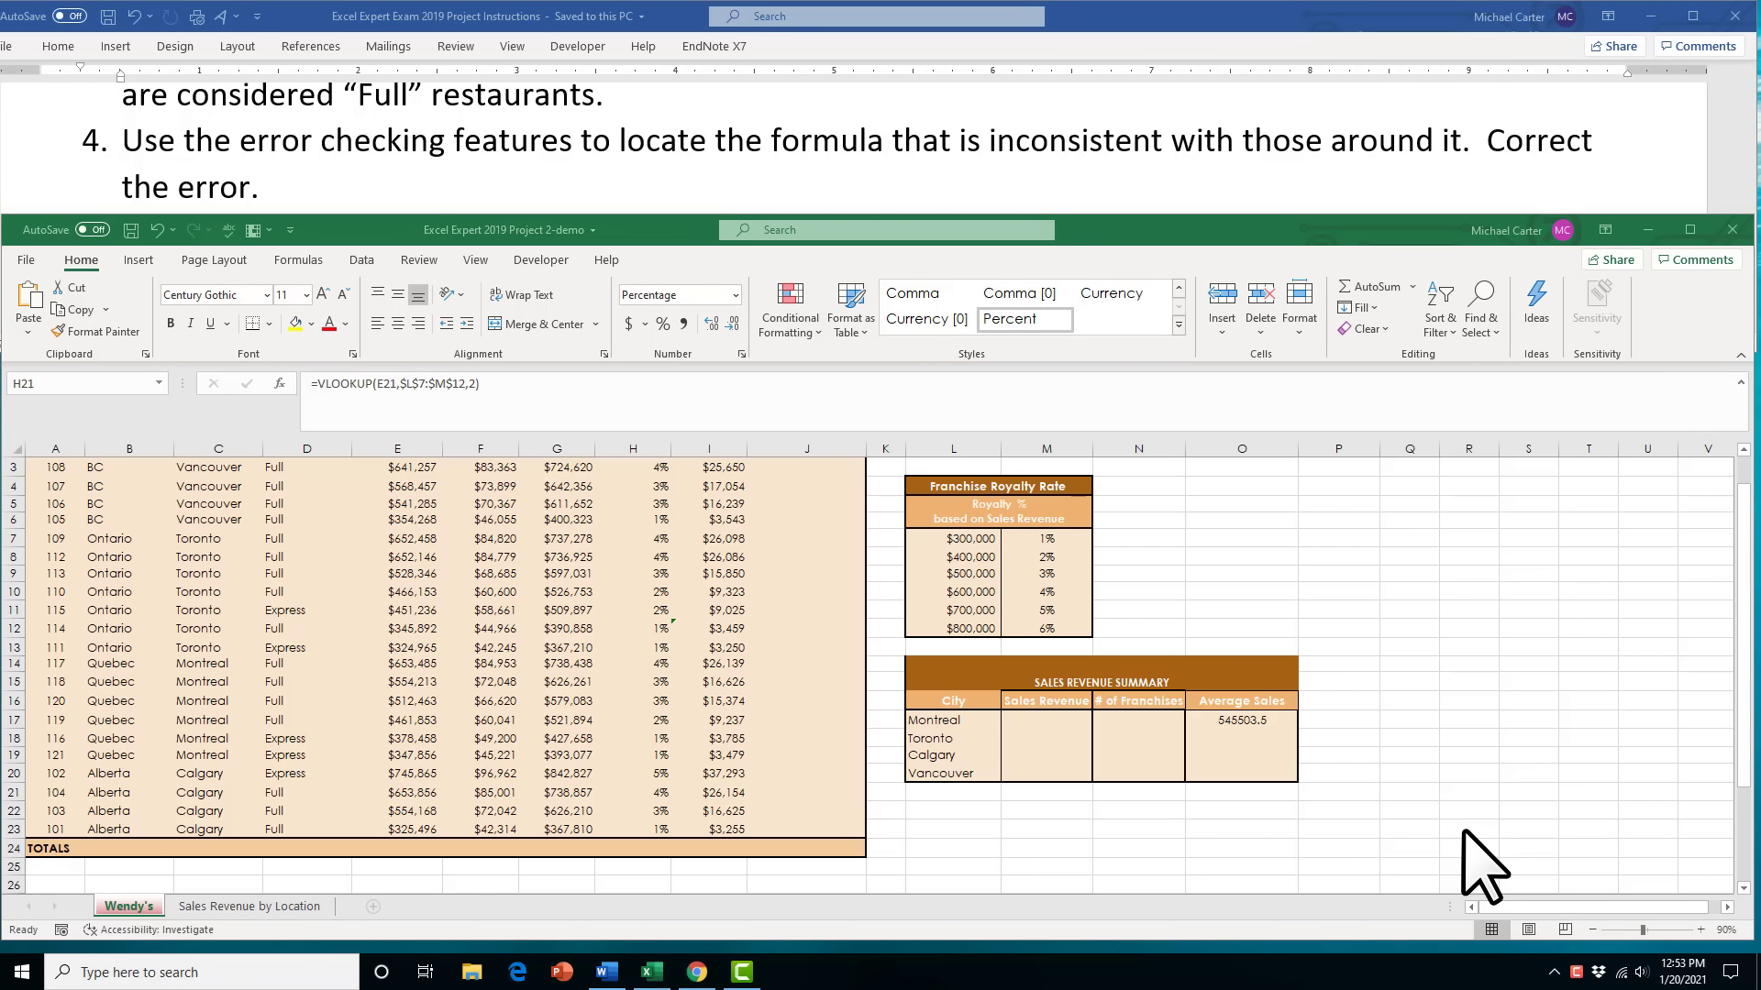
Run Error Checking on the Wendy's sheet and correct the inconsistent Royalty Fee formula in cell I12 by copying the formula from above
left_click(295, 262)
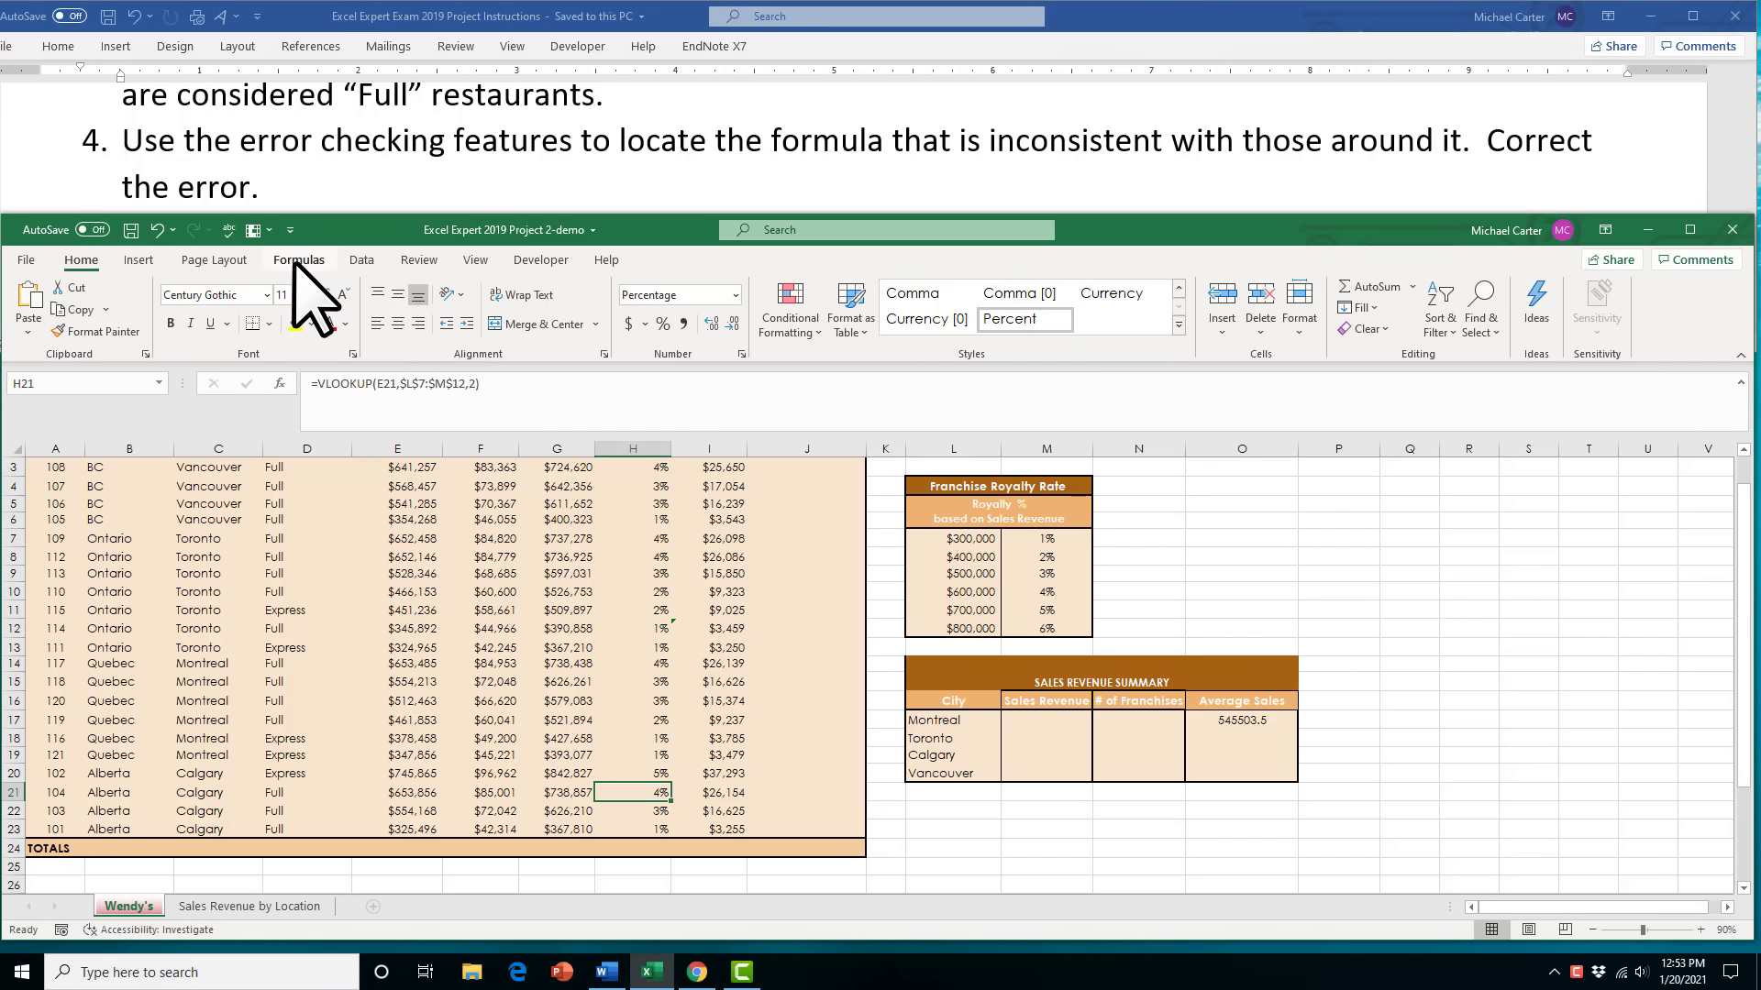
left_click(297, 260)
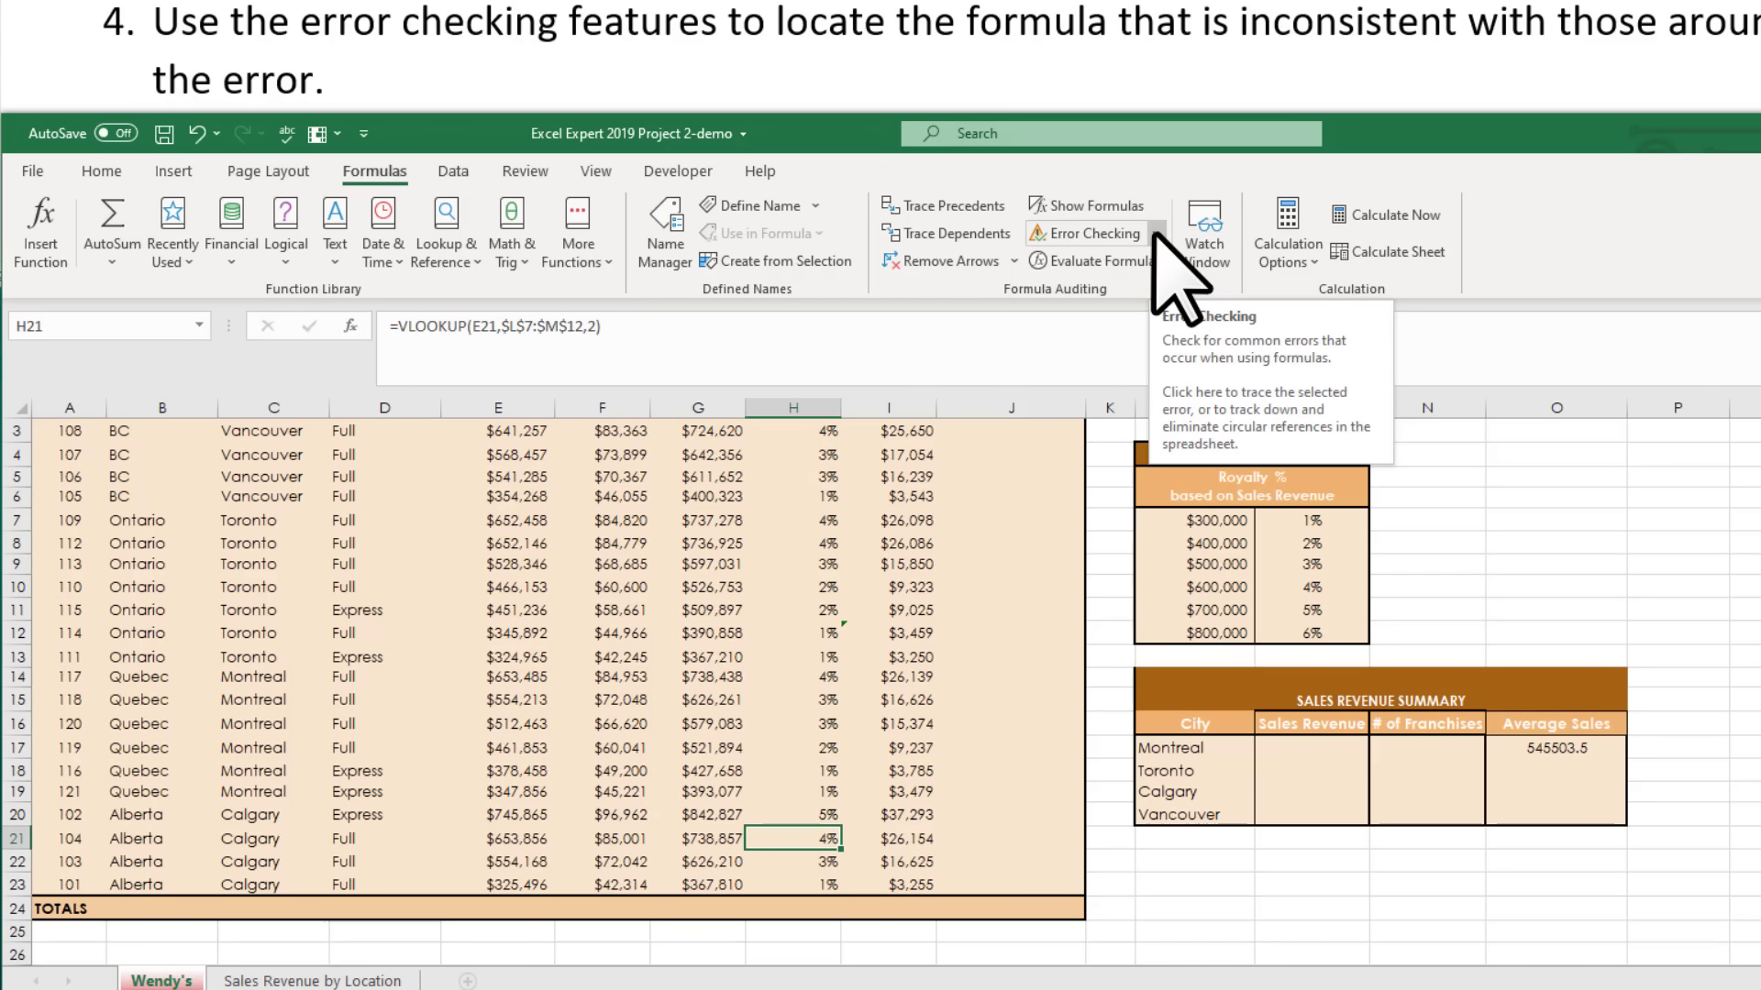
left_click(1154, 234)
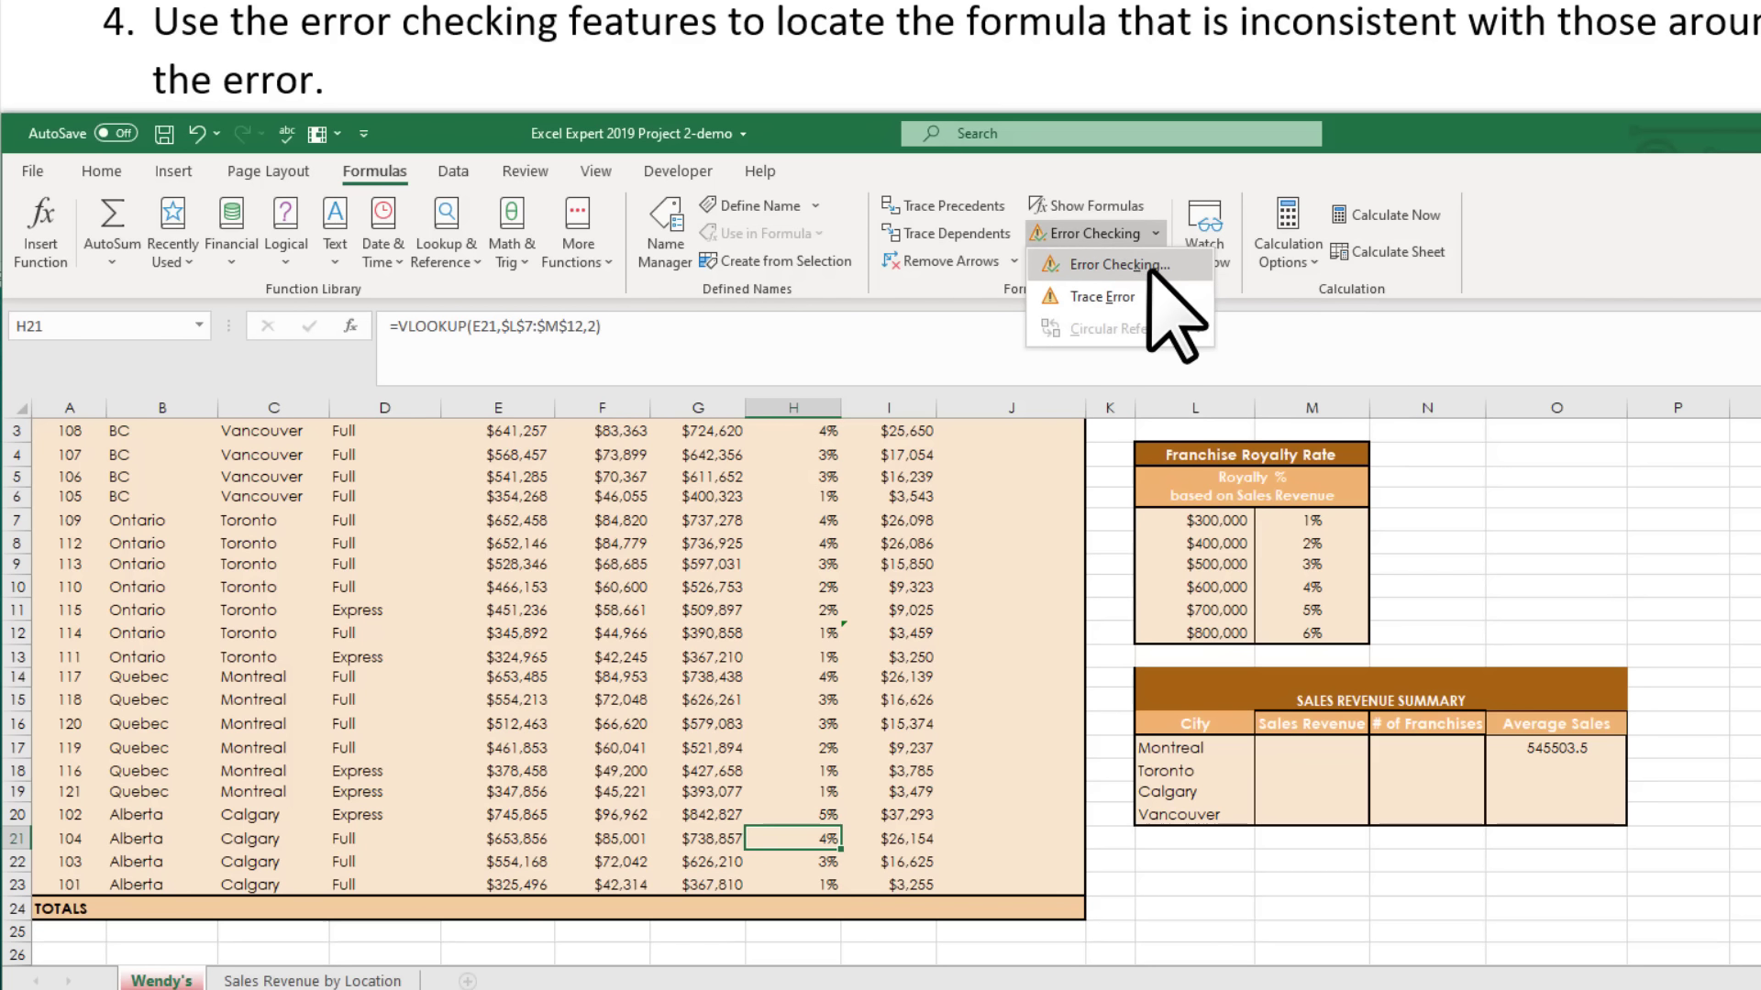
left_click(1147, 266)
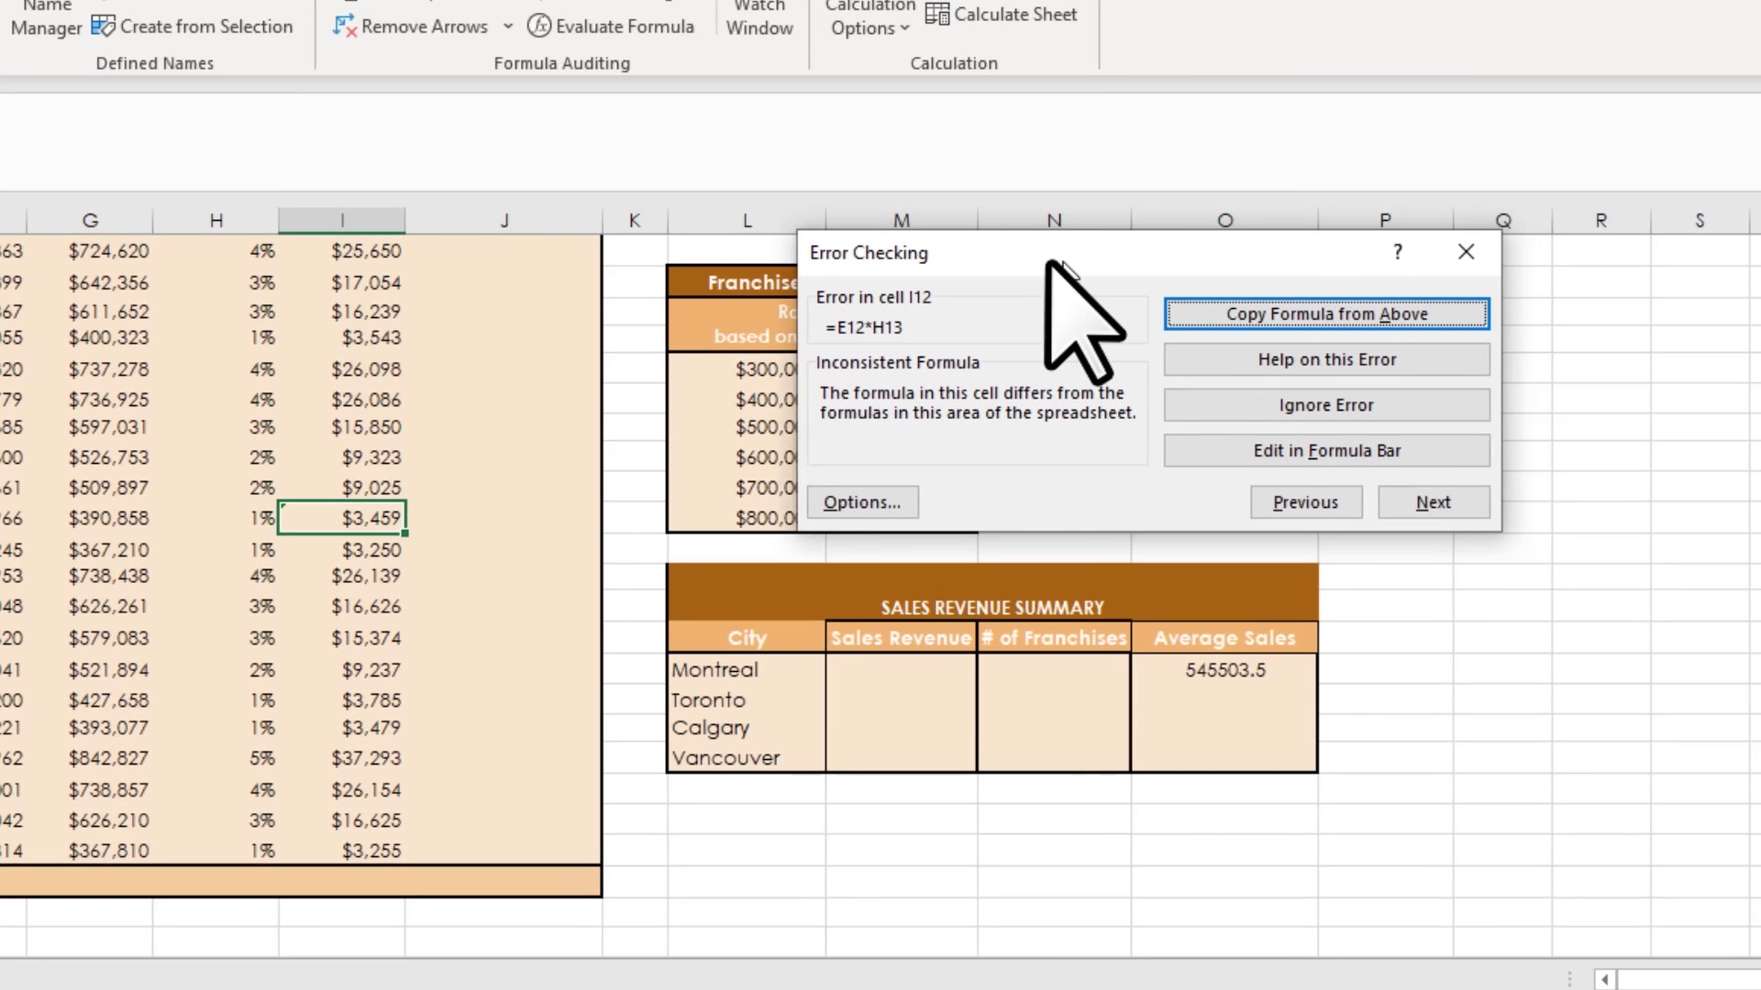
left_click_drag(1048, 261, 885, 273)
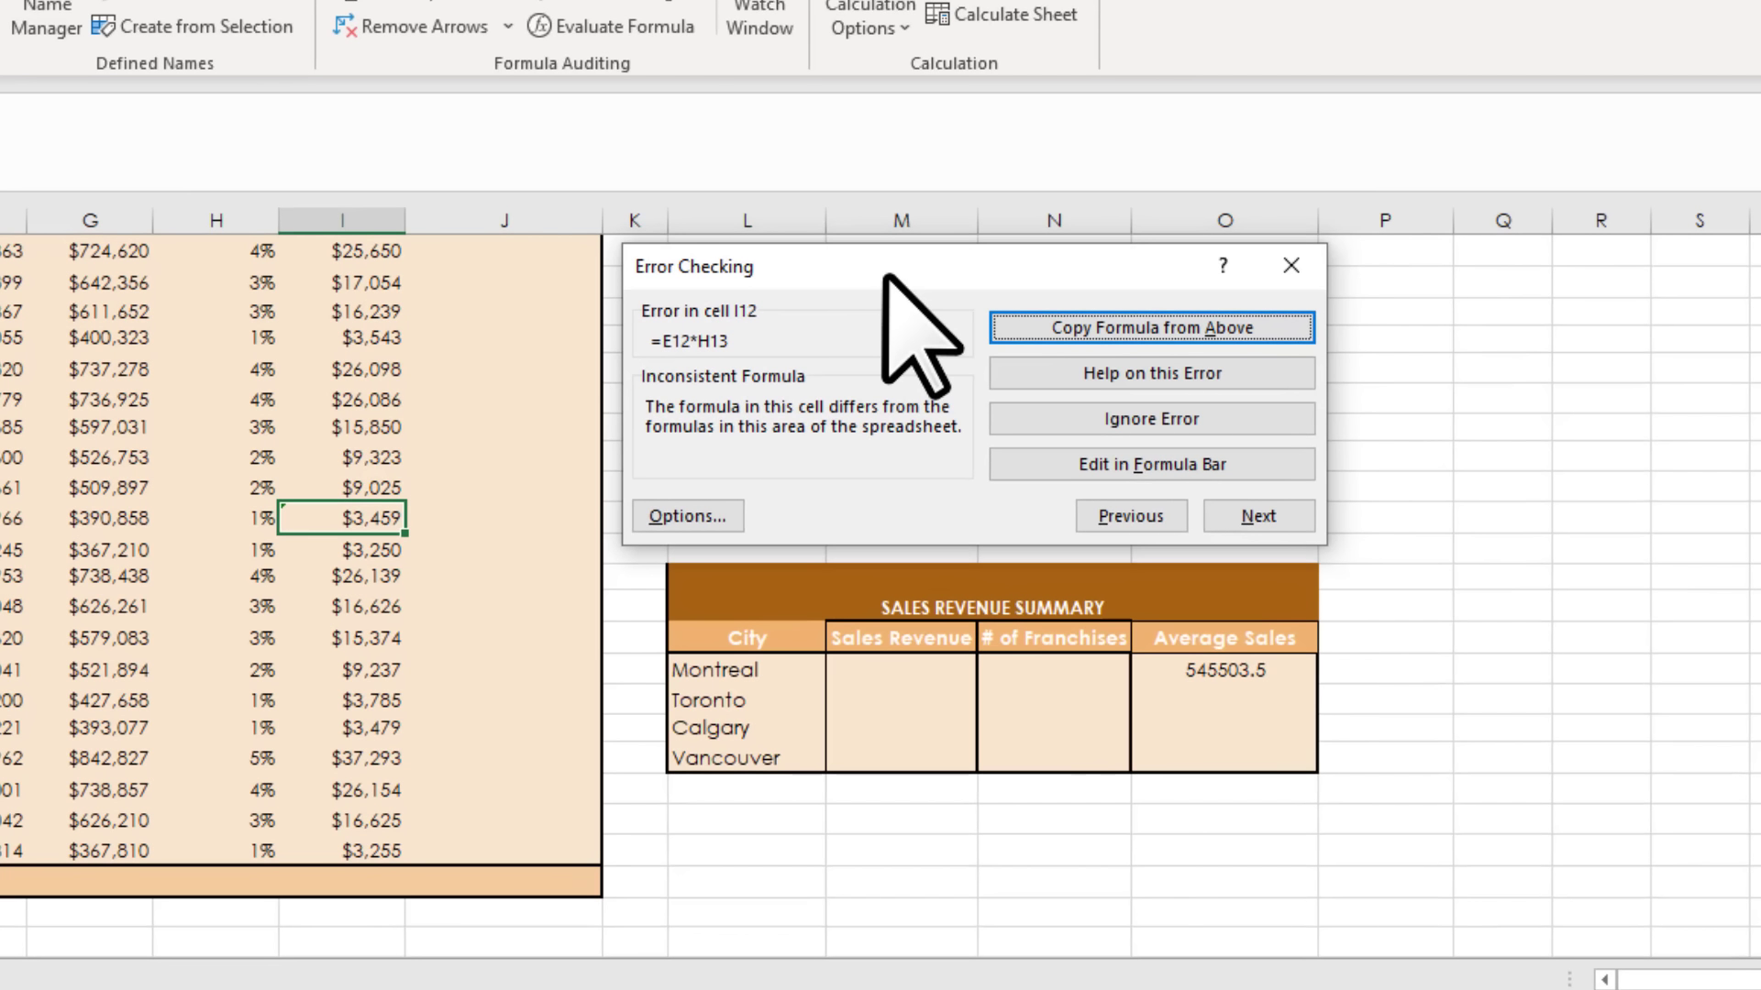
left_click_drag(885, 273, 735, 262)
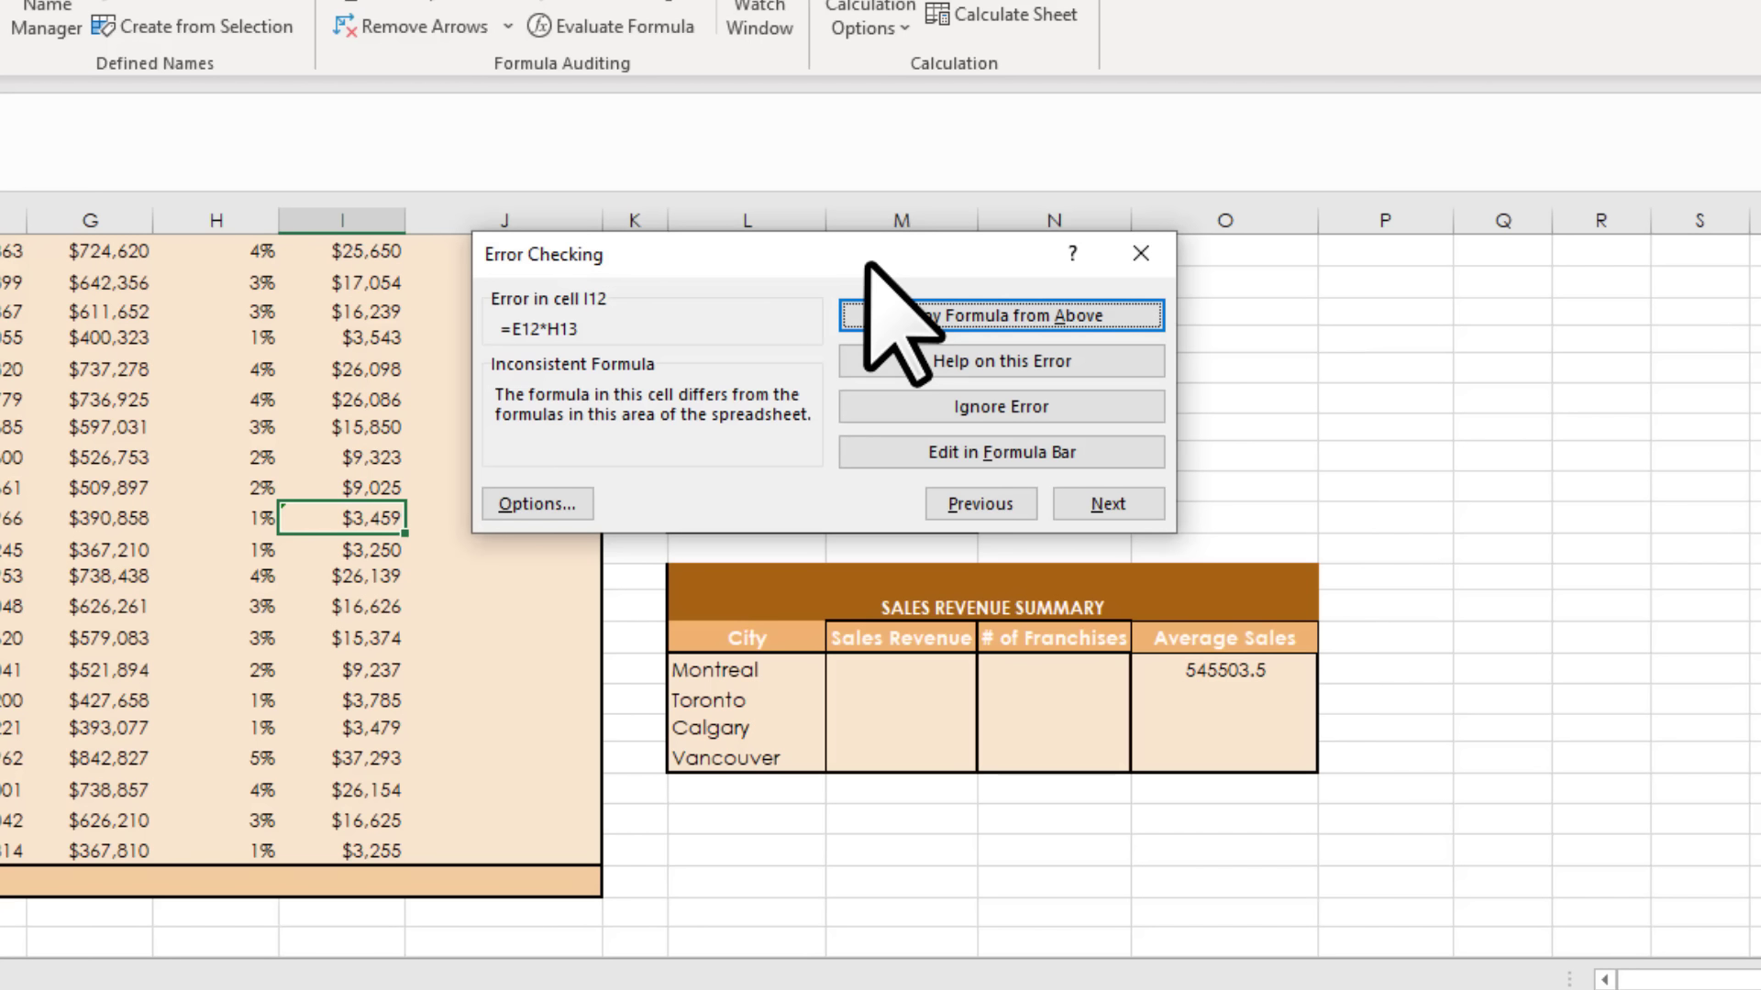
left_click(924, 323)
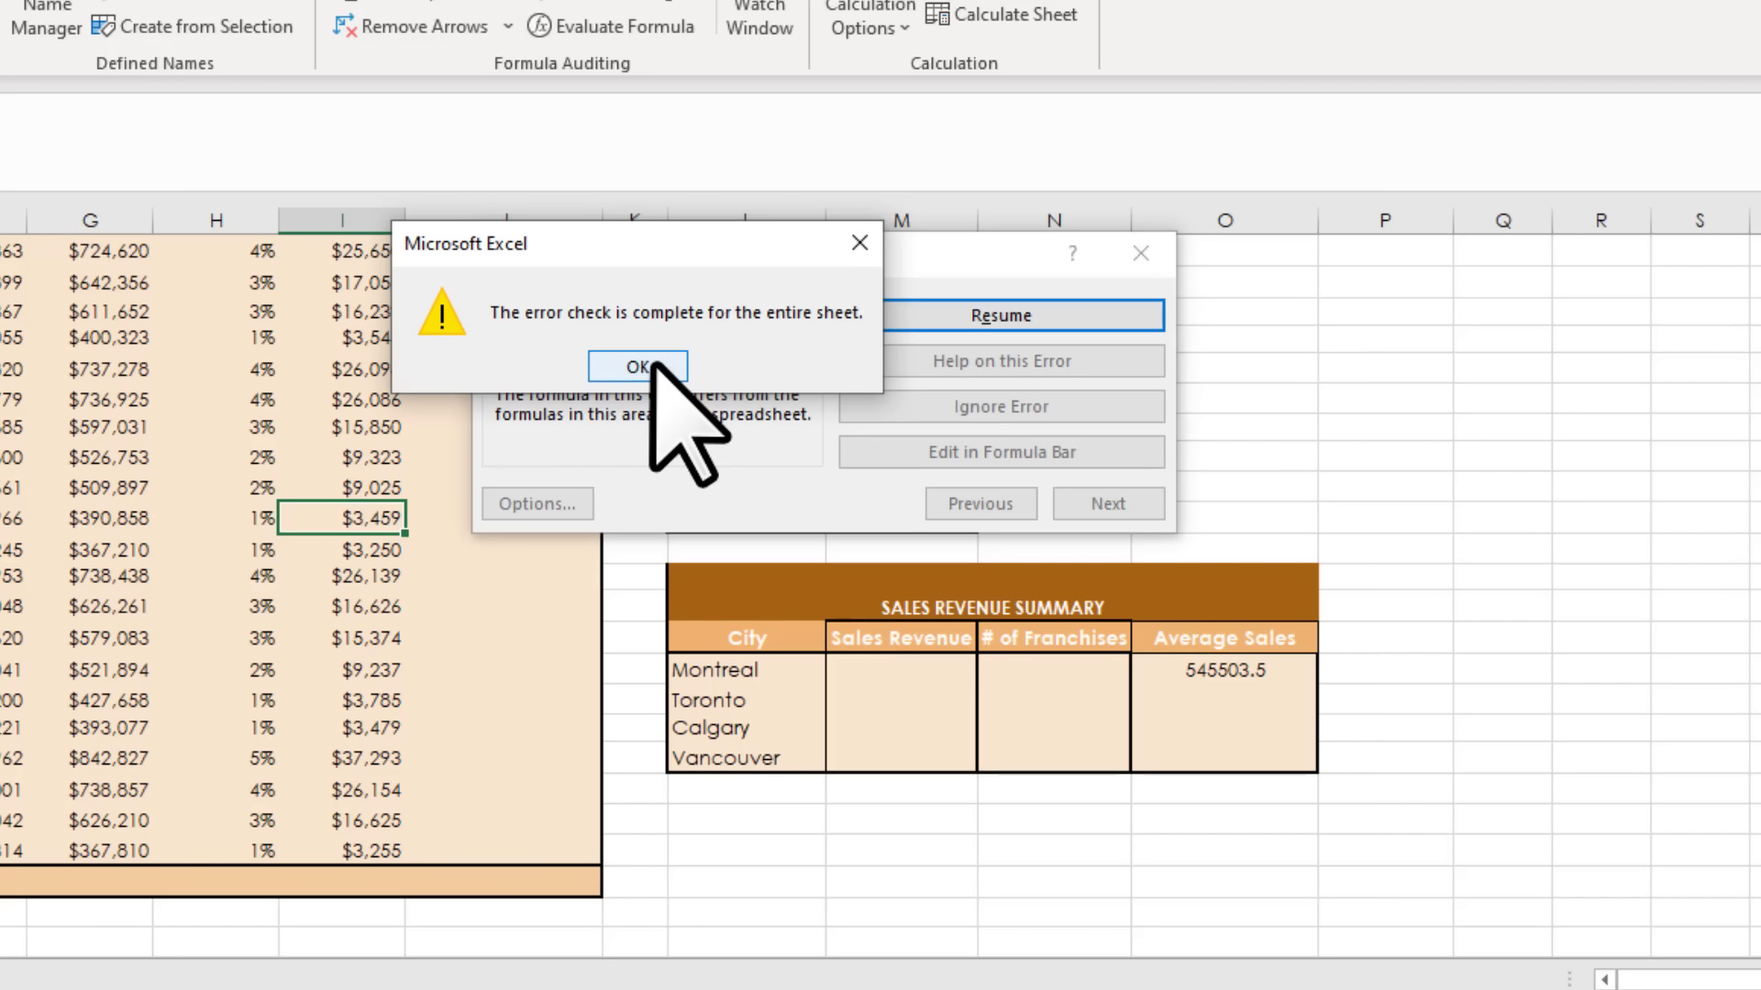
left_click(601, 374)
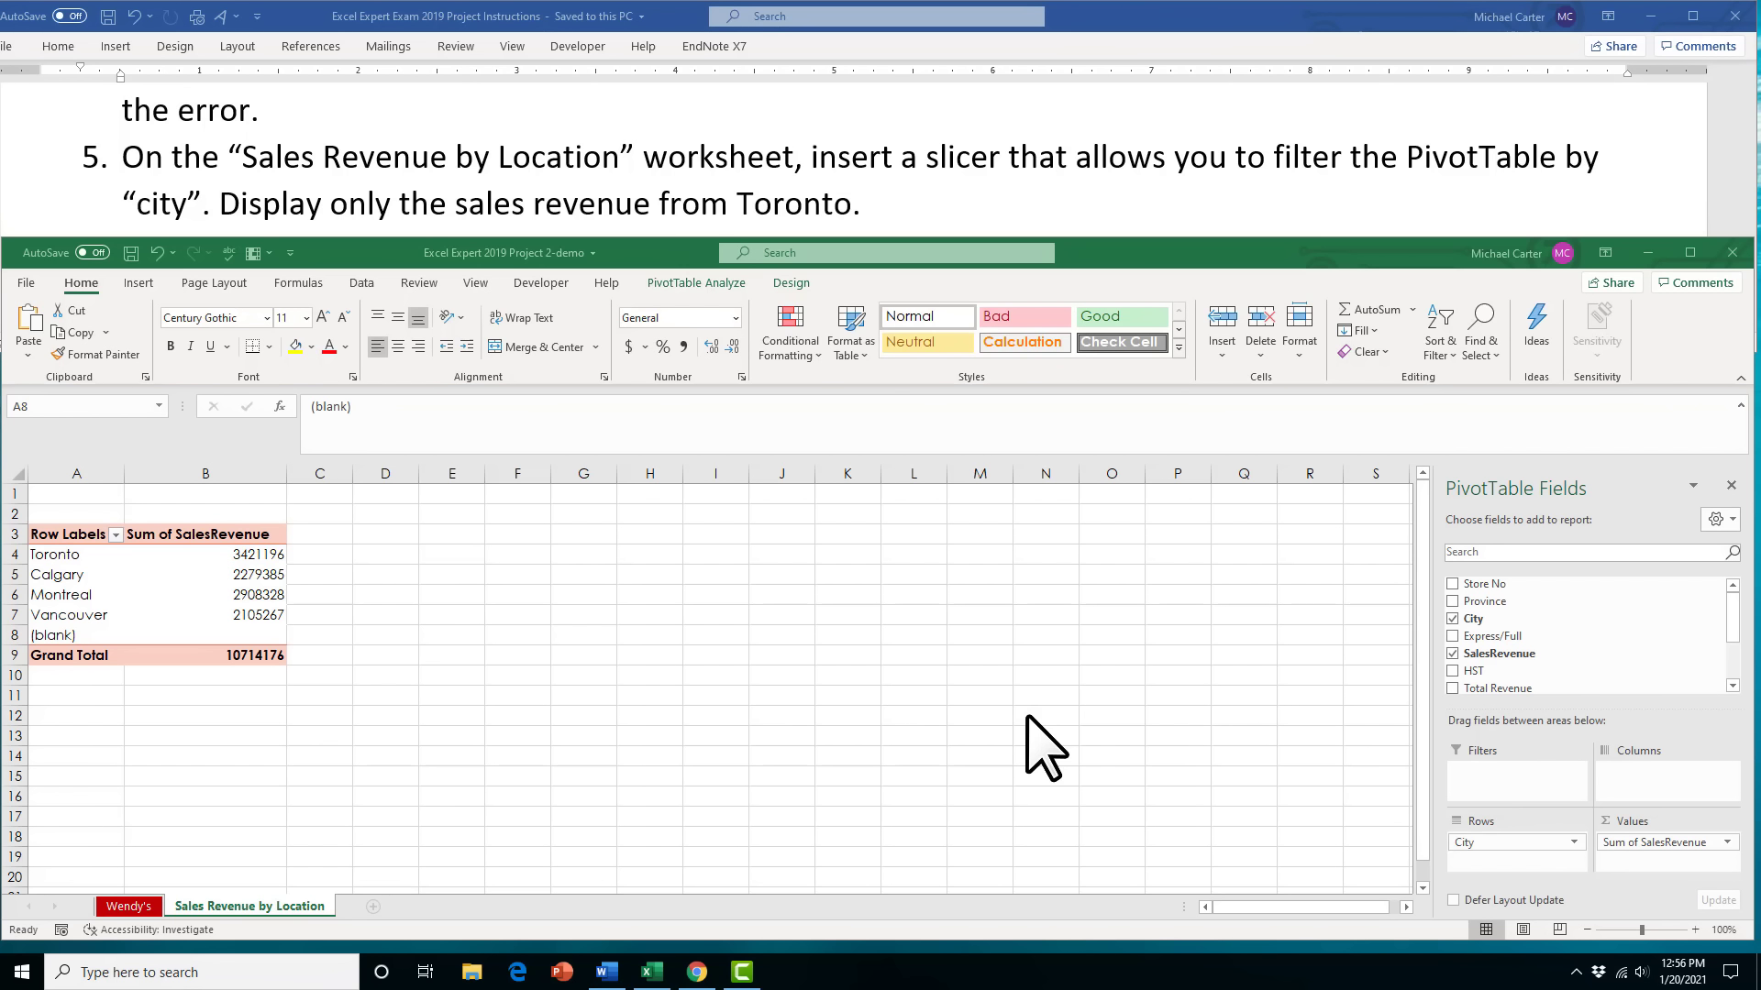
Insert a City slicer for the PivotTable on the Sales Revenue by Location sheet and place it beside the table over columns C to E
left_click(117, 574)
left_click(92, 549)
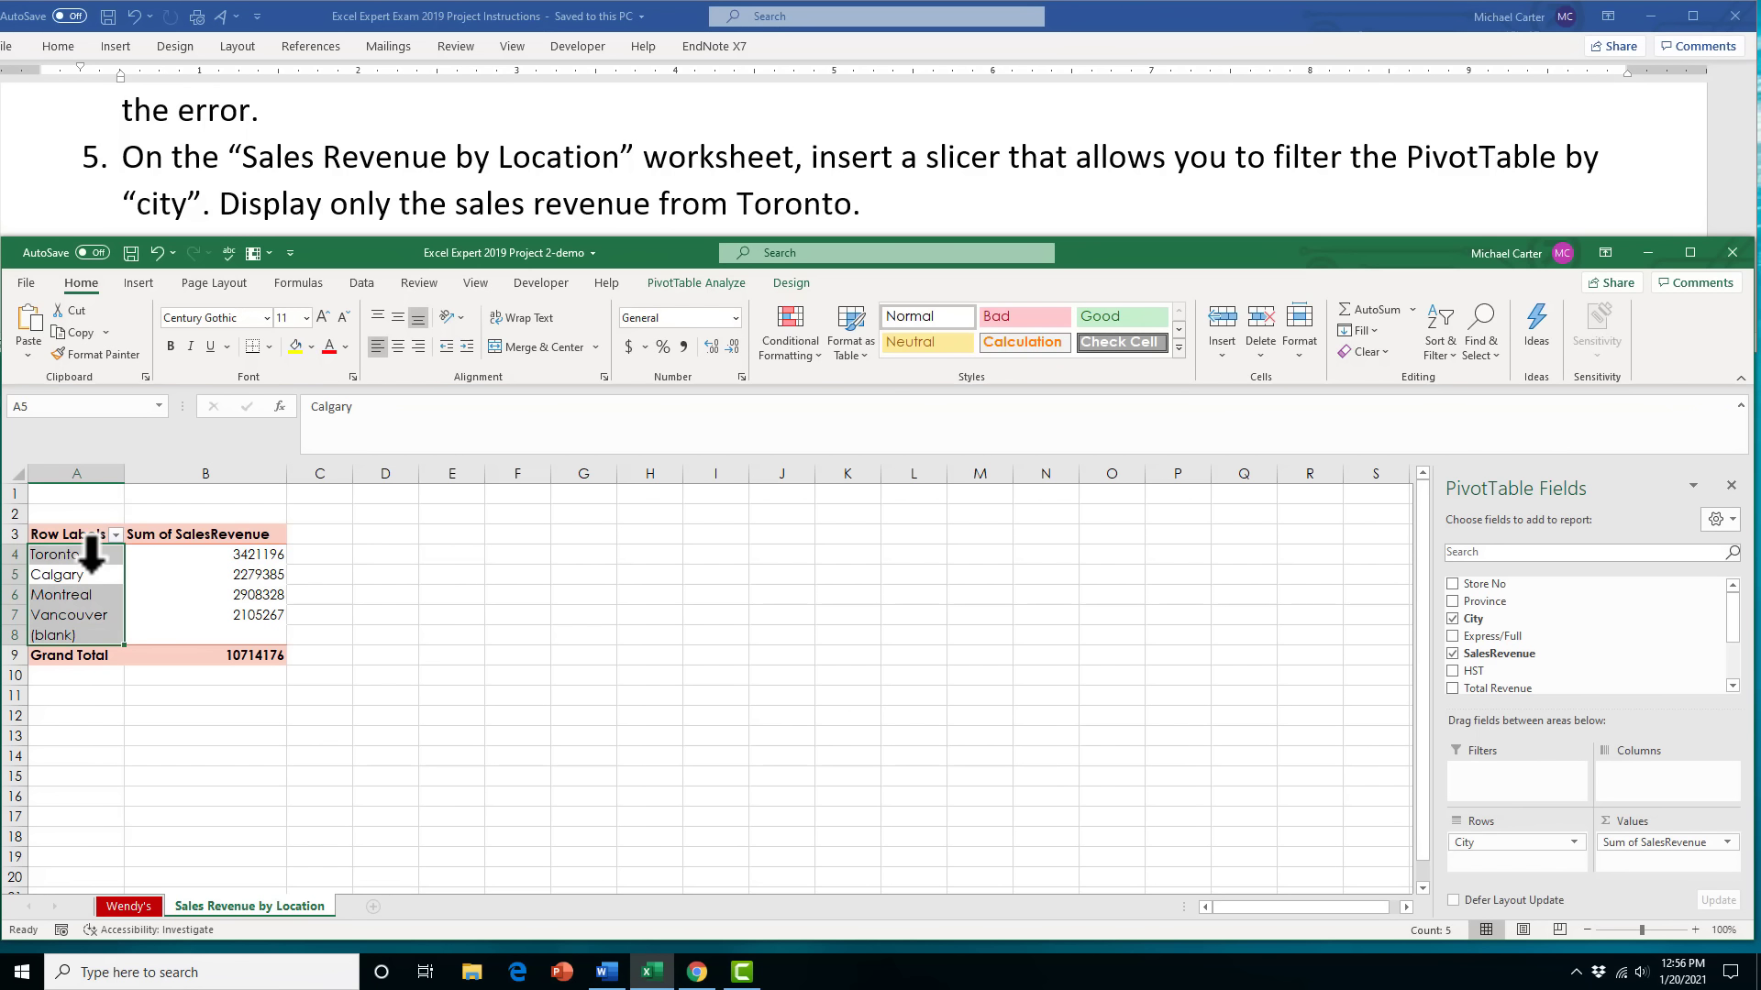
left_click(158, 570)
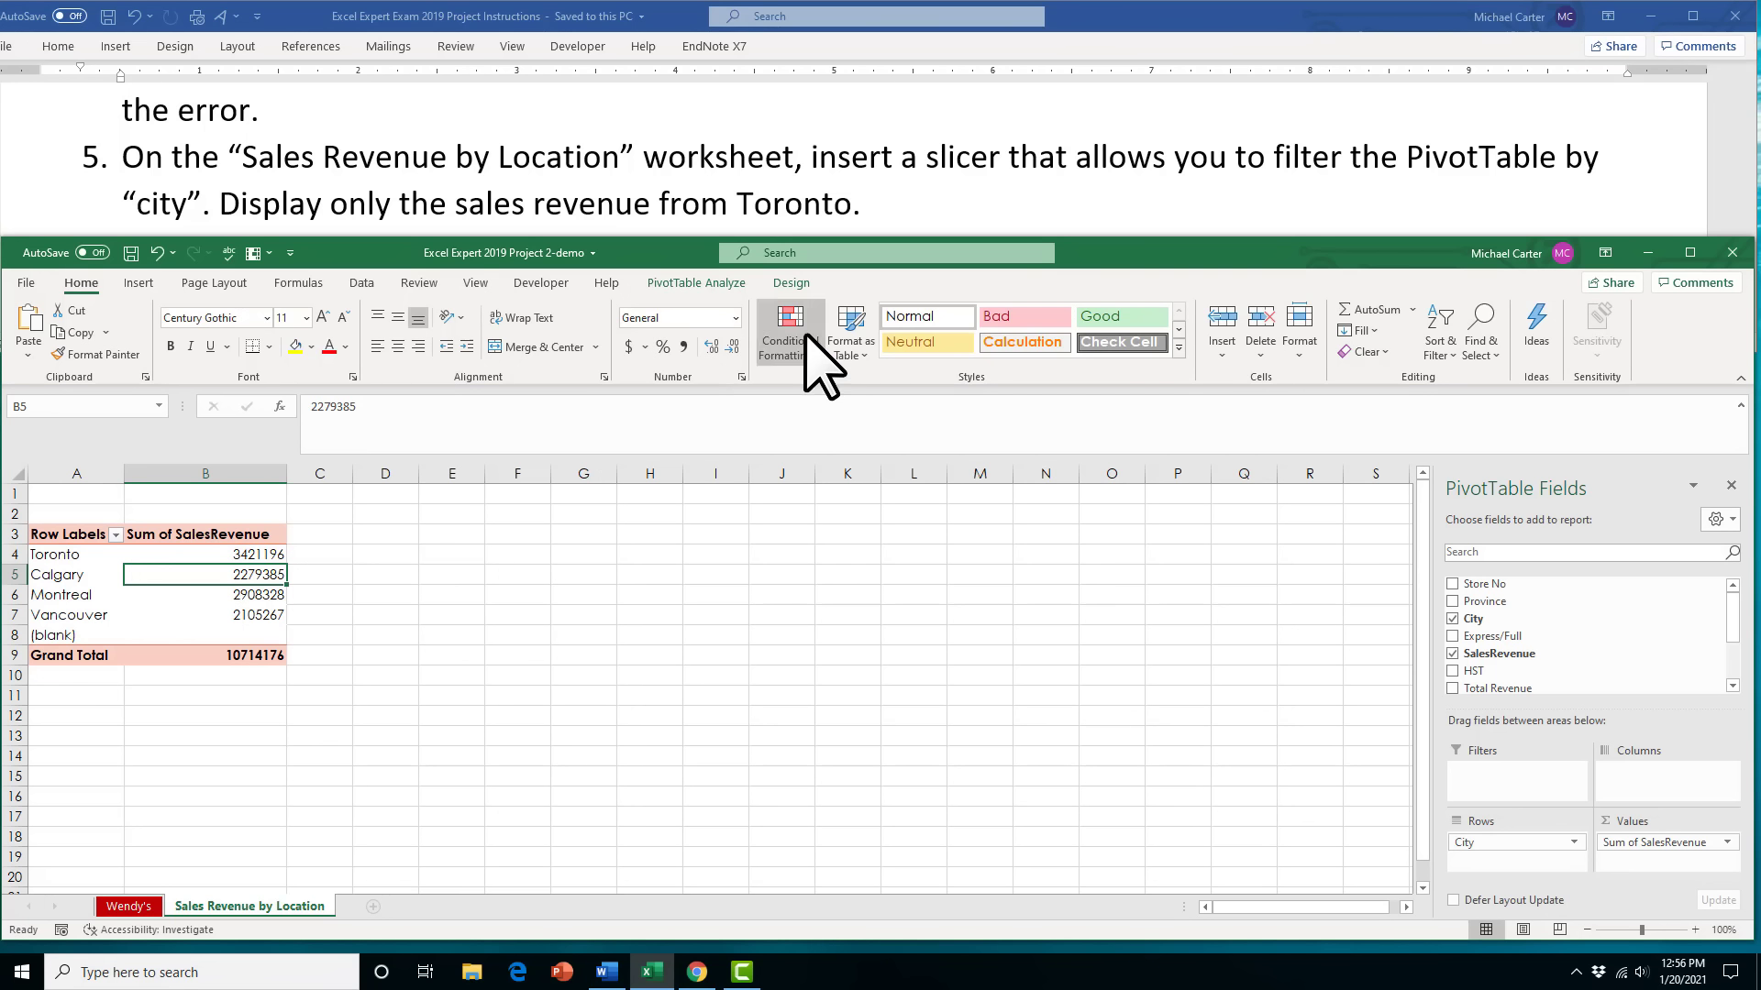
left_click(715, 287)
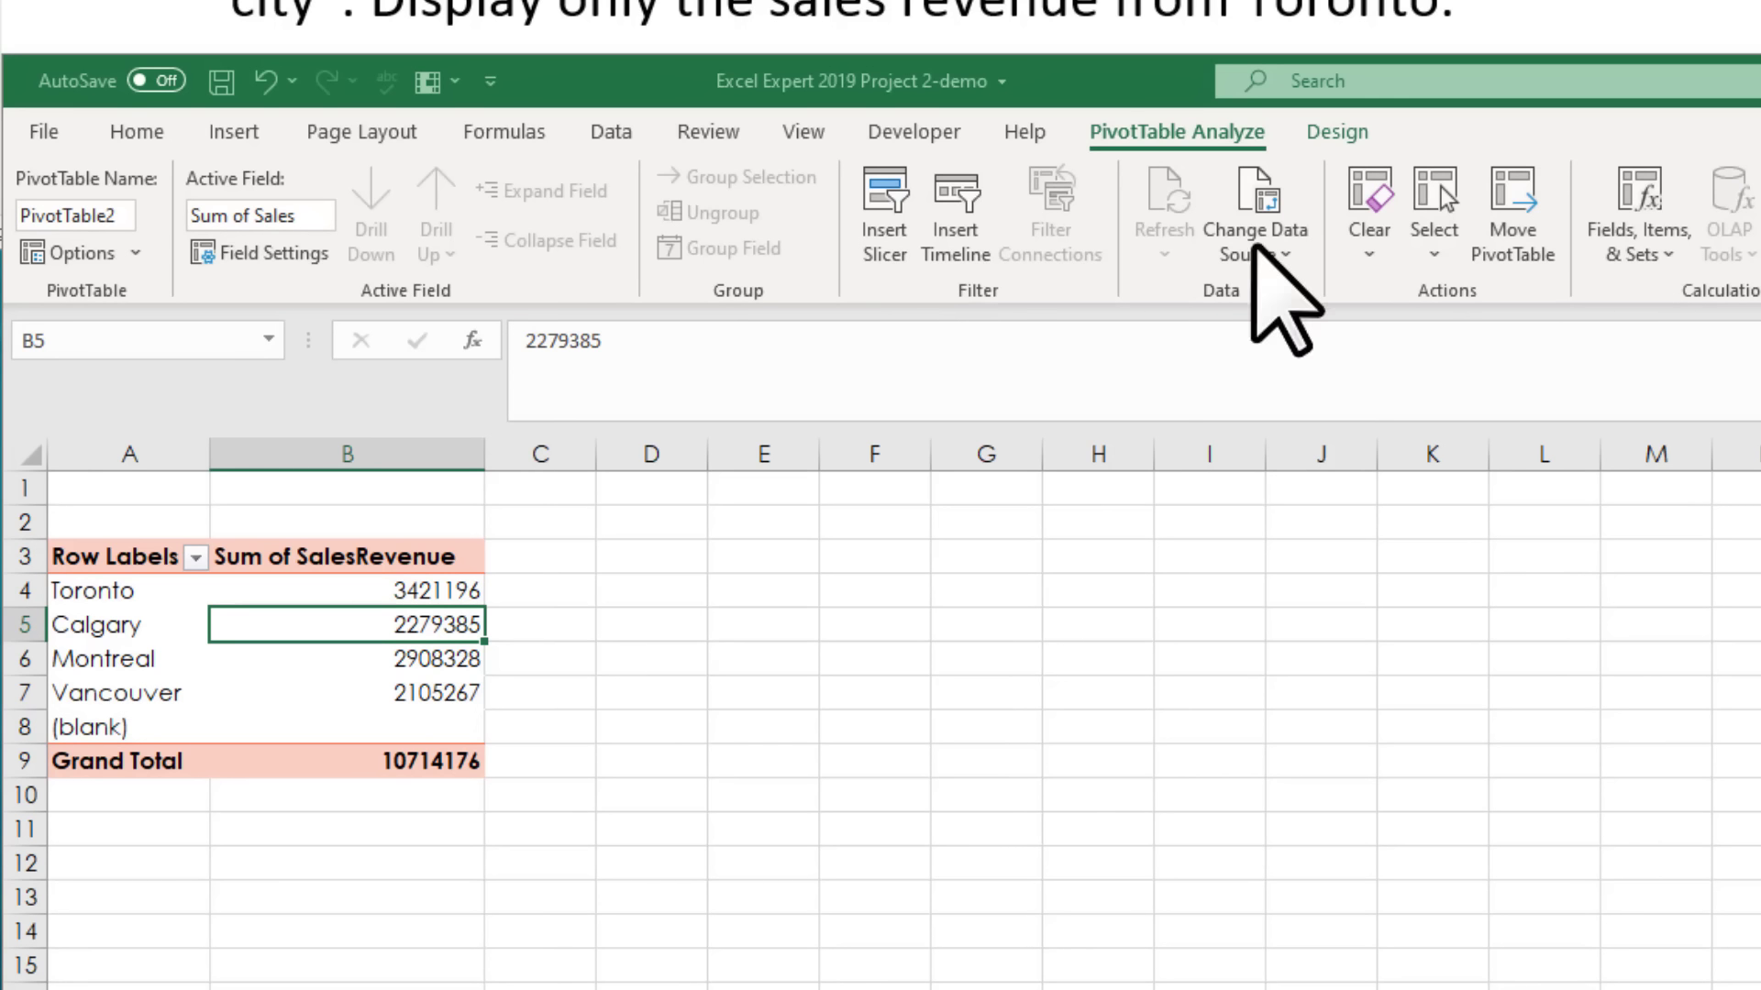
left_click_drag(1752, 353, 1227, 333)
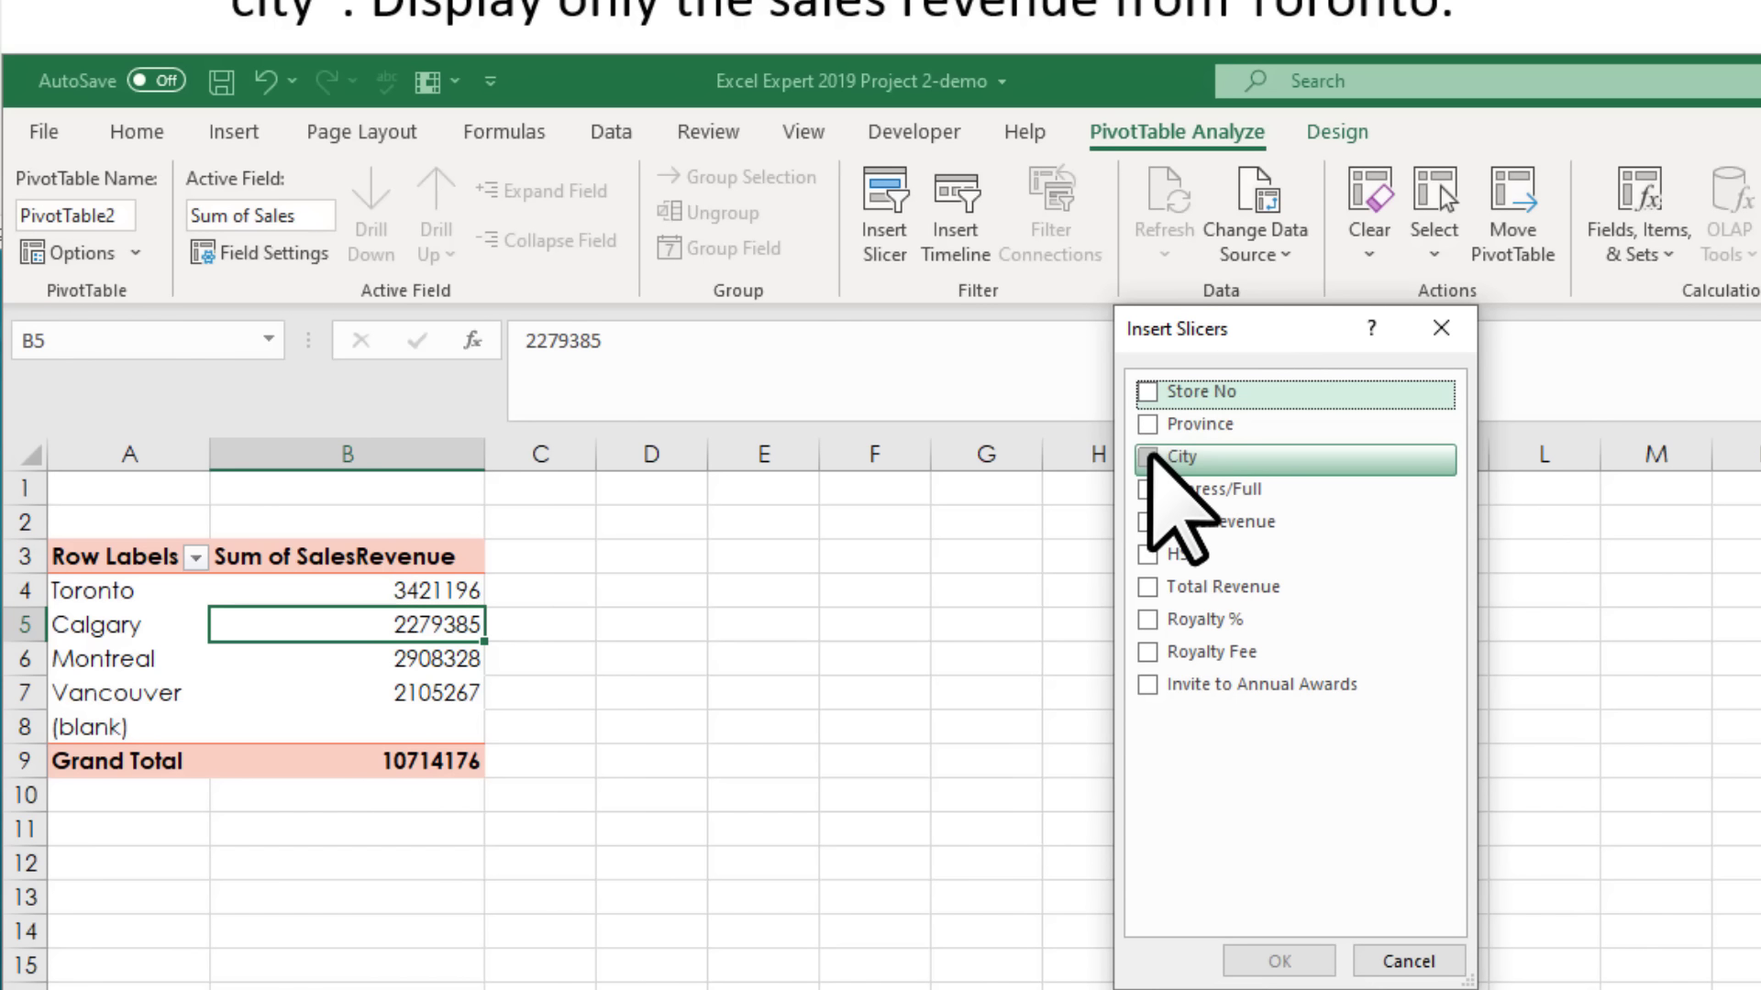
left_click(1158, 456)
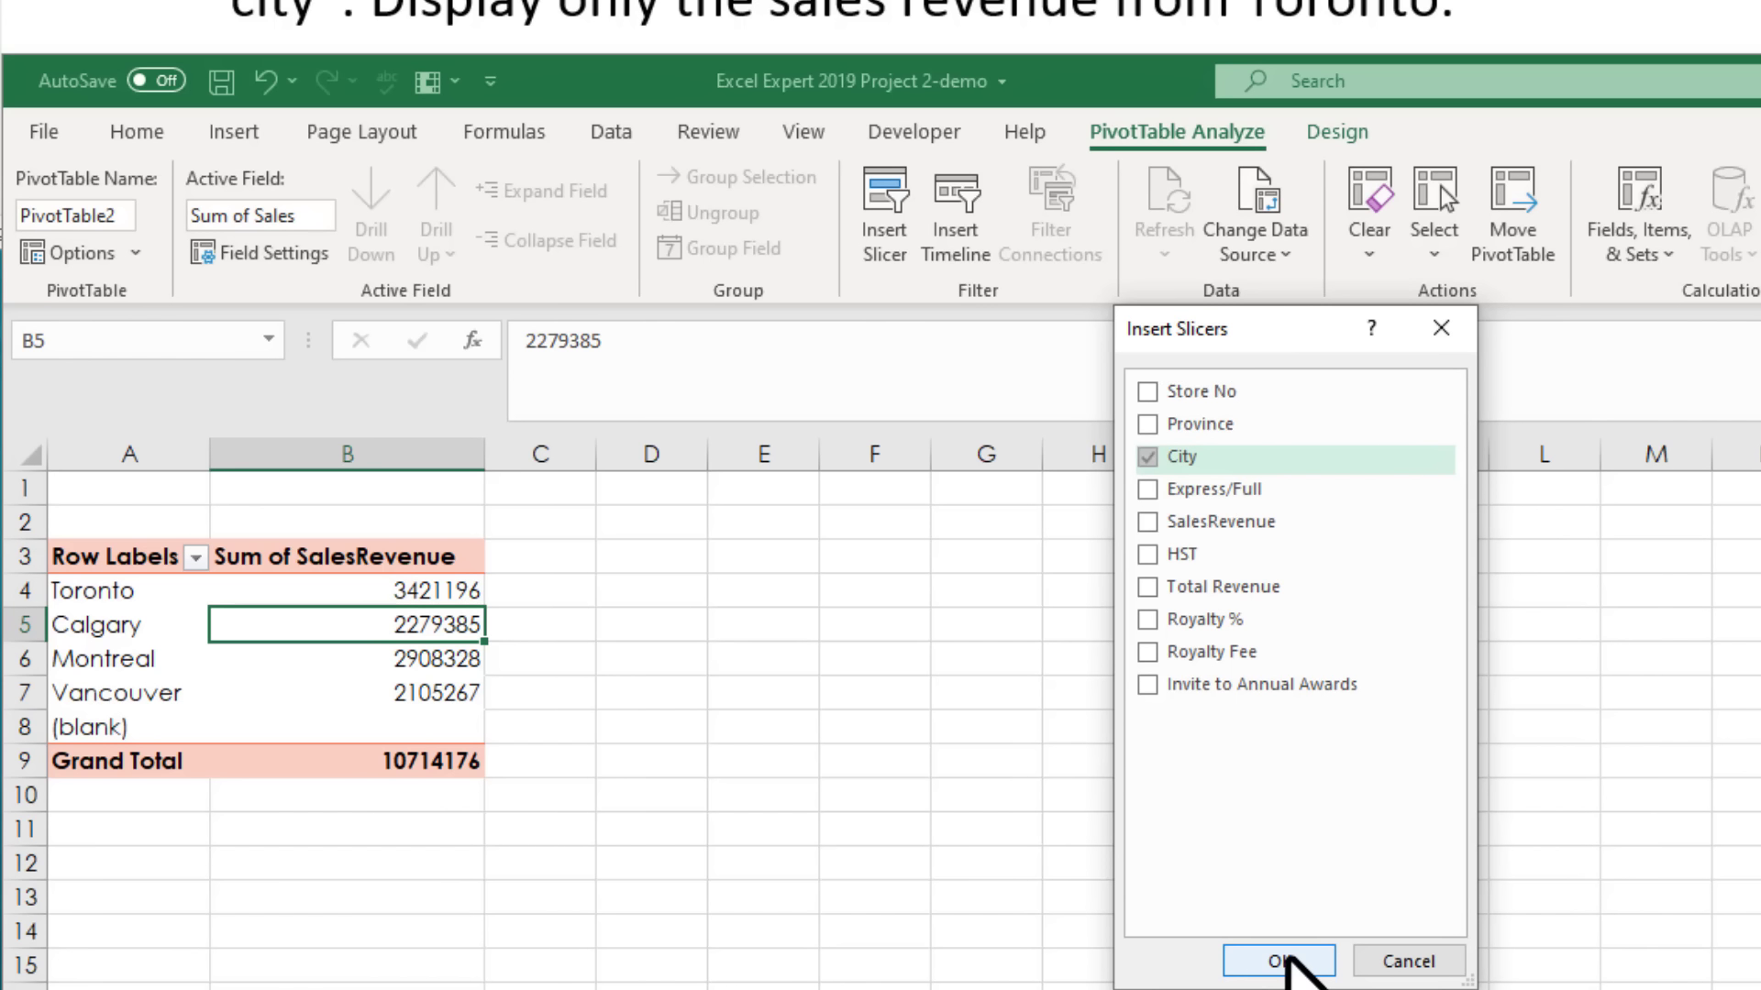
left_click(1287, 959)
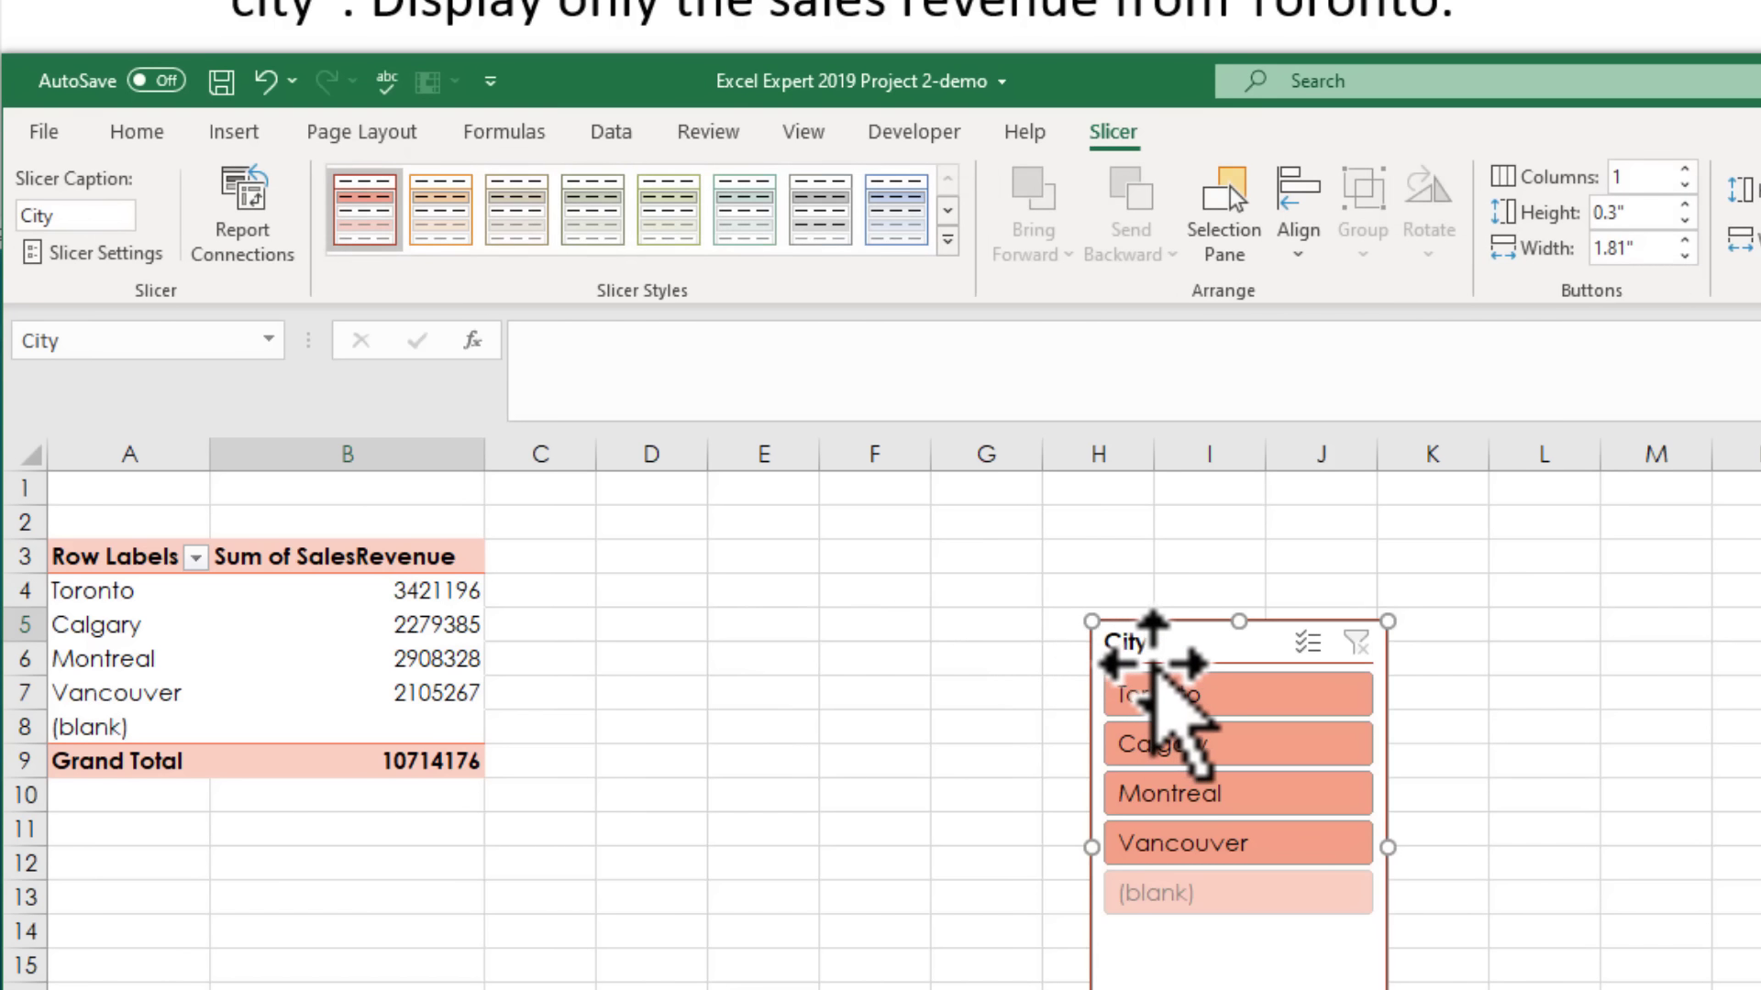
left_click_drag(1173, 642, 580, 508)
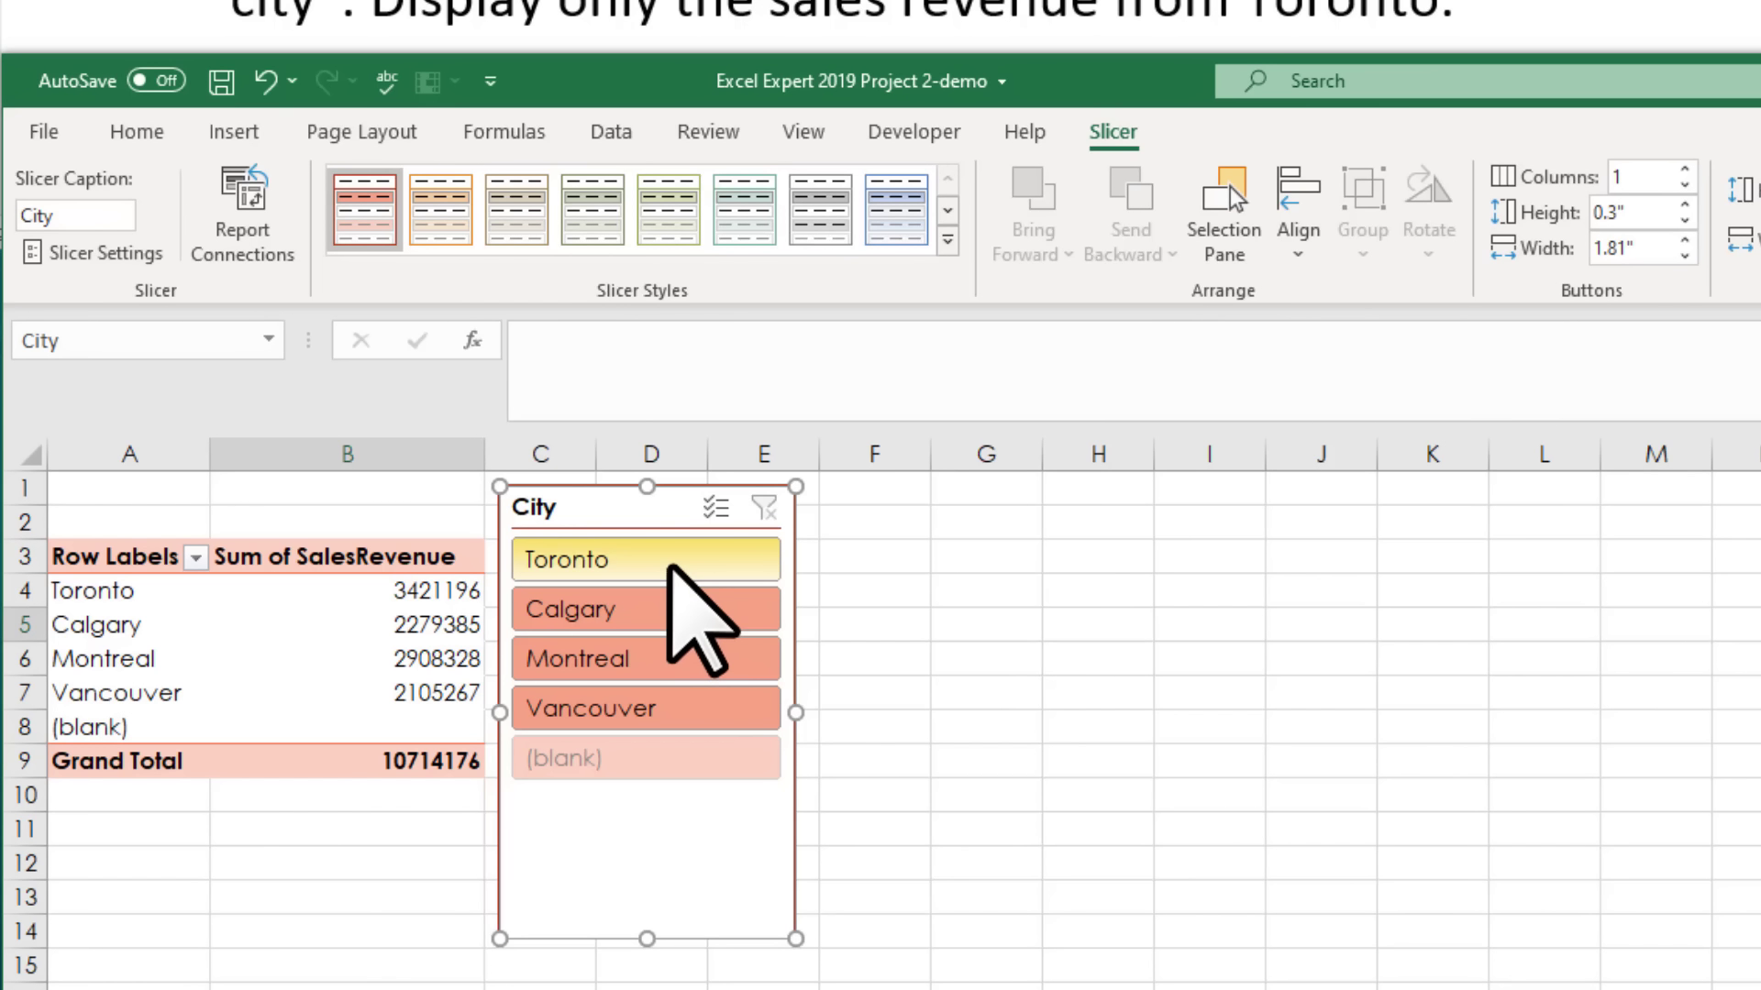
Try the City slicer by adding Calgary, Montreal and Vancouver to the Toronto selection, and finish with the PivotTable filtered to Toronto only
left_click(670, 568)
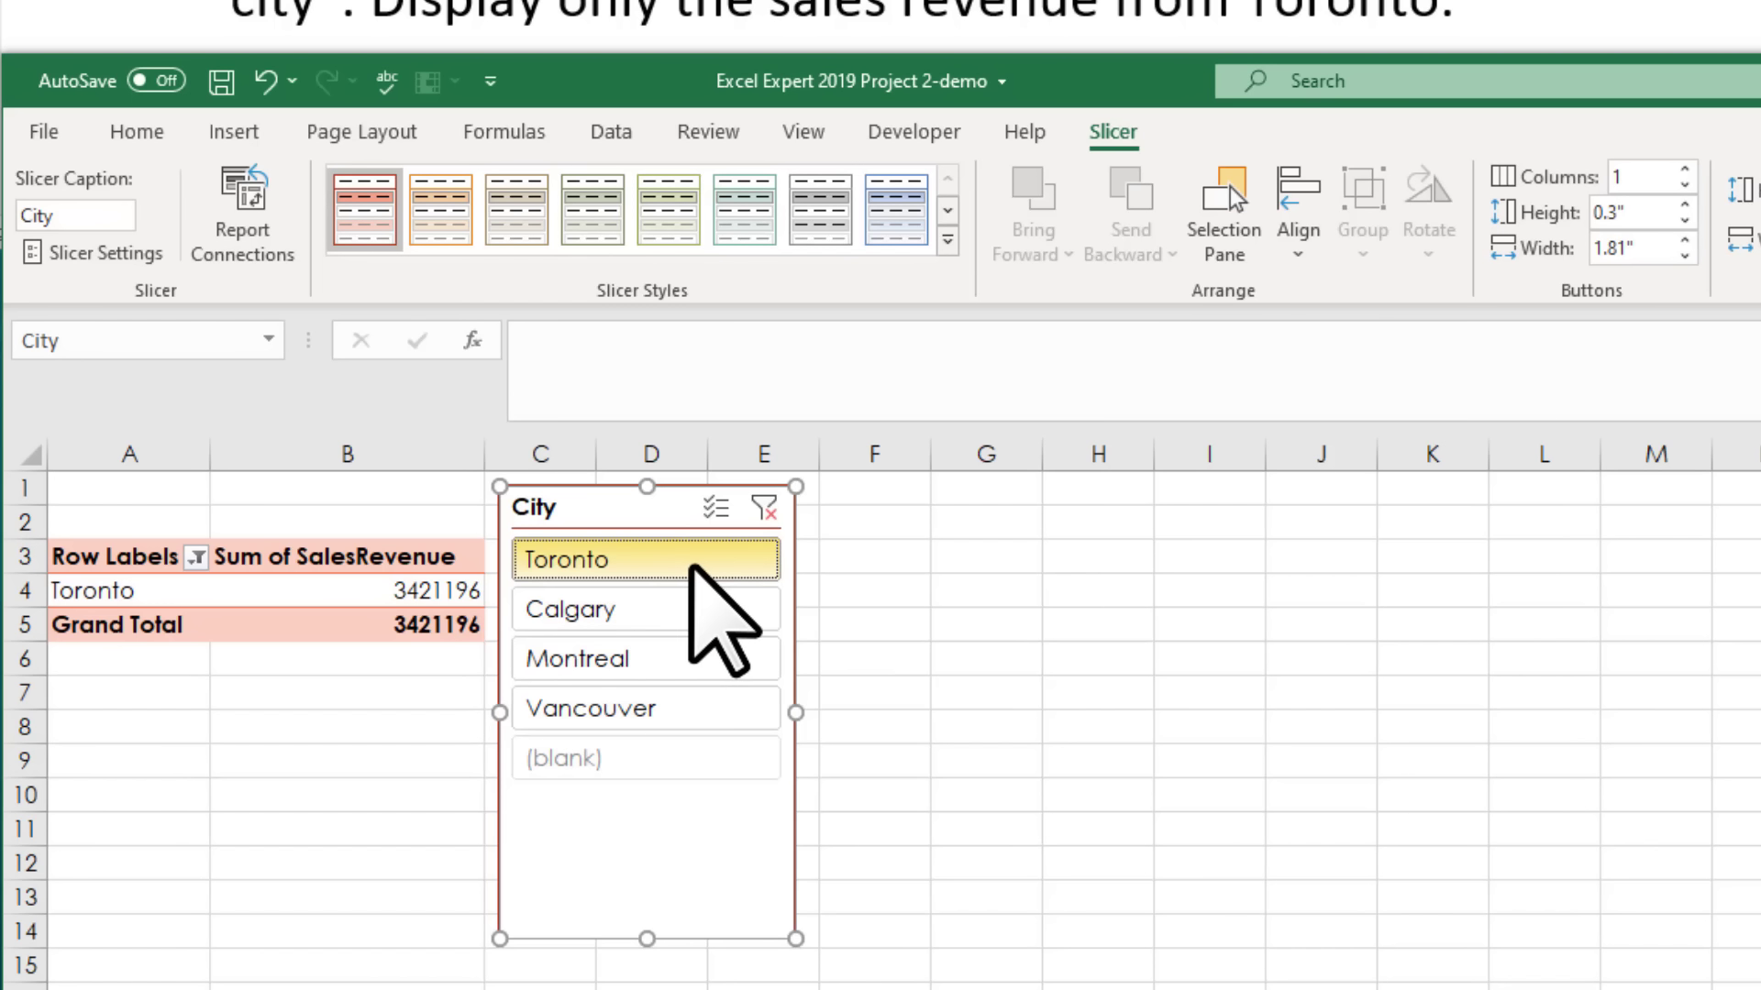
left_click(670, 613, "ctrl")
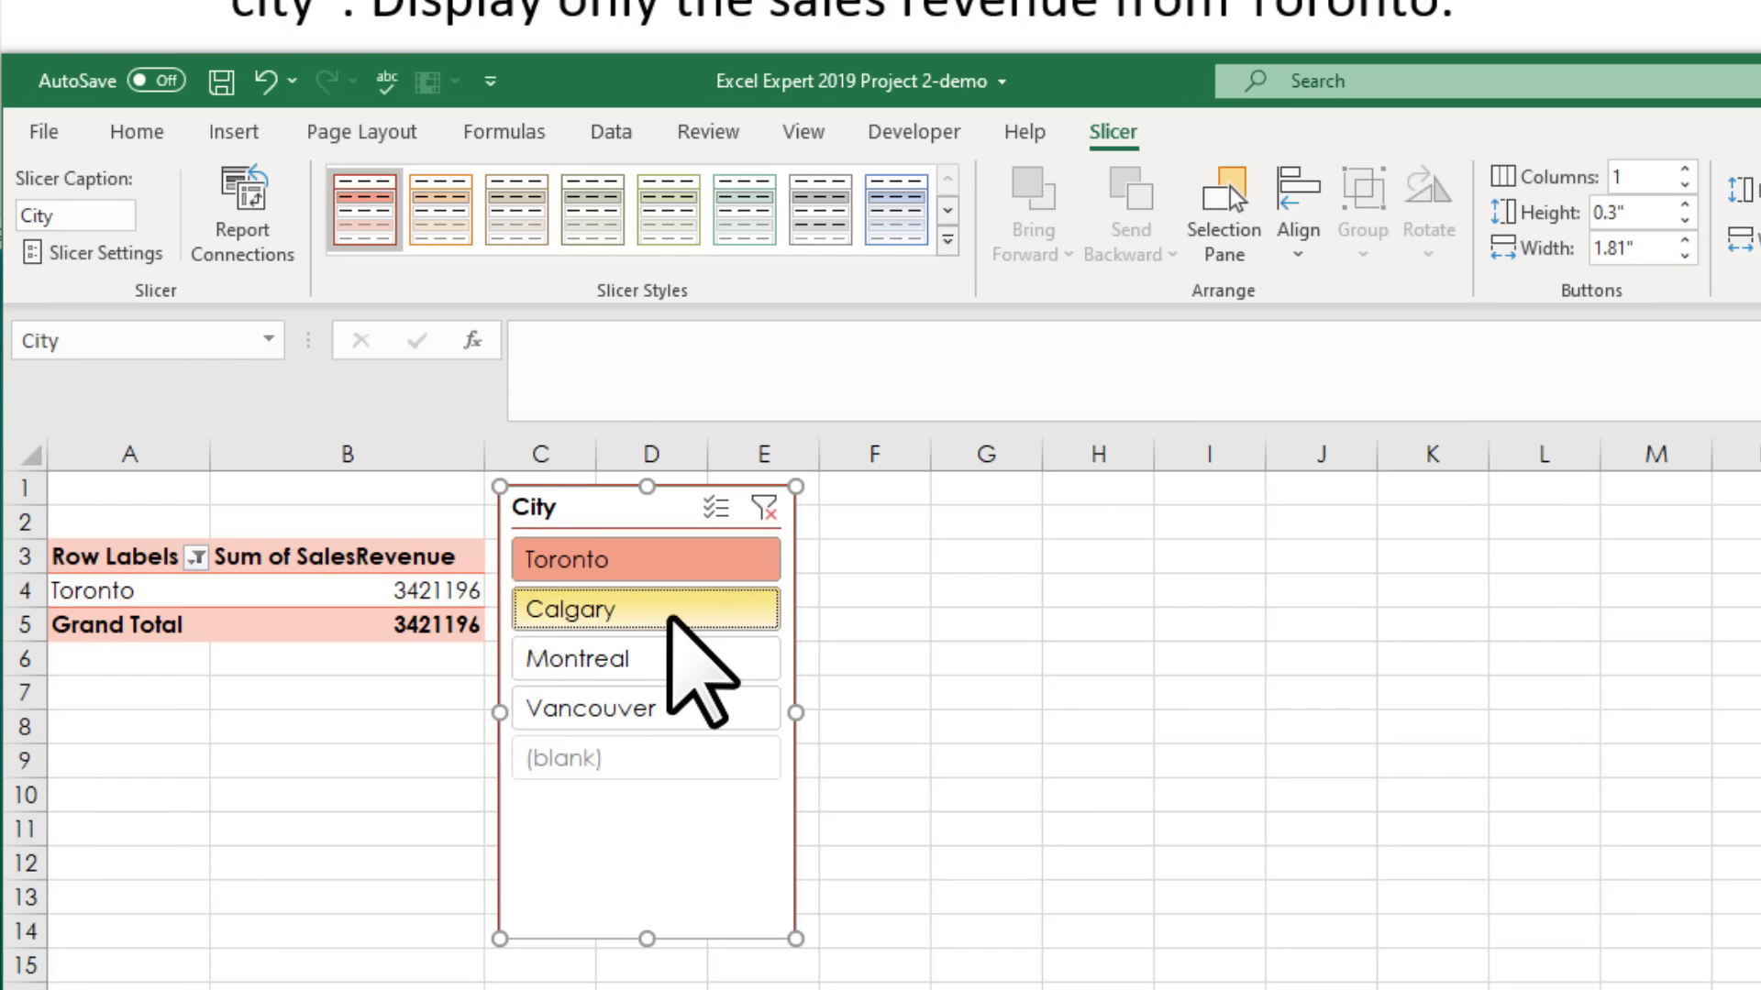
left_click(675, 661, "ctrl")
left_click(675, 709, "ctrl")
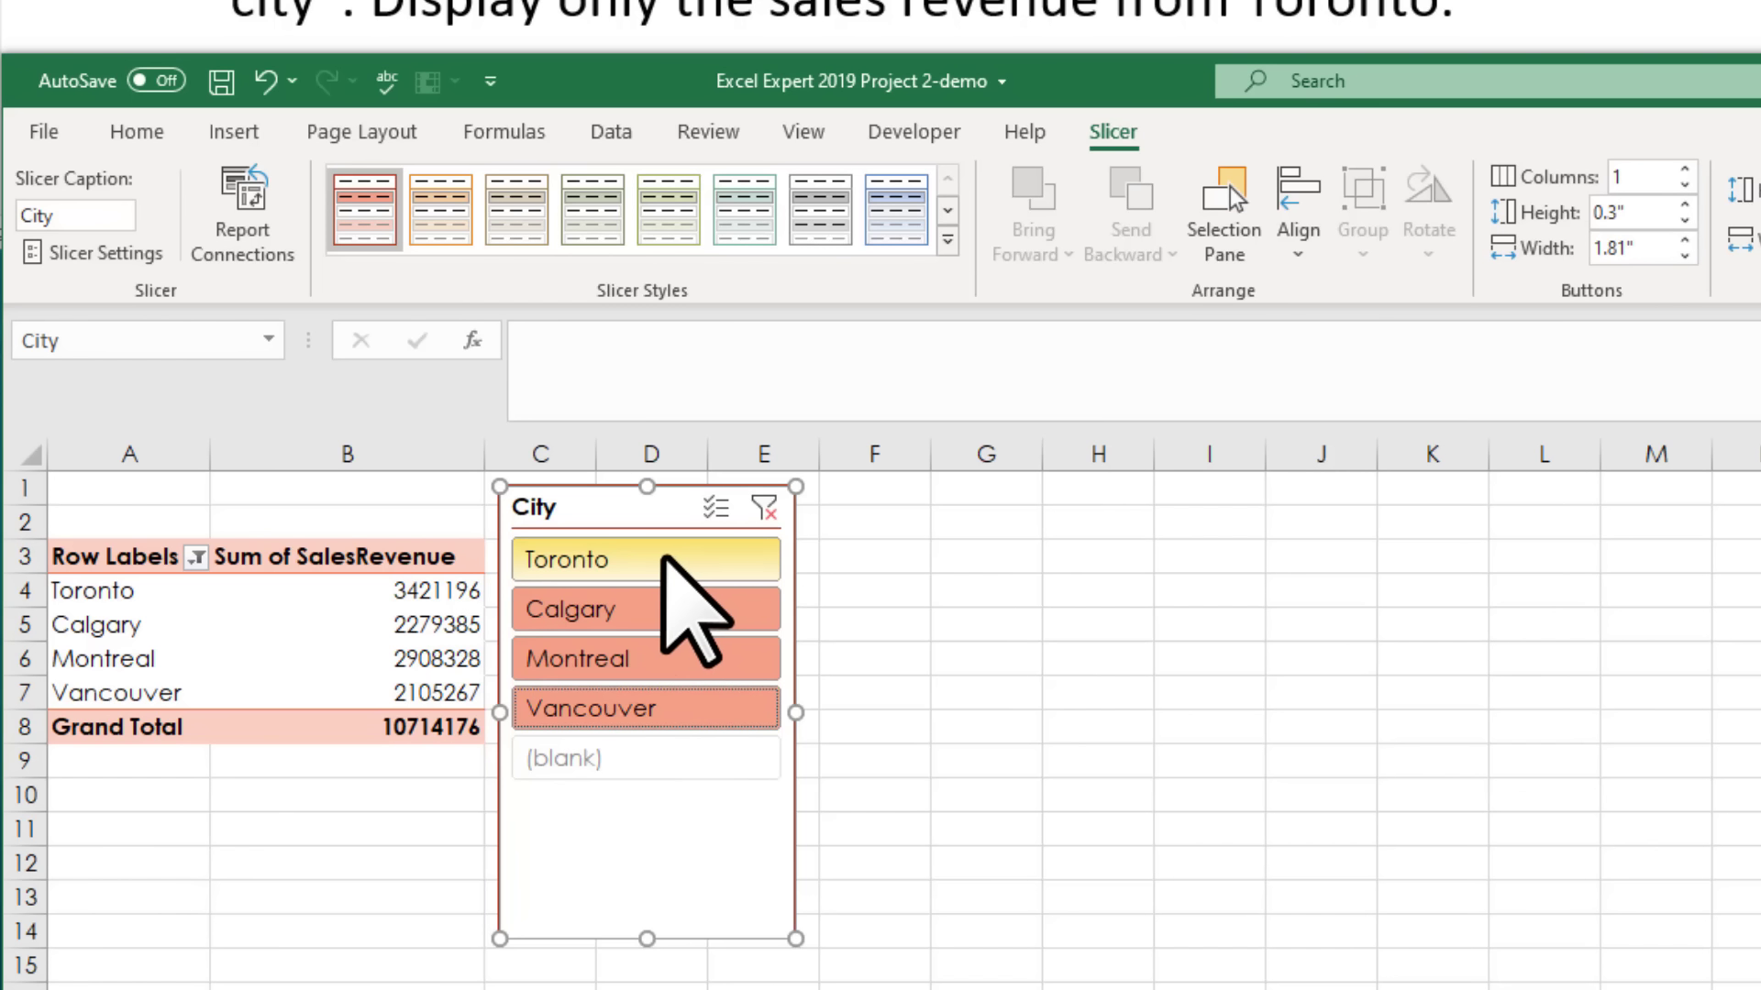
left_click(662, 557)
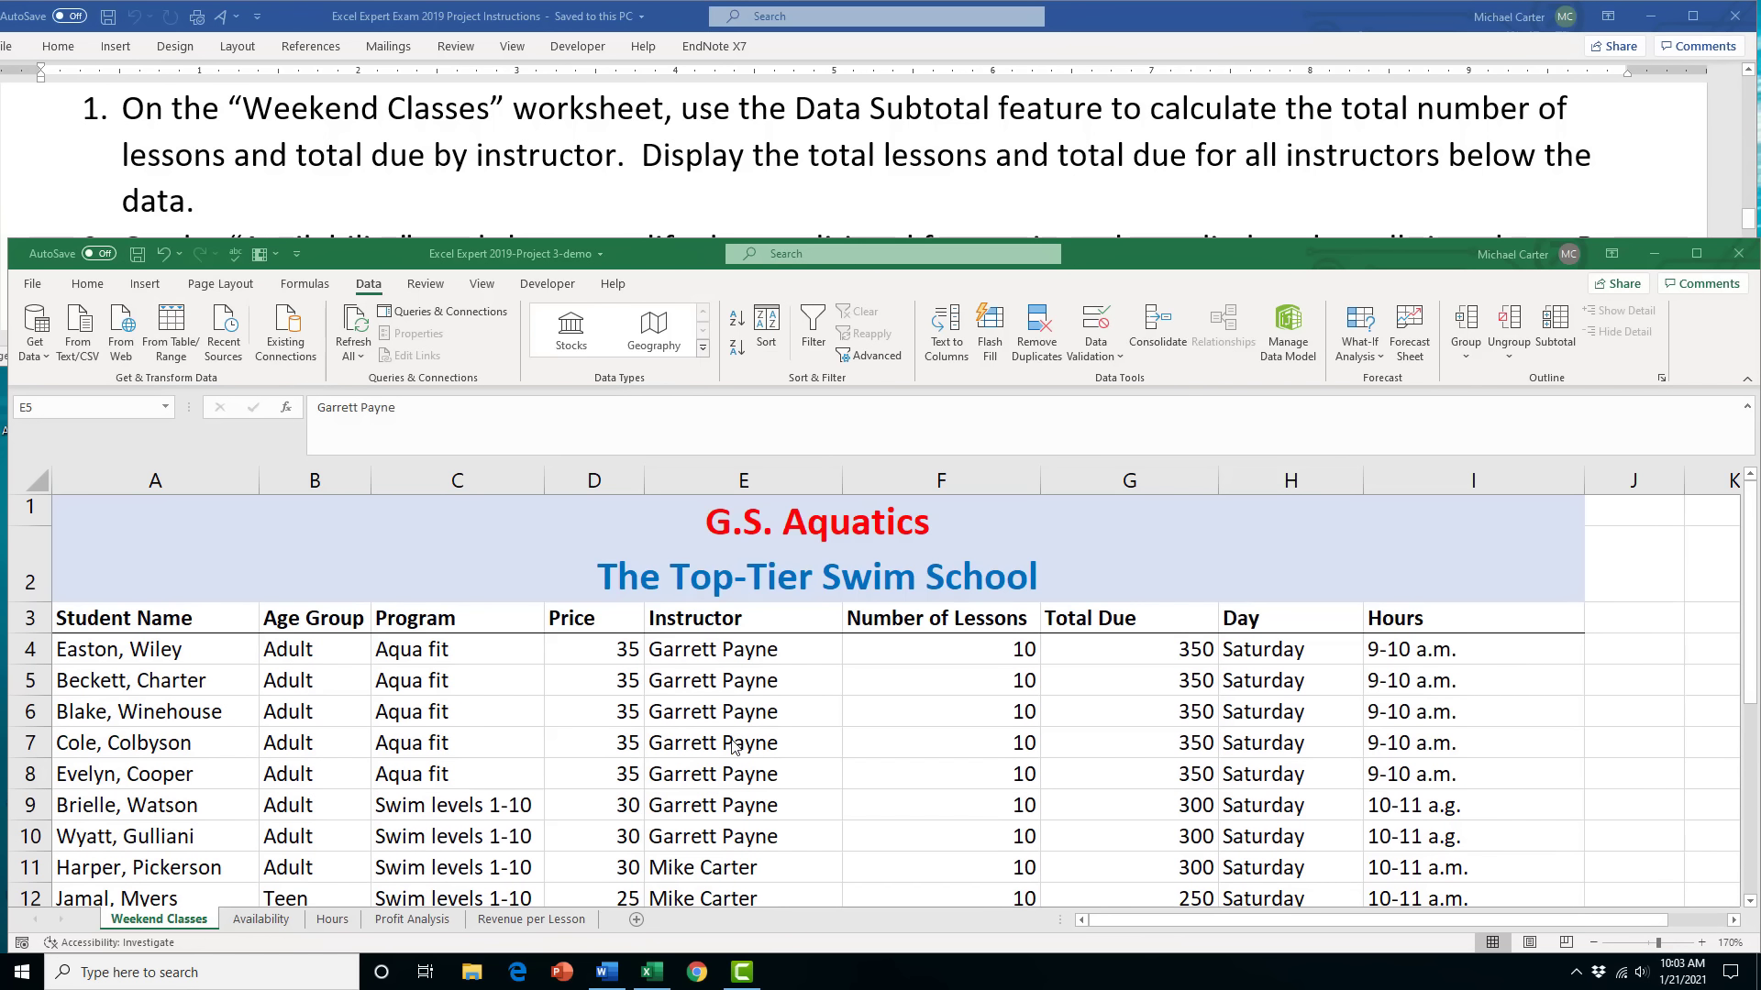
Examine the Instructor column on the Weekend Classes sheet of Project 3 to check that the rows are grouped by instructor
scroll(669, 676, "down", 1)
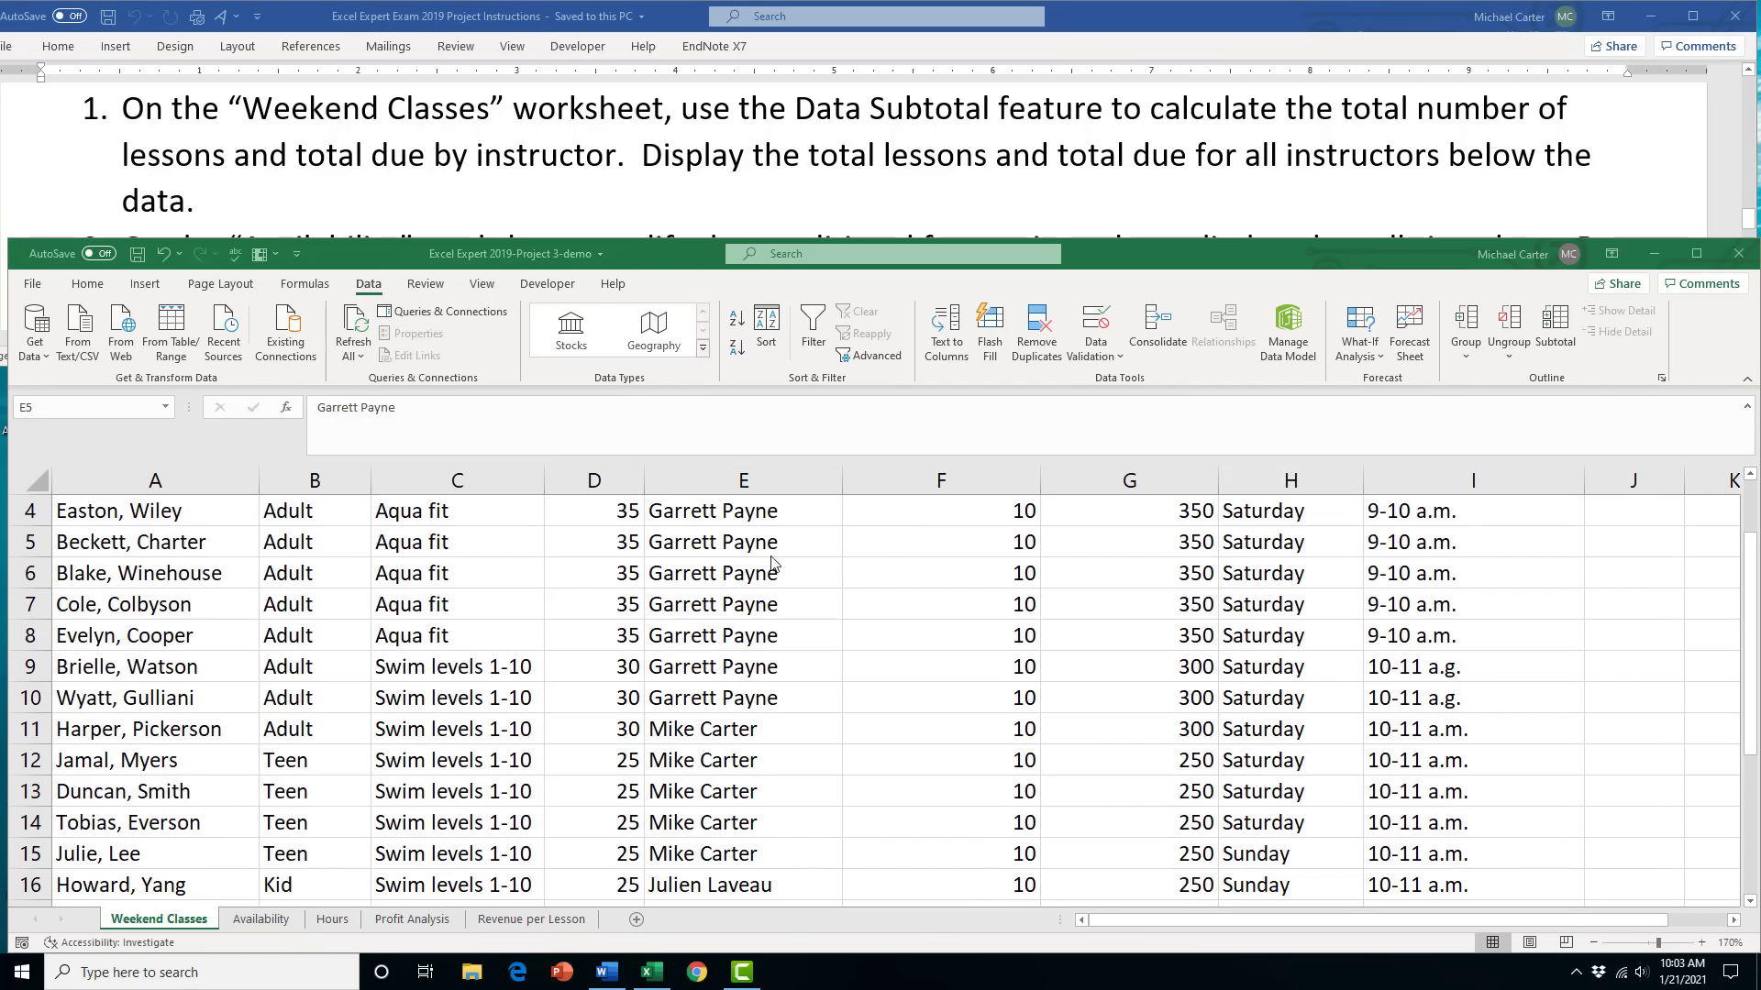
scroll(718, 704, "down", 2)
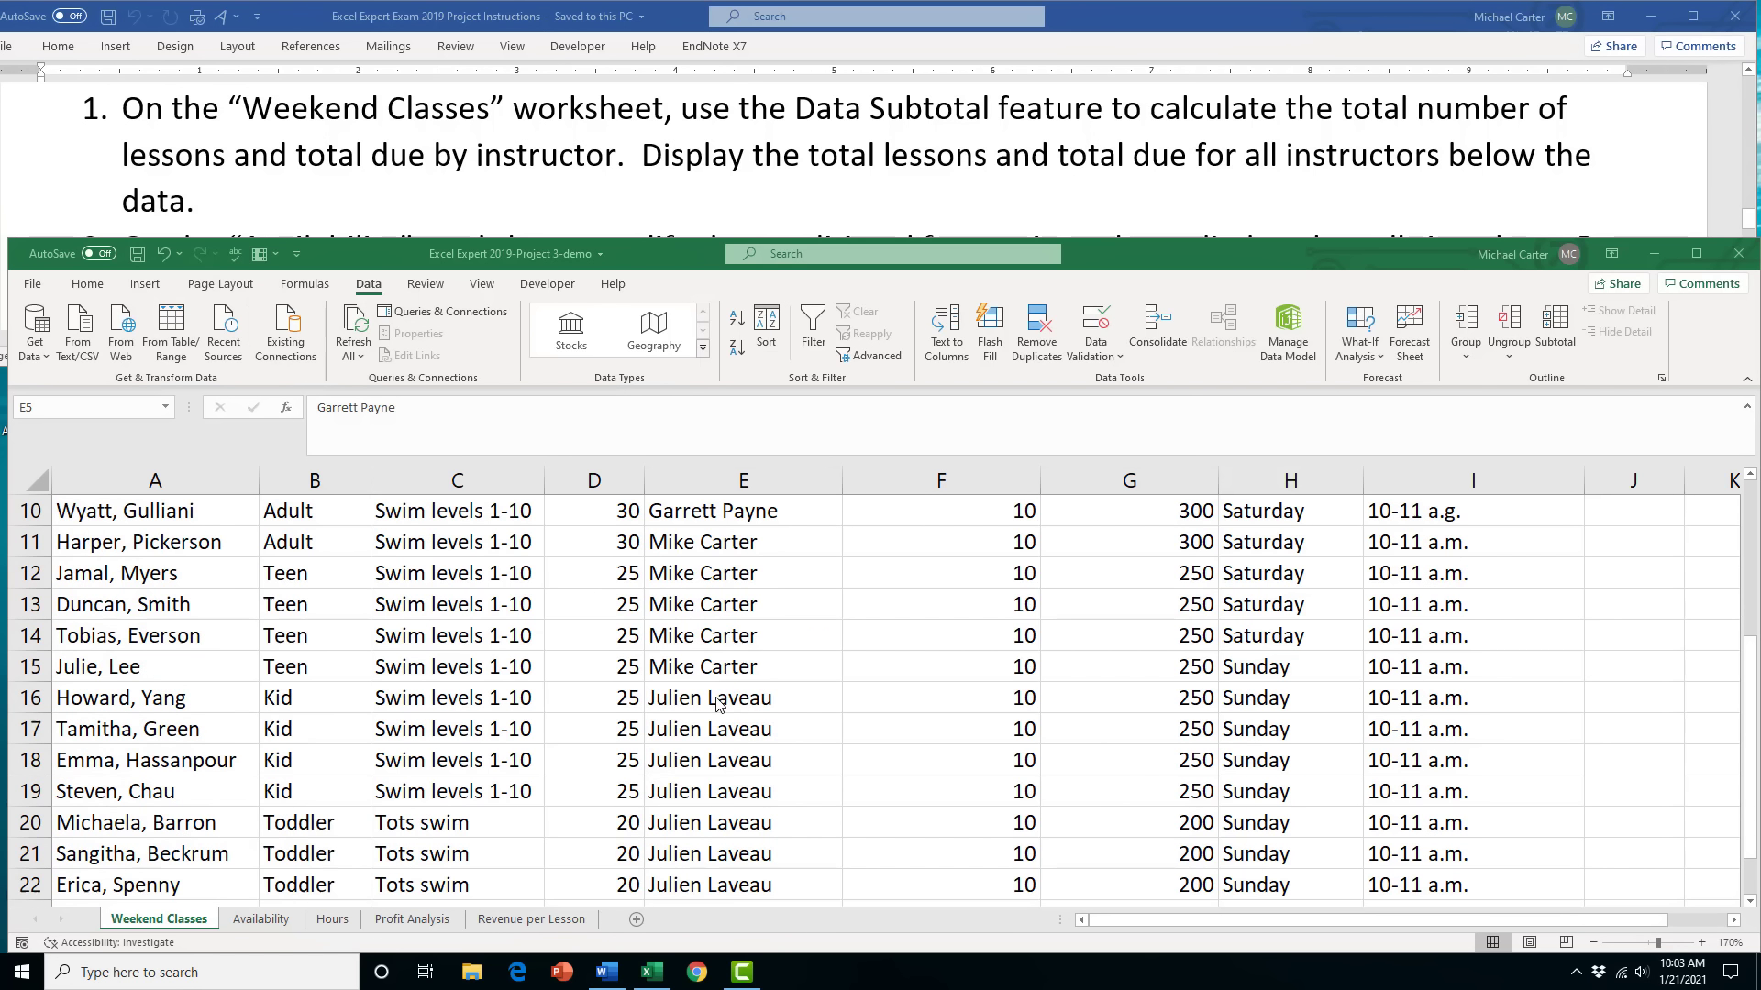
scroll(766, 830, "up", 3)
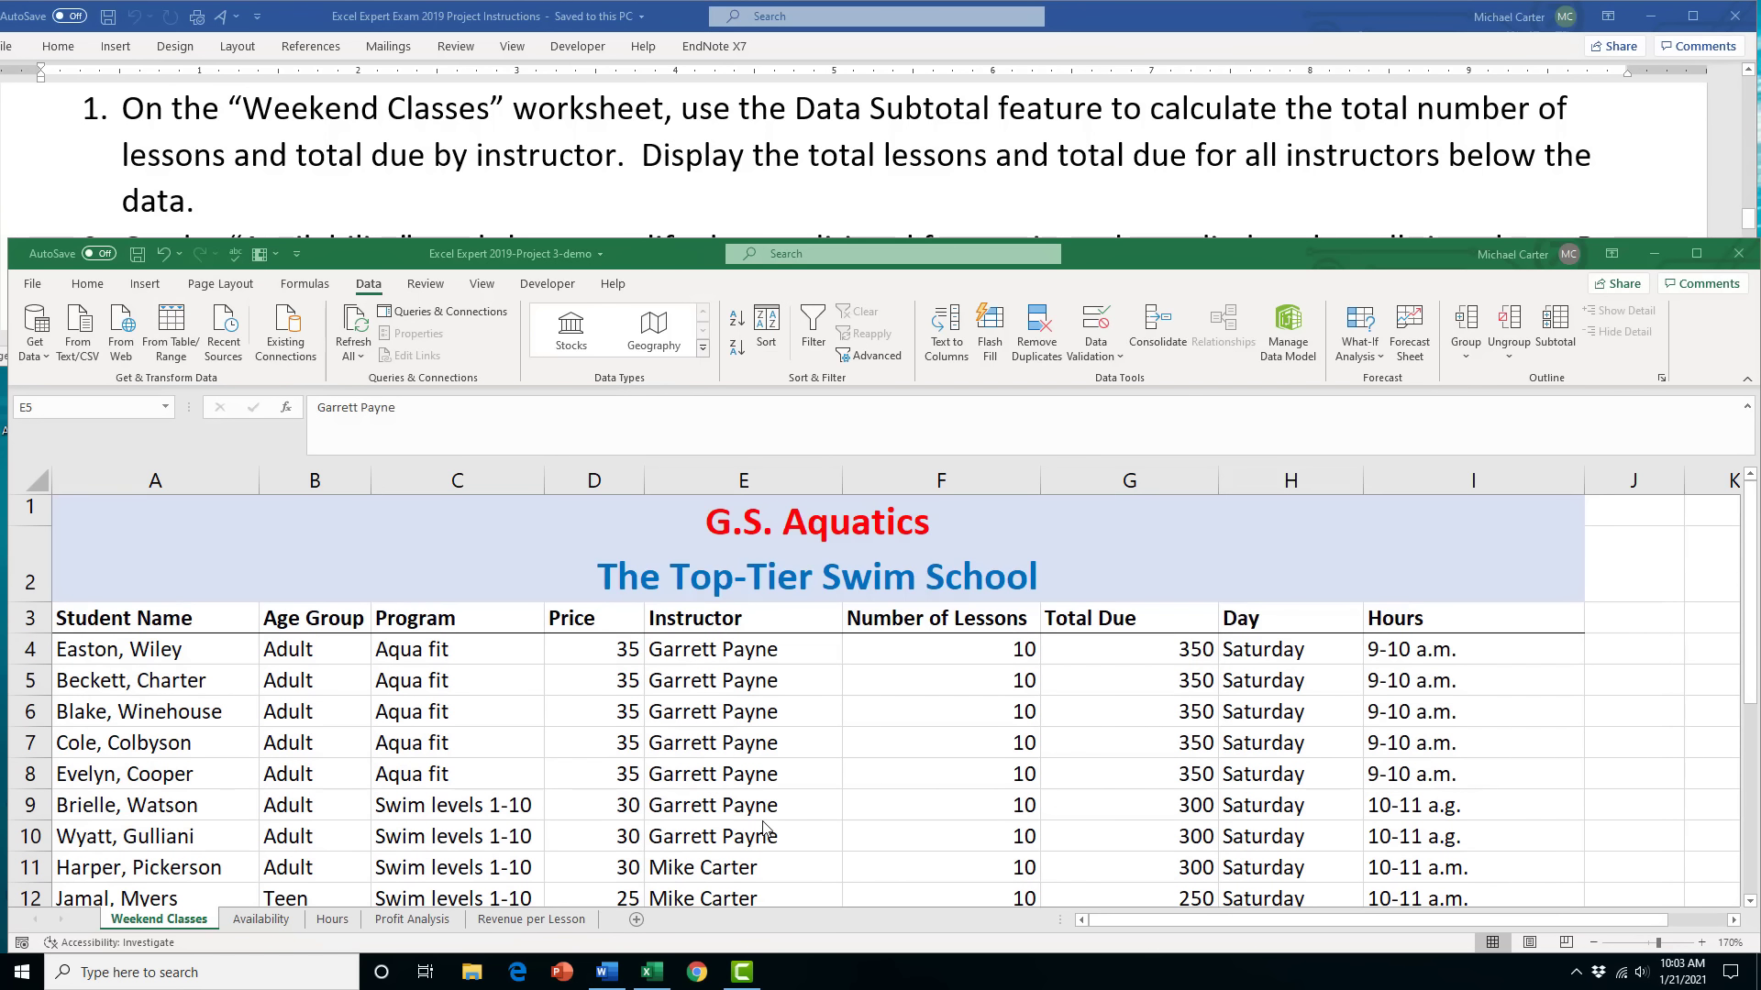
scroll(714, 725, "down", 2)
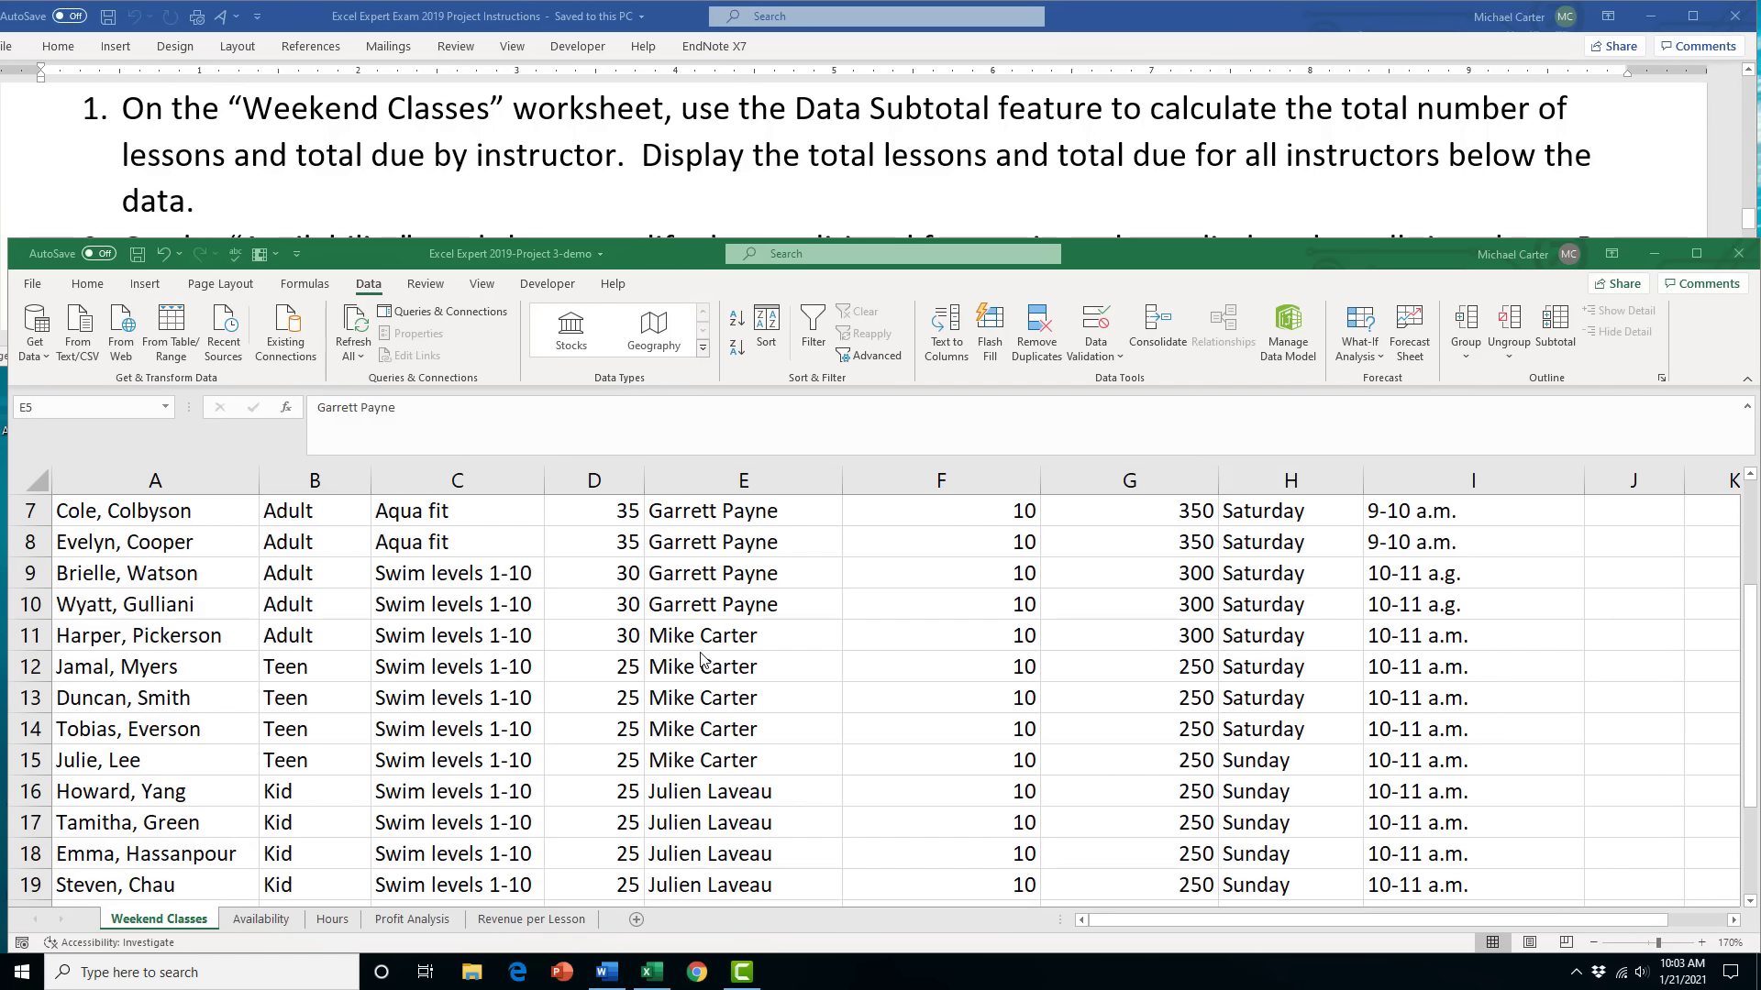
scroll(697, 679, "down", 1)
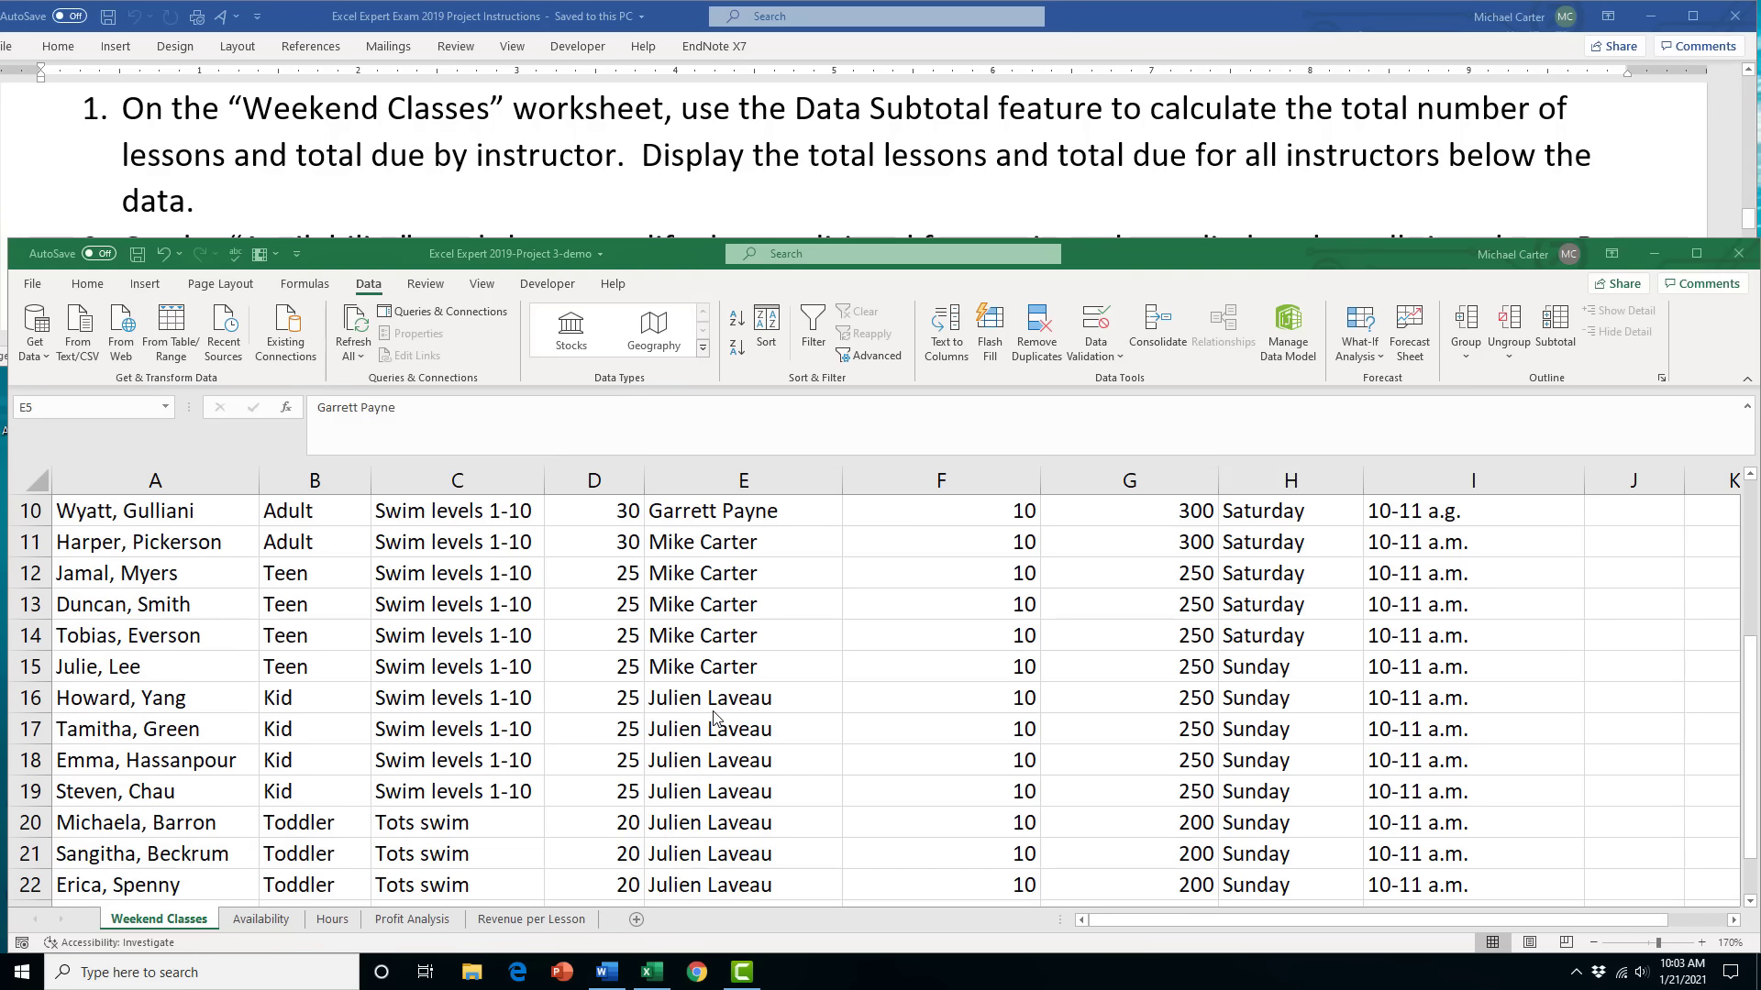
scroll(699, 716, "down", 1)
scroll(722, 698, "up", 3)
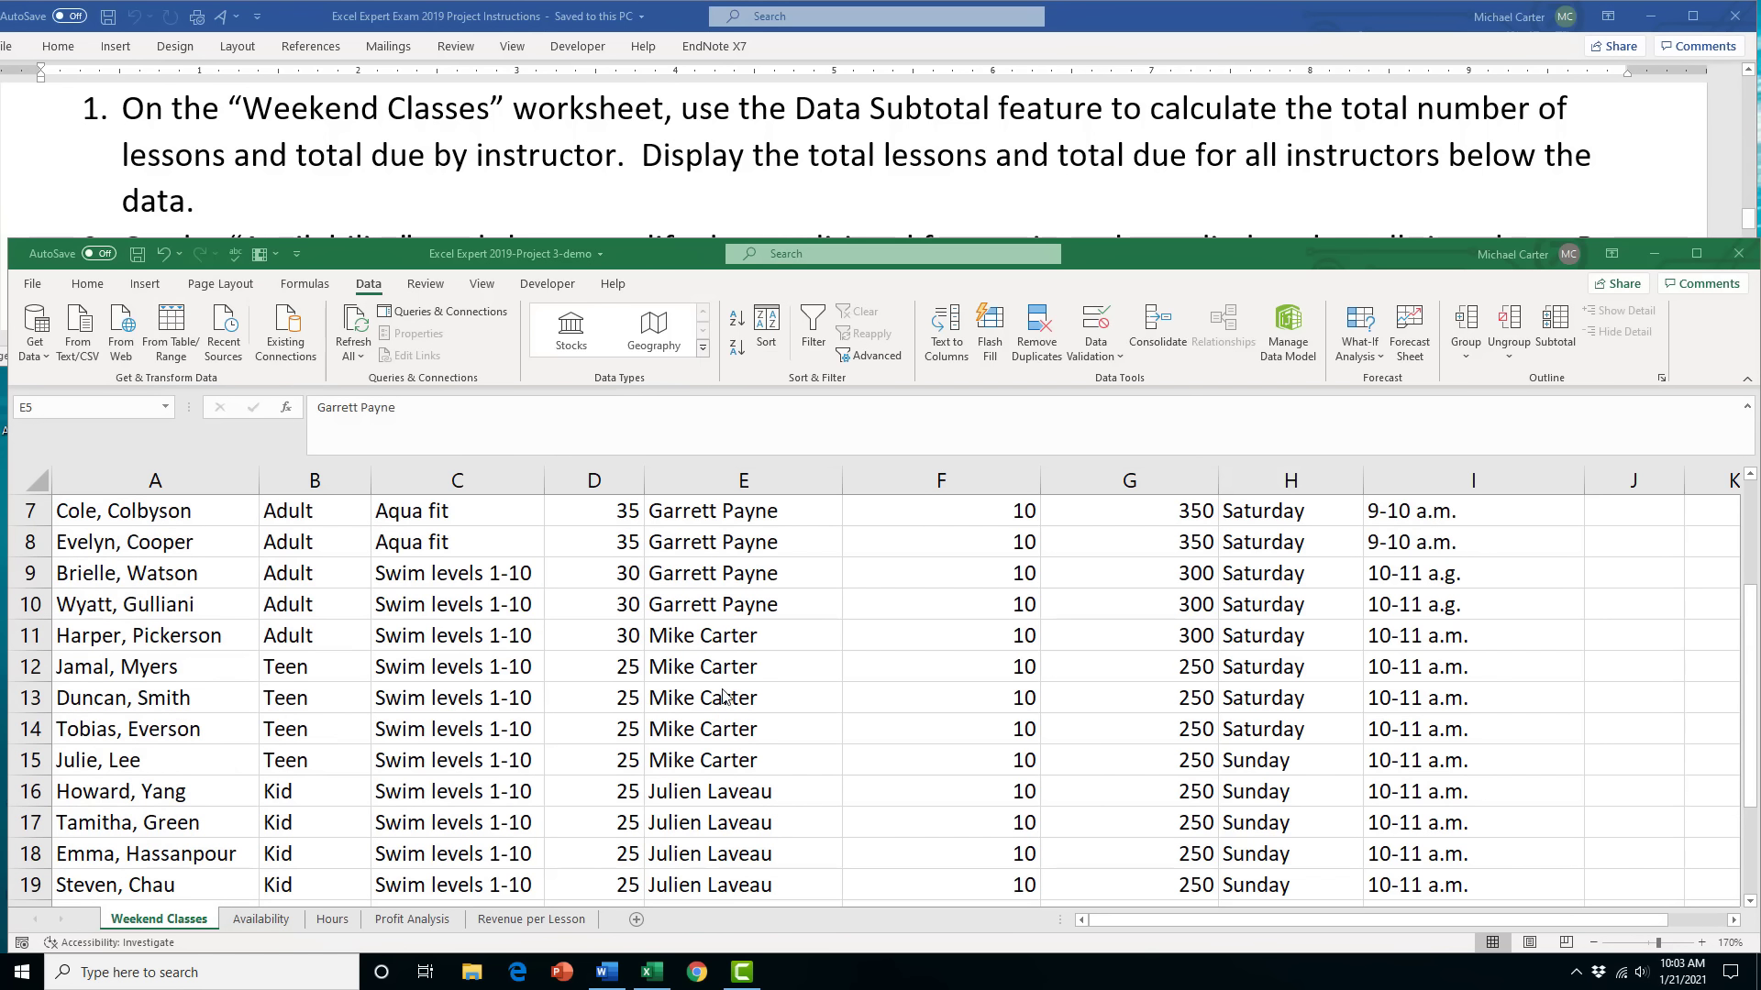
scroll(725, 697, "up", 1)
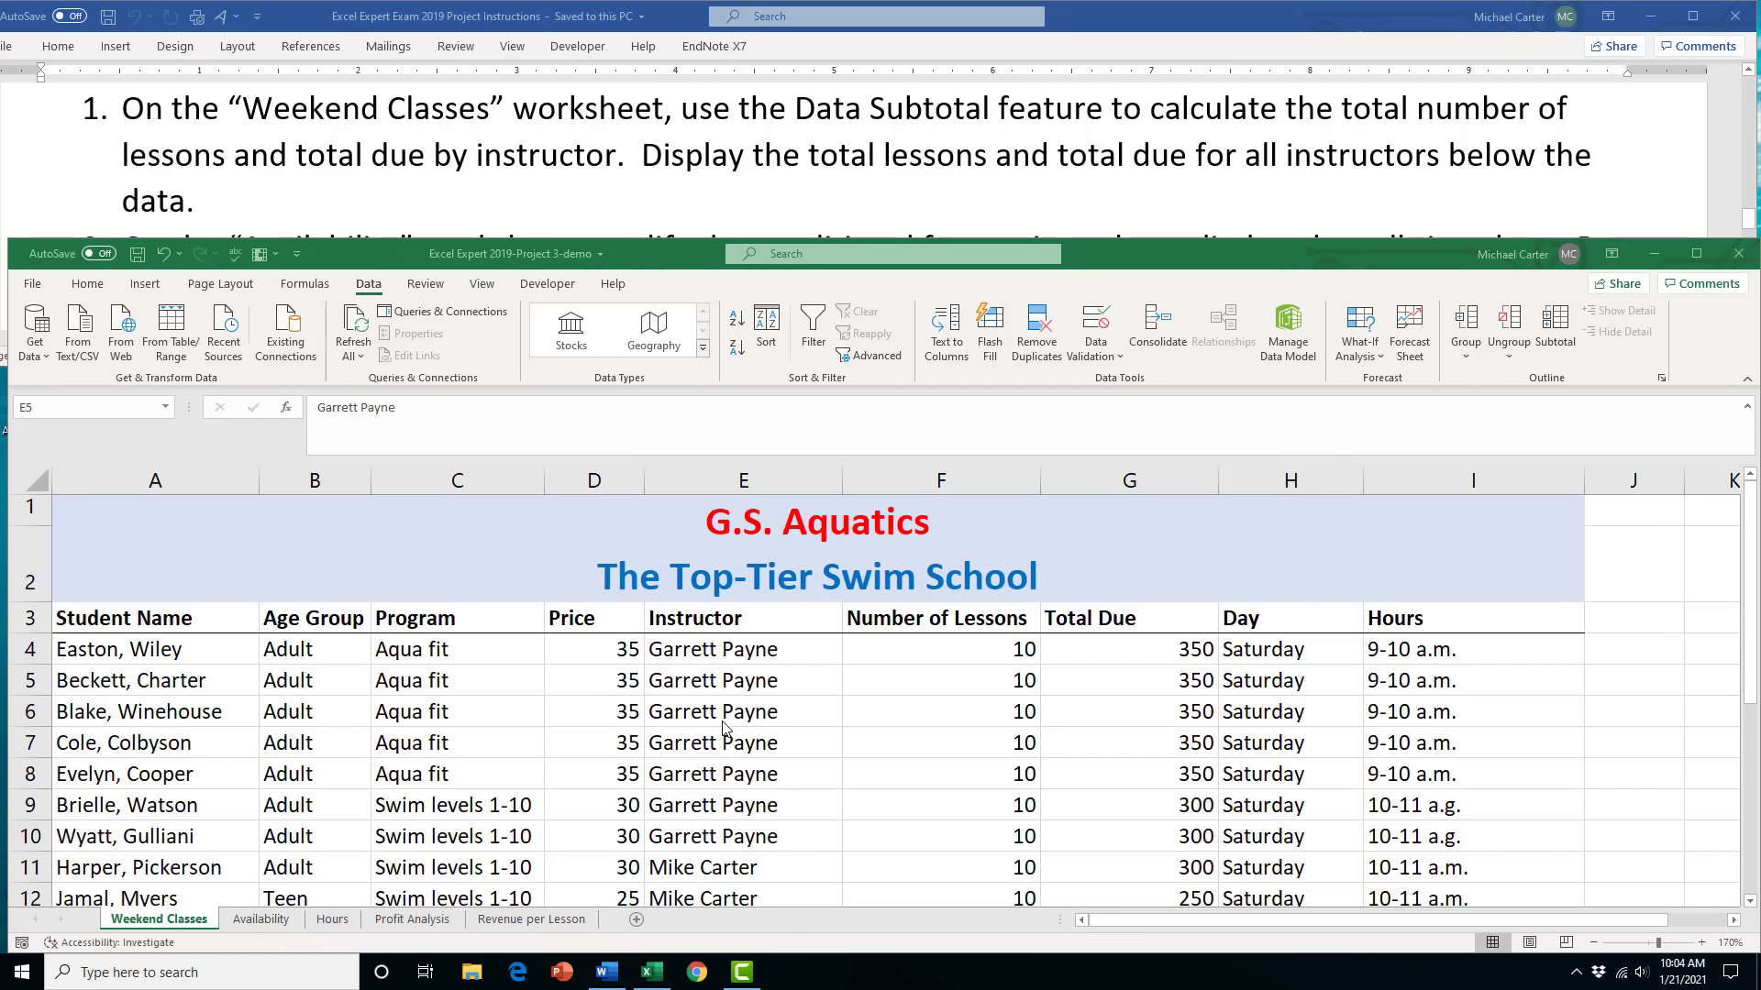
left_click(731, 680)
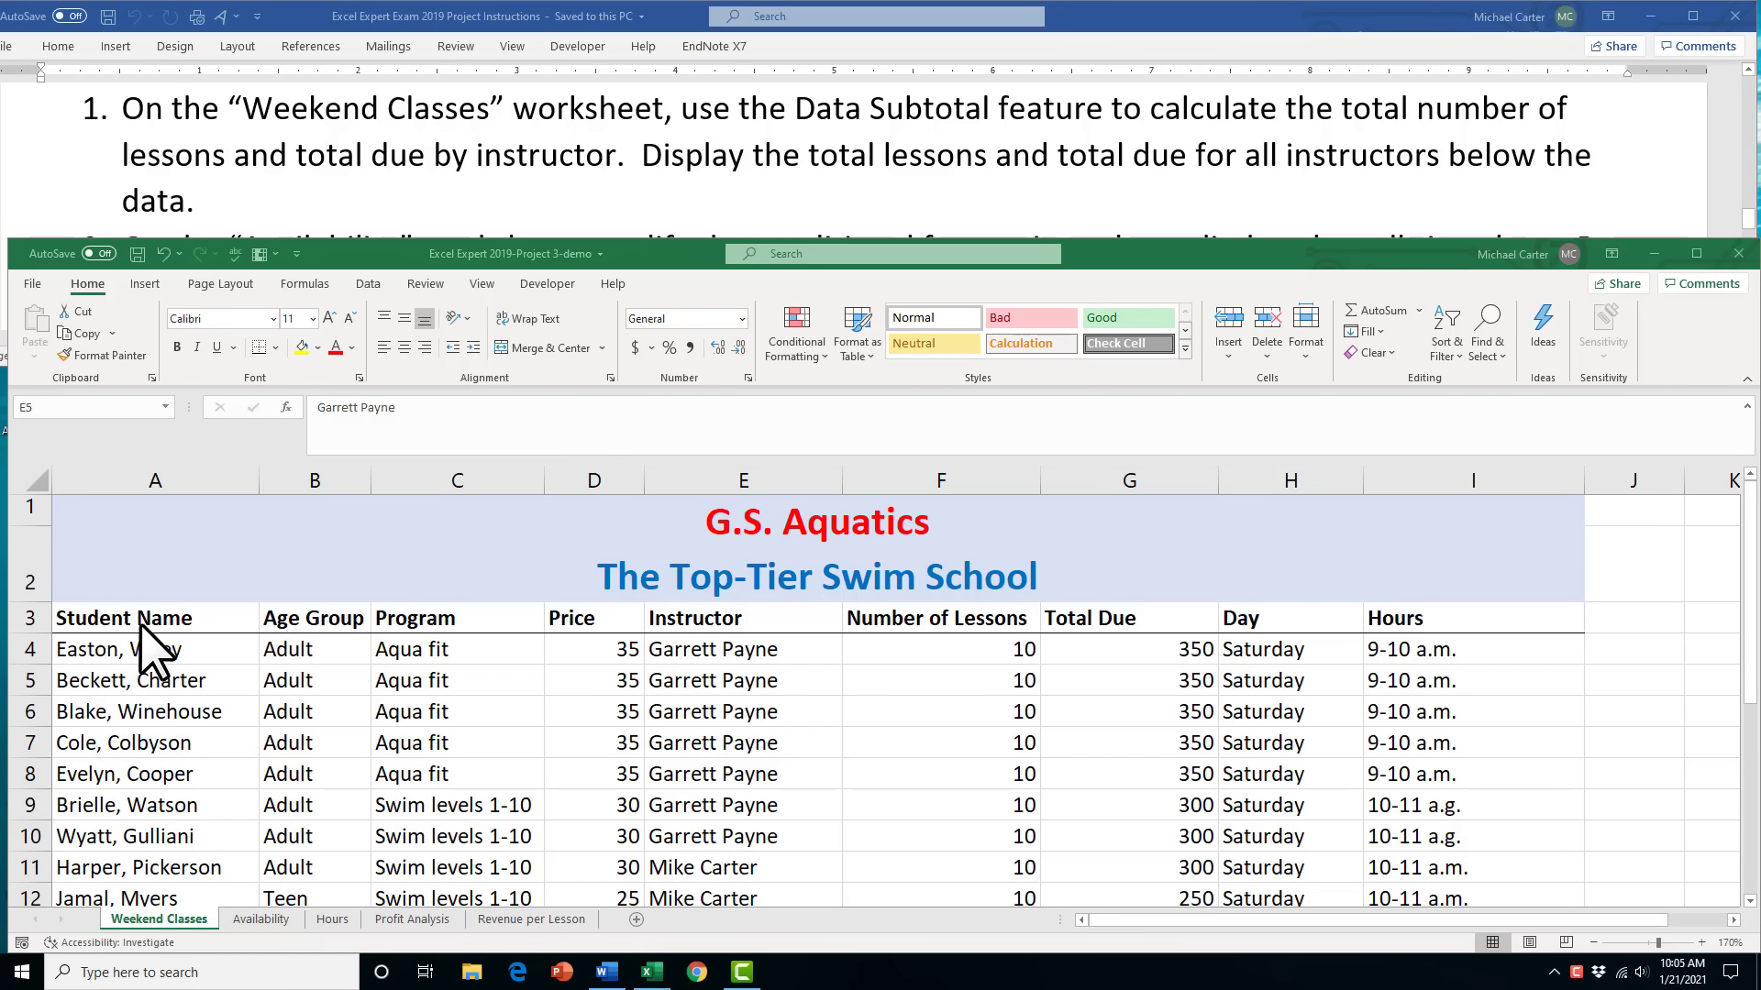
Open Subtotal for the class data A3:I24, including the header row, and set it to subtotal at each change in Instructor
left_click_drag(141, 612, 1406, 842)
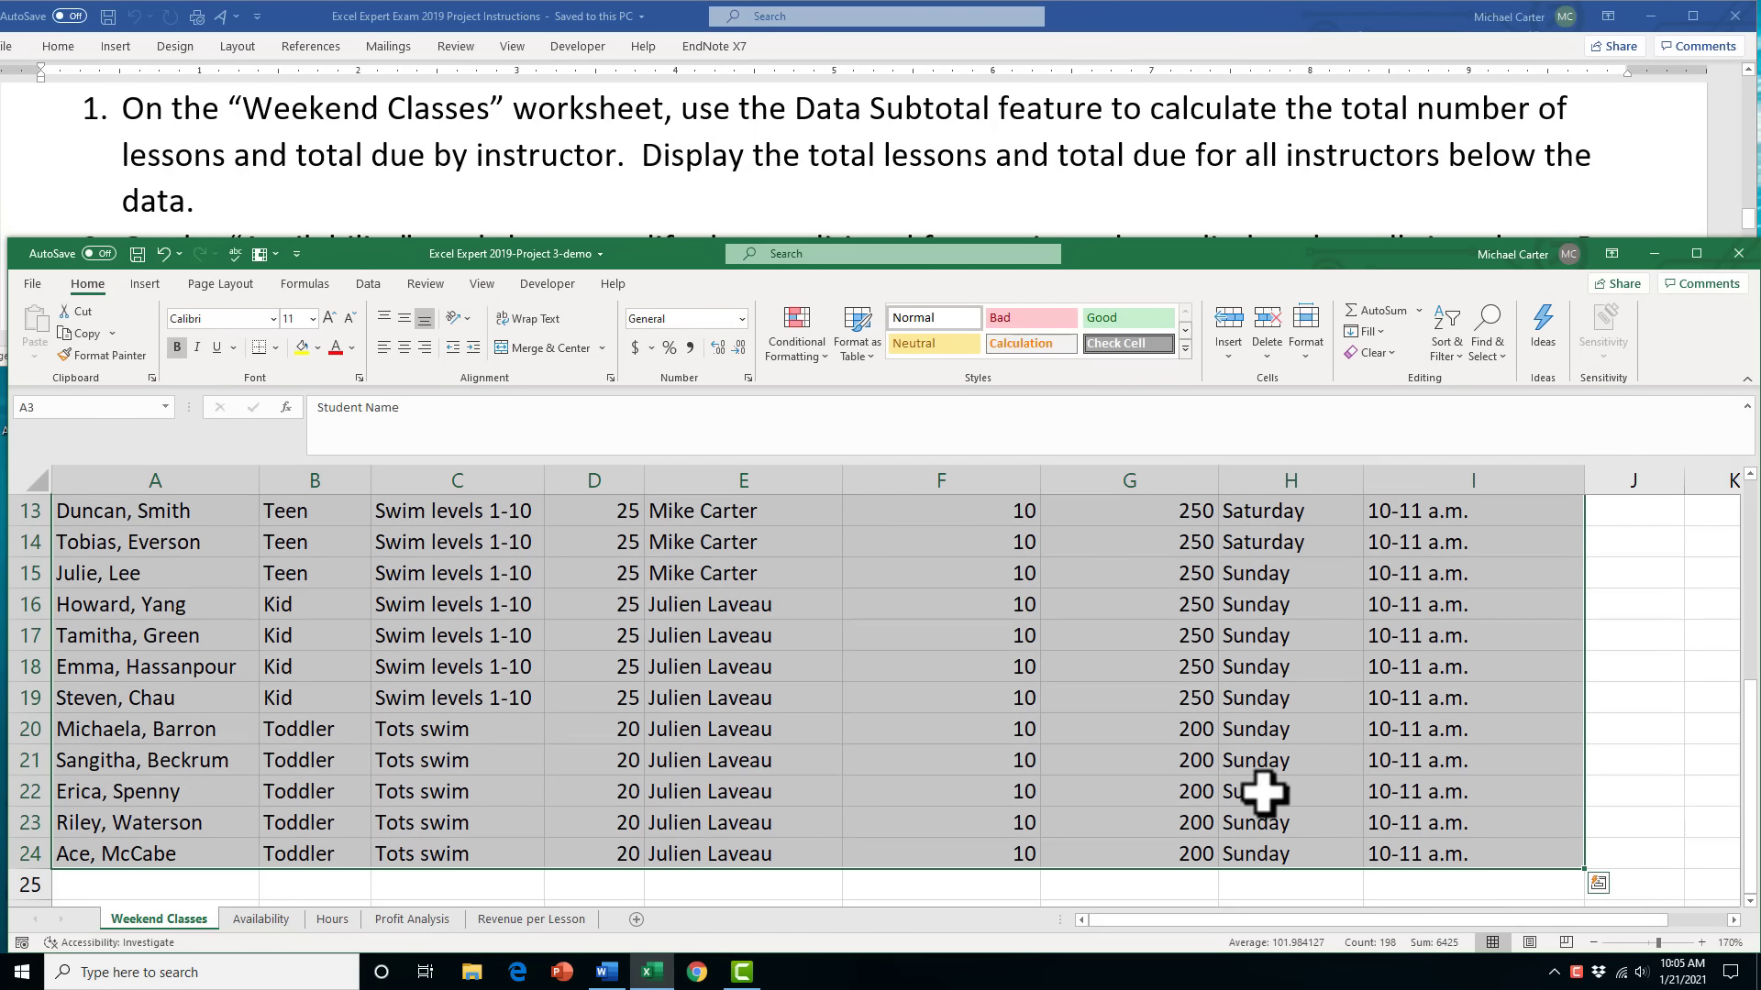
scroll(1028, 708, "up", 4)
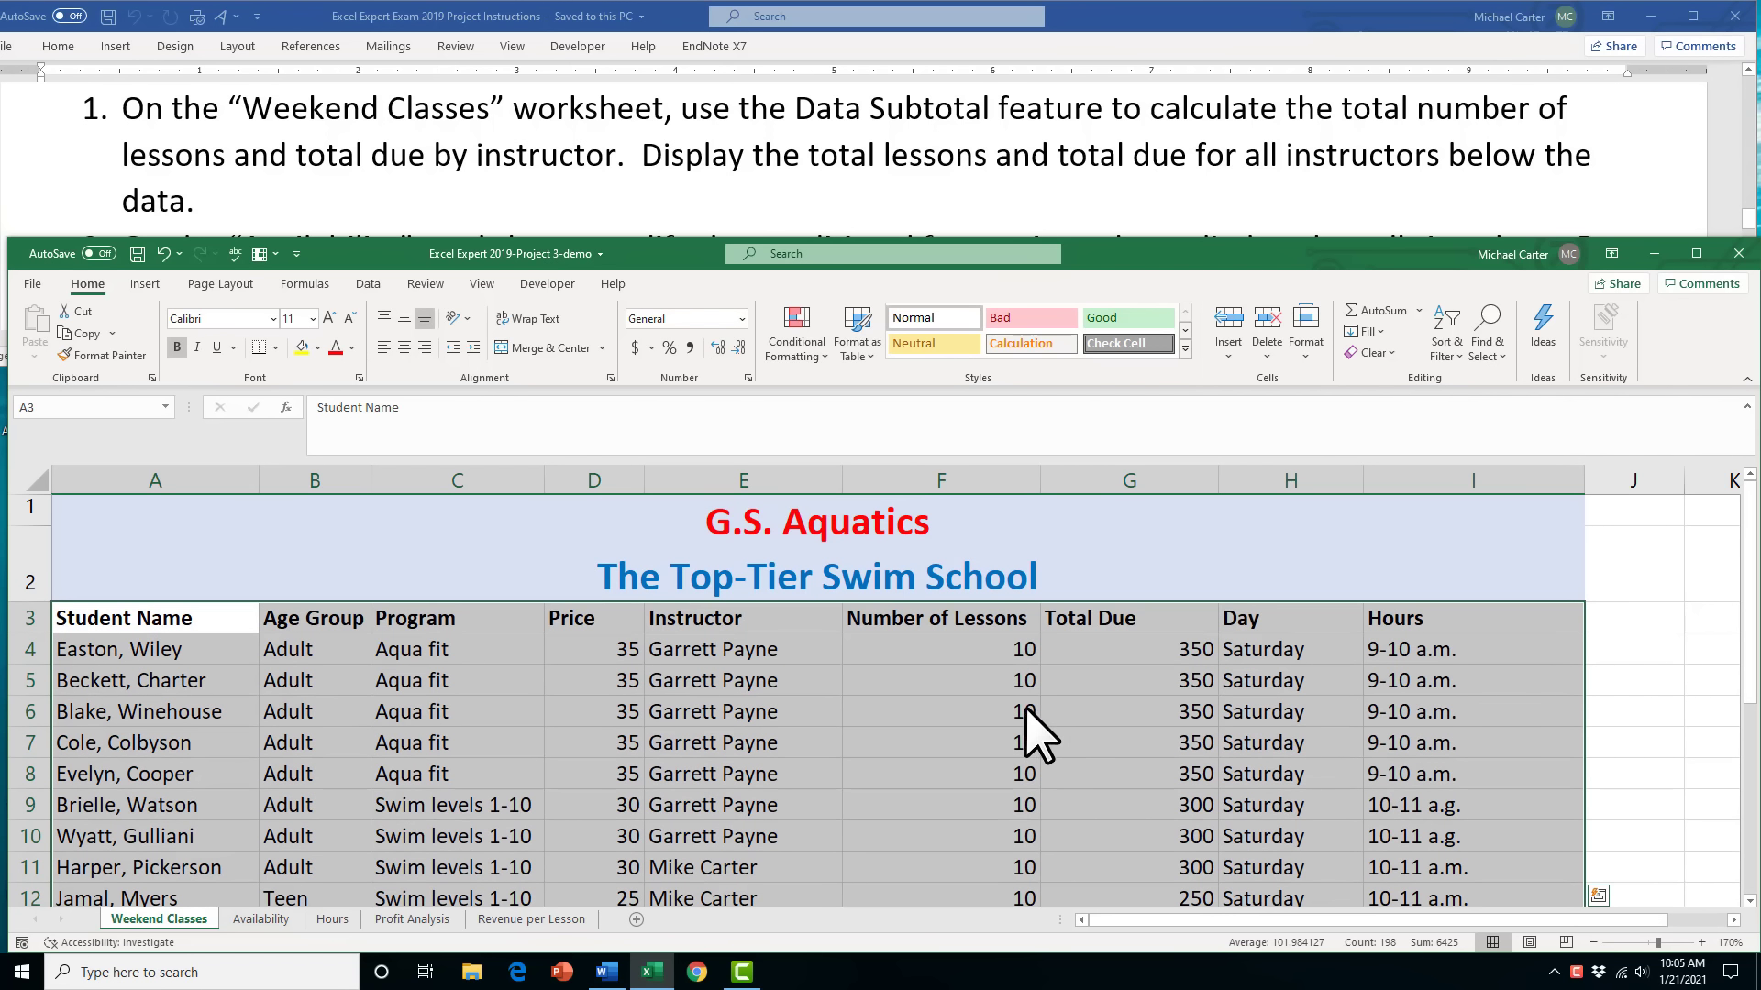
left_click(376, 285)
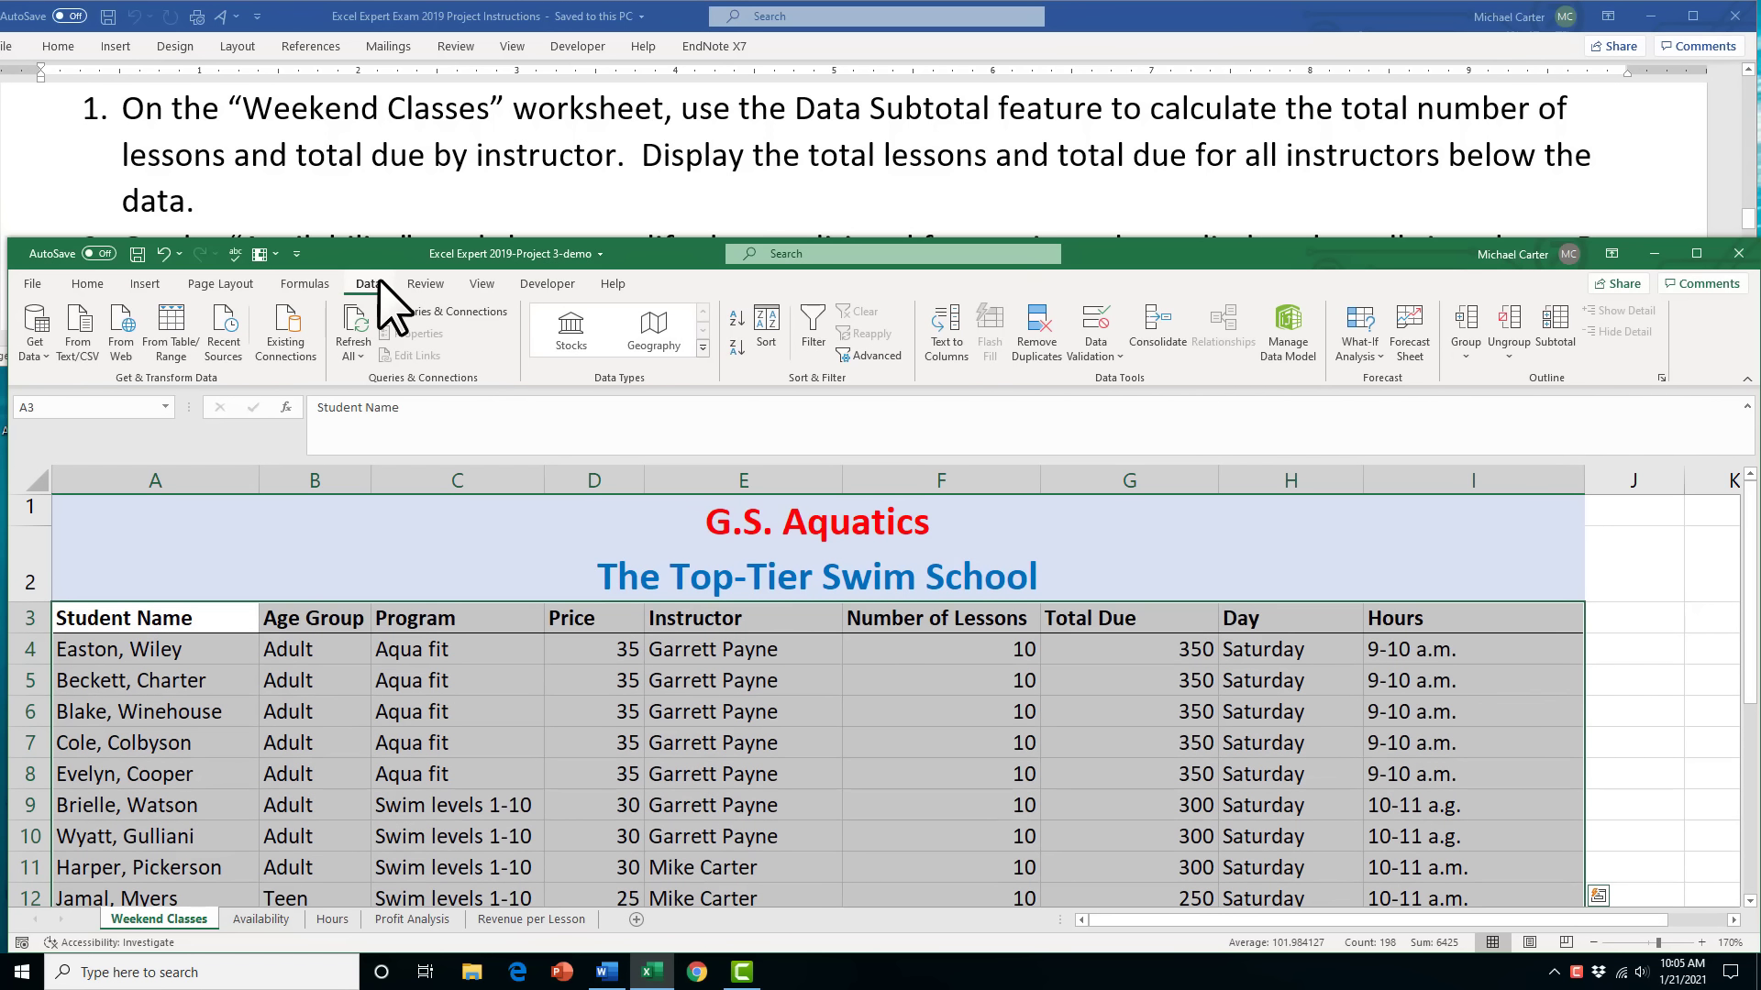
left_click(1567, 346)
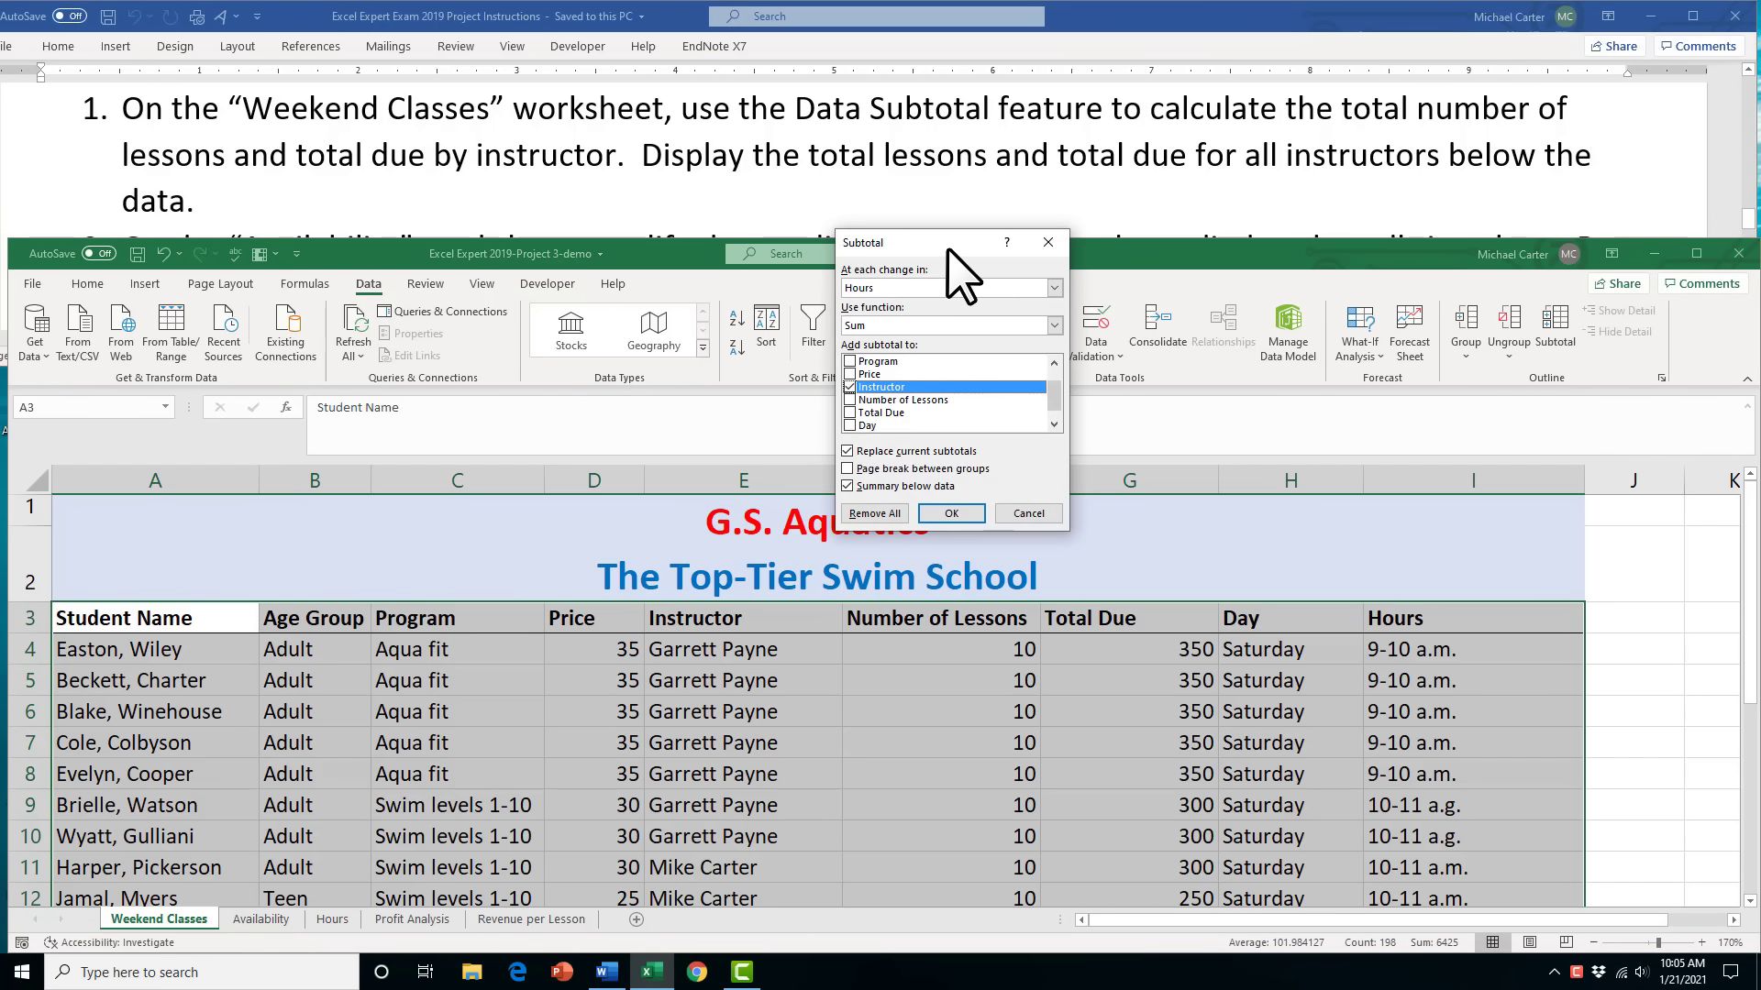
left_click_drag(950, 251, 978, 249)
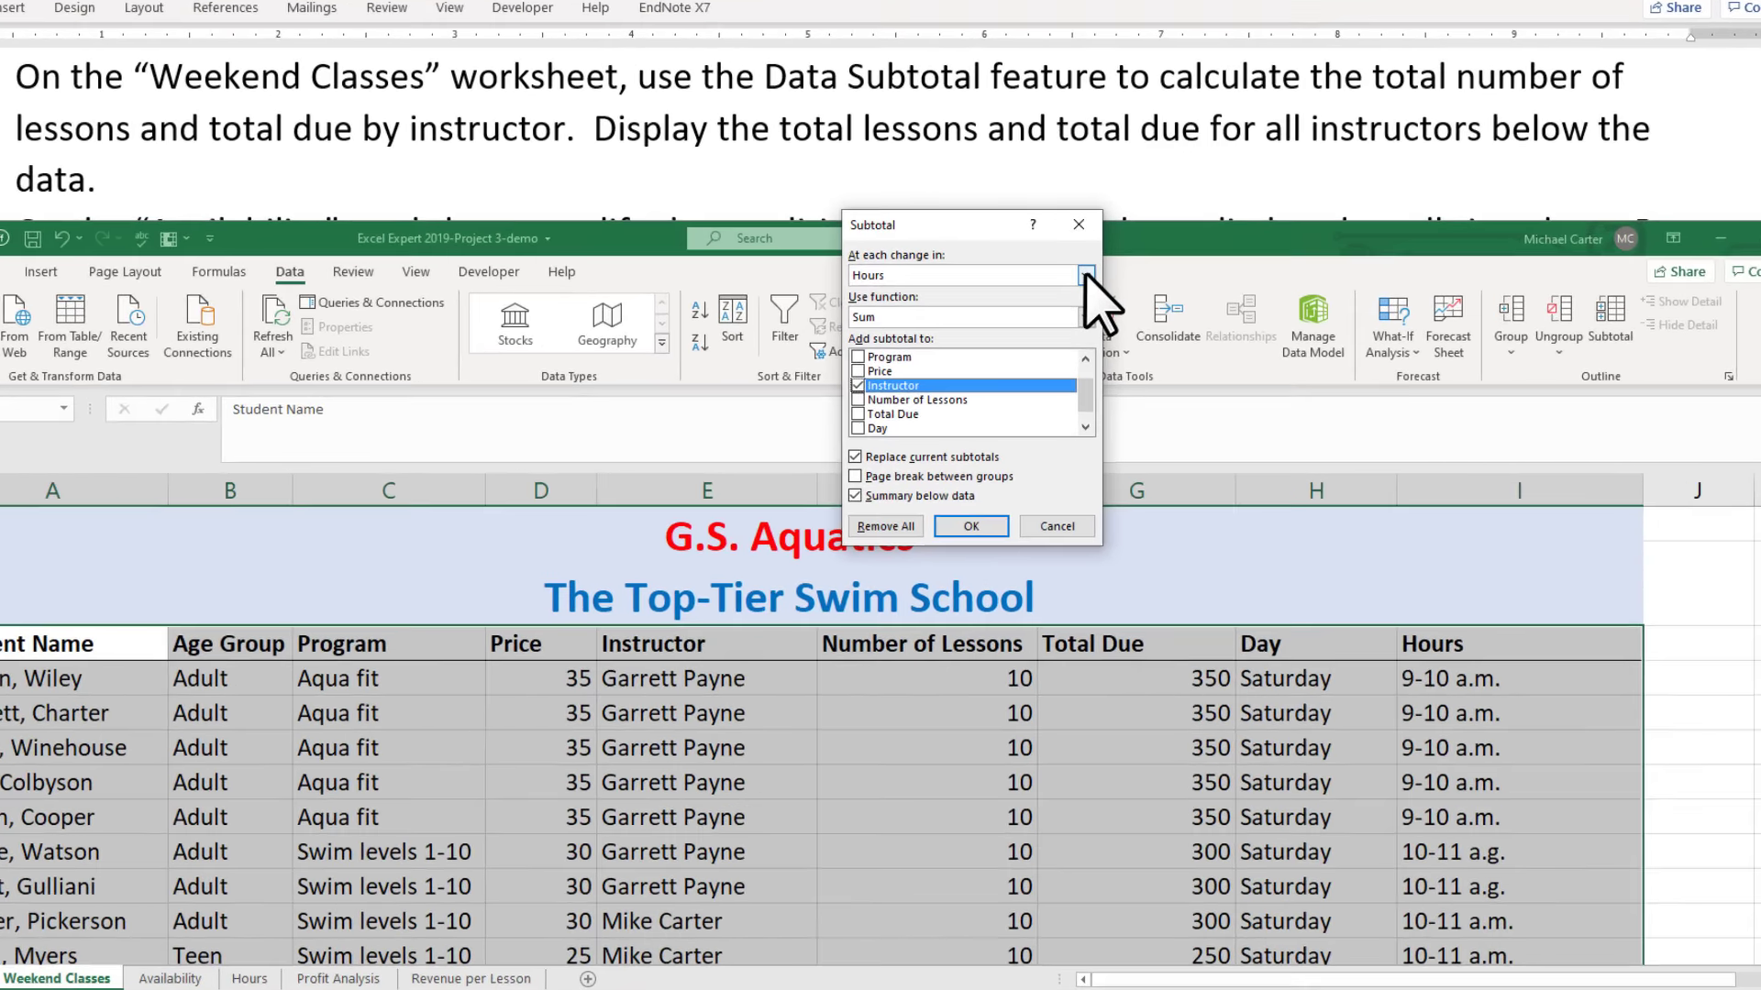
left_click(1083, 287)
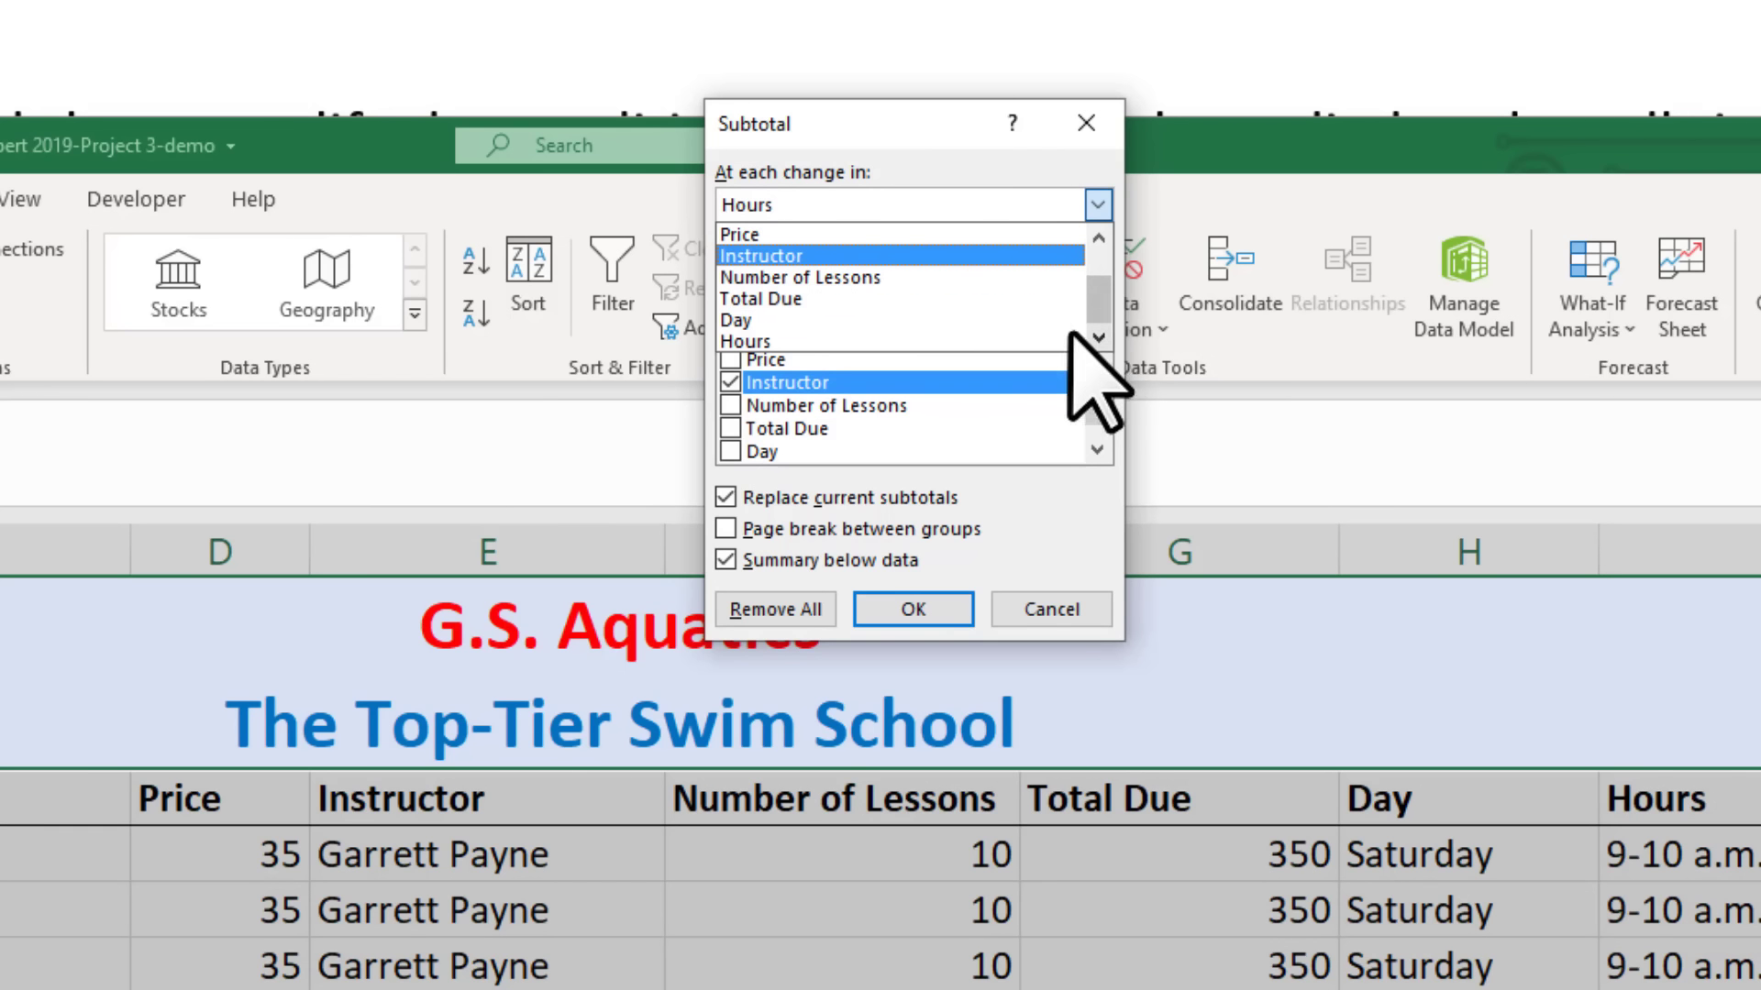
left_click(772, 255)
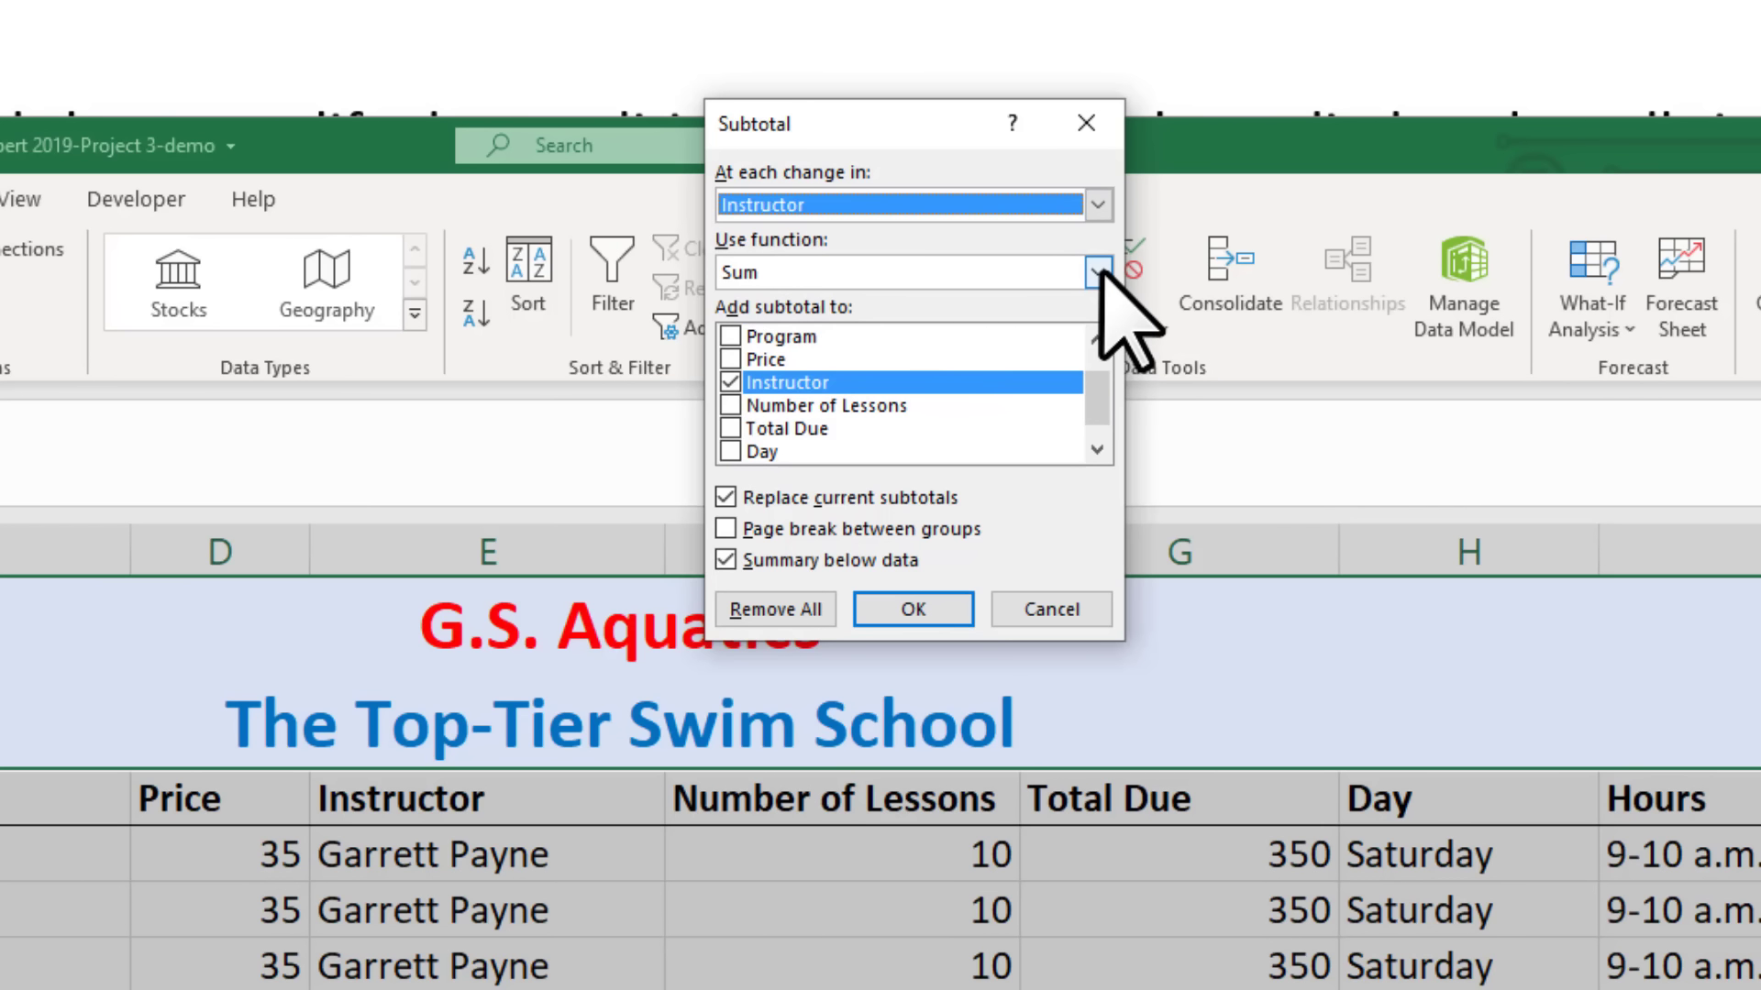
Replace Instructor with Number of Lessons as the column to subtotal and apply the Sum subtotals below the data
left_click(732, 382)
left_click(1097, 339)
left_click(1097, 339)
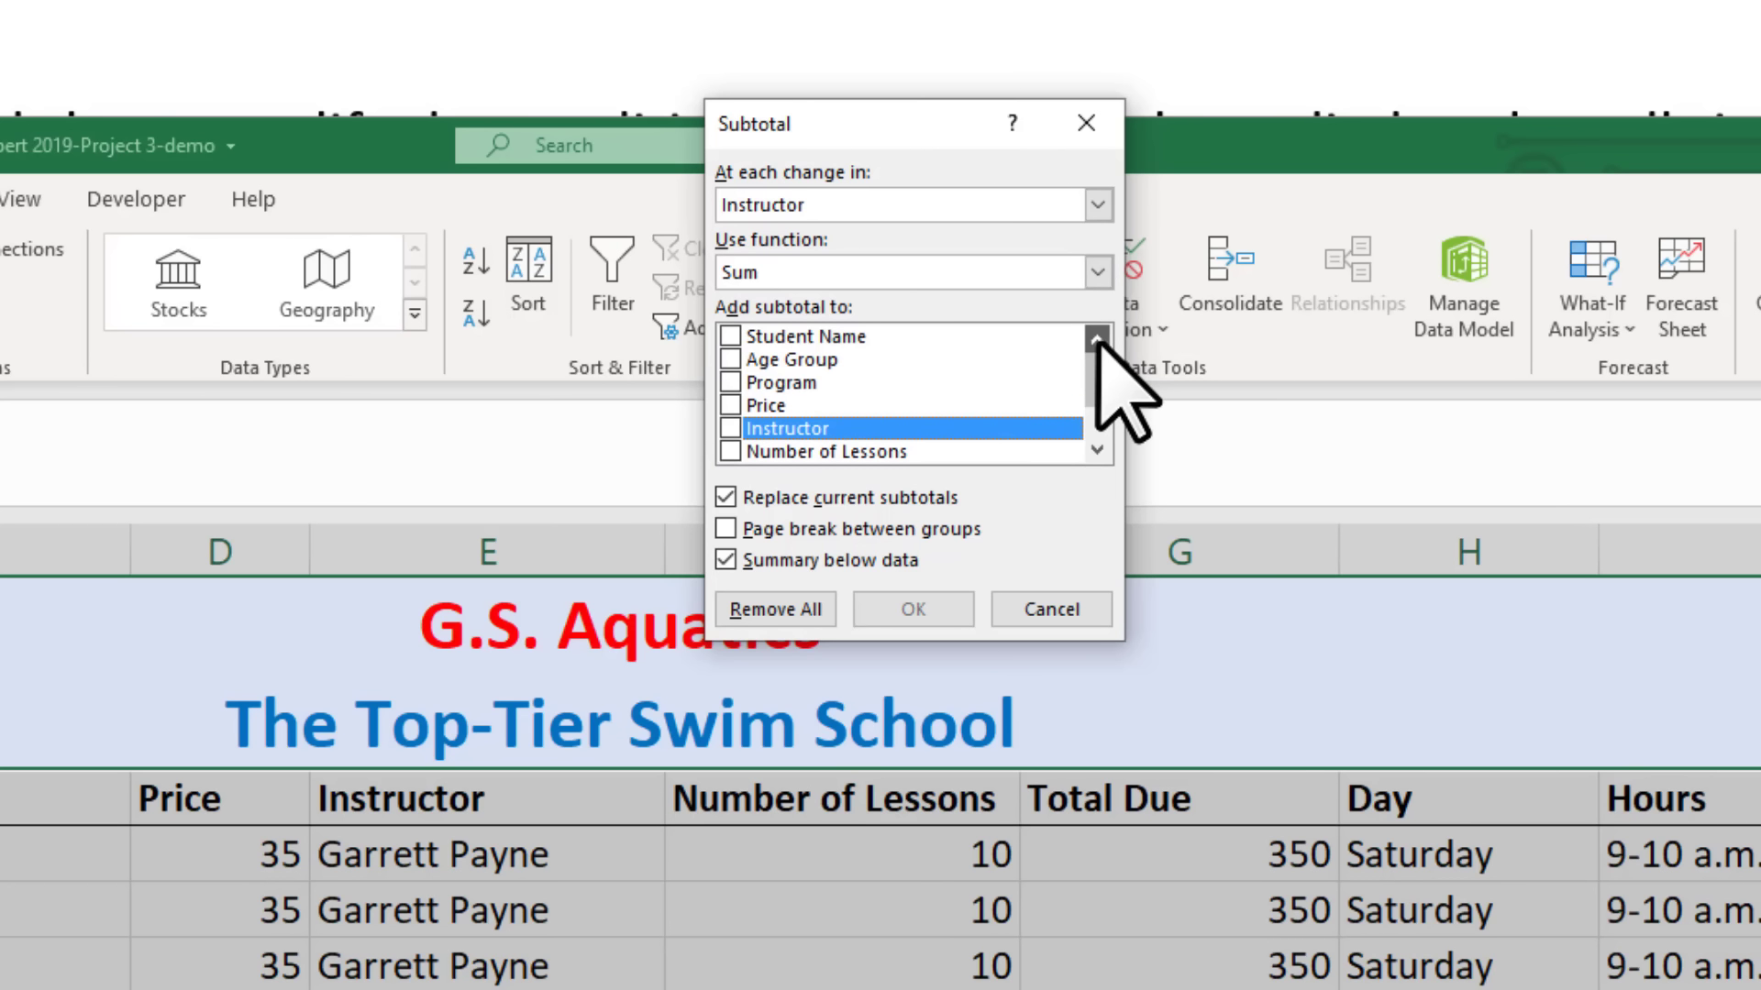
left_click(1097, 449)
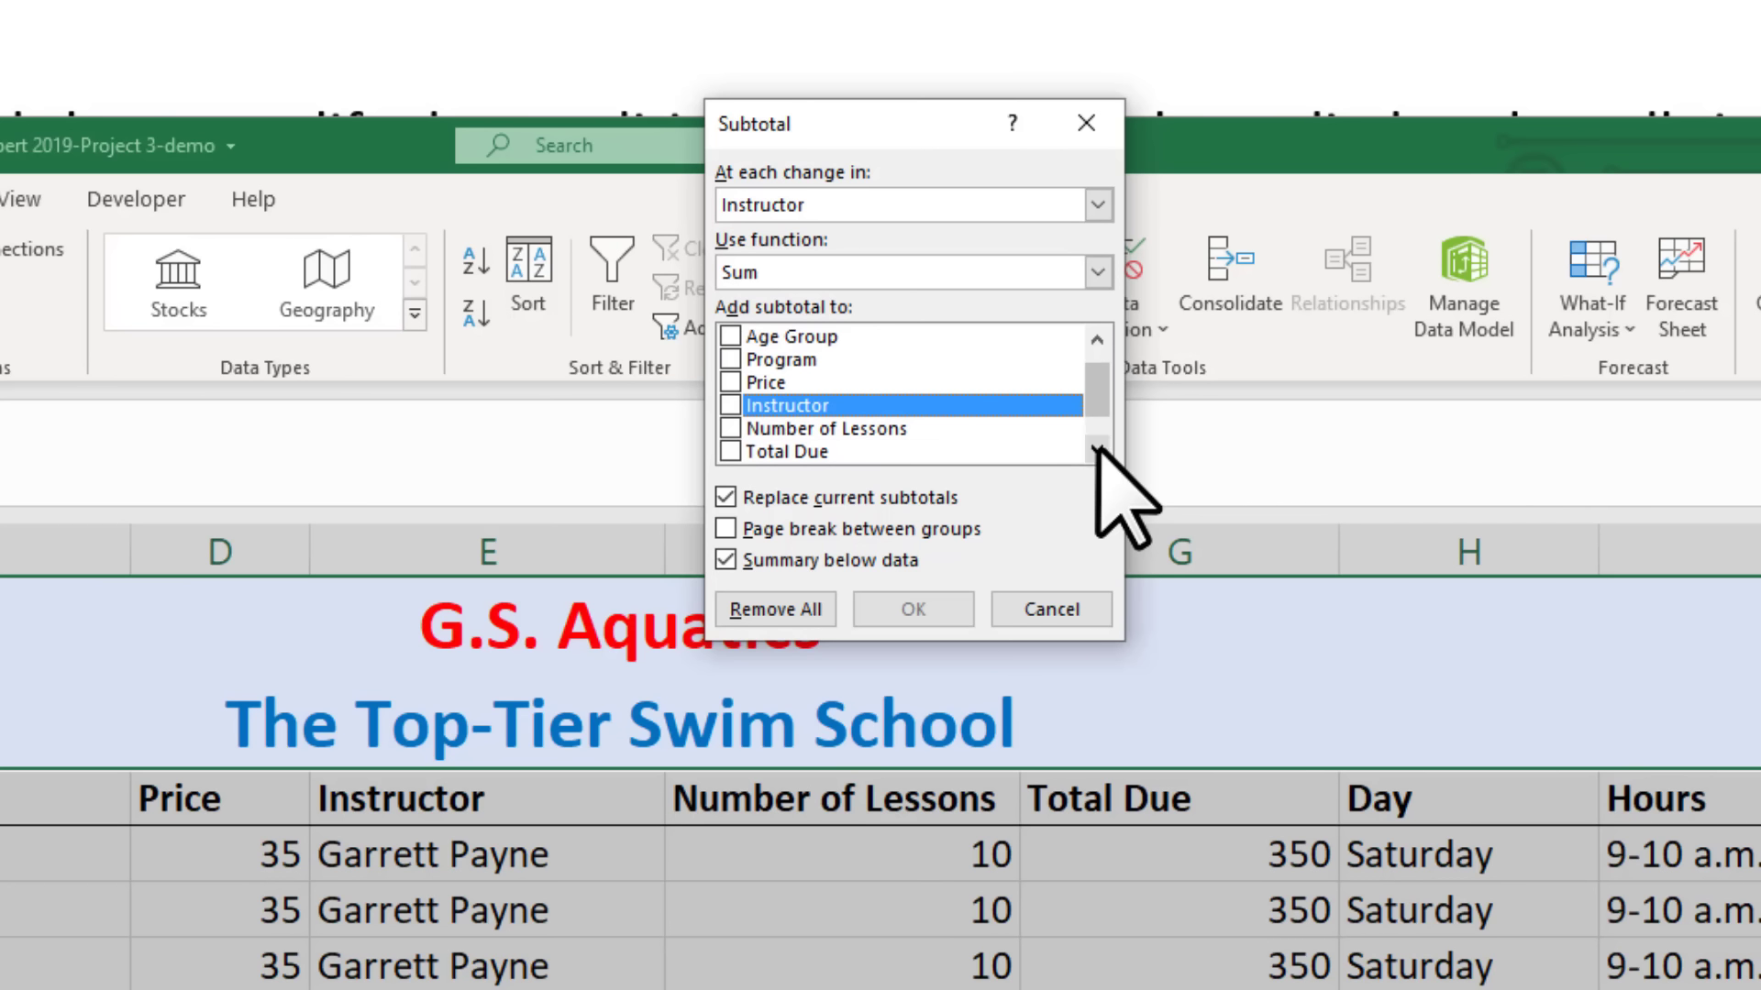
left_click(1097, 450)
left_click(1097, 449)
left_click(1096, 449)
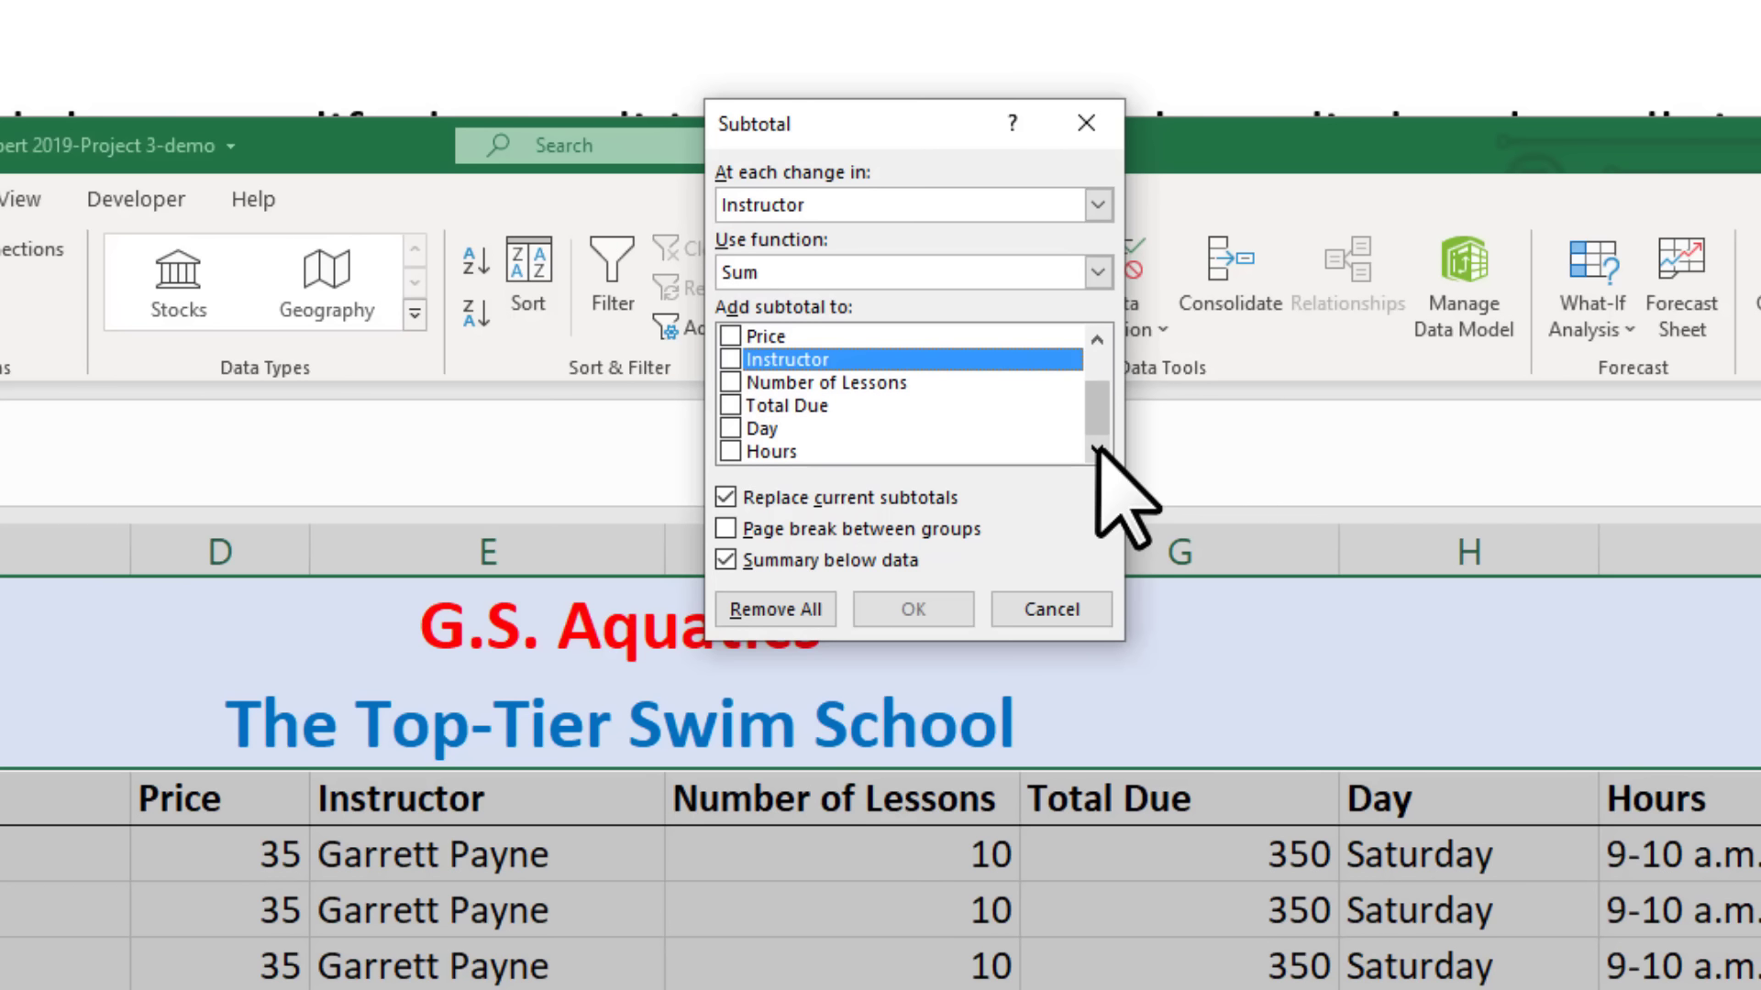
left_click(770, 383)
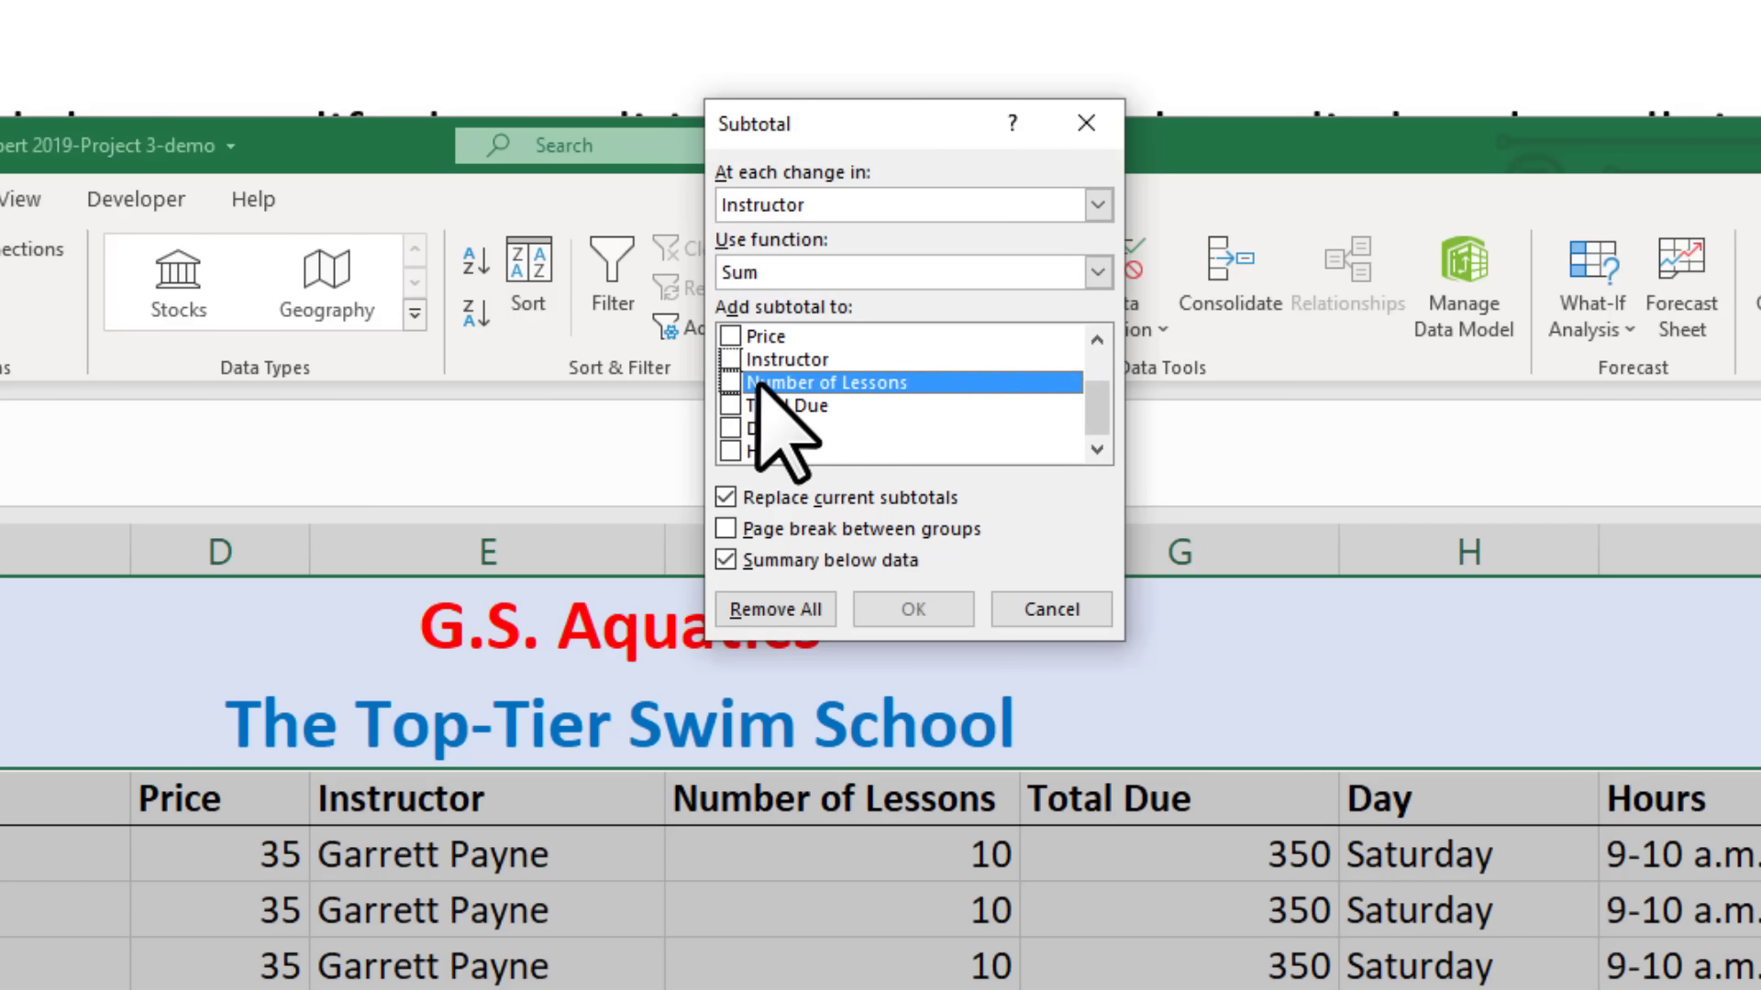
left_click(731, 383)
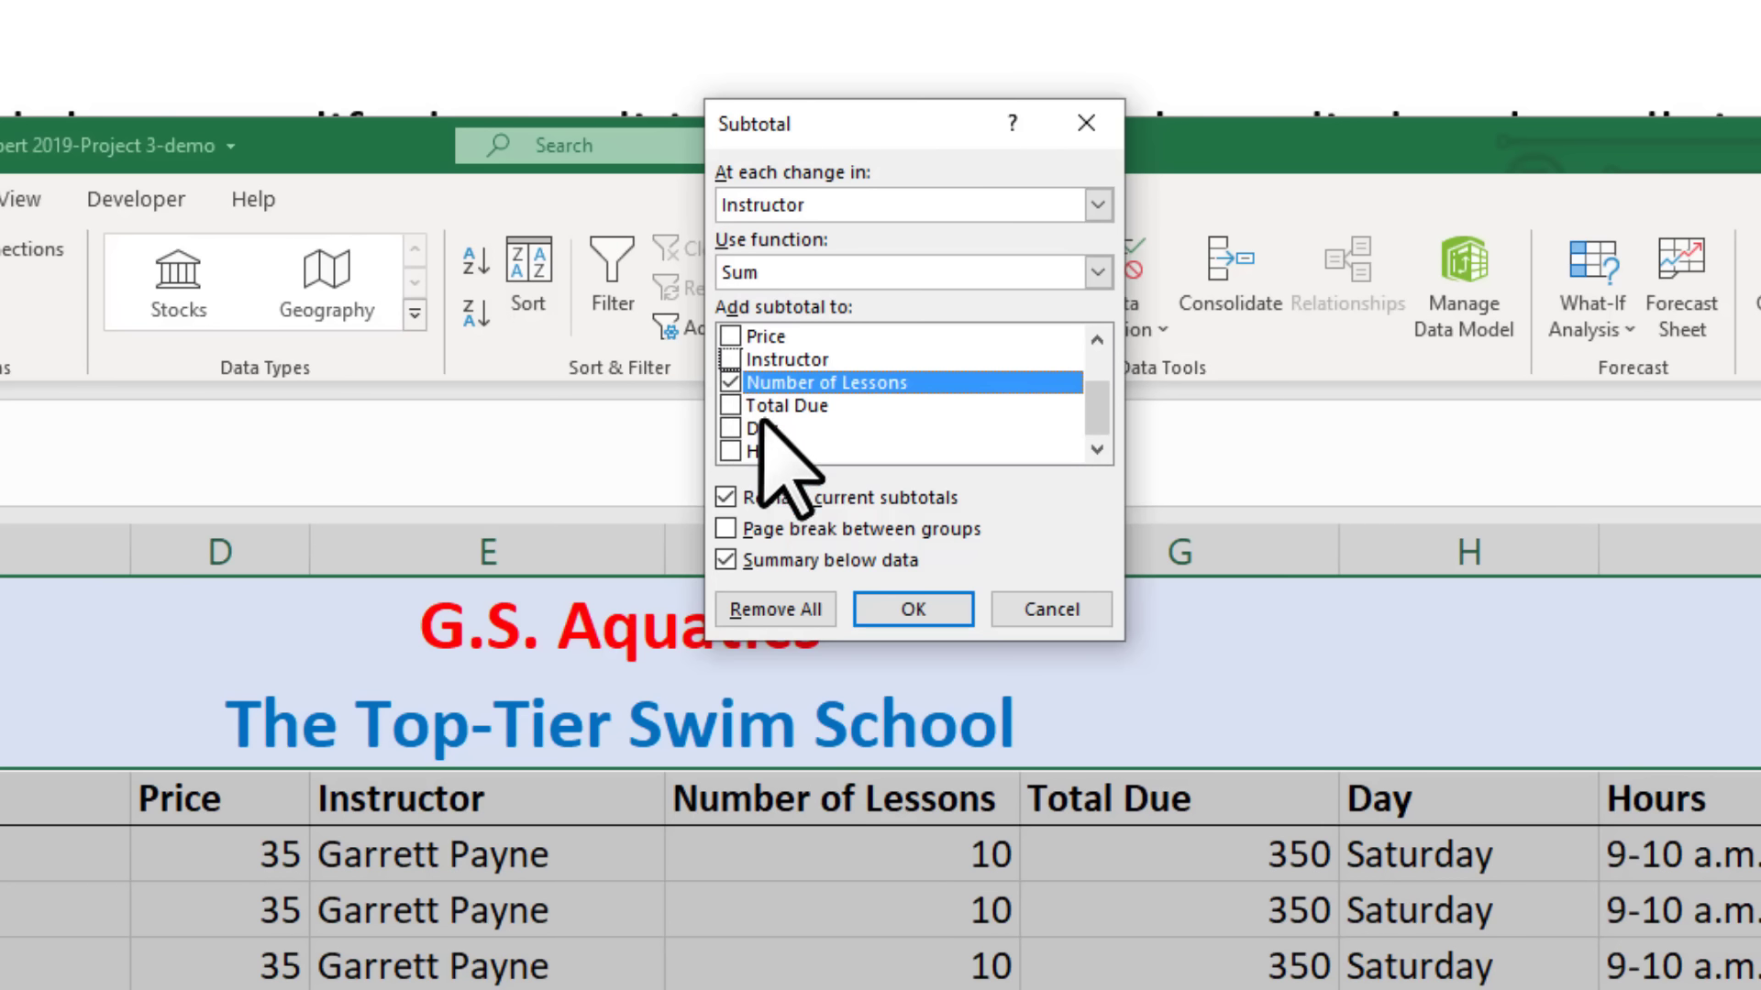
left_click(921, 611)
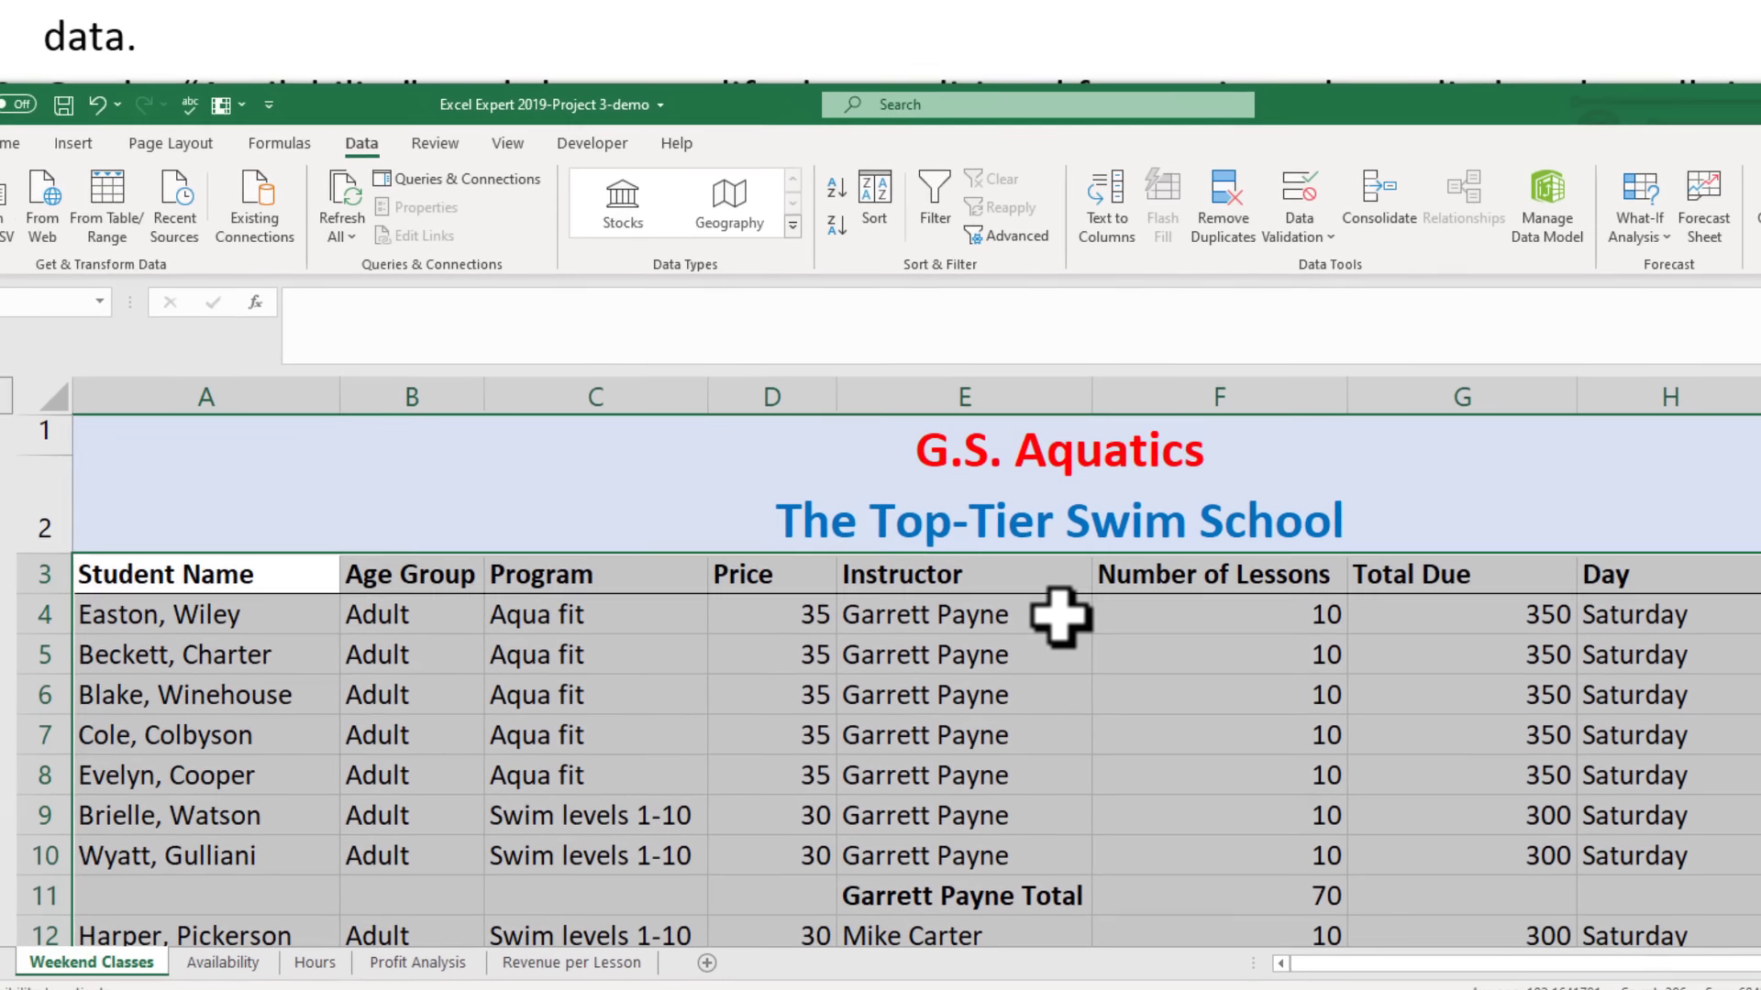
Check the Number of Lessons subtotals under each instructor's rows, down to the grand total
scroll(1199, 712, "down", 3)
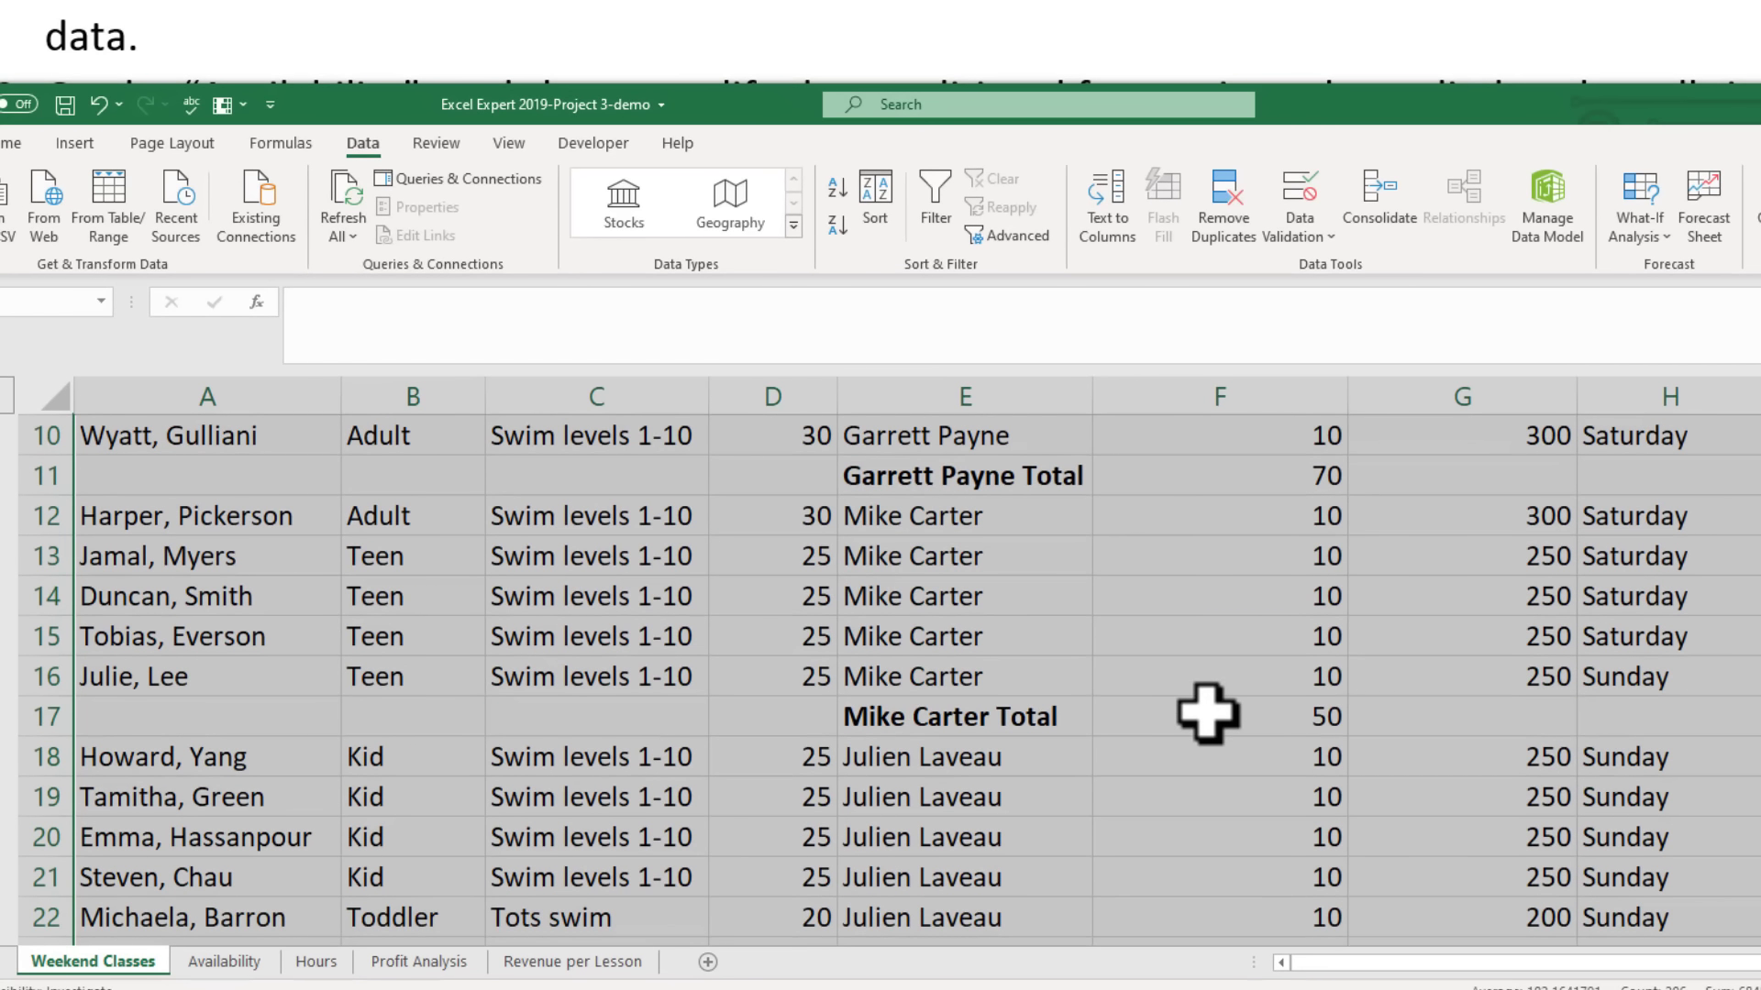
scroll(1208, 713, "up", 3)
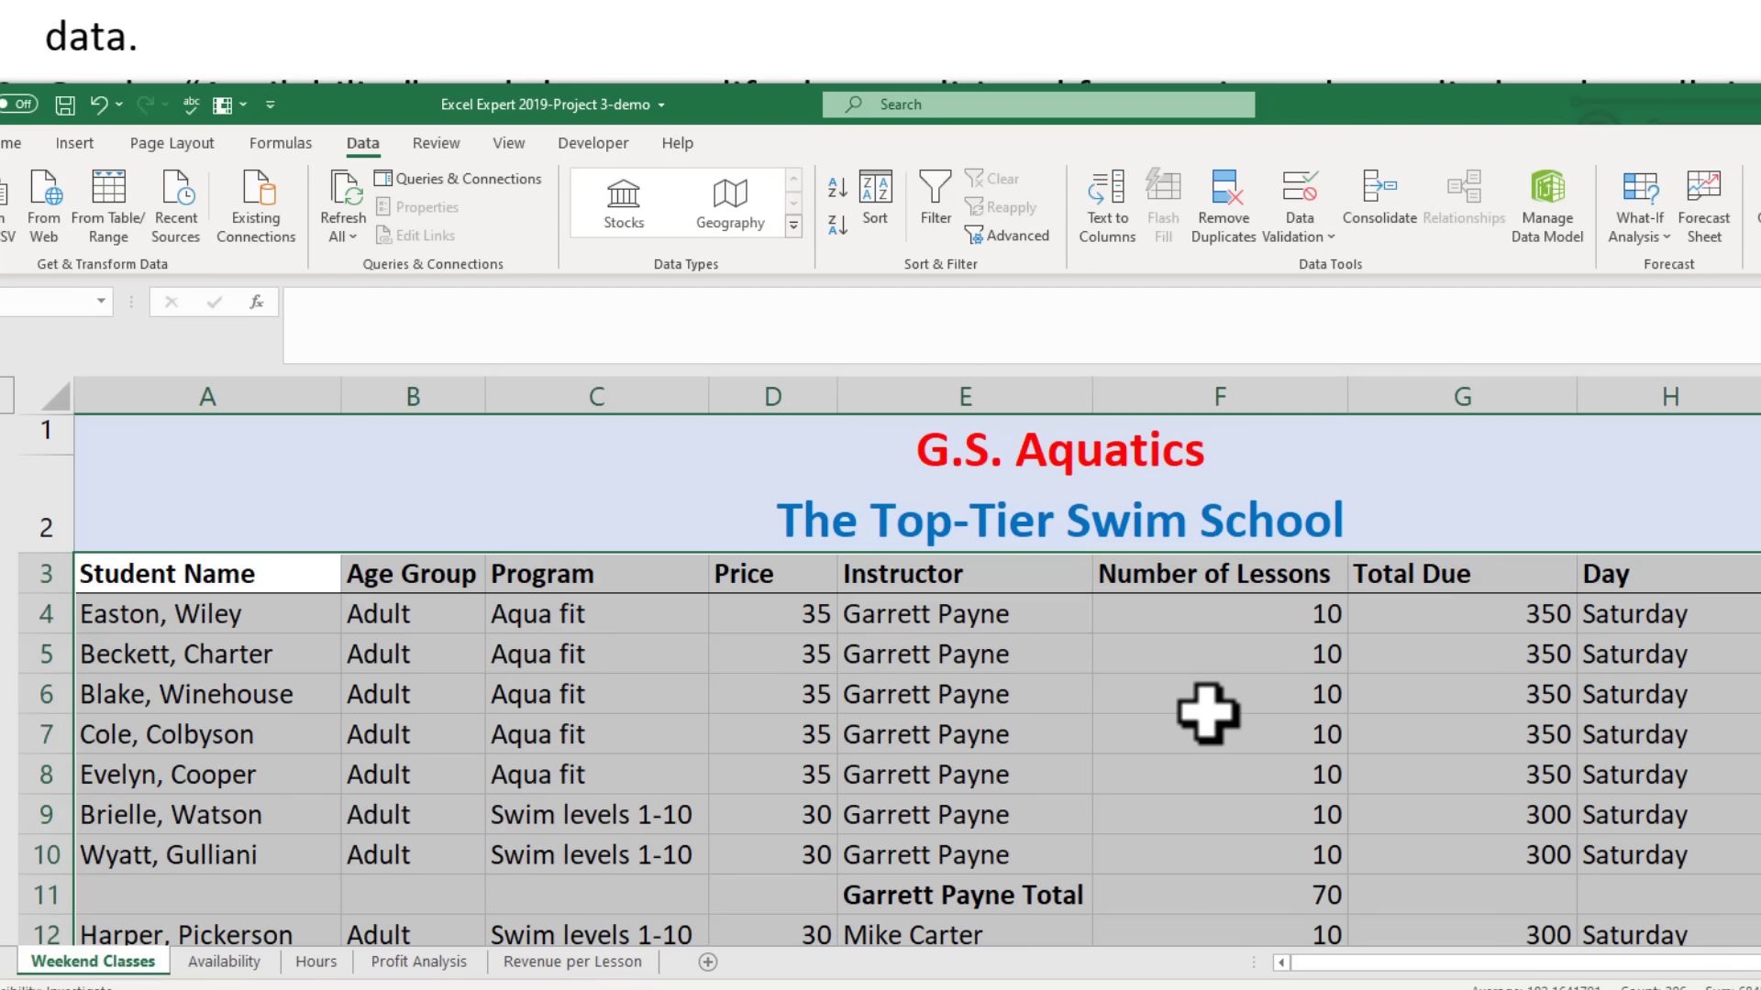
scroll(1201, 711, "down", 3)
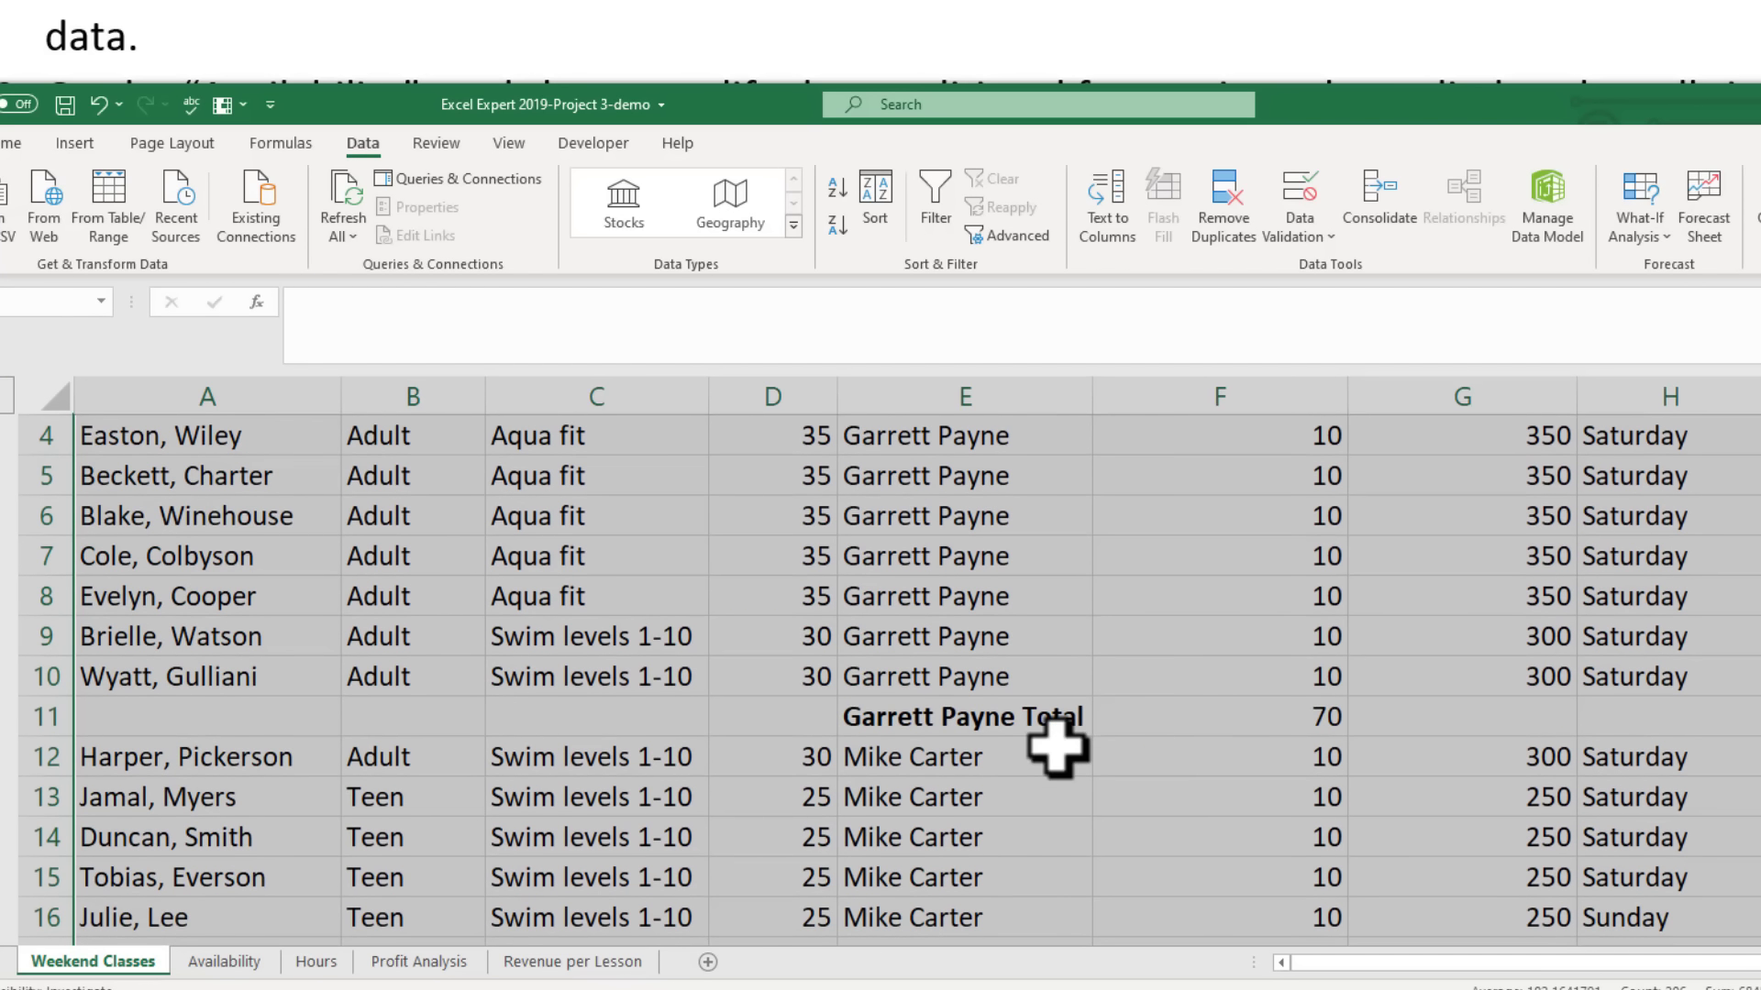
scroll(1057, 748, "down", 2)
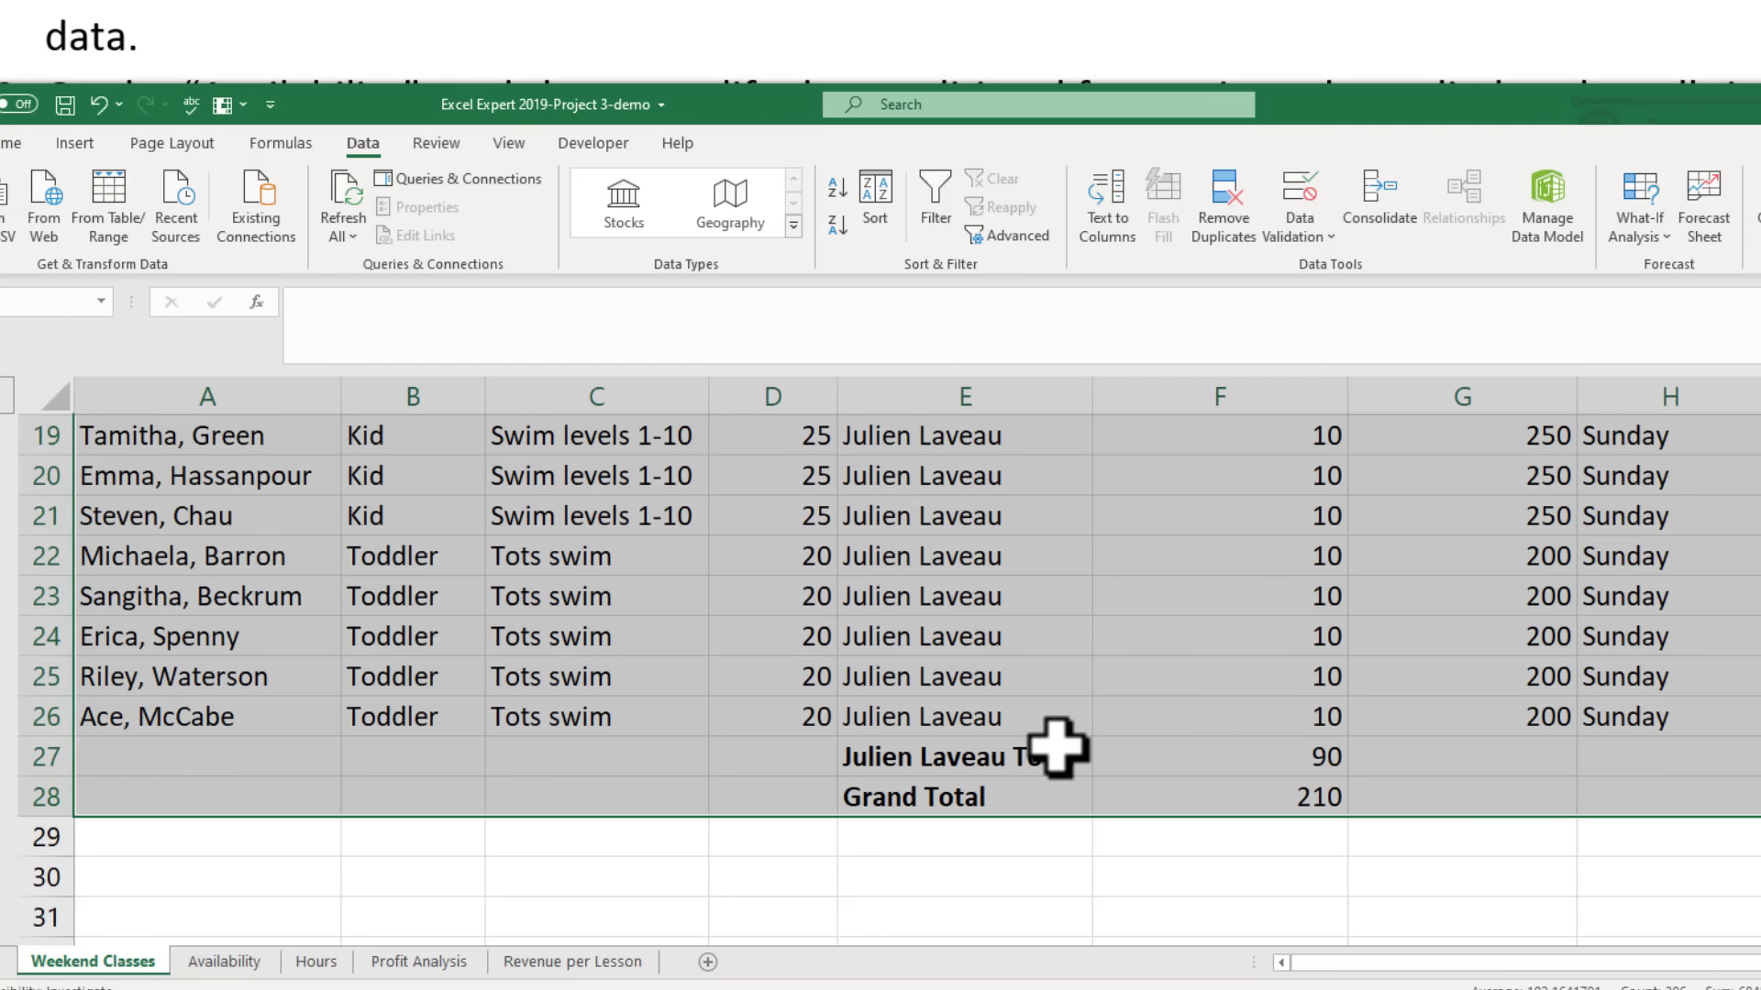
scroll(1056, 748, "up", 1)
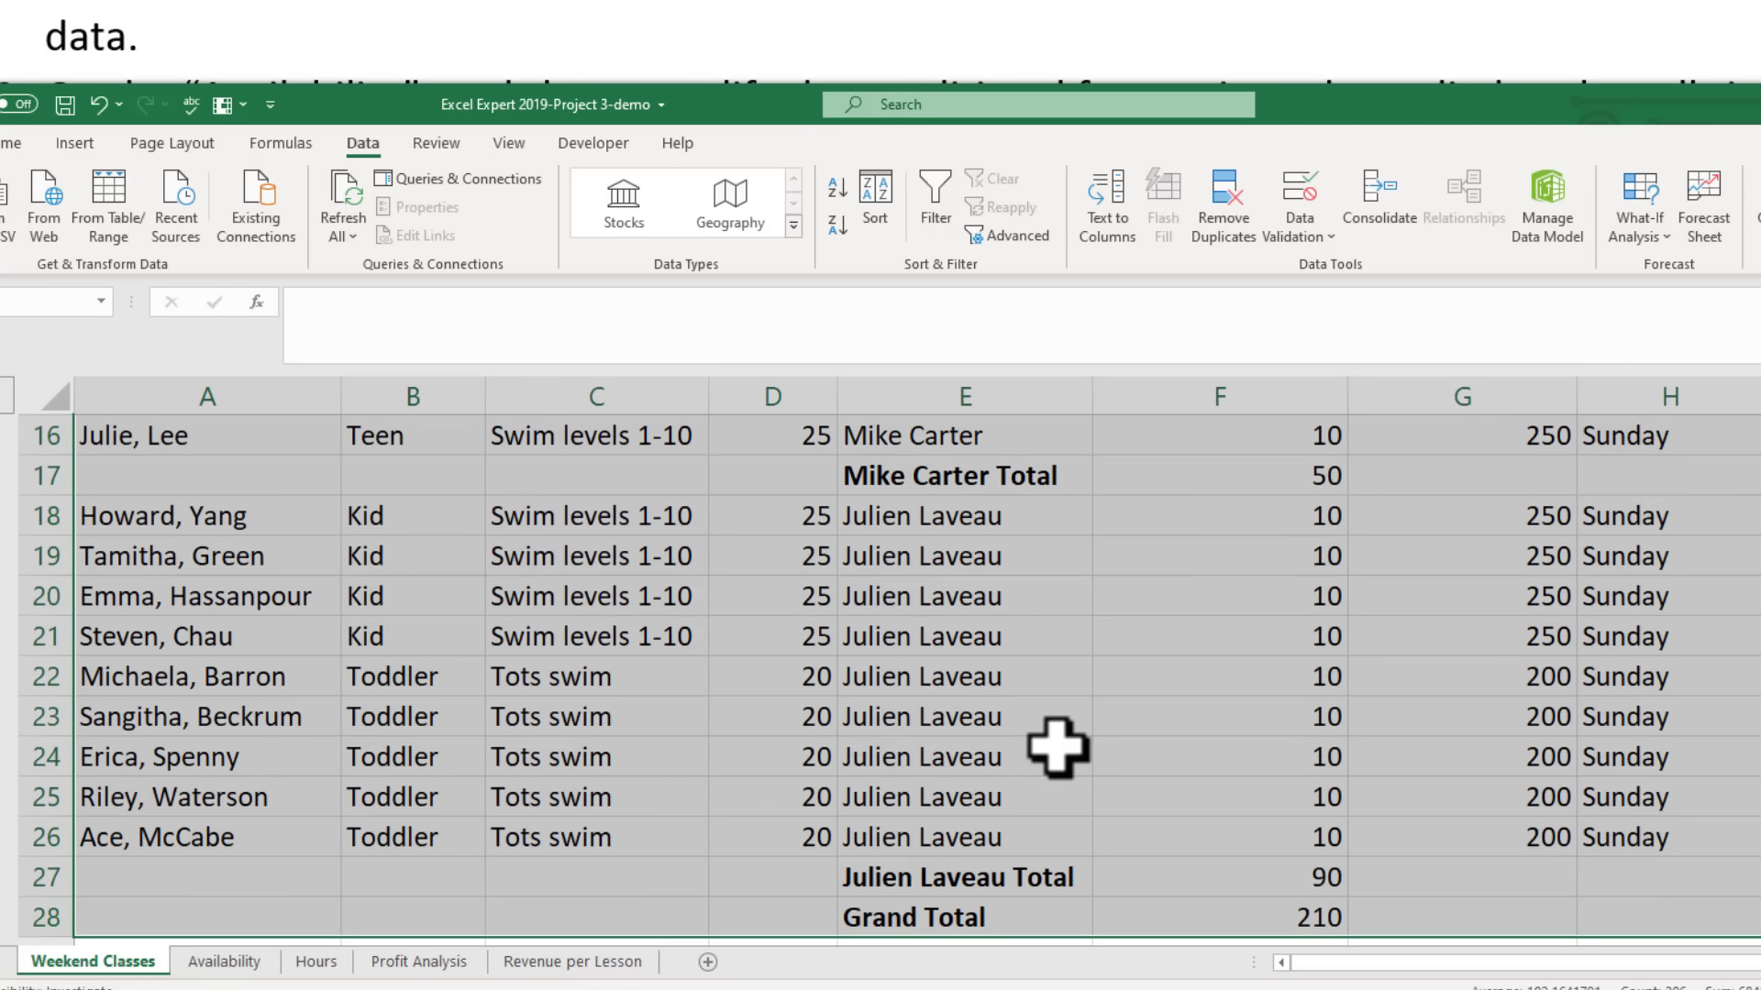
scroll(1057, 748, "up", 5)
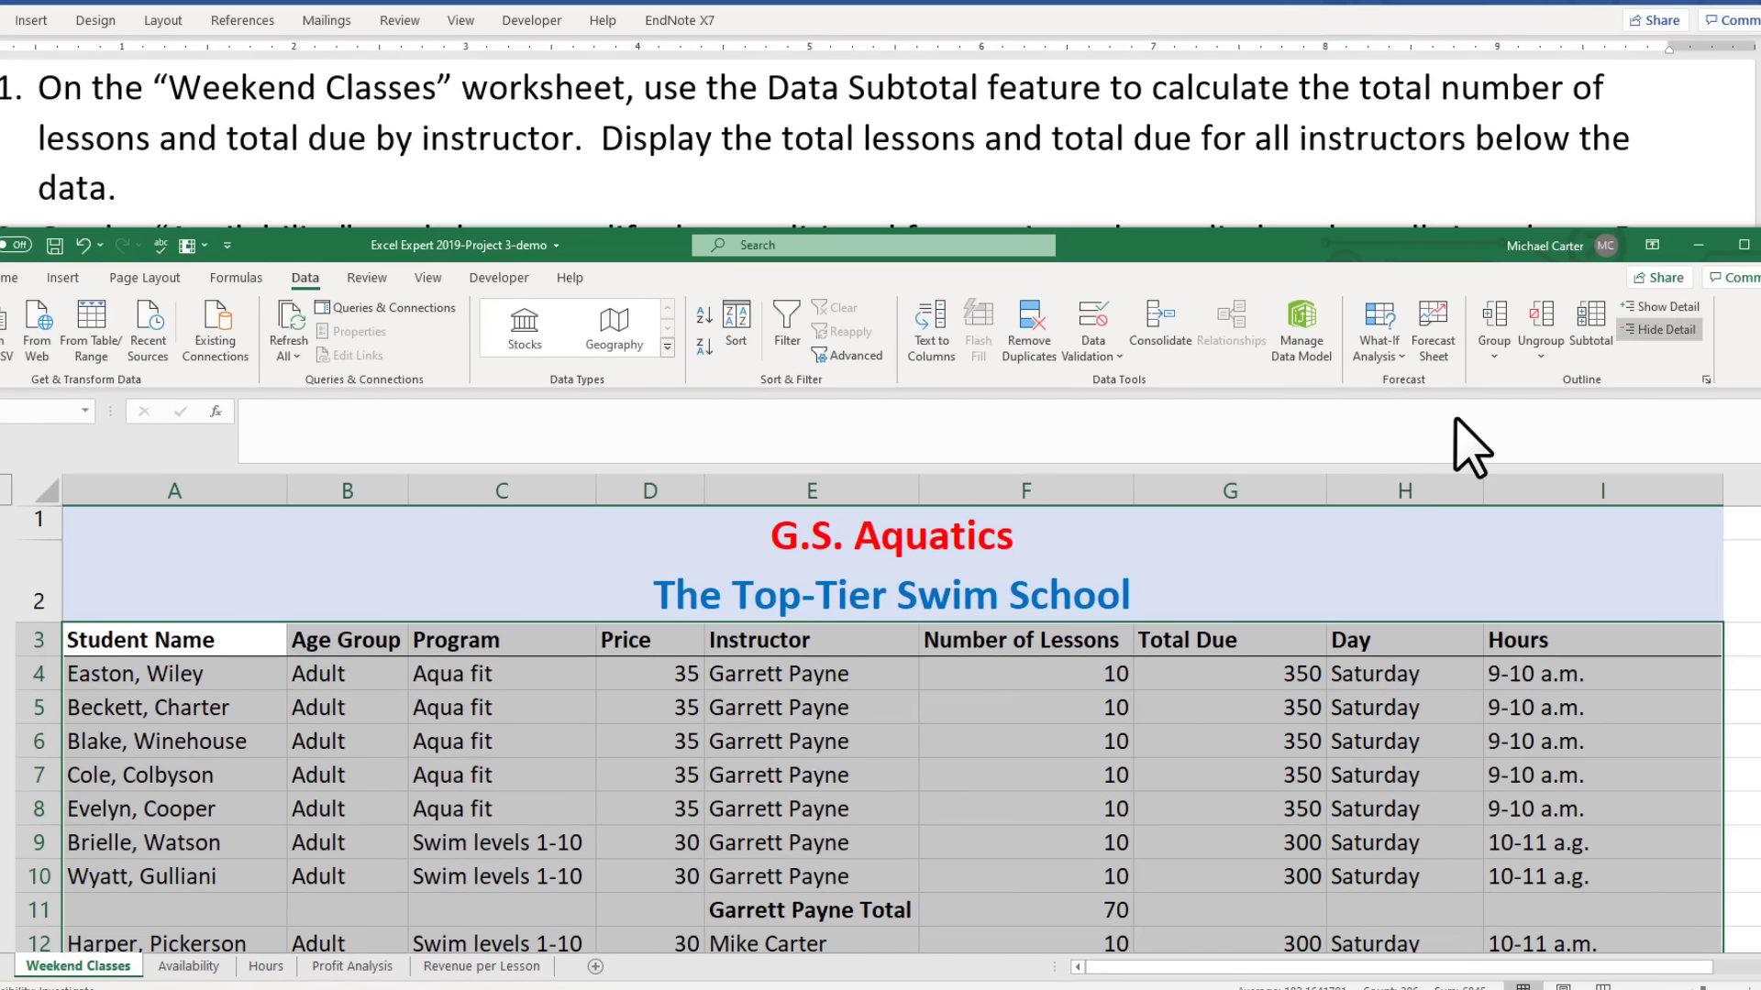
Add a second Sum subtotal at each change in Instructor for Total Due only, without replacing the current subtotals
left_click(1592, 362)
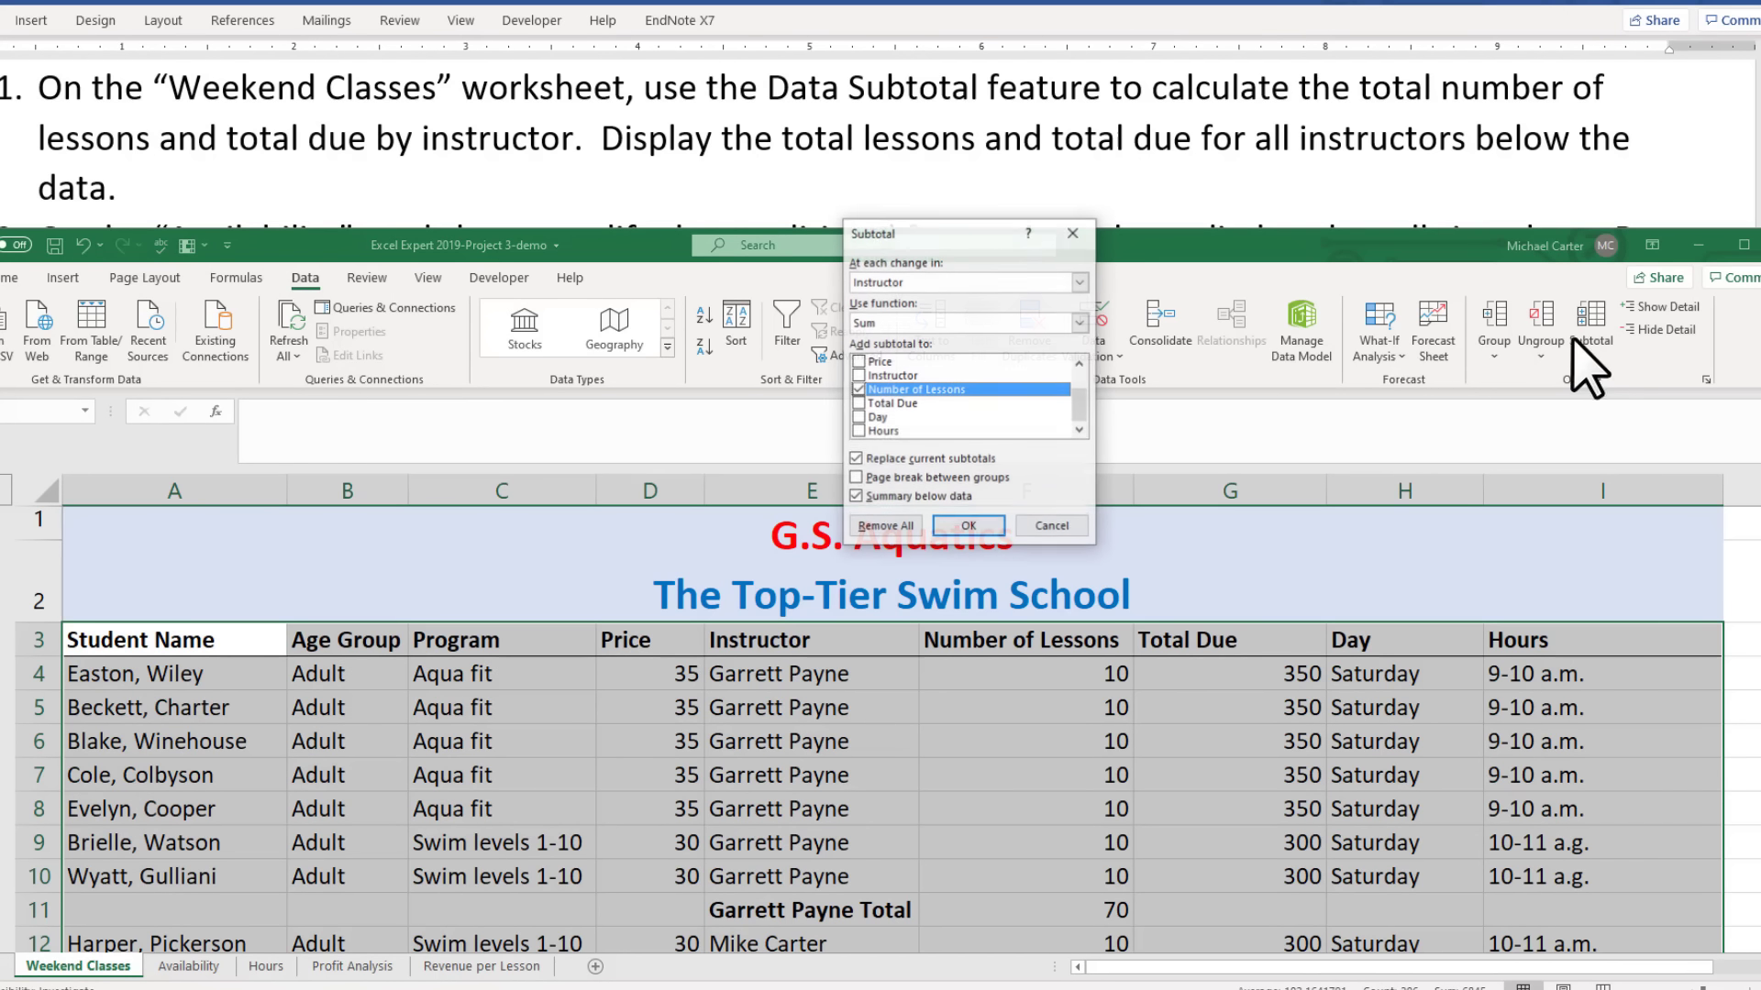
left_click(856, 391)
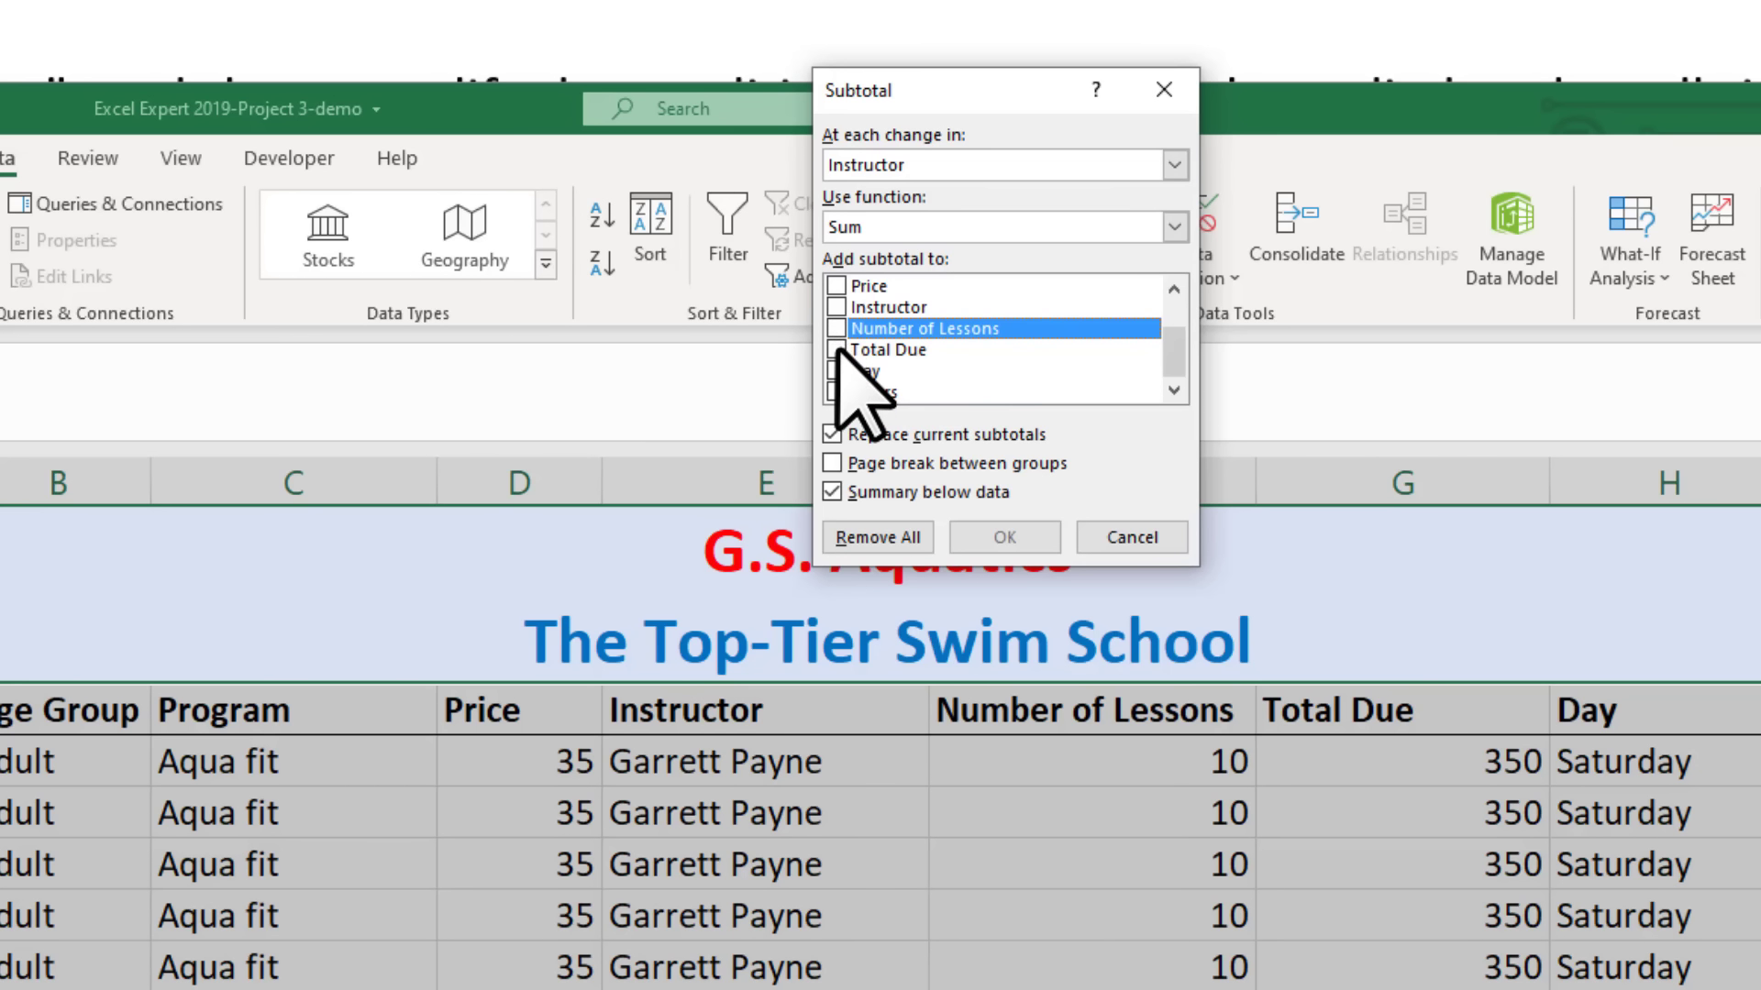
left_click(853, 350)
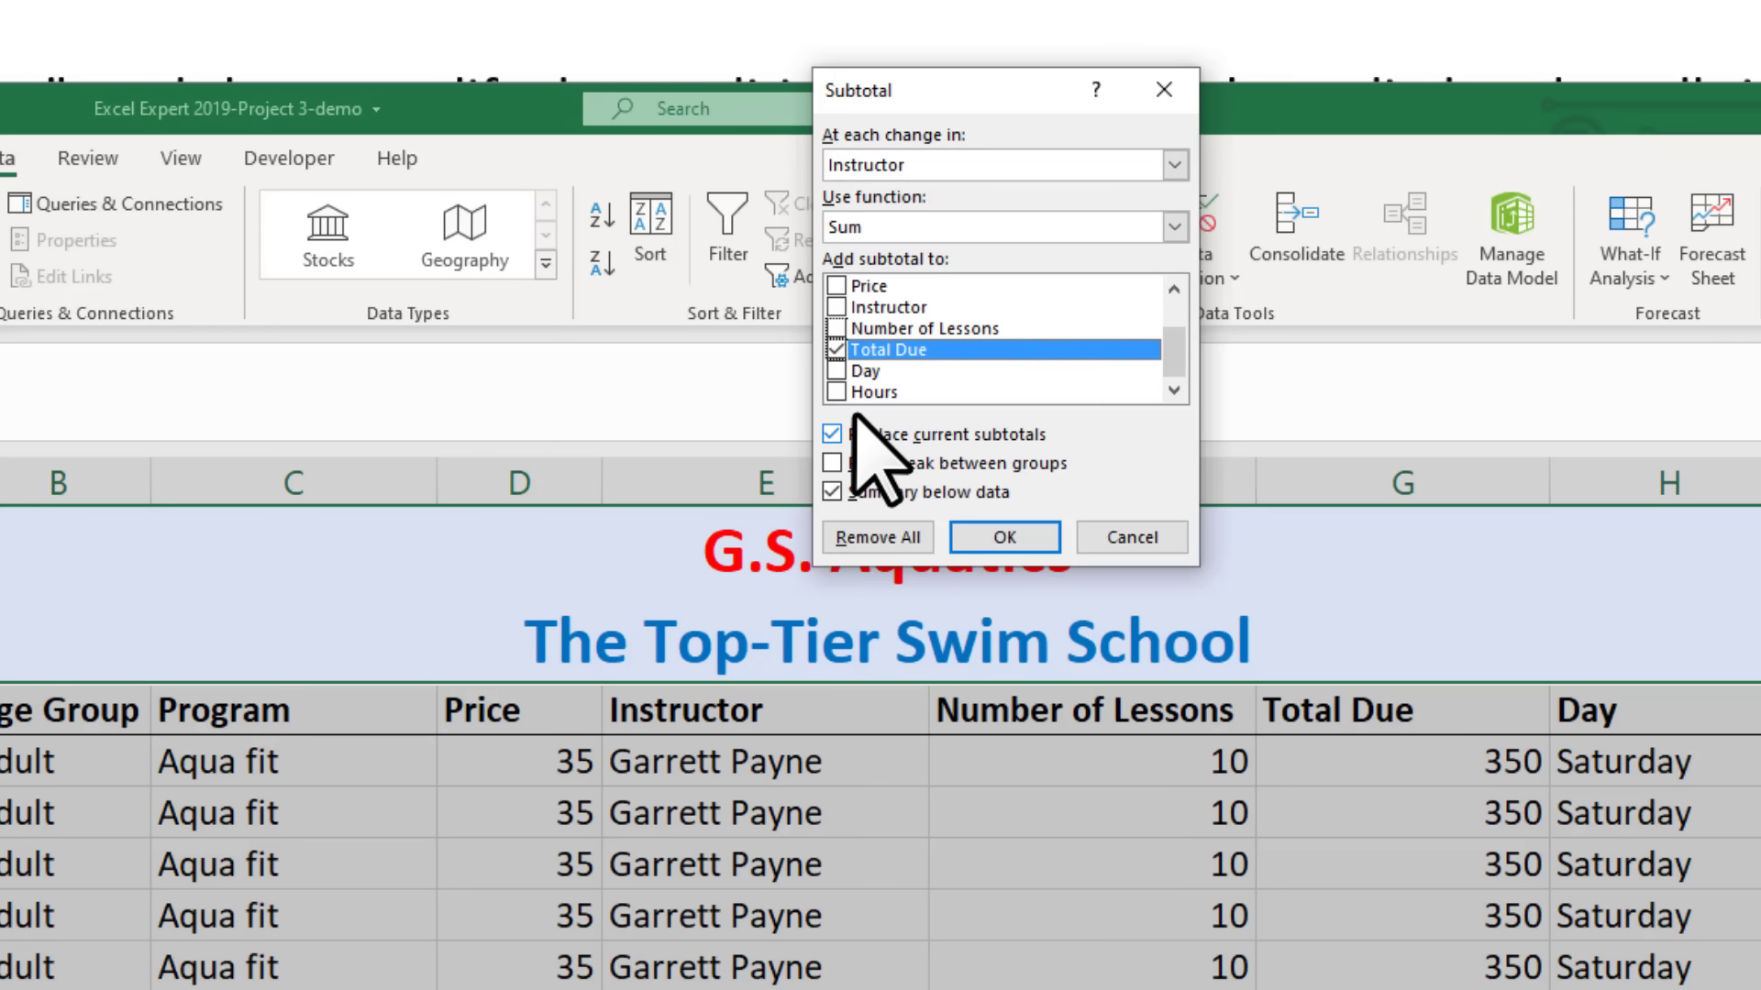
left_click(832, 433)
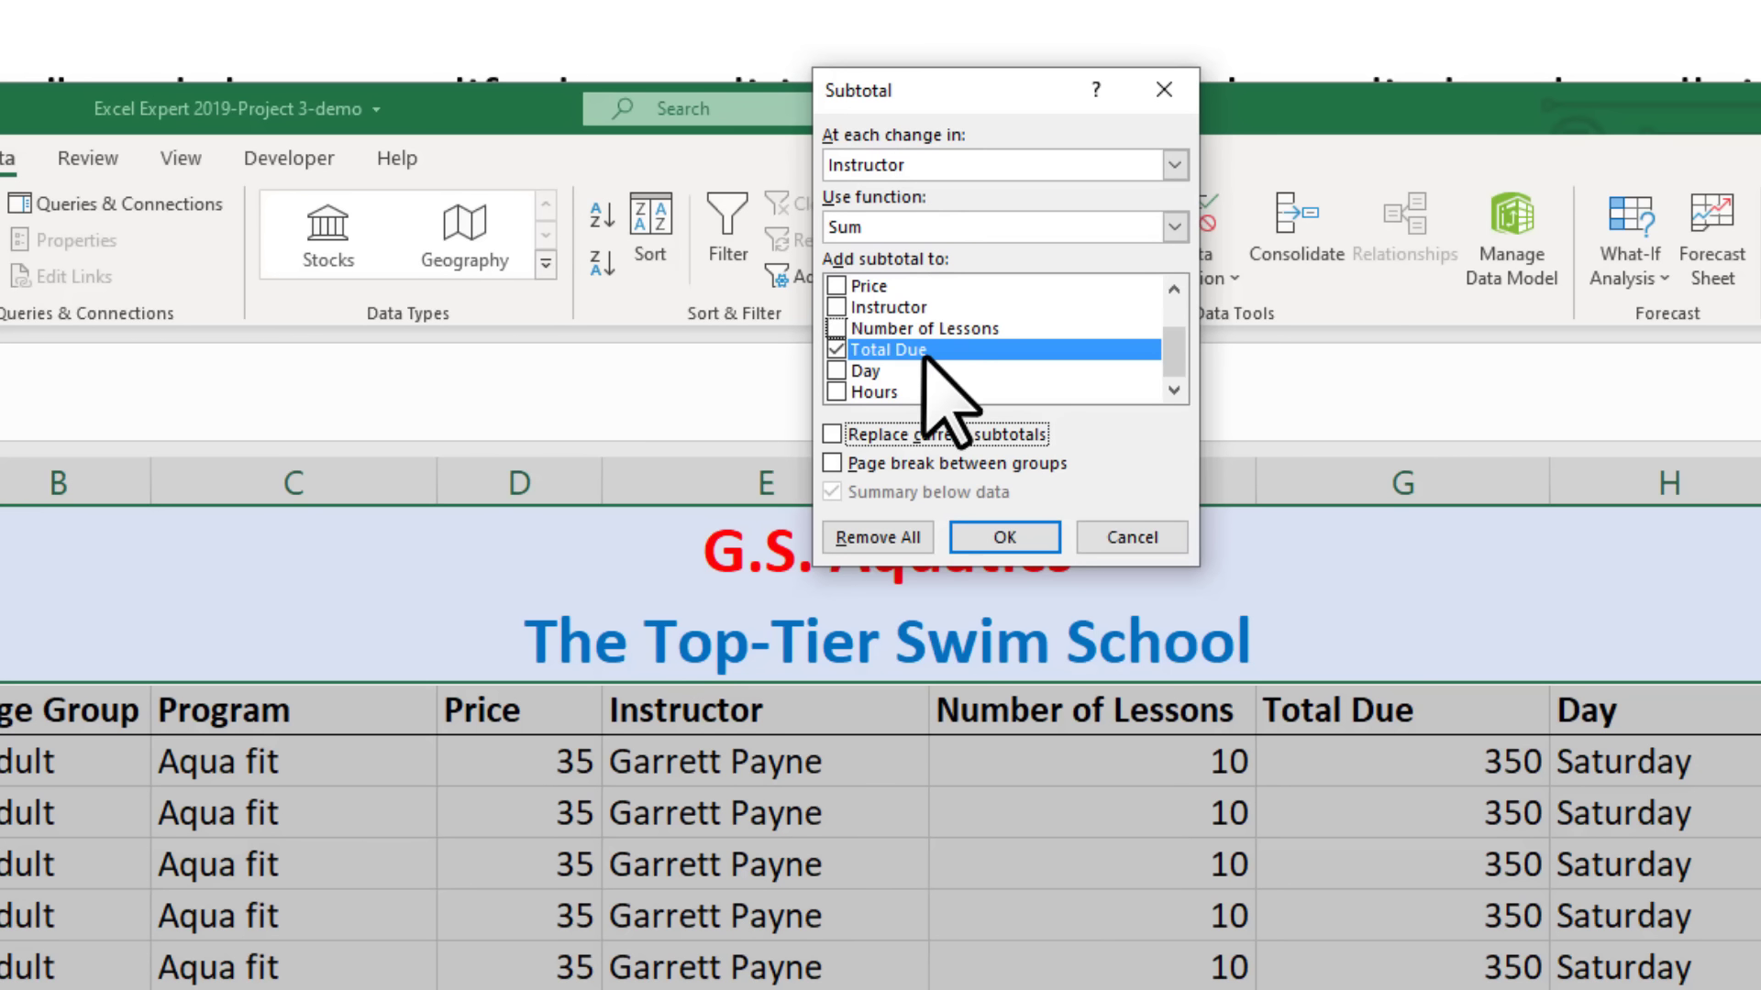
left_click(1003, 537)
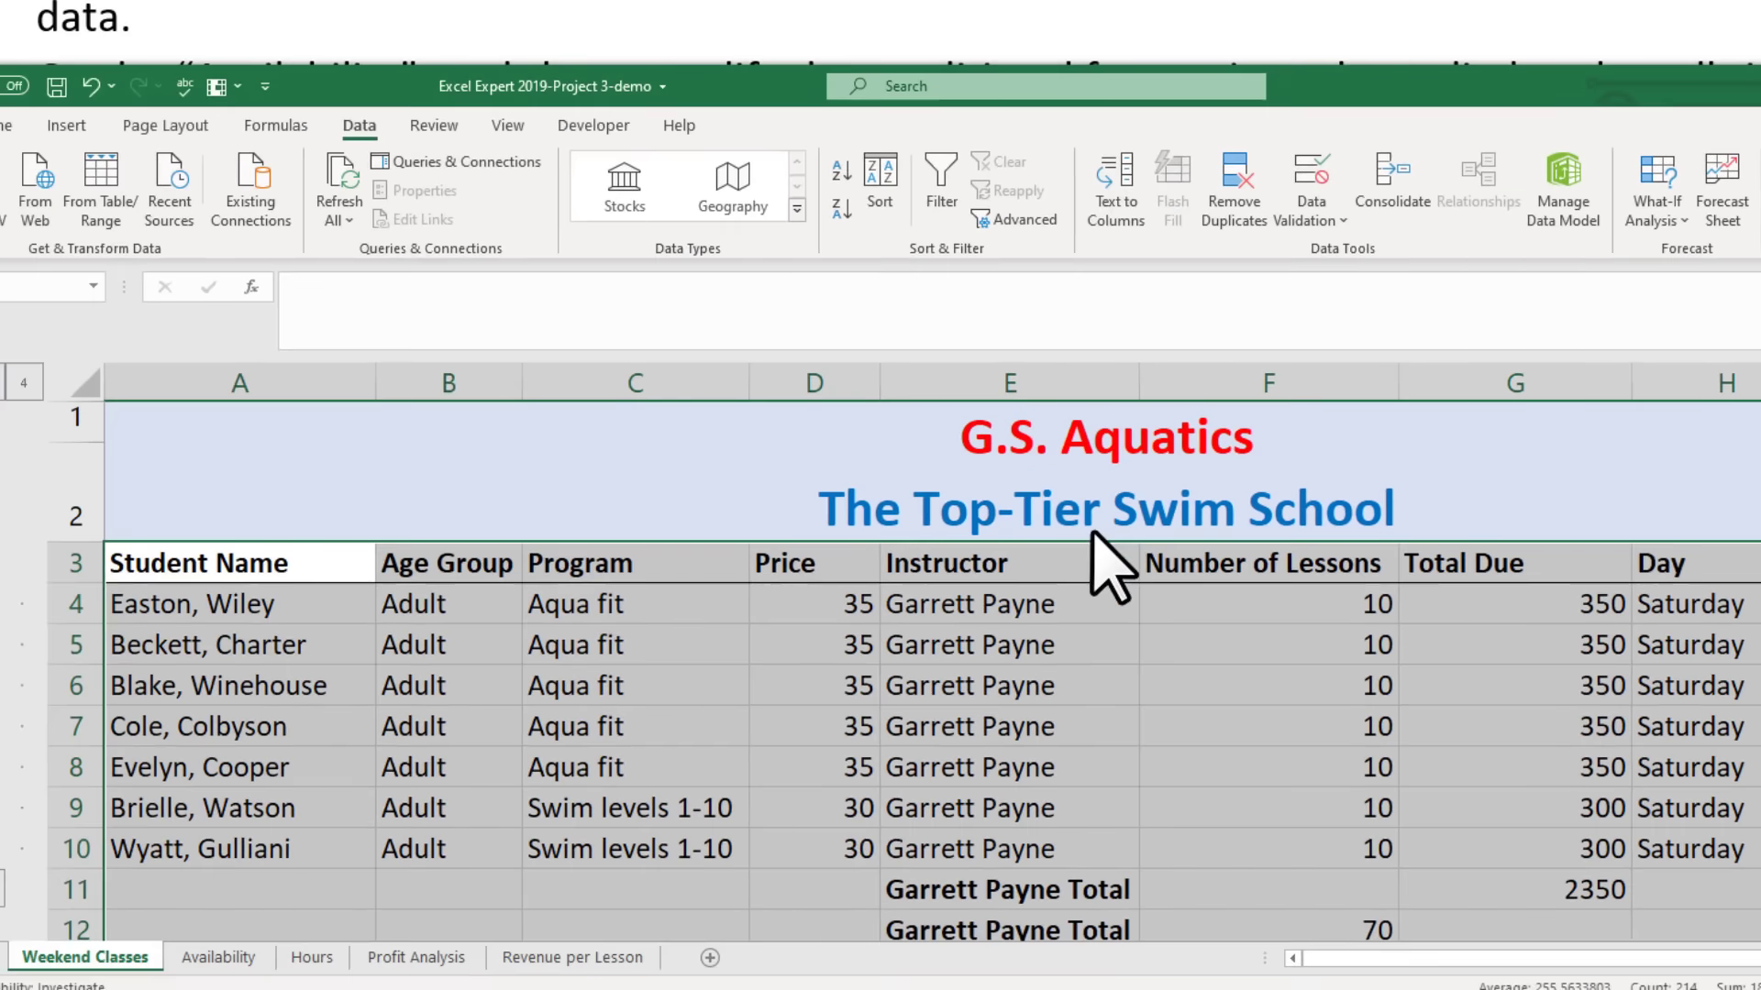
Compare the Total Due and Number of Lessons subtotal rows below each instructor's group
scroll(912, 707, "down", 1)
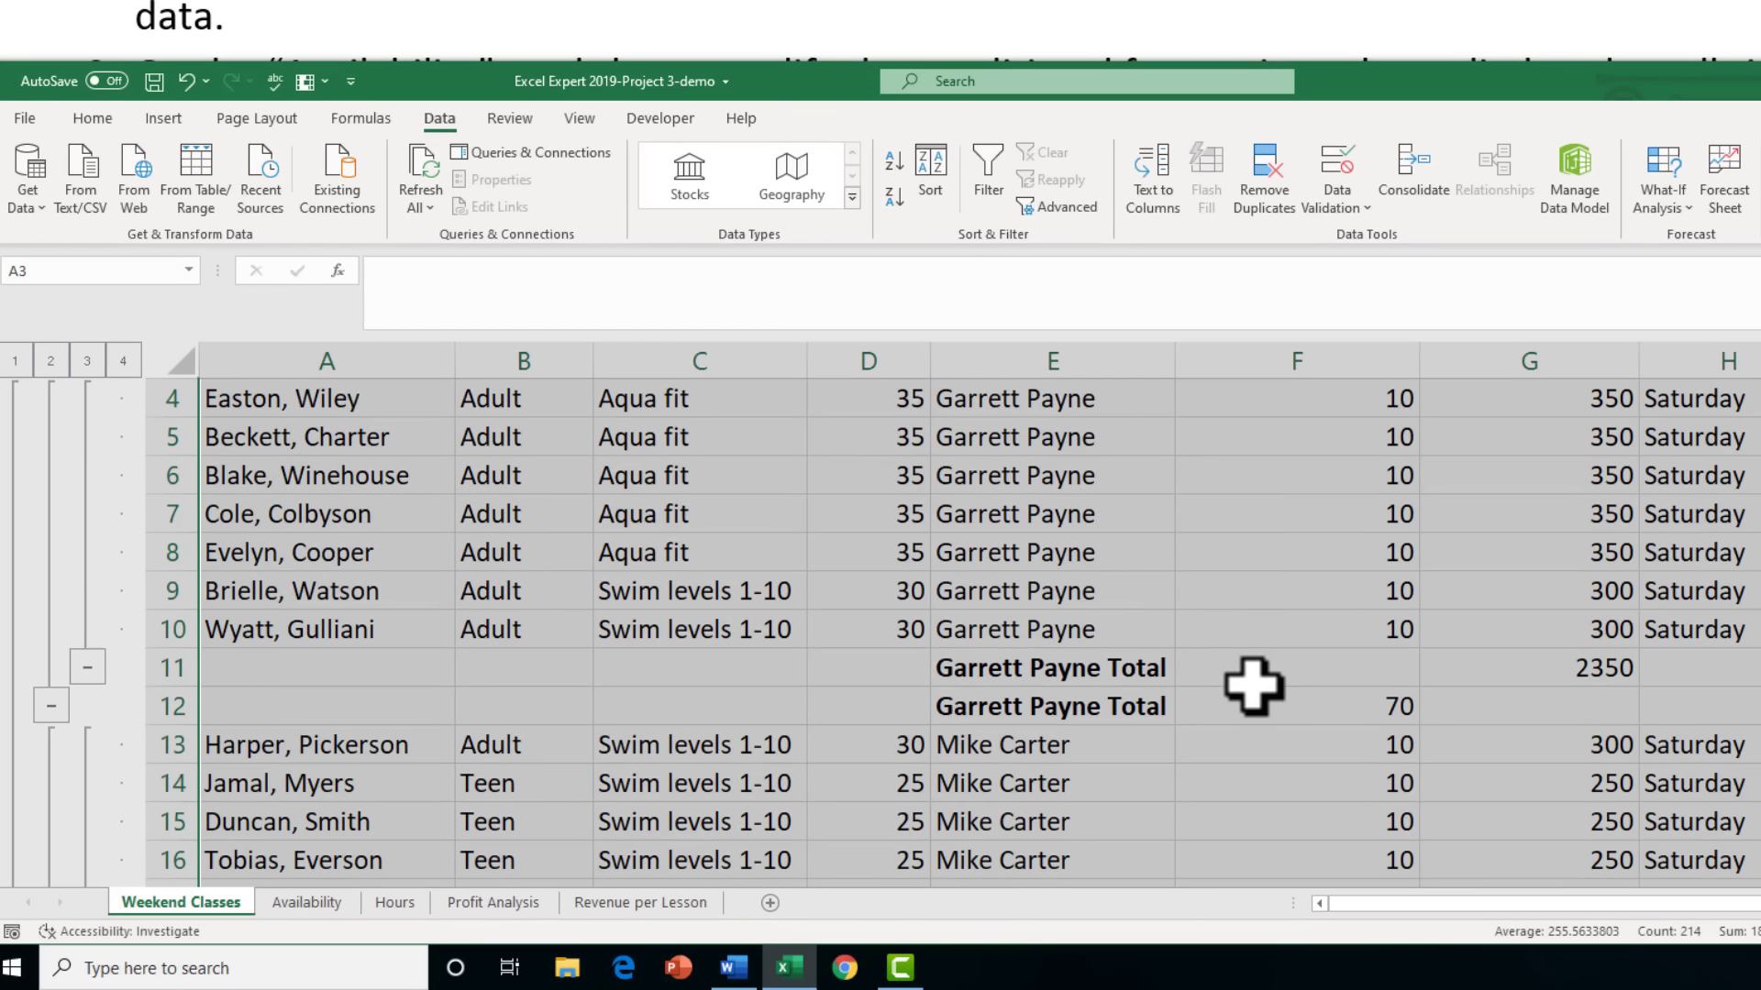
scroll(1458, 715, "up", 1)
scroll(1587, 734, "down", 1)
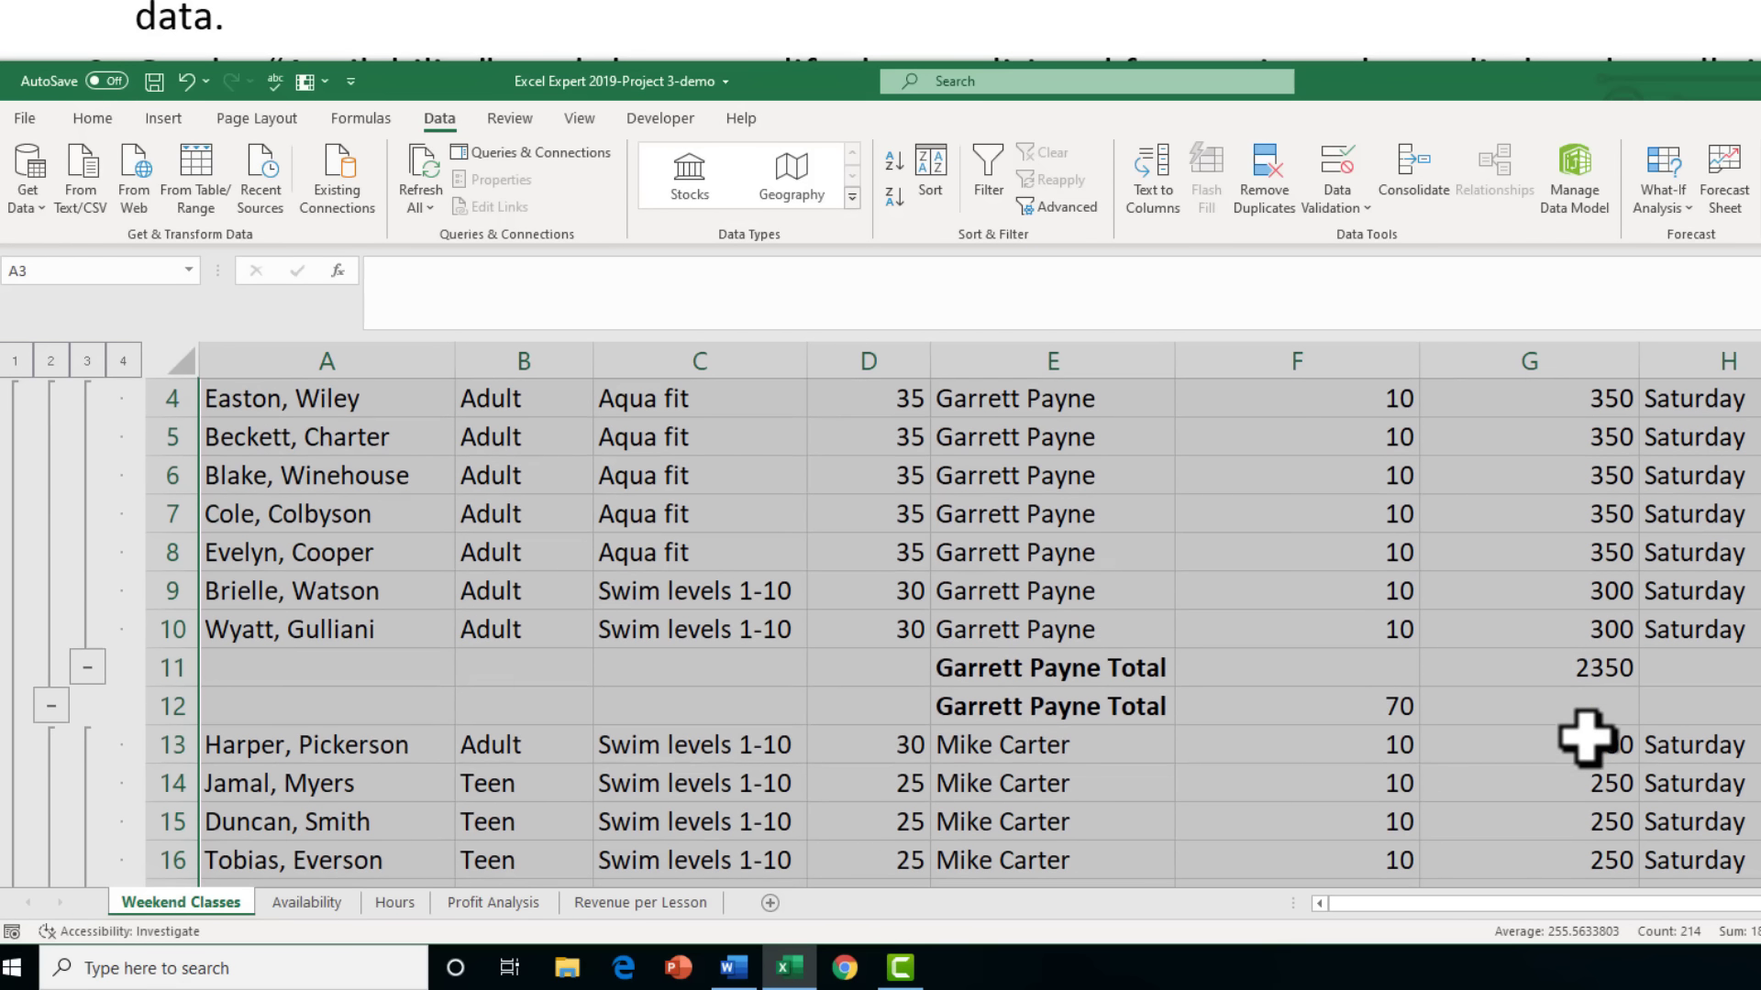
scroll(1388, 720, "down", 2)
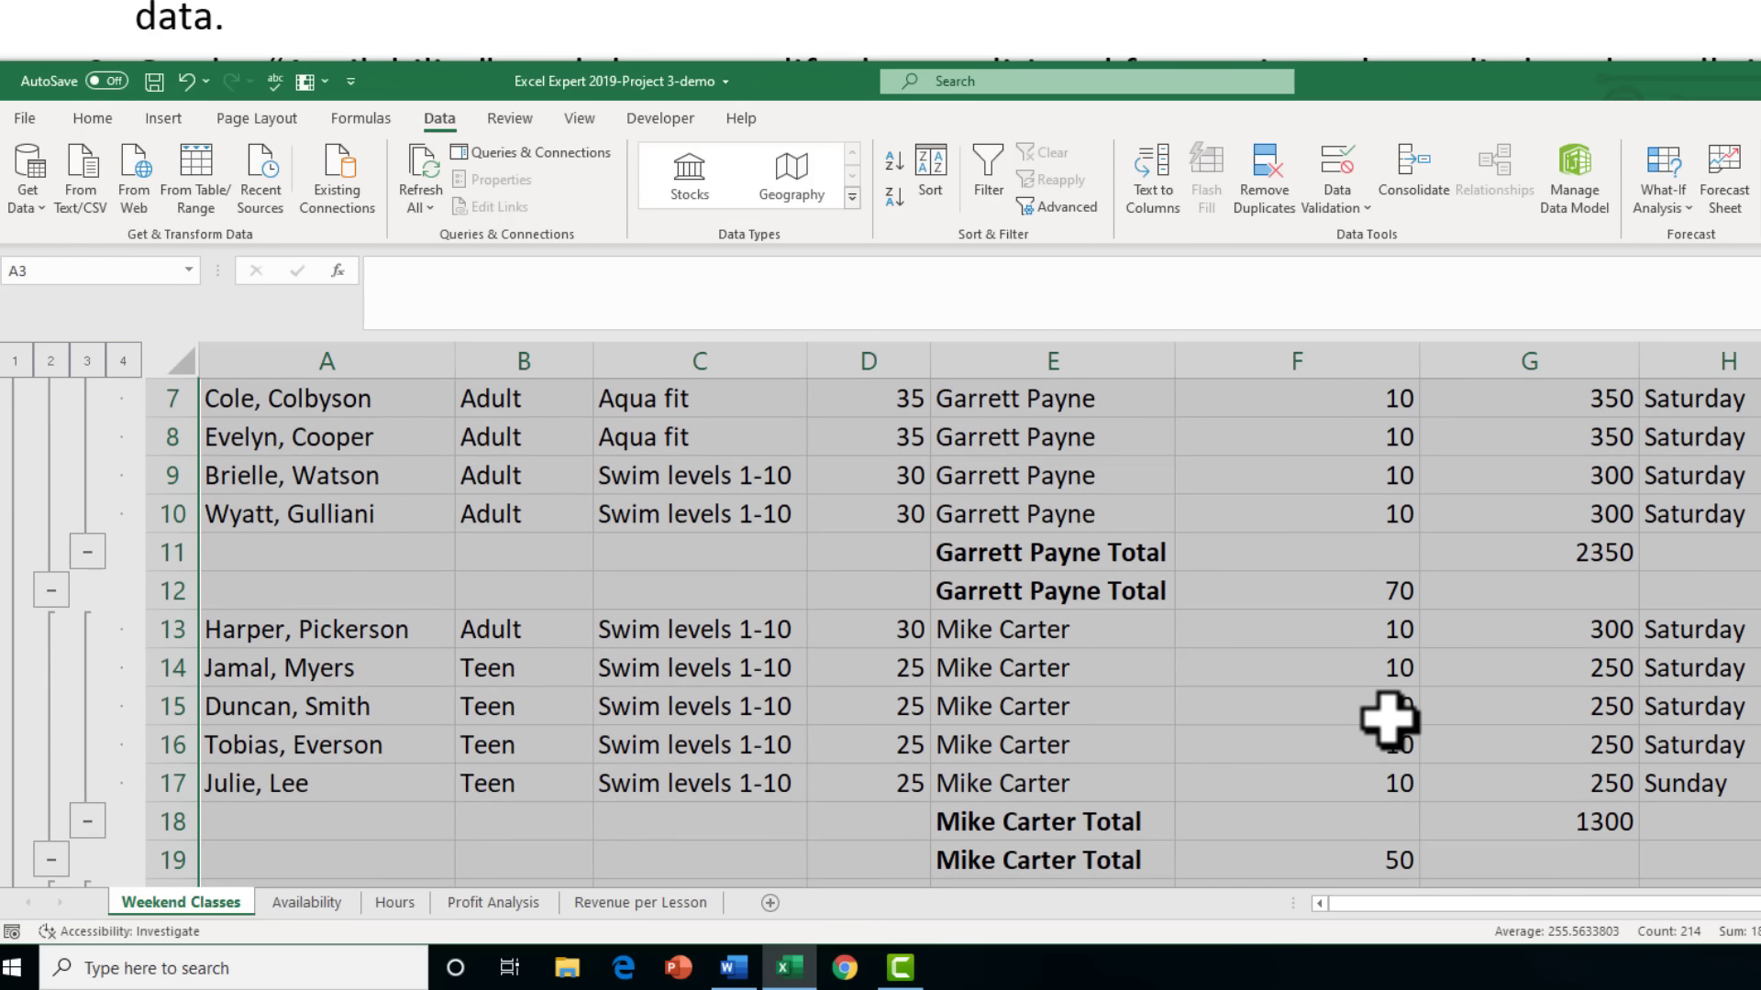
scroll(1388, 720, "up", 3)
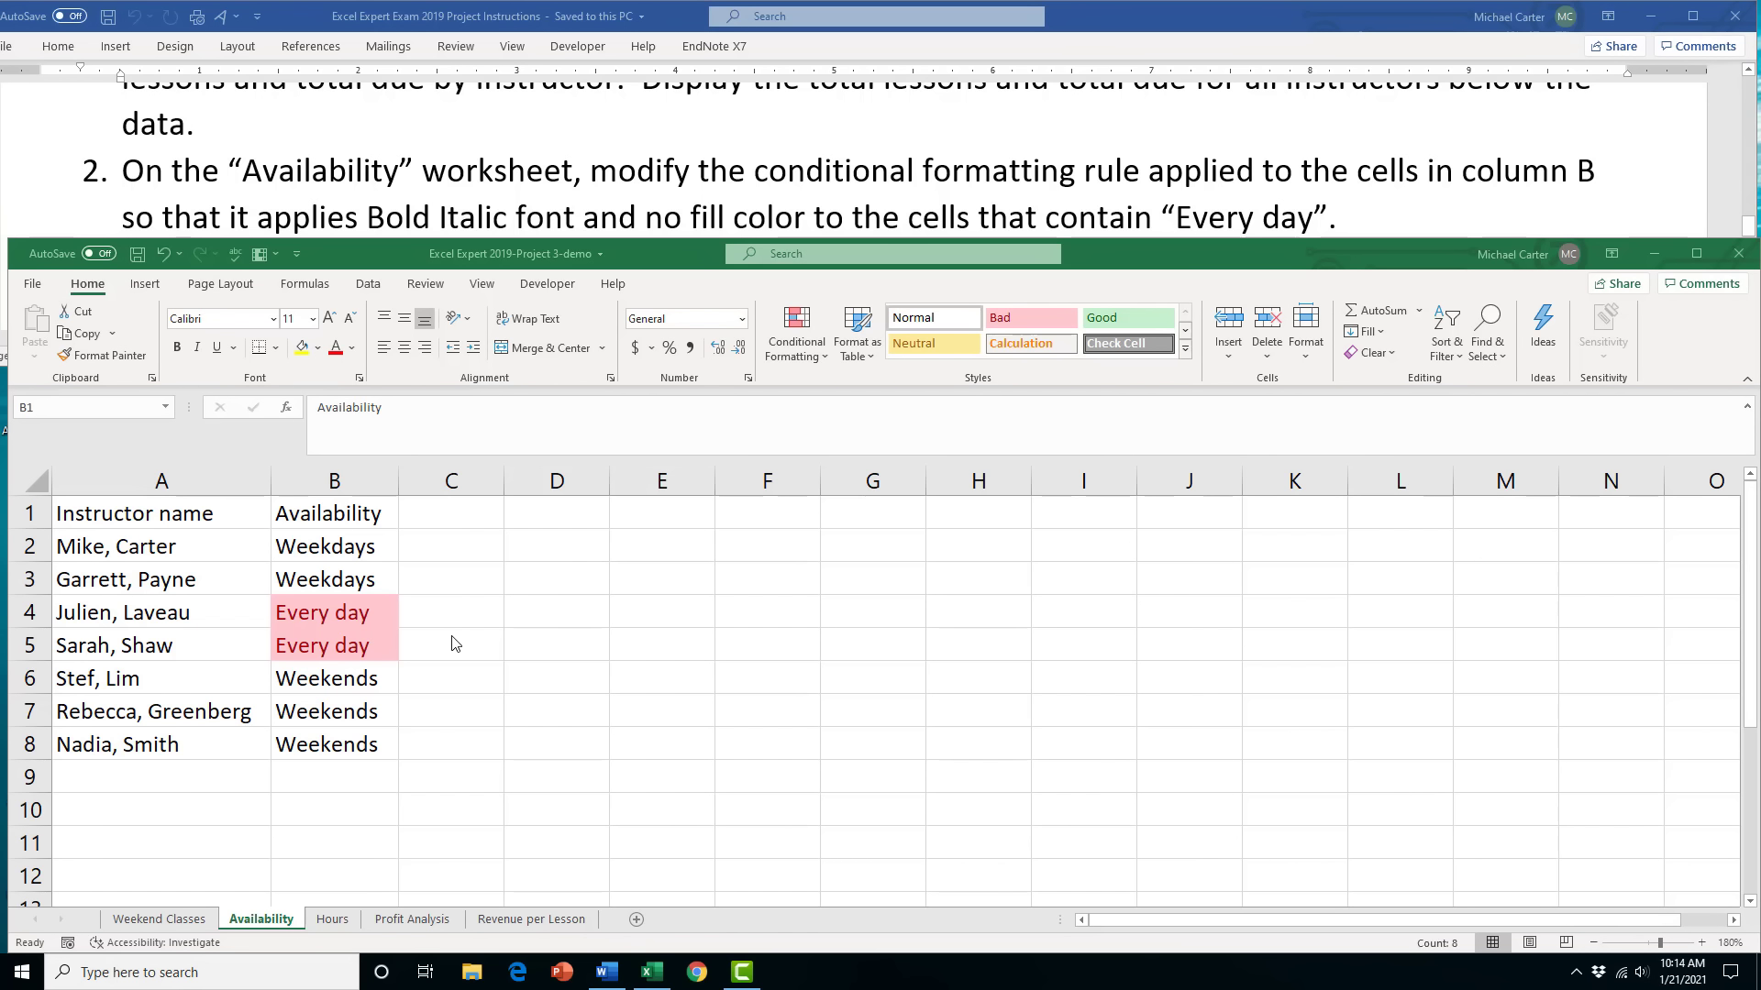
Clear the conditional formatting rules from column B of the Availability sheet
left_click(334, 479)
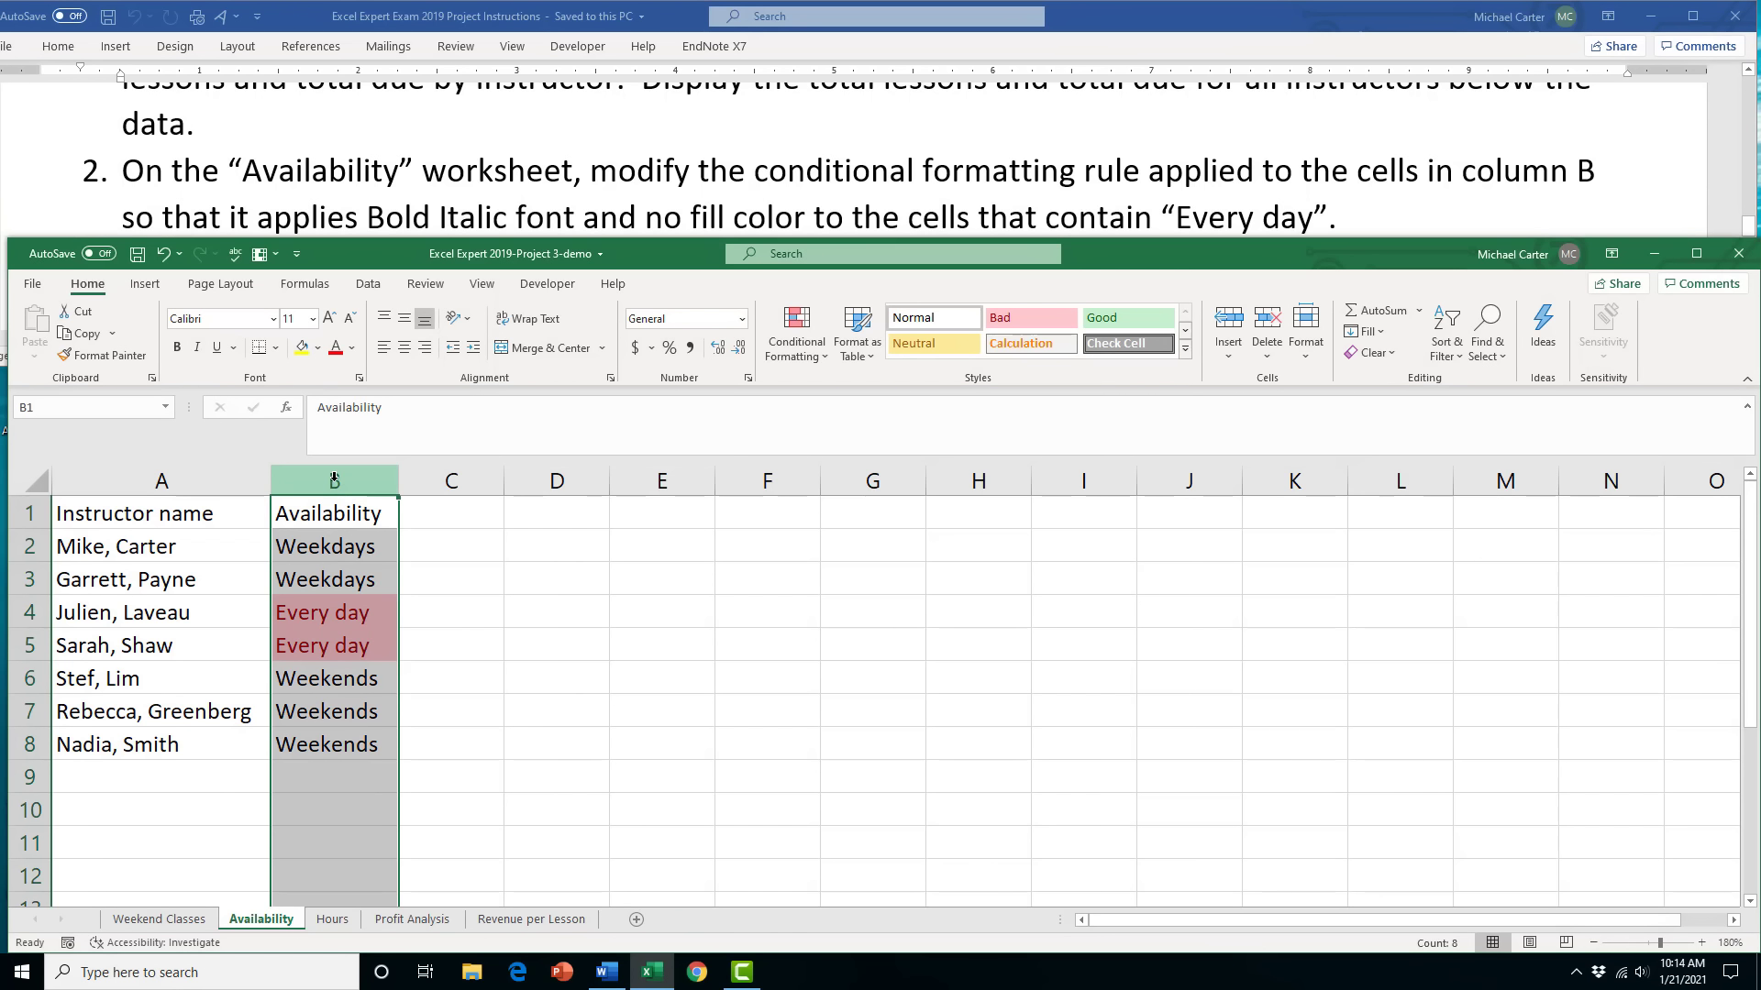
left_click(819, 355)
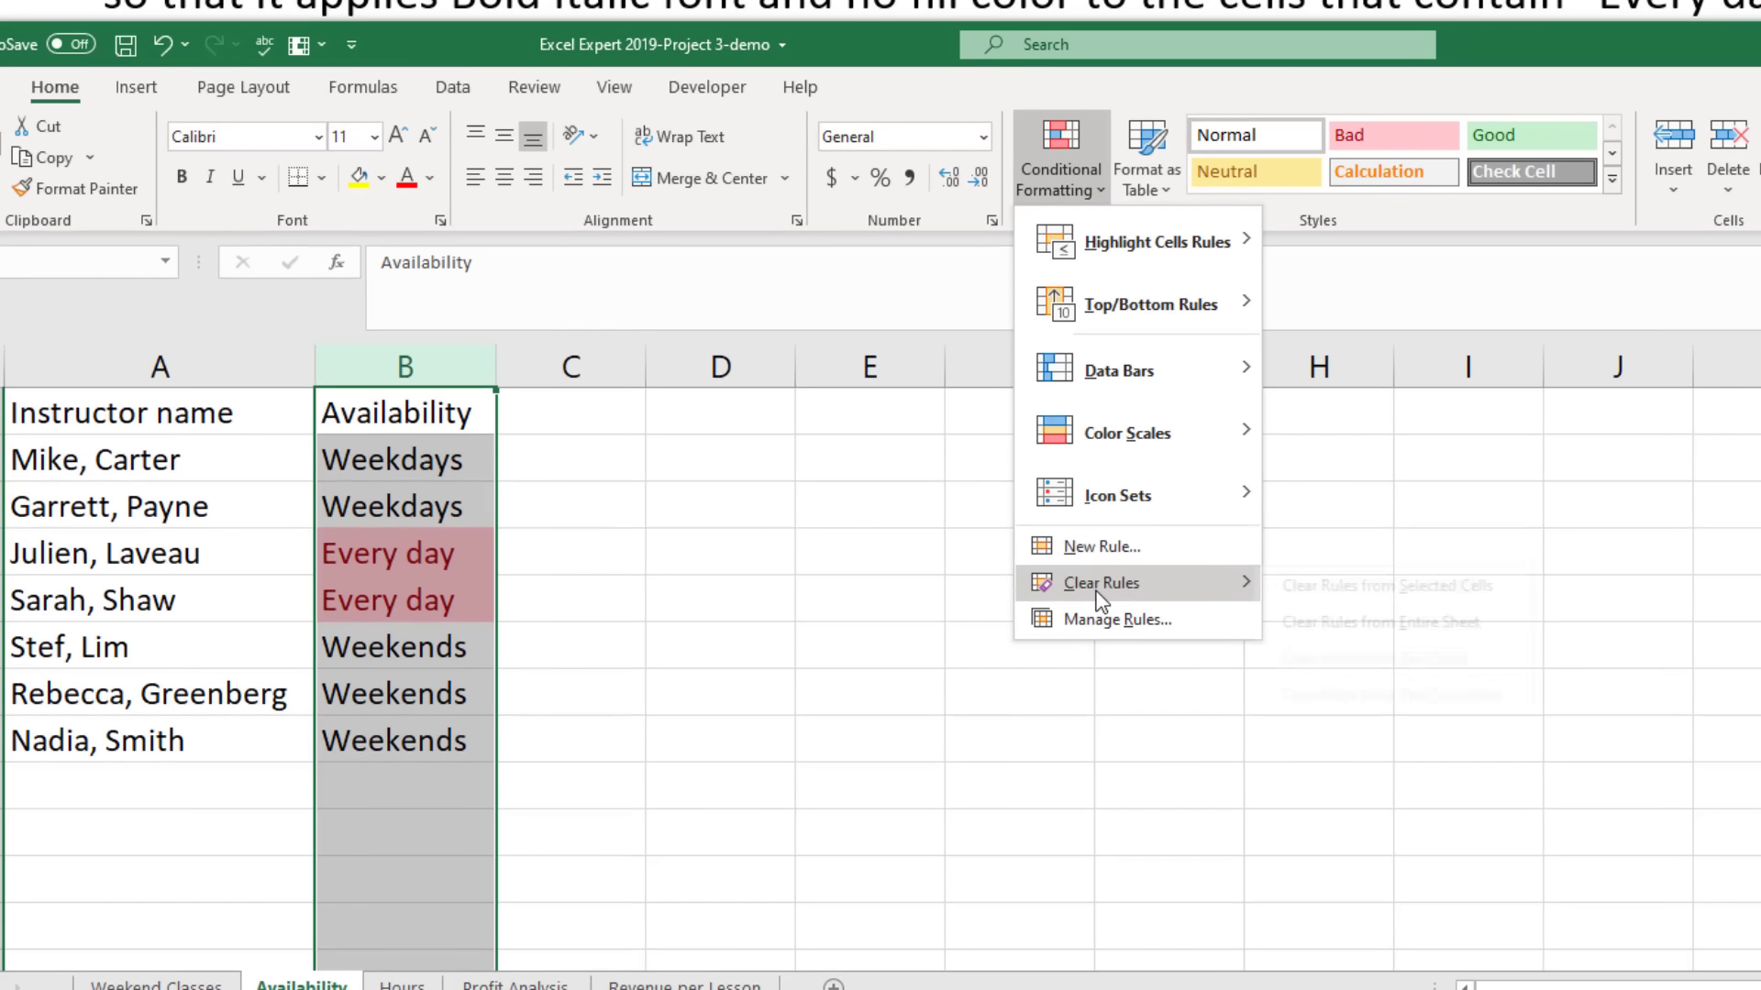
mouse_move(938, 630)
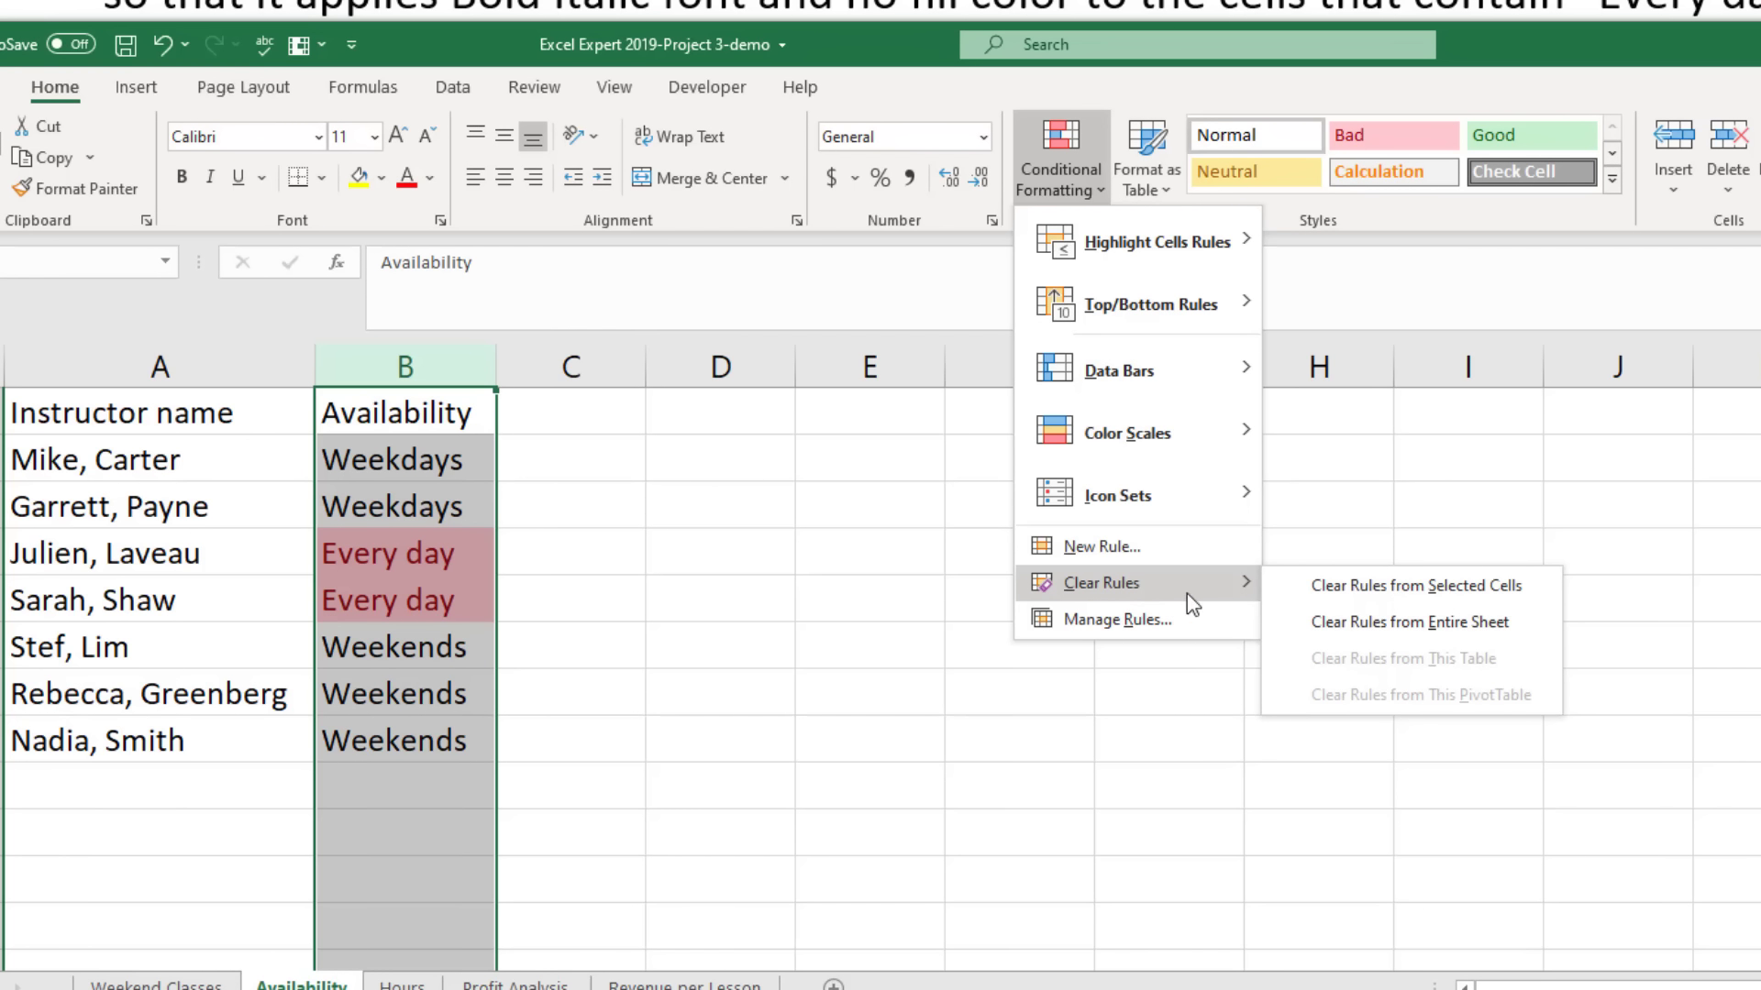
left_click(1417, 587)
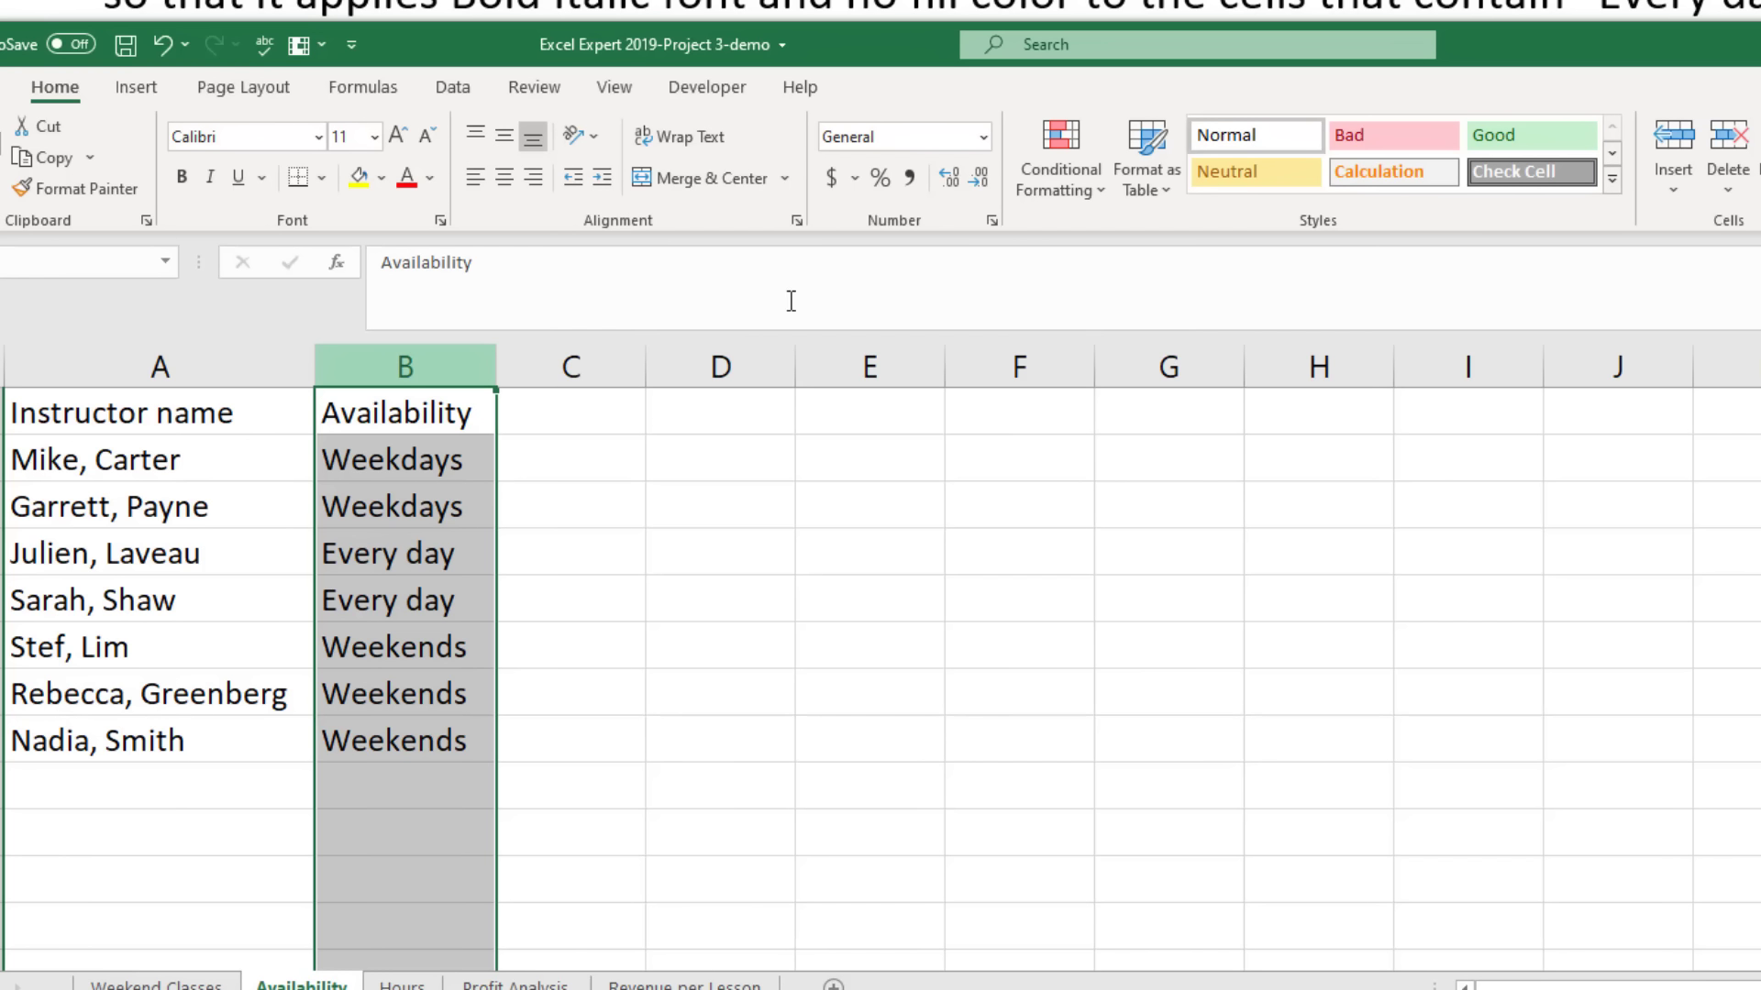
Start a Text That Contains highlight rule on column B for the text "Every day"
left_click(1100, 192)
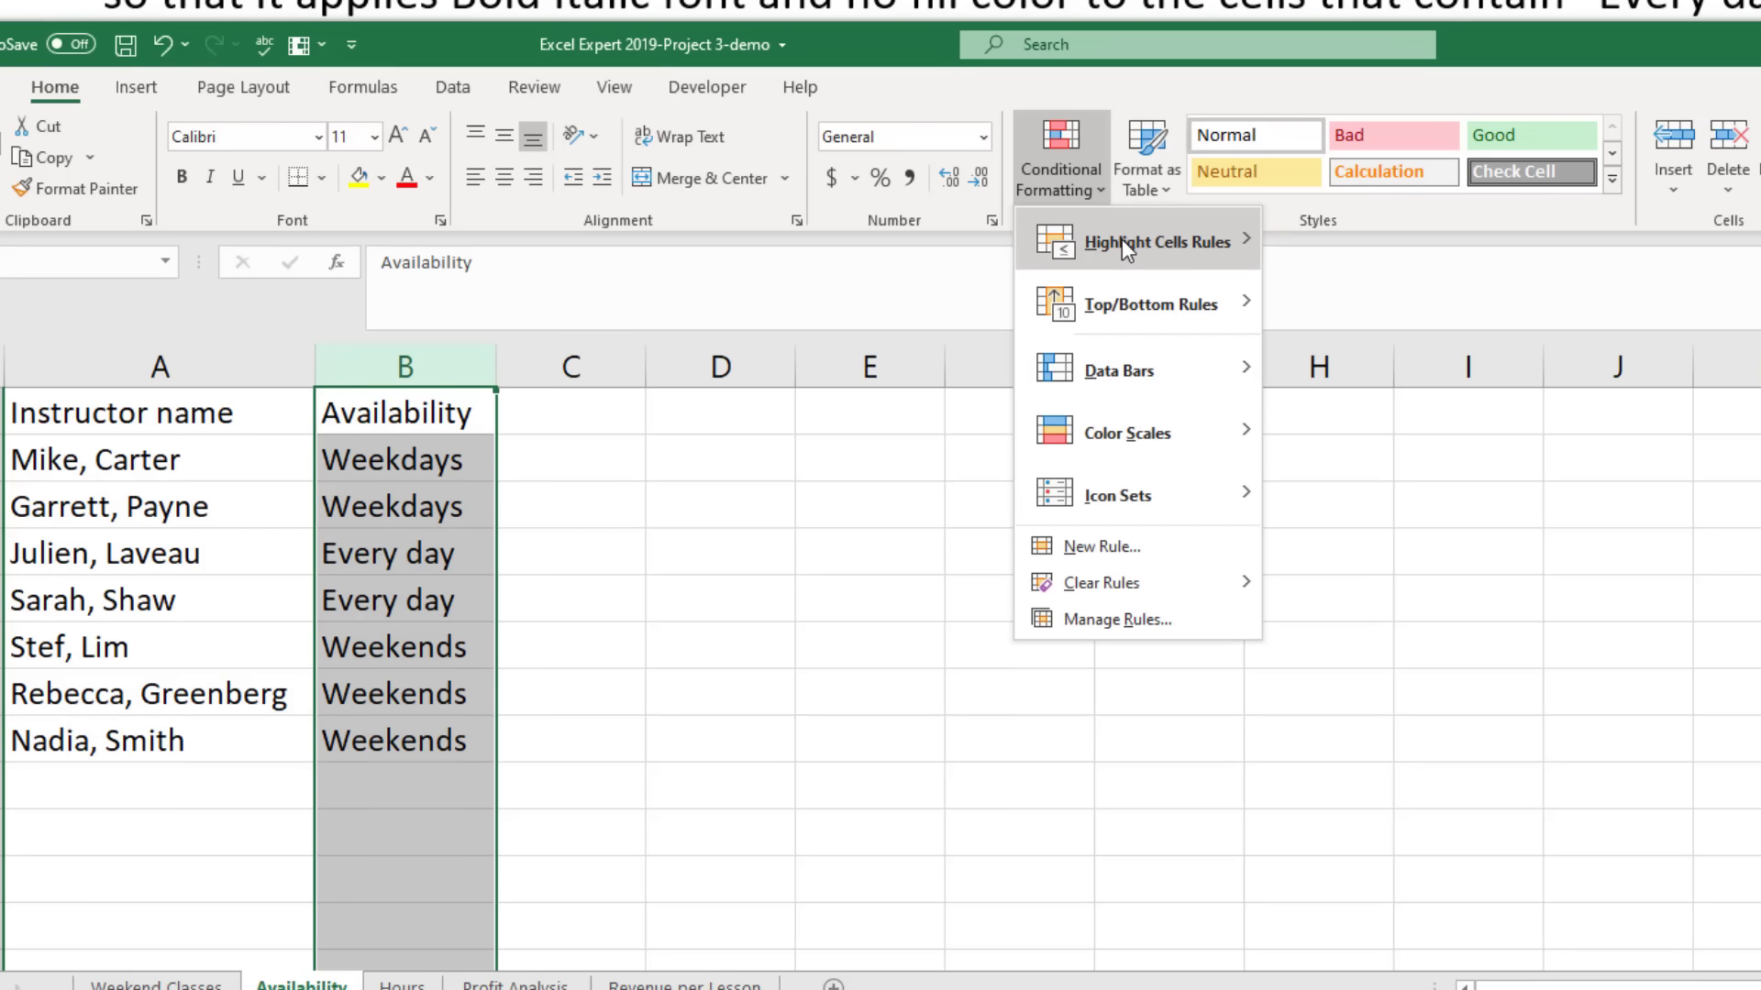
mouse_move(1126, 246)
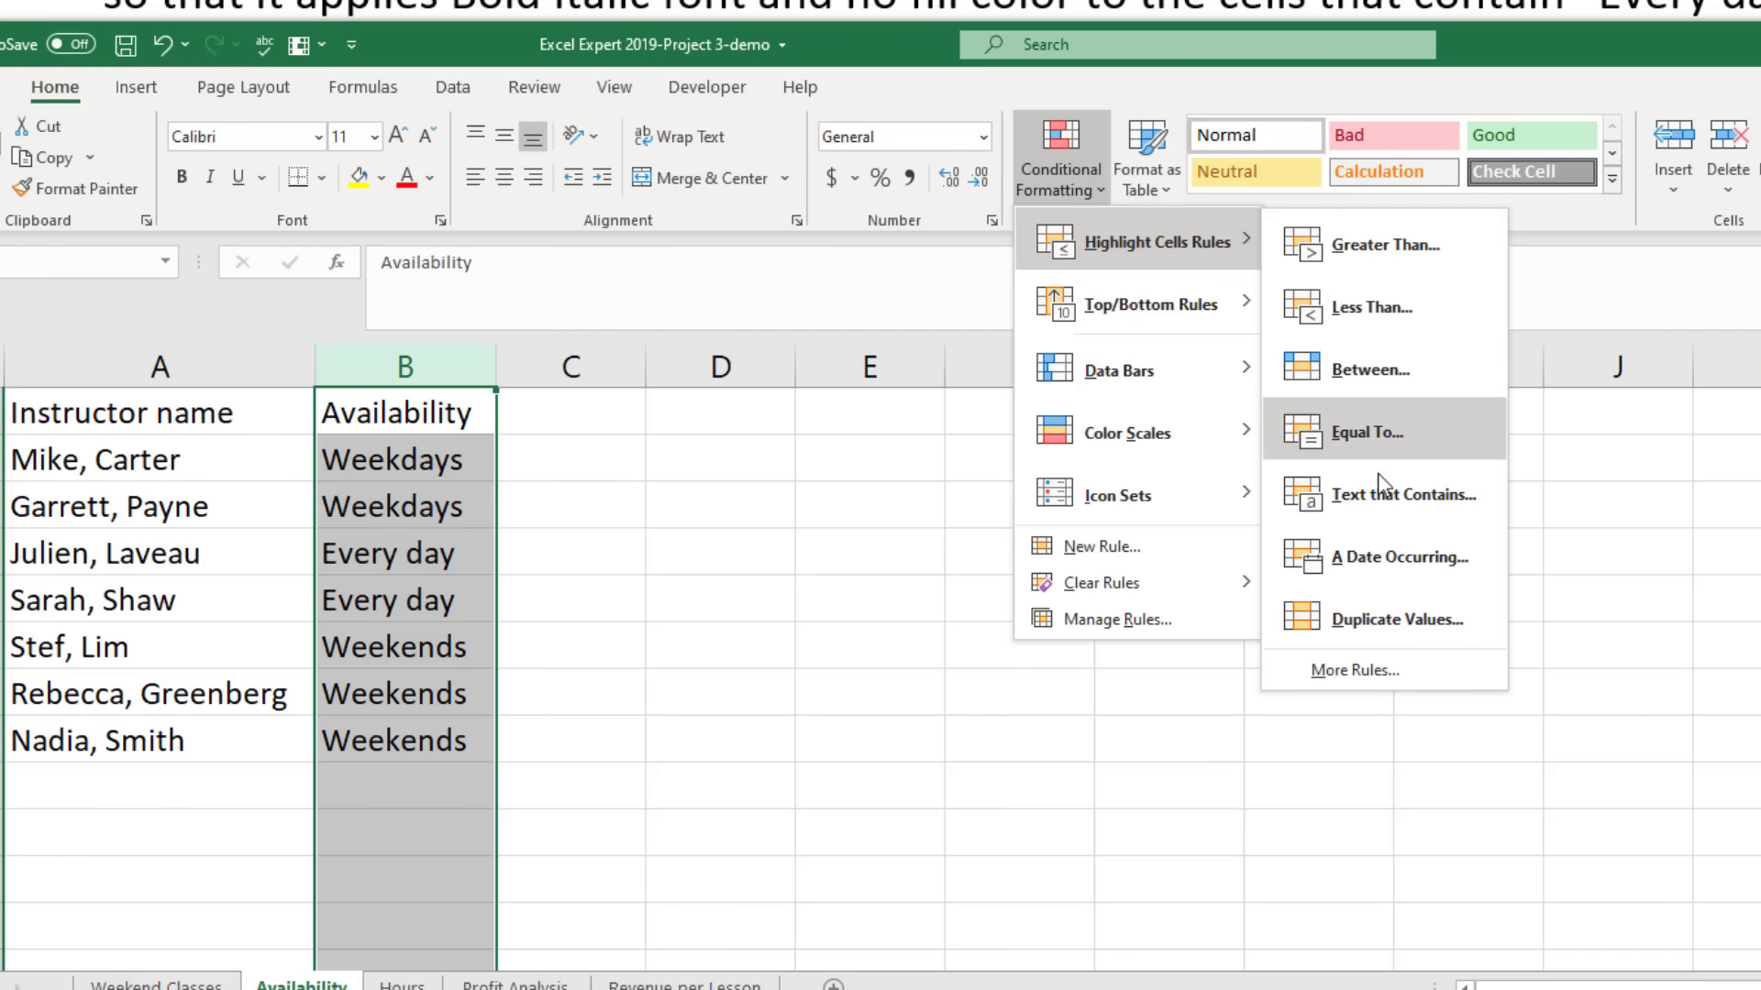
left_click(1436, 503)
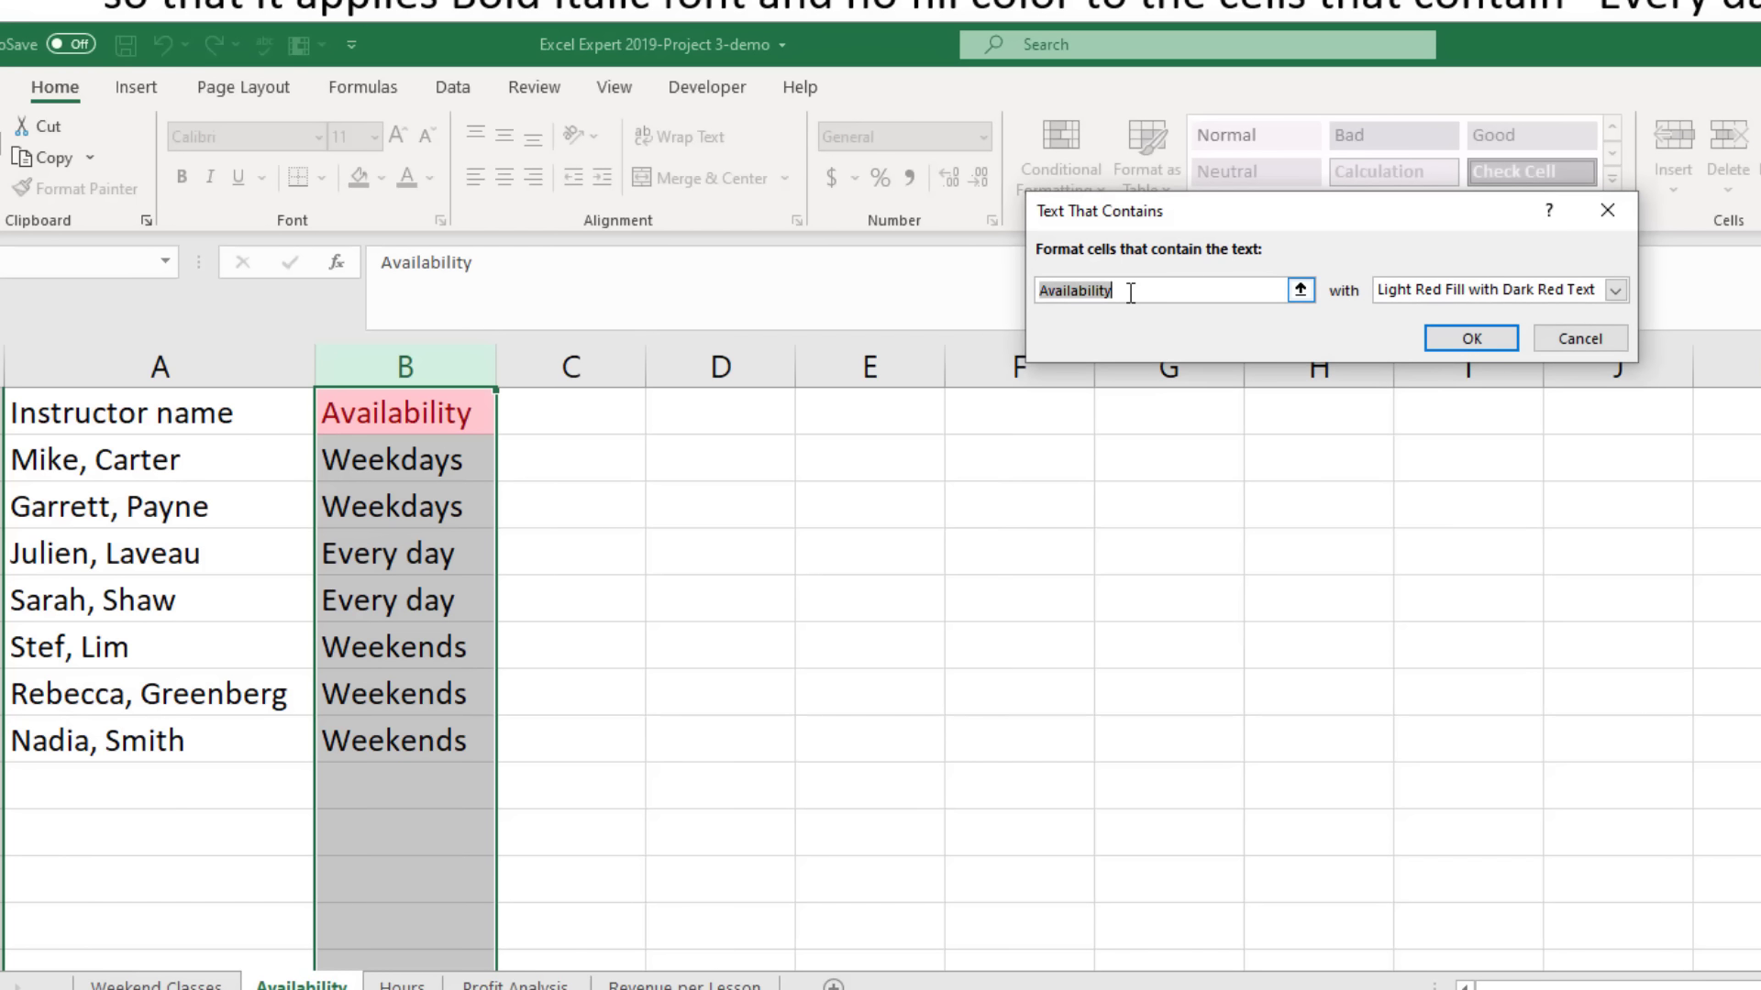
key("BackSpace")
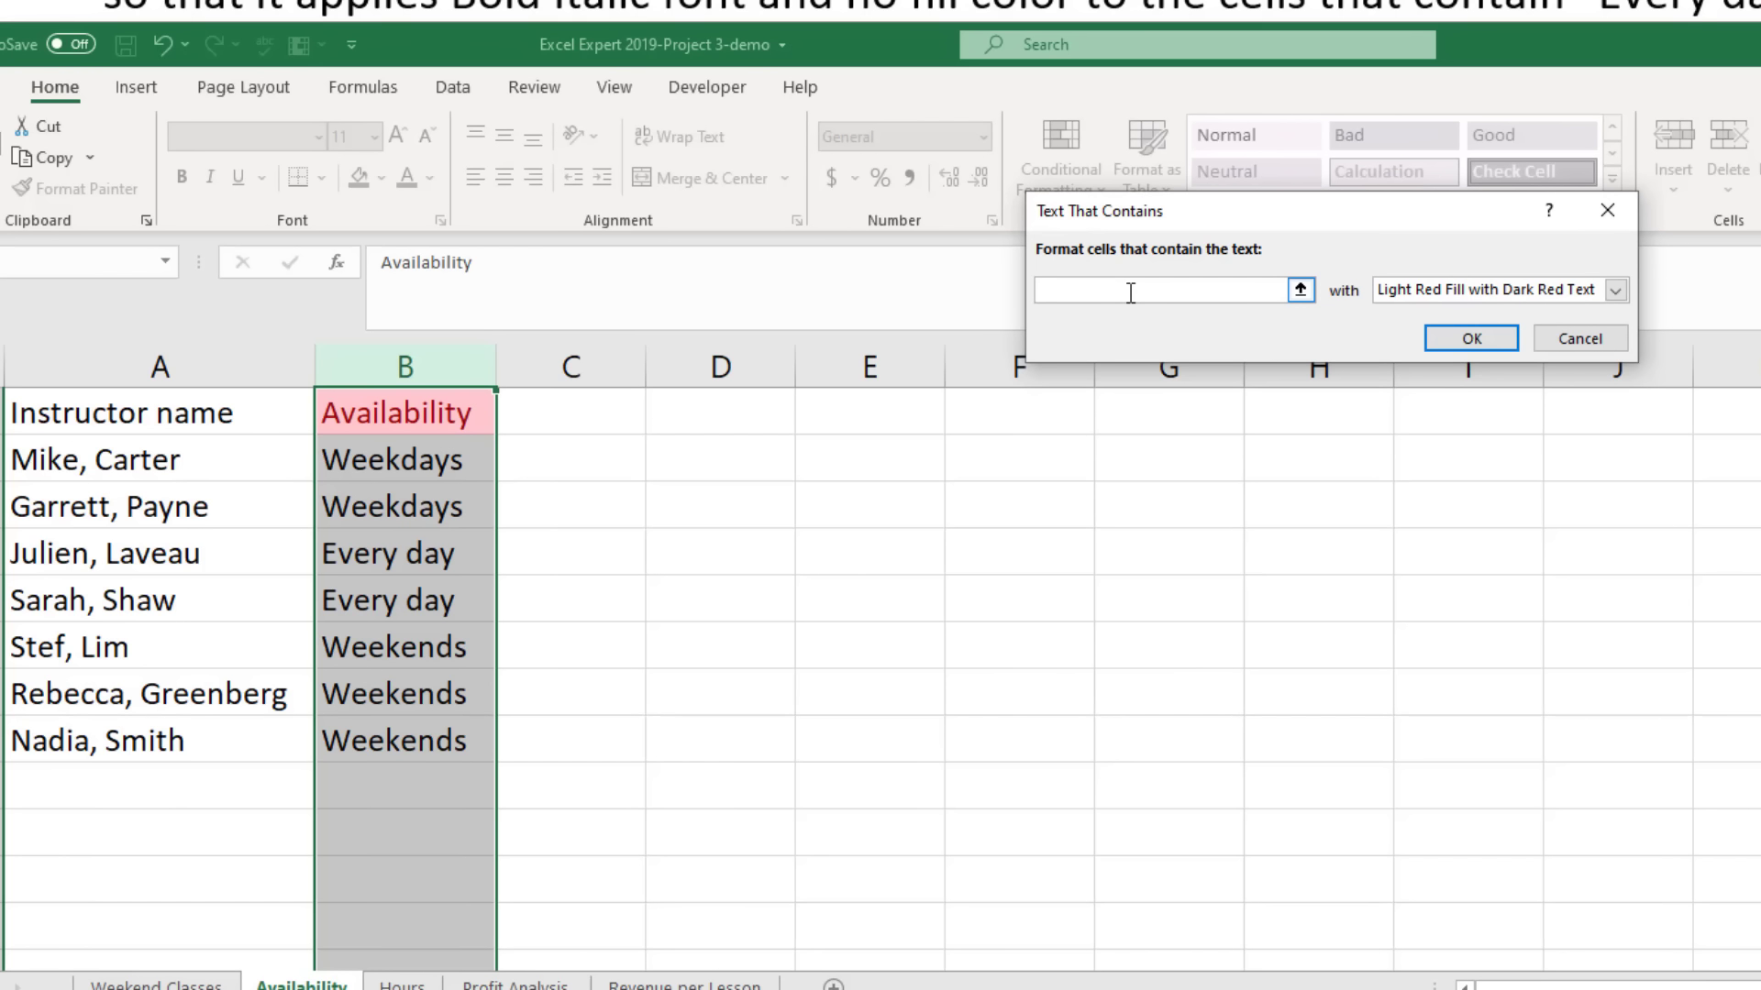
type("Every")
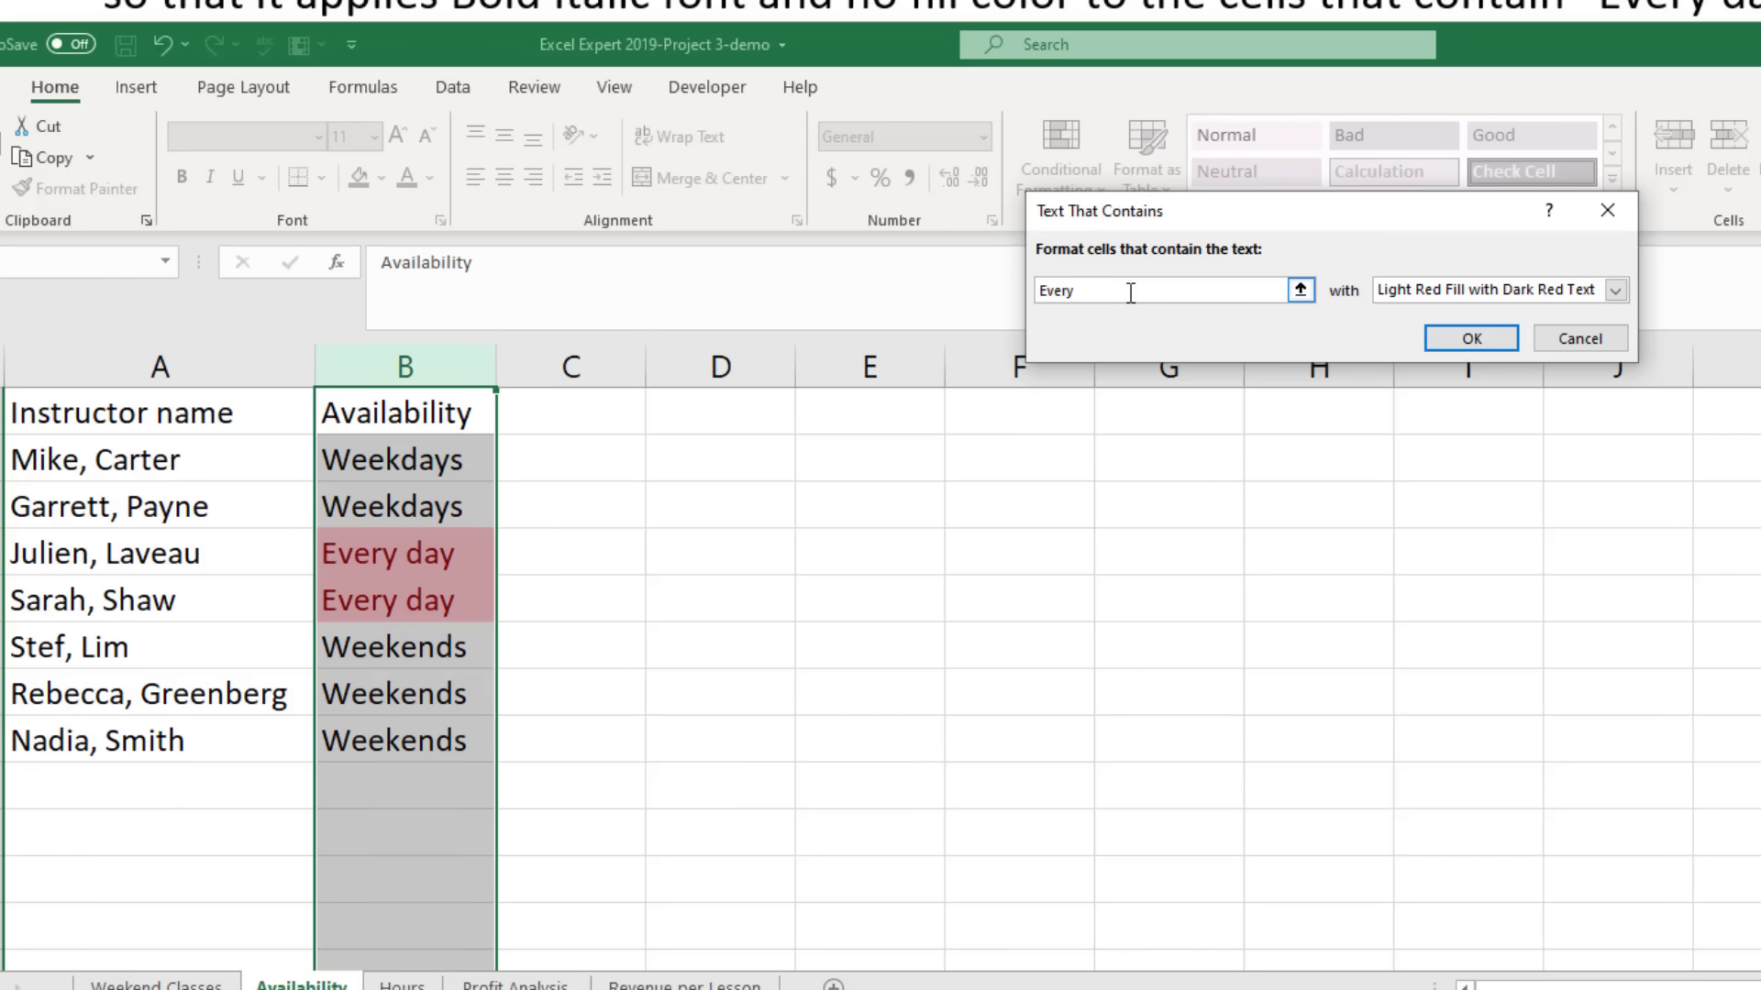
type(" day")
Give the "Every day" rule a custom format with Bold Italic font and no fill color, and apply it
left_click(1616, 292)
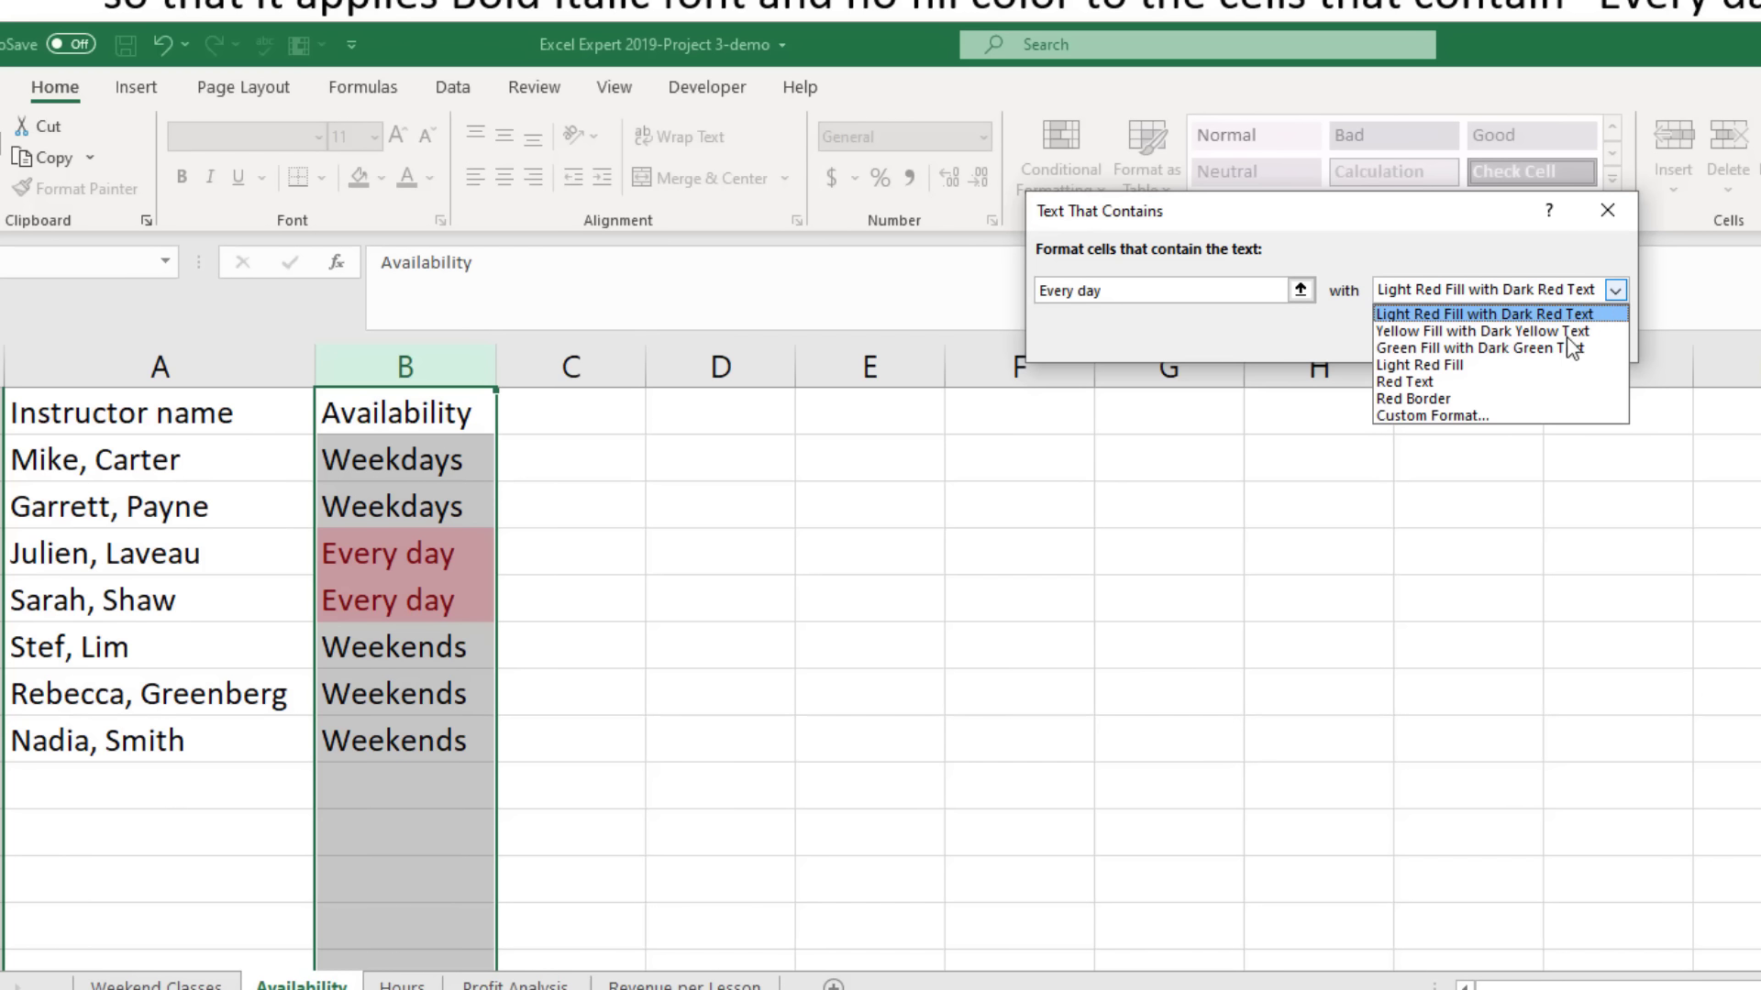
left_click(1486, 415)
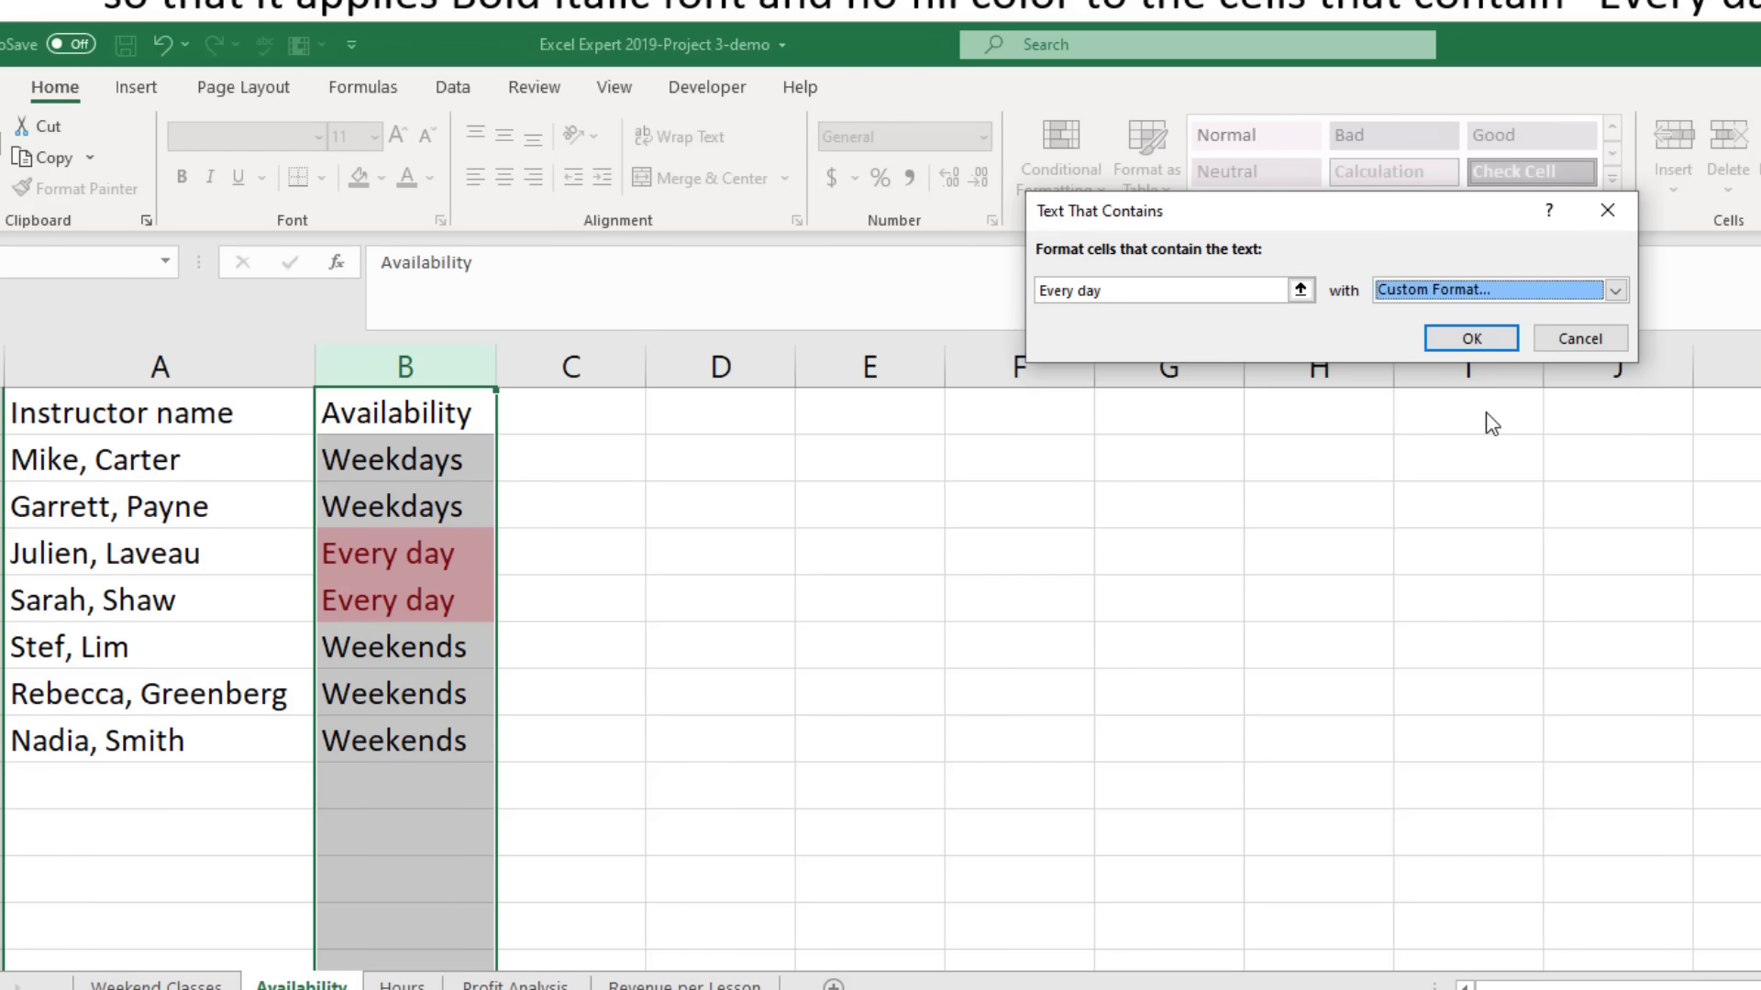
left_click(1486, 338)
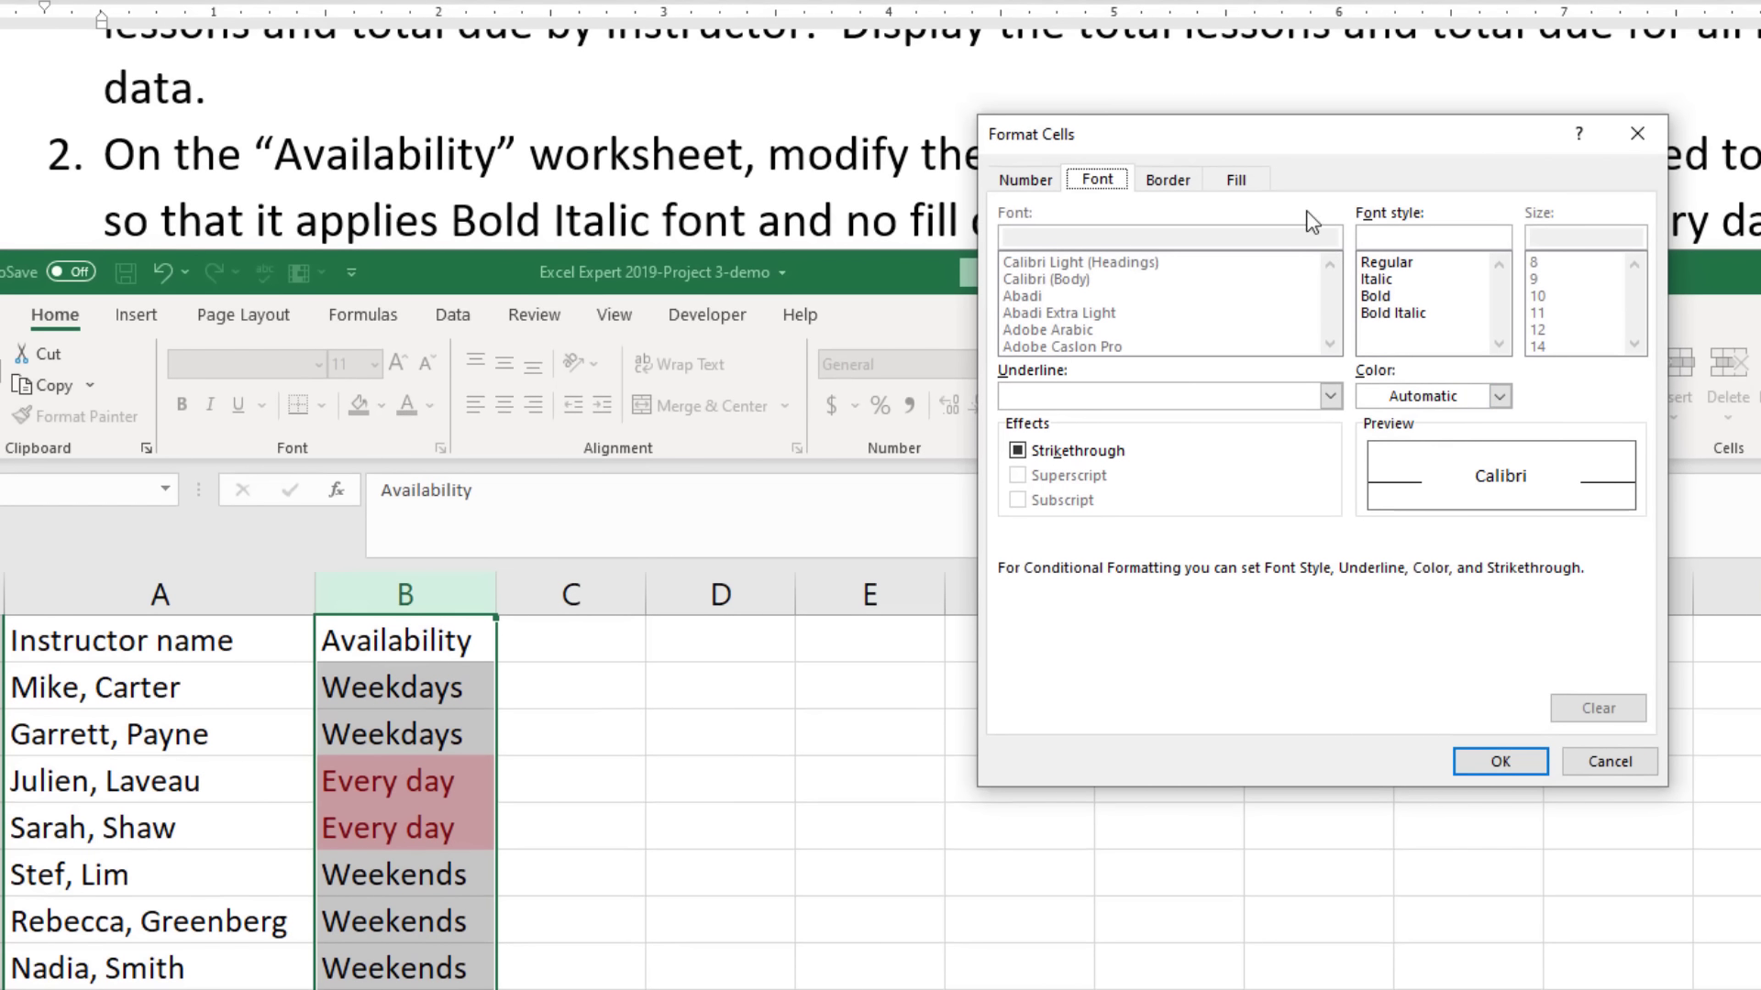
left_click_drag(1283, 137, 1083, 288)
left_click(1192, 466)
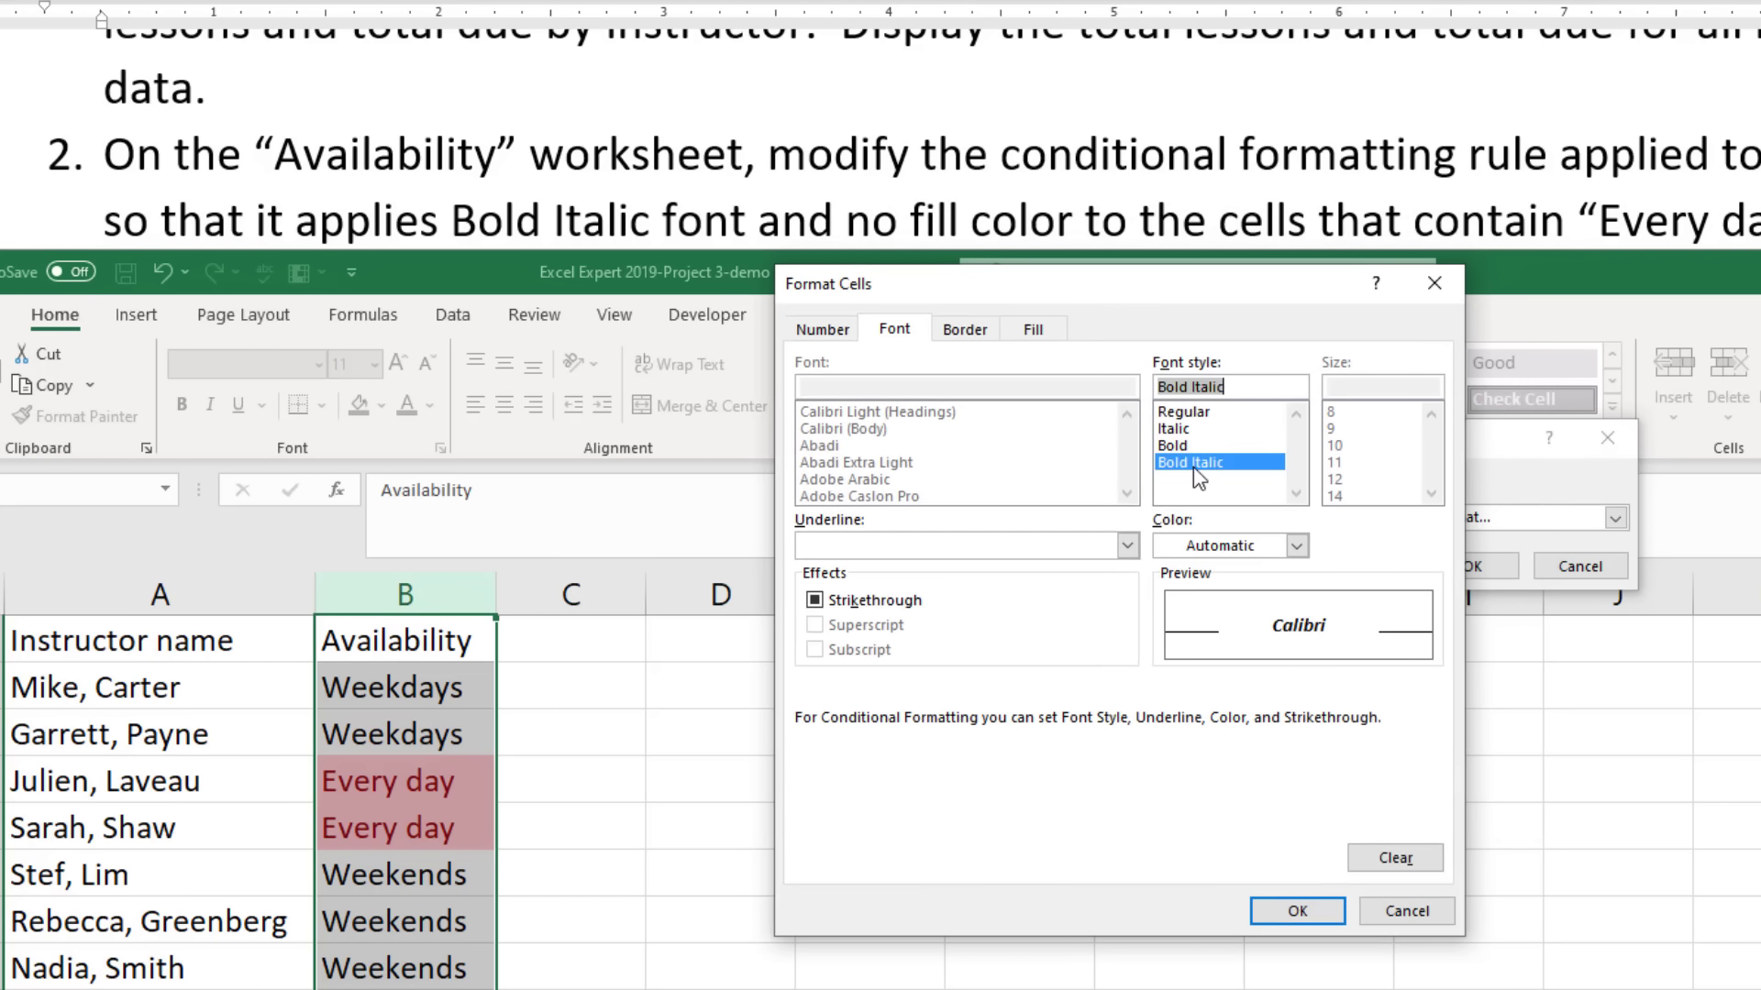
left_click(1032, 330)
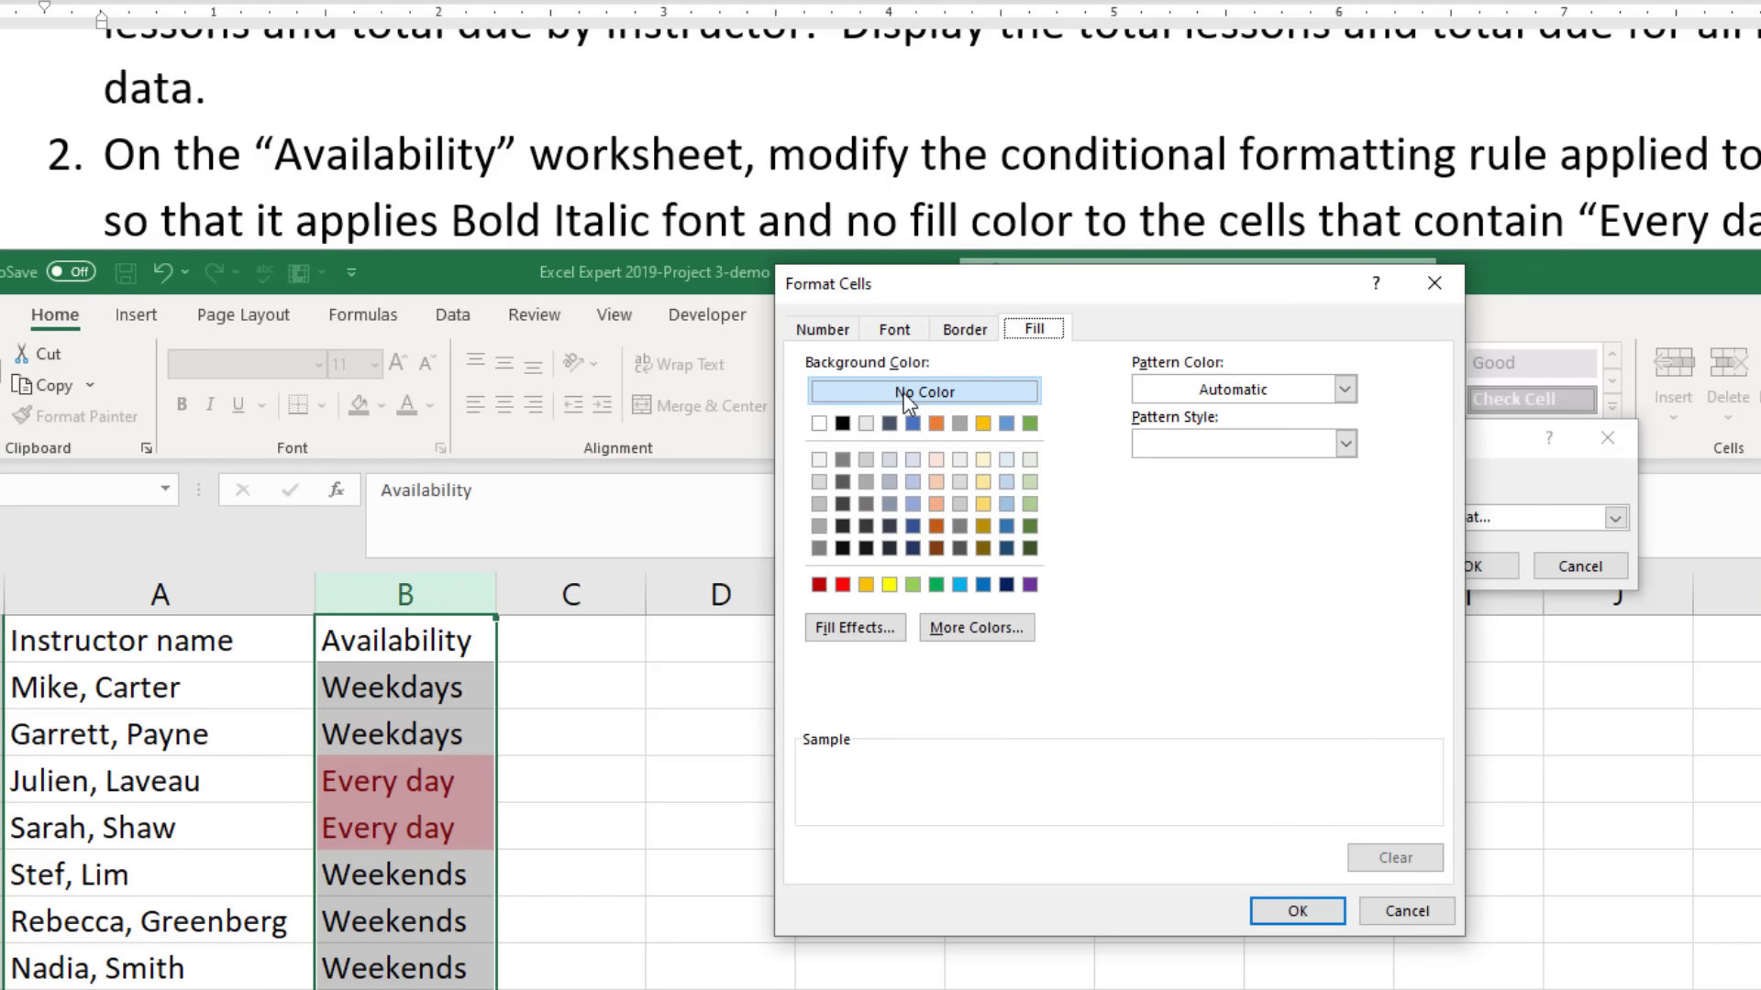
left_click(894, 330)
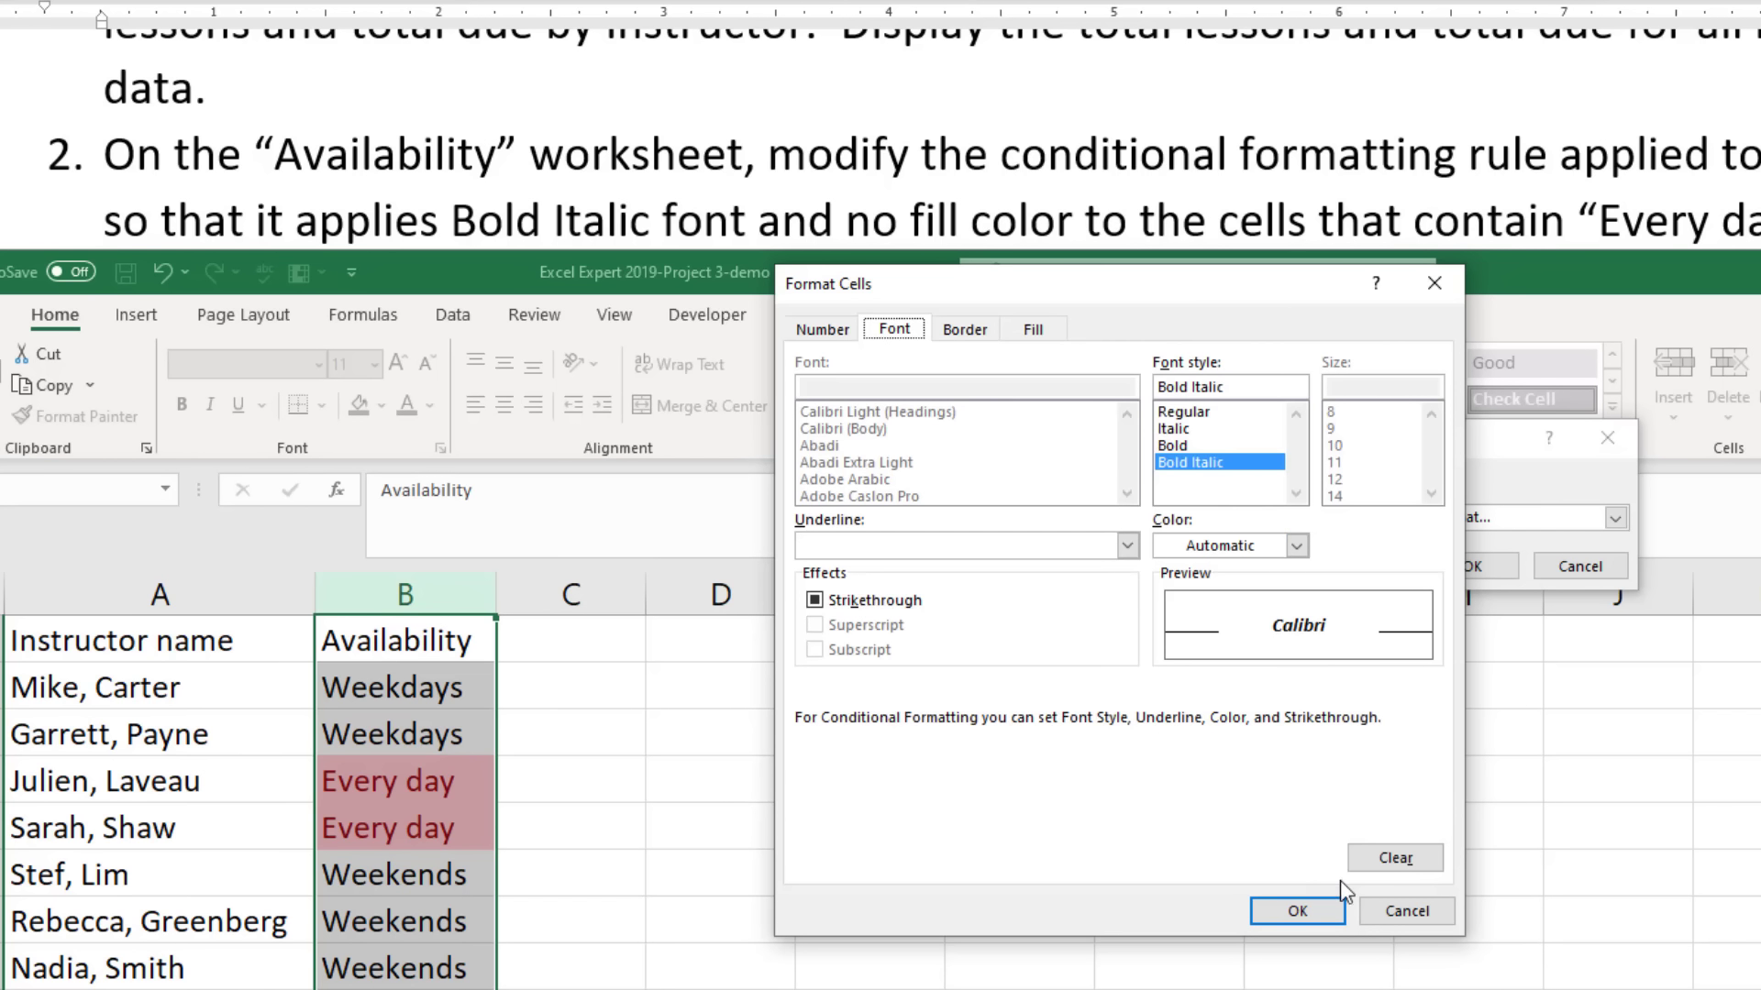
left_click(1296, 912)
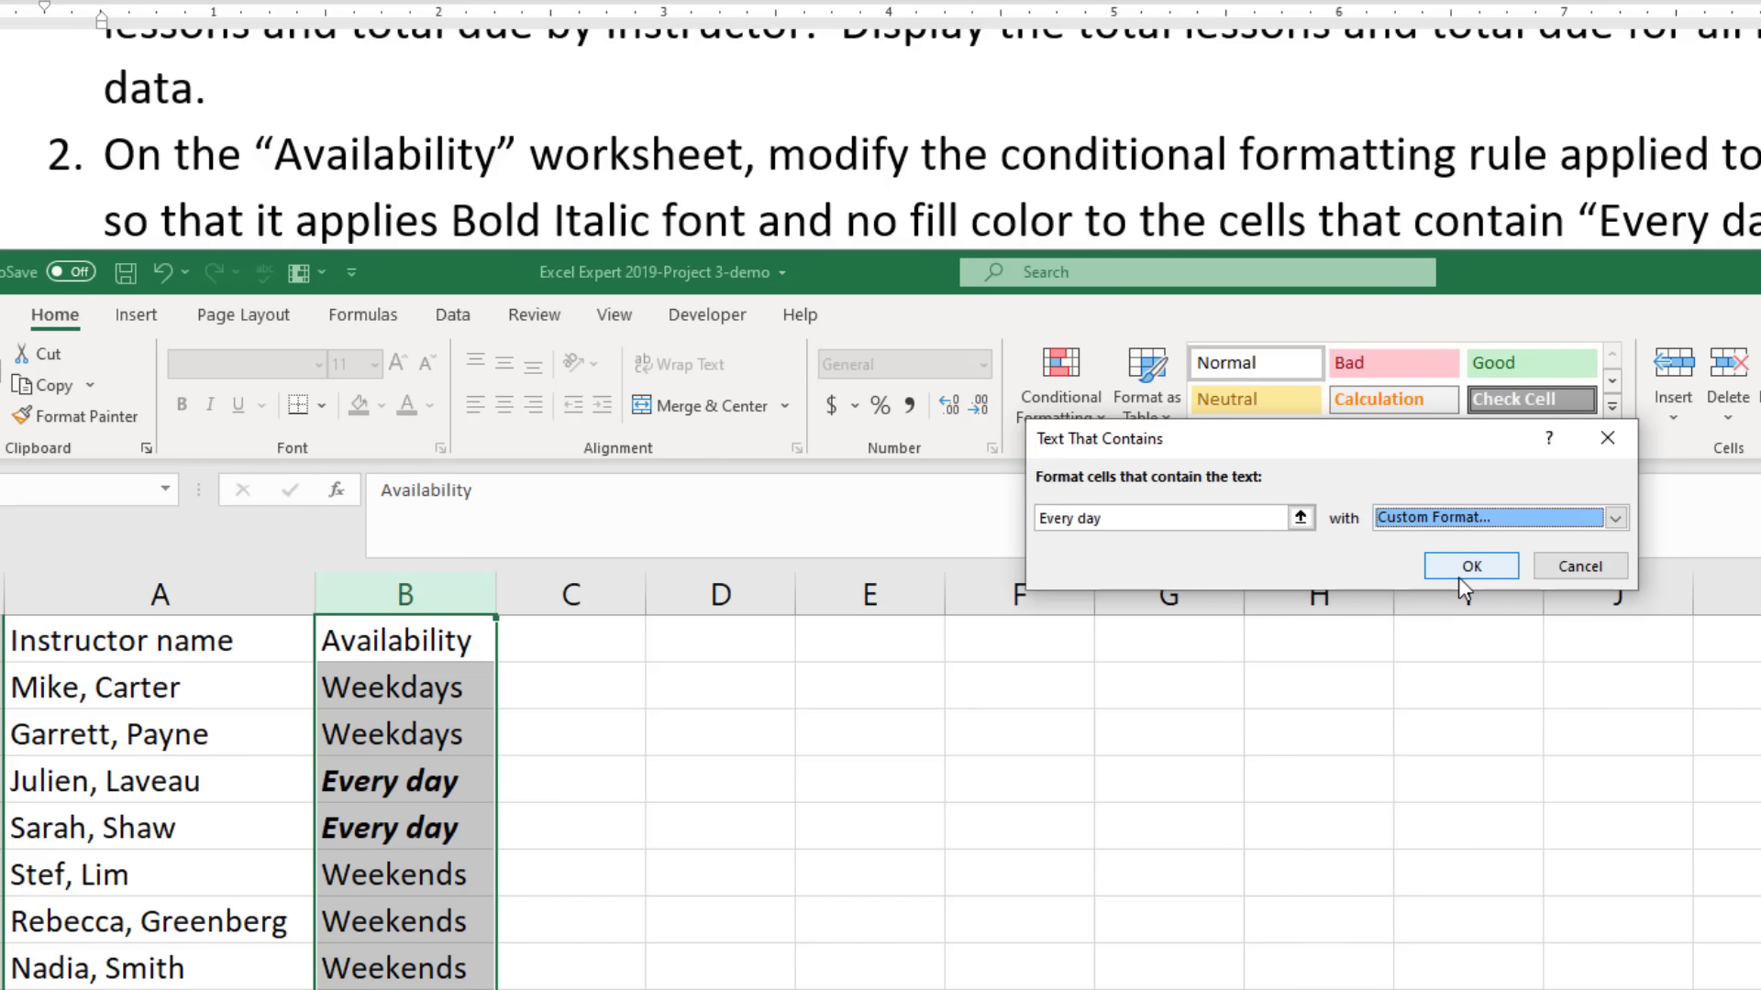
left_click(1459, 576)
Try to calculate the swim school's starting weekday in cell B14 of the Hours sheet using WEEKDAY on B13
left_click(557, 913)
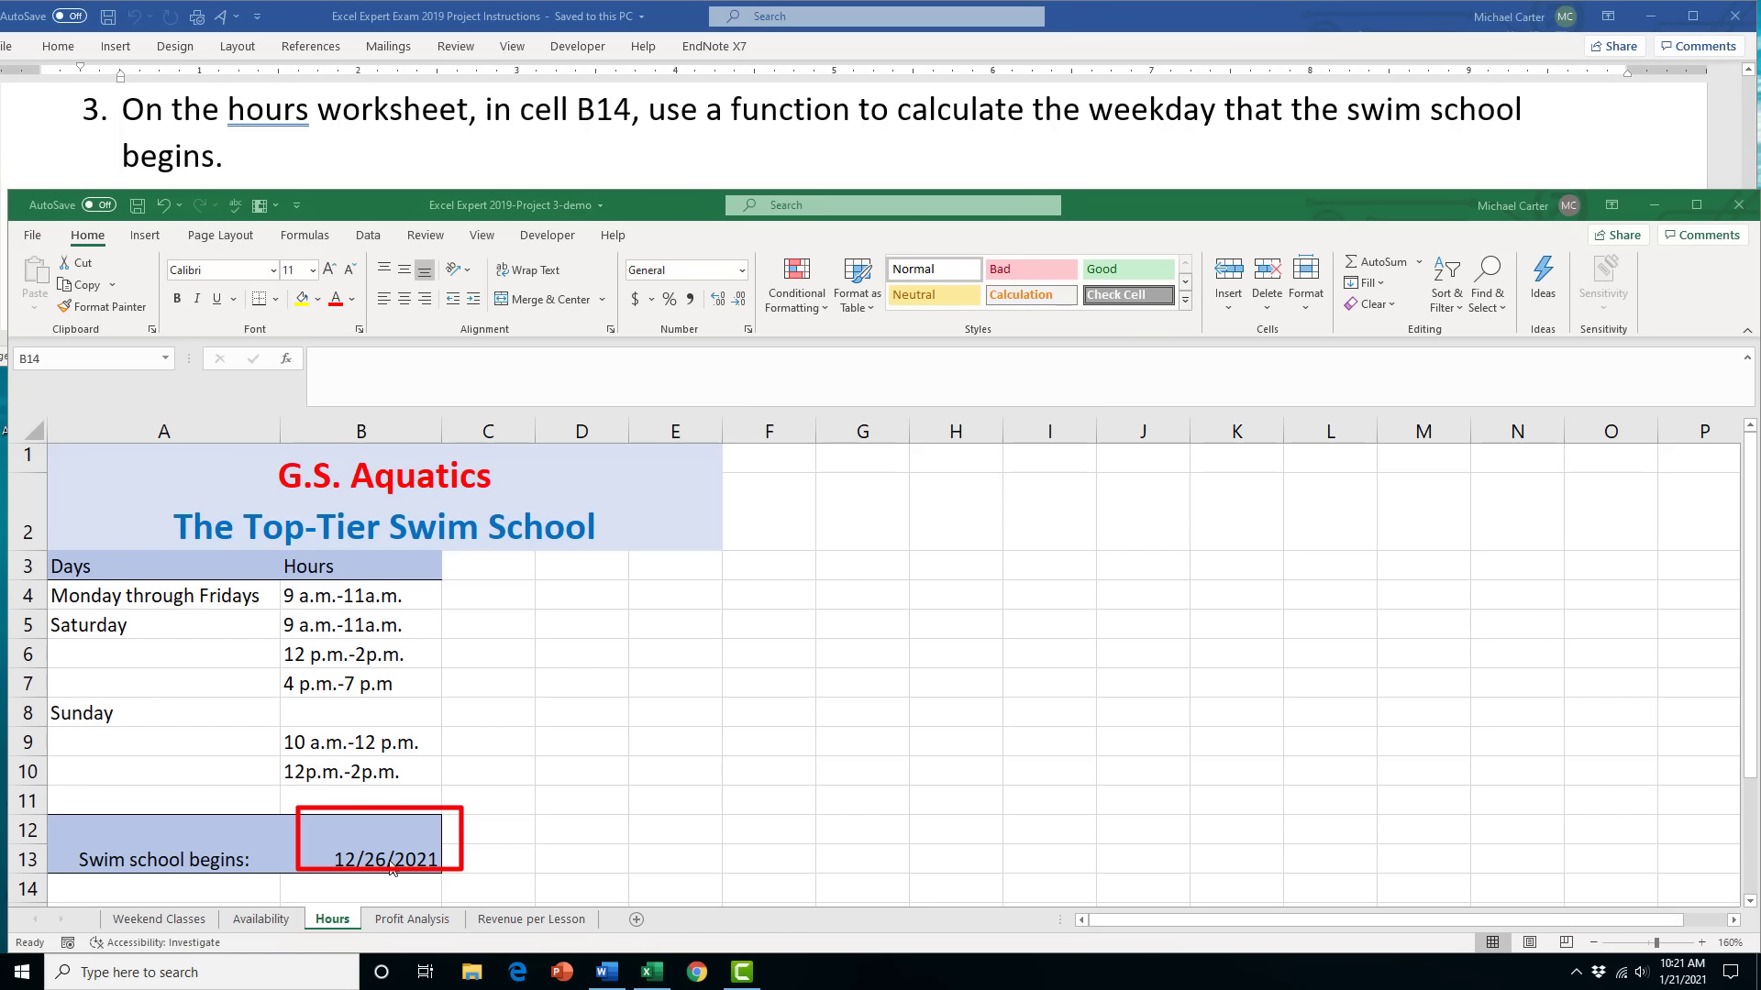
scroll(461, 834, "down", 1)
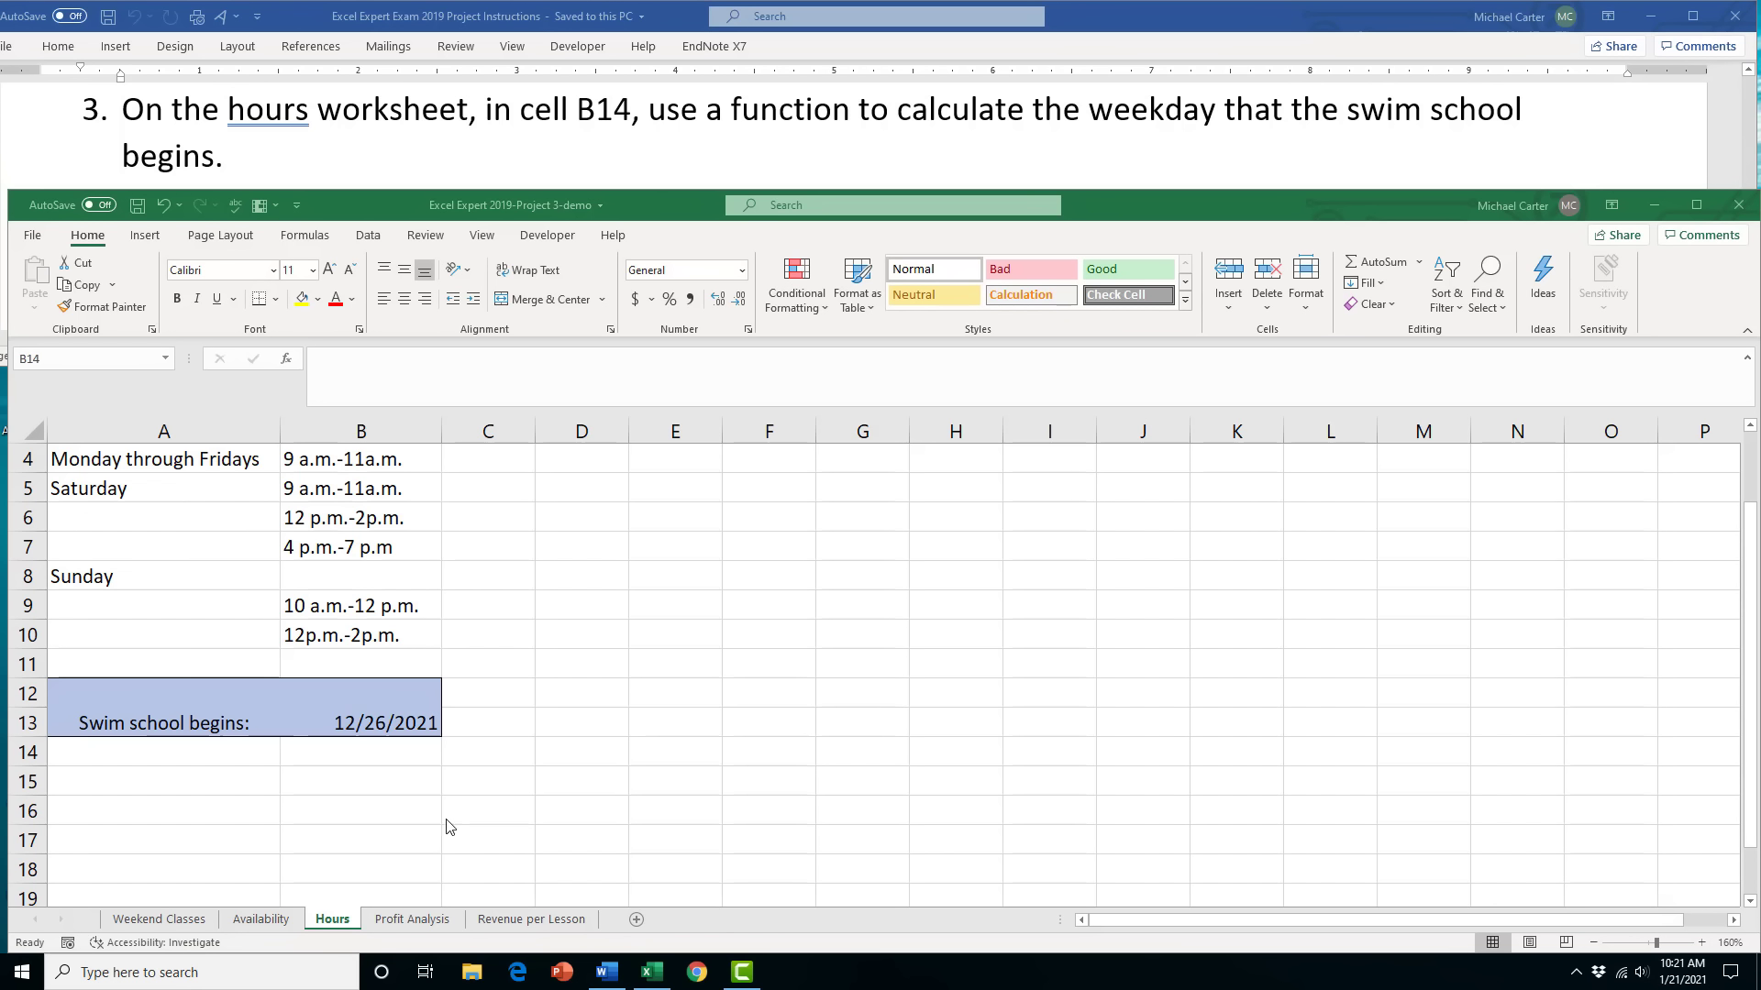
left_click(375, 758)
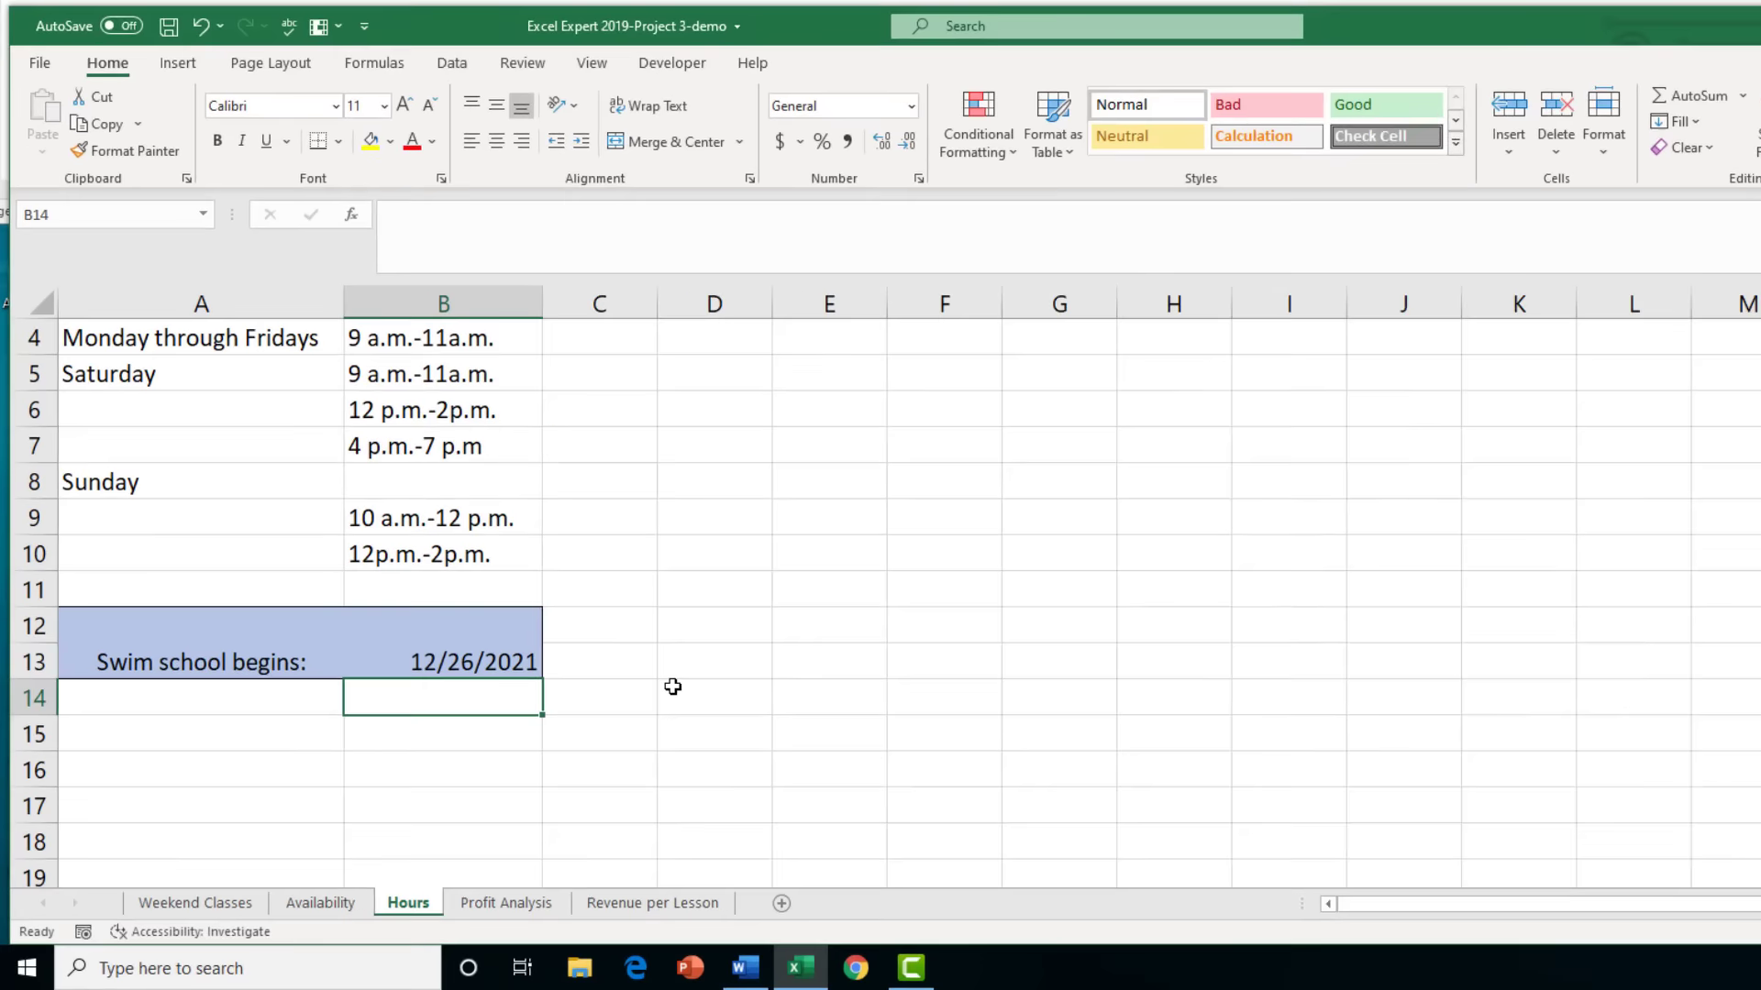
type("=")
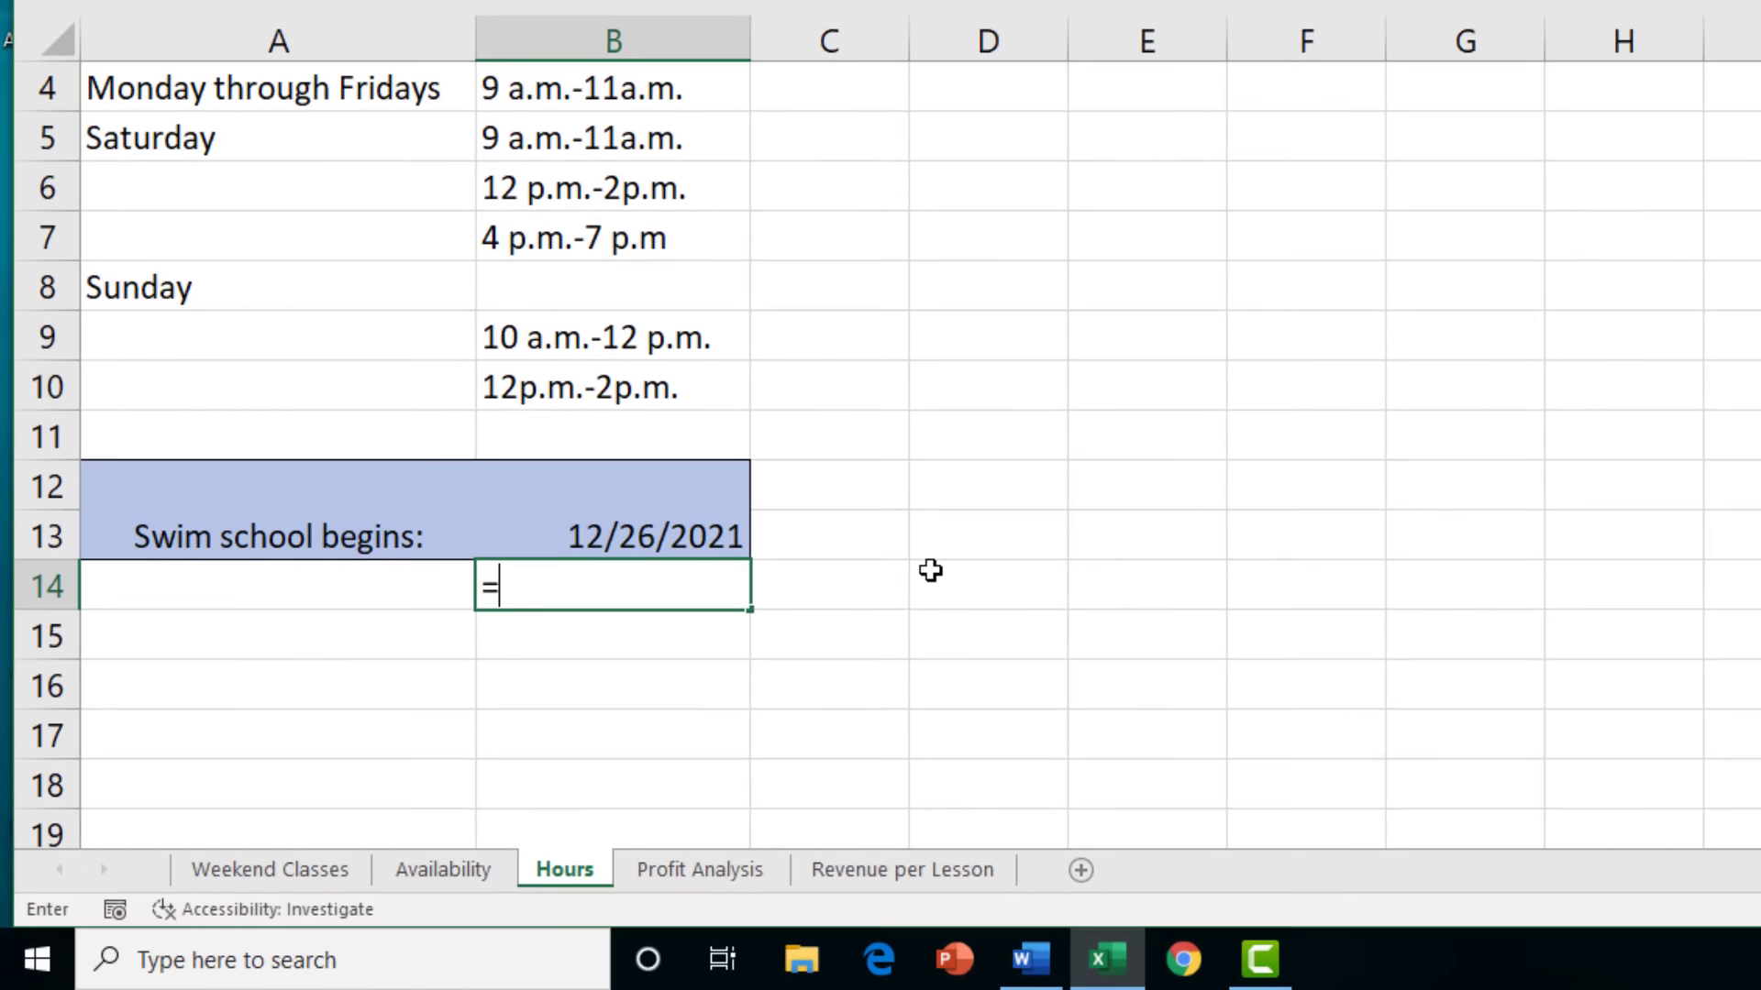
type("weekday")
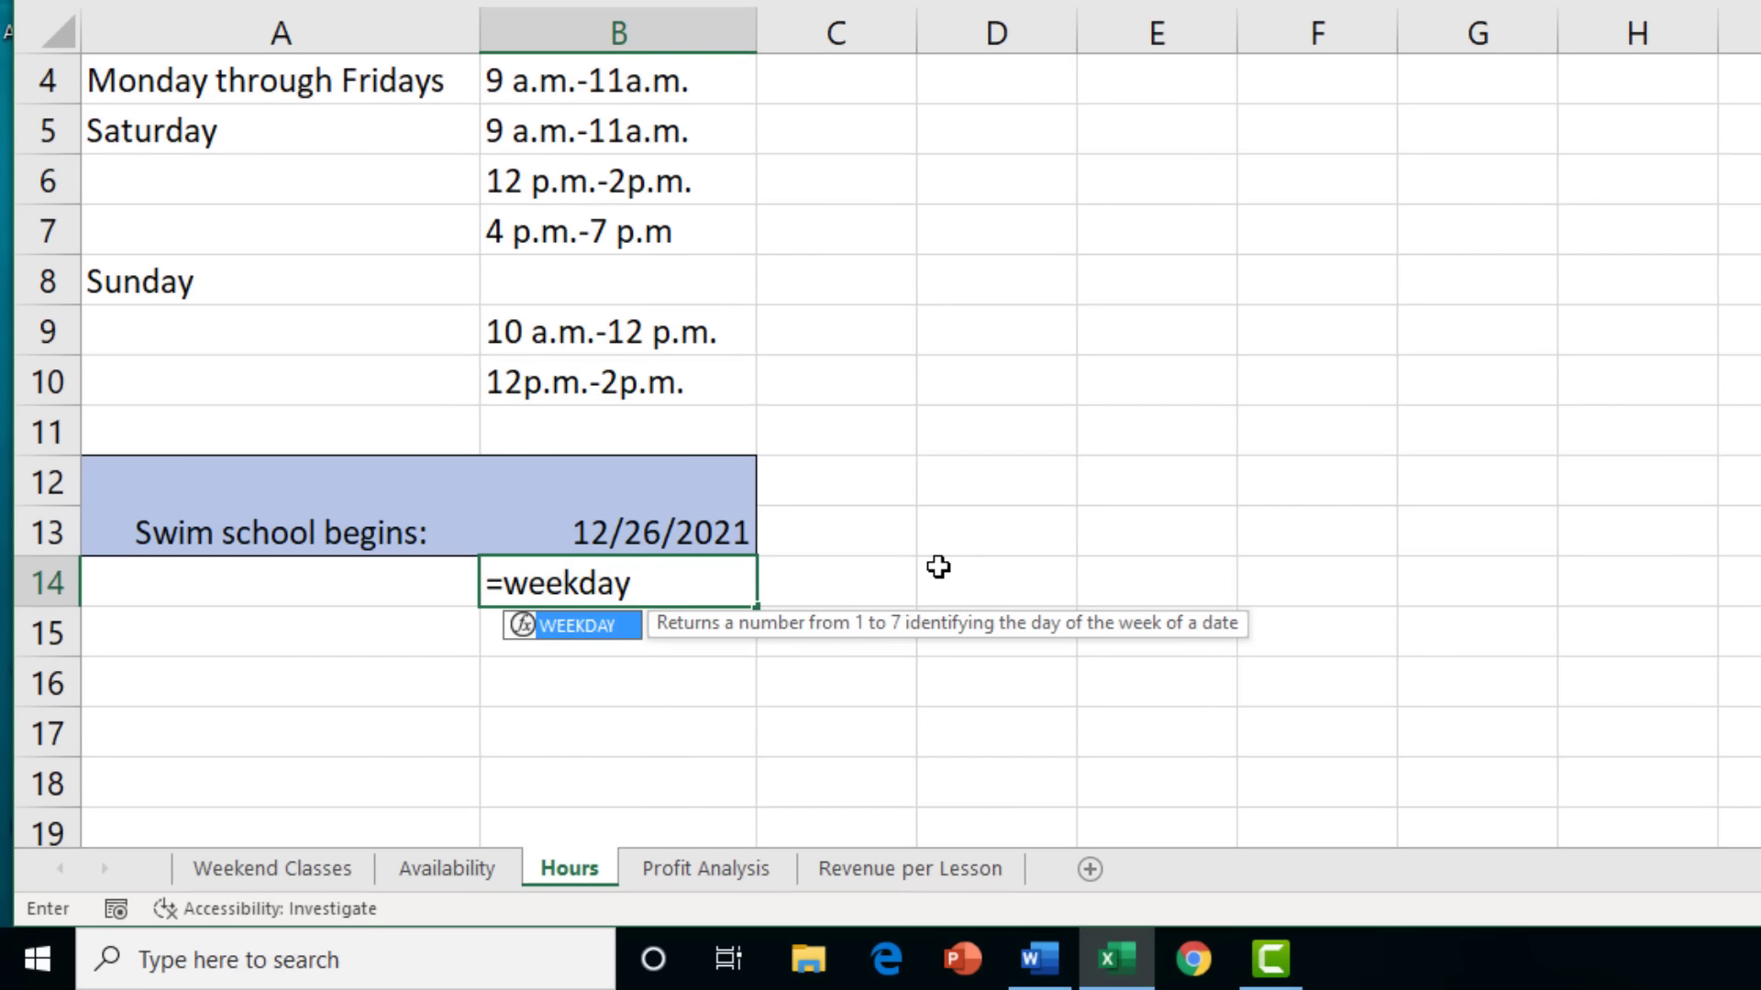
type("(")
left_click(640, 523)
key("Return")
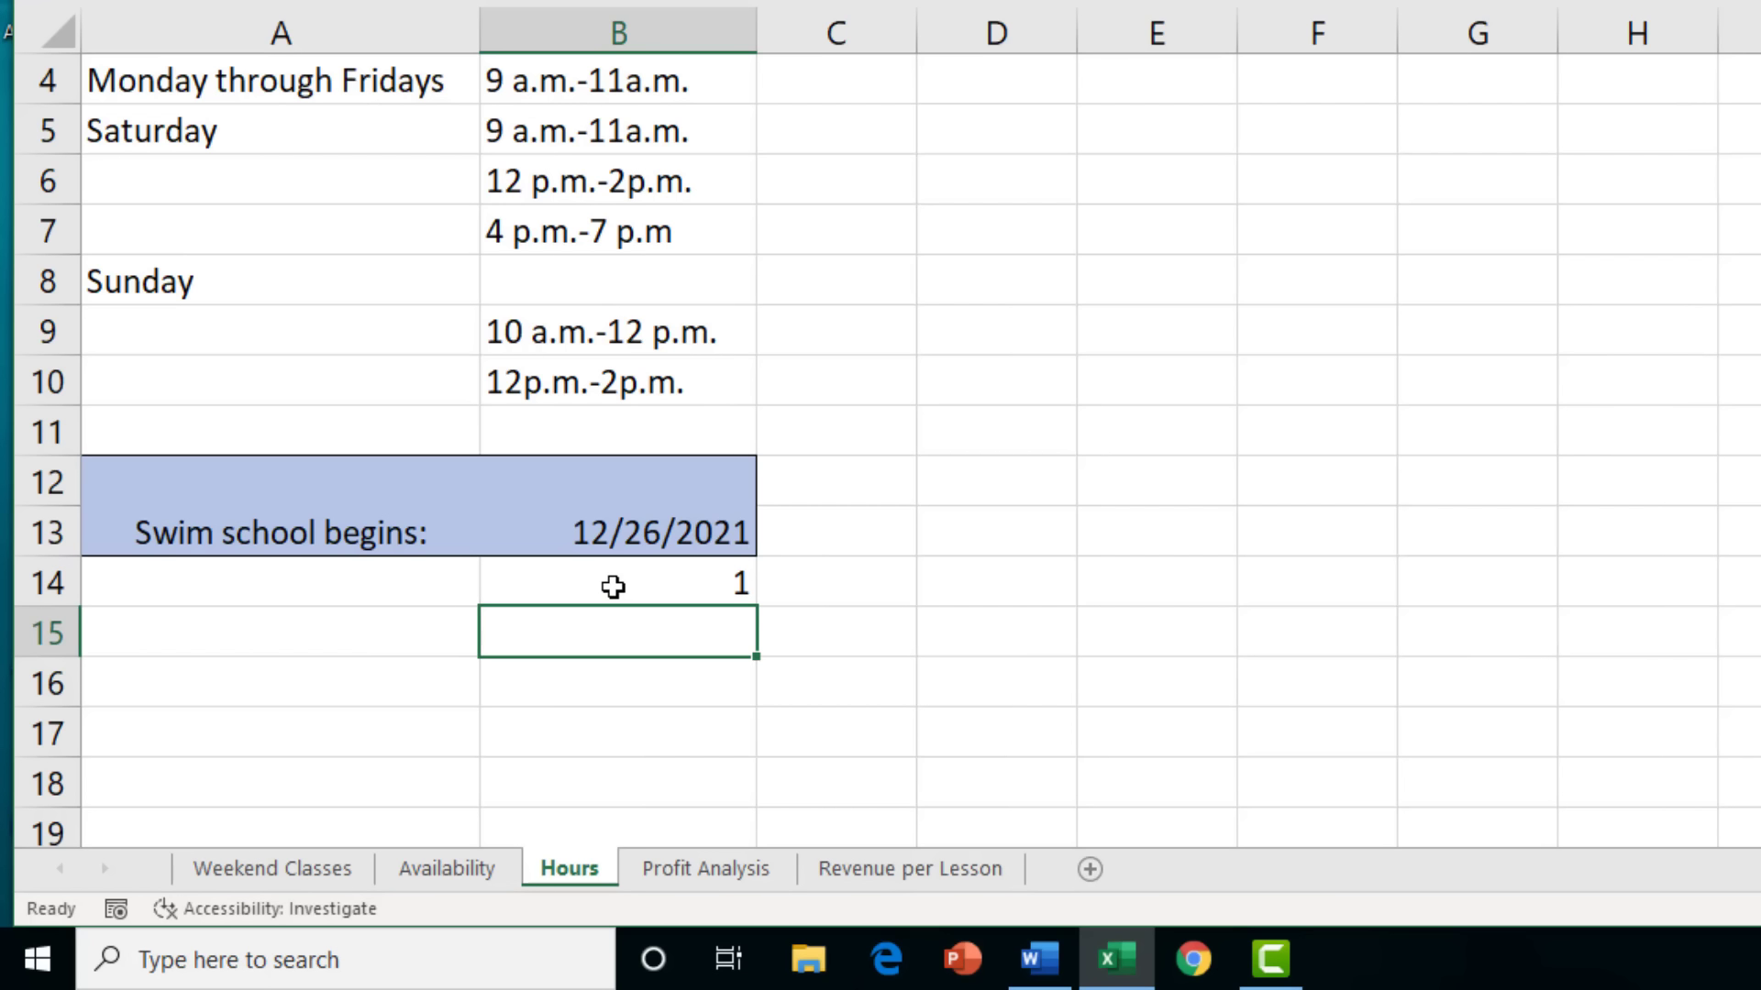
Clear the contents of cell B14 and give the cell the custom number format dddd
left_click(612, 587)
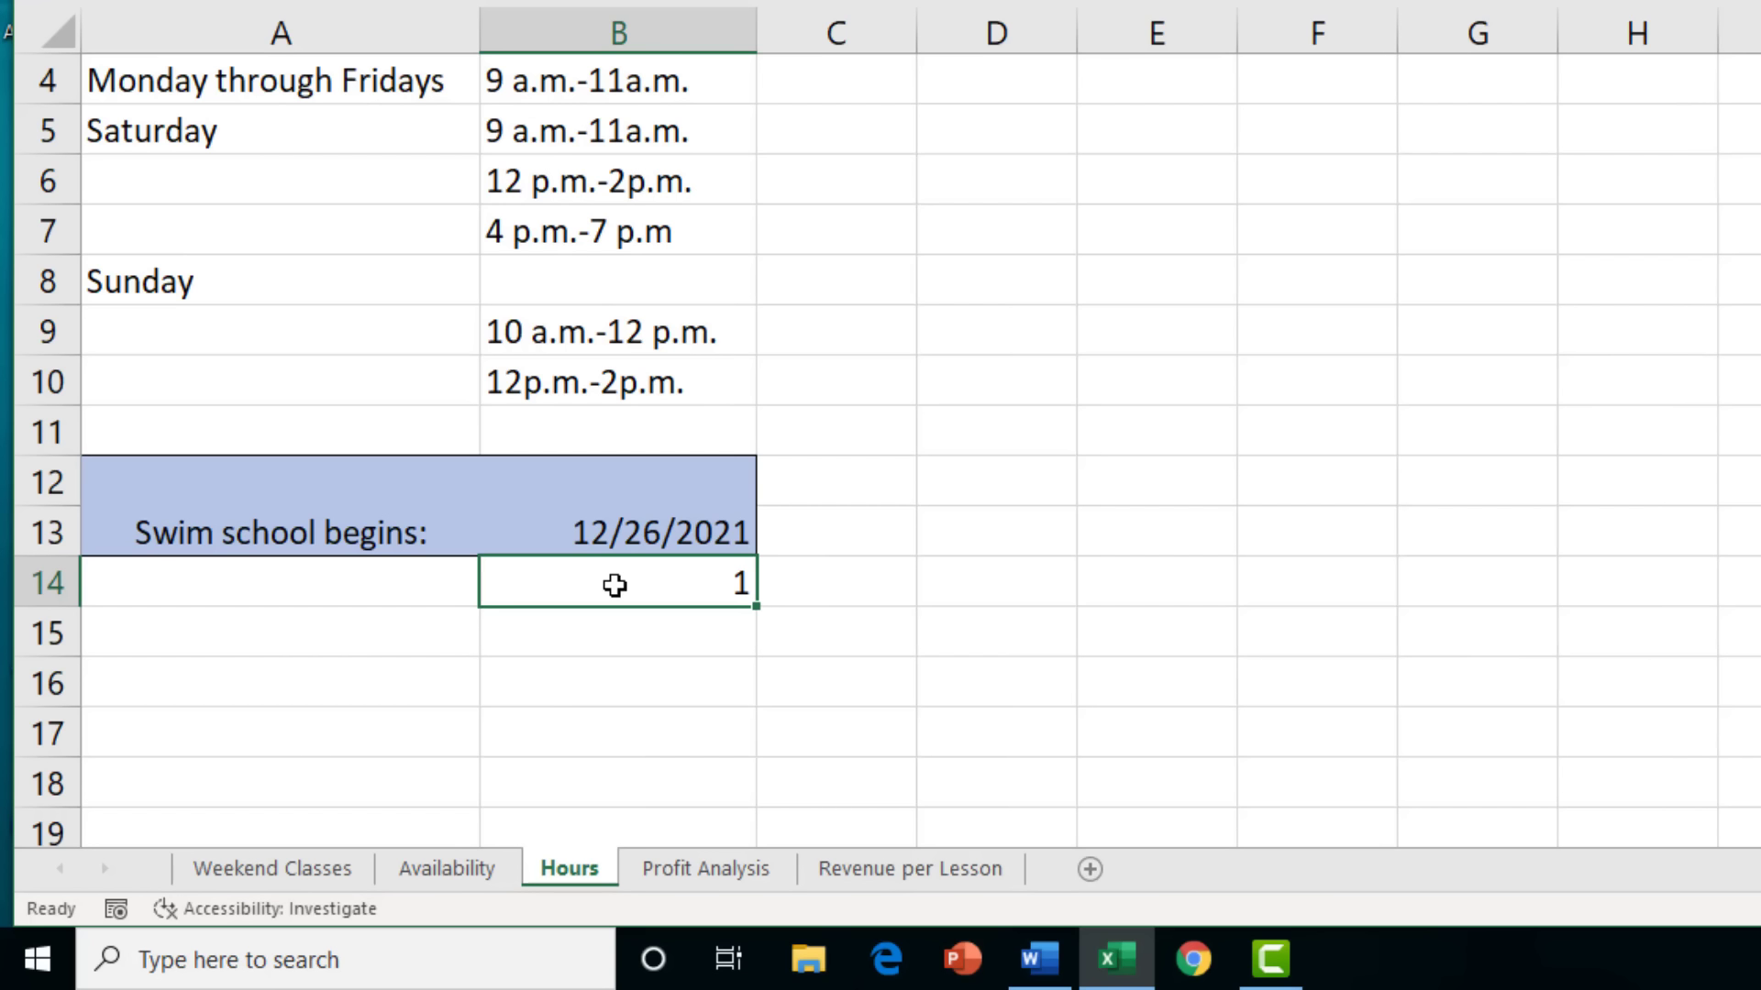
key("Delete")
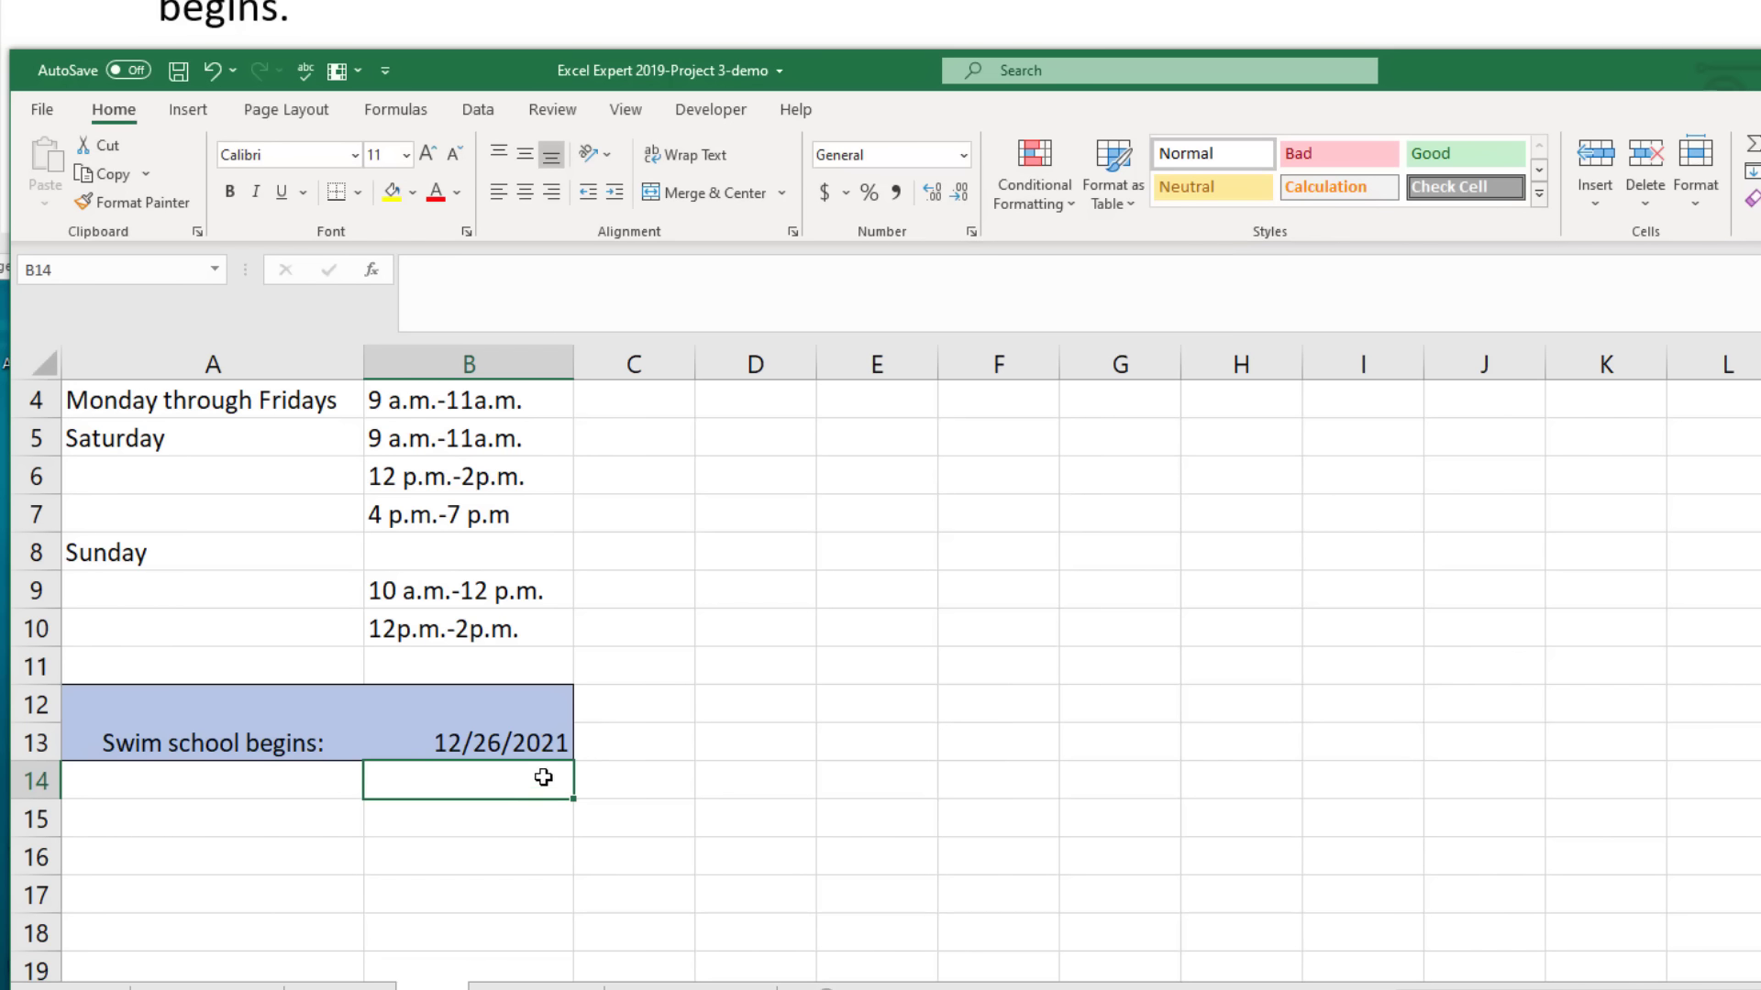
left_click(971, 232)
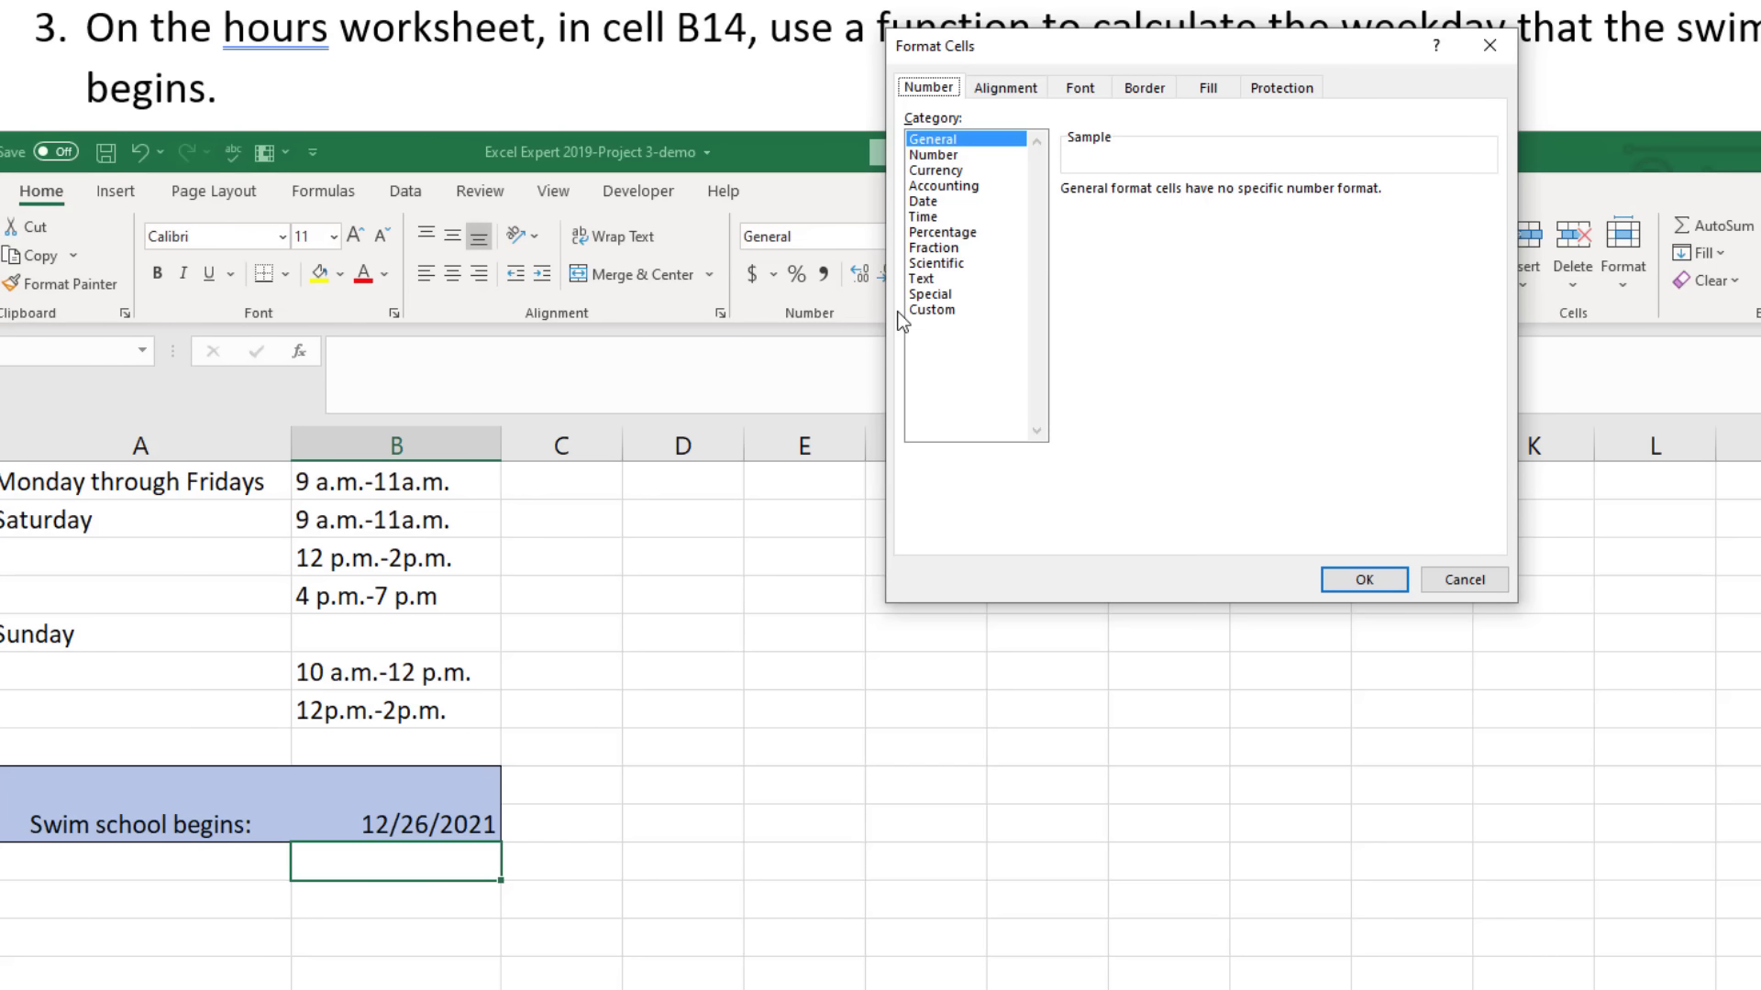
left_click(937, 202)
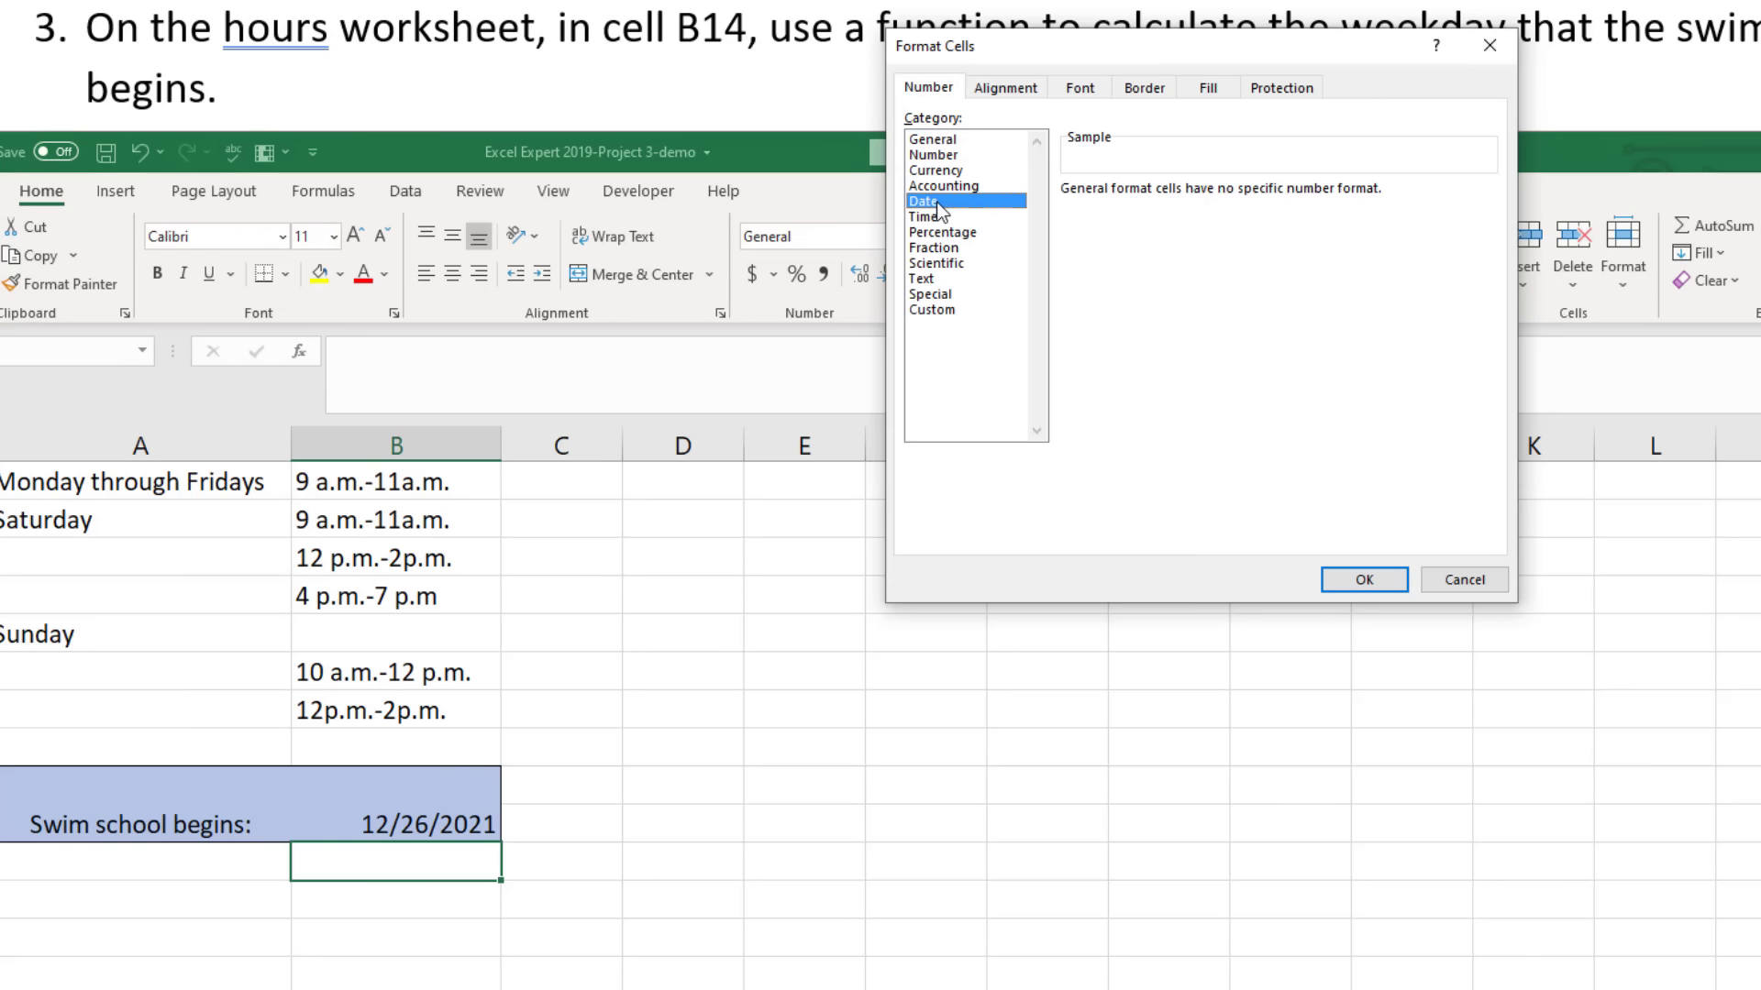
left_click(959, 309)
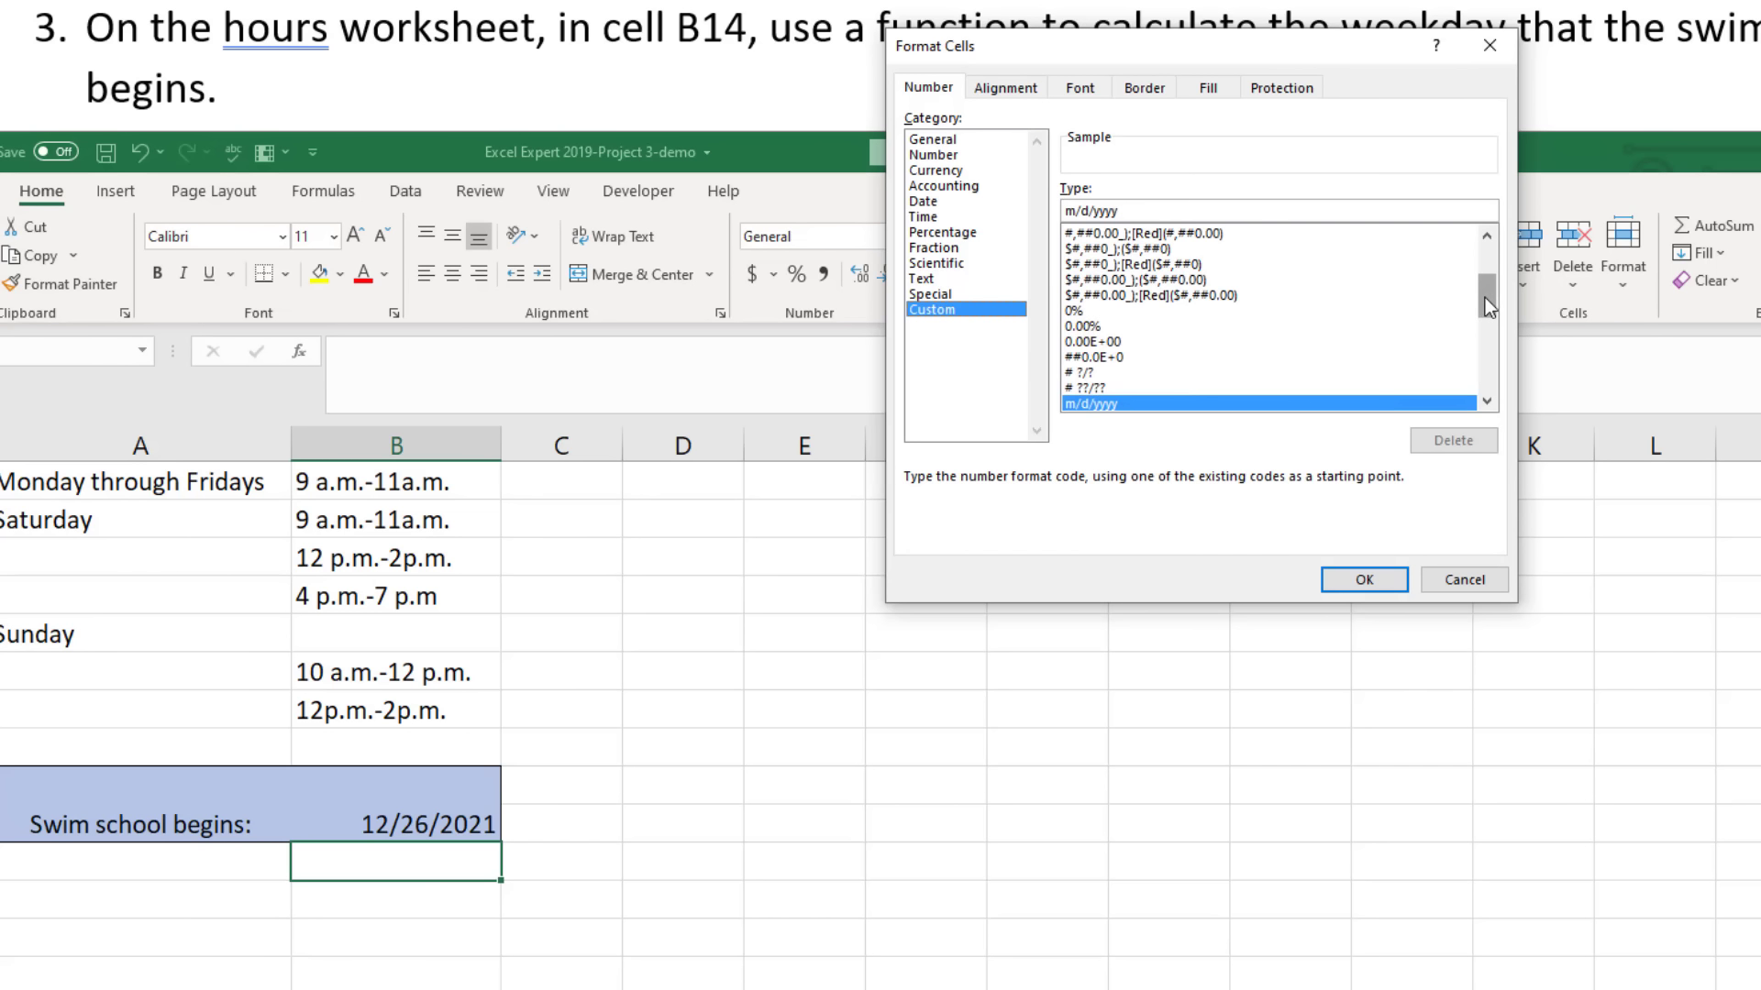
left_click_drag(1484, 297, 1487, 393)
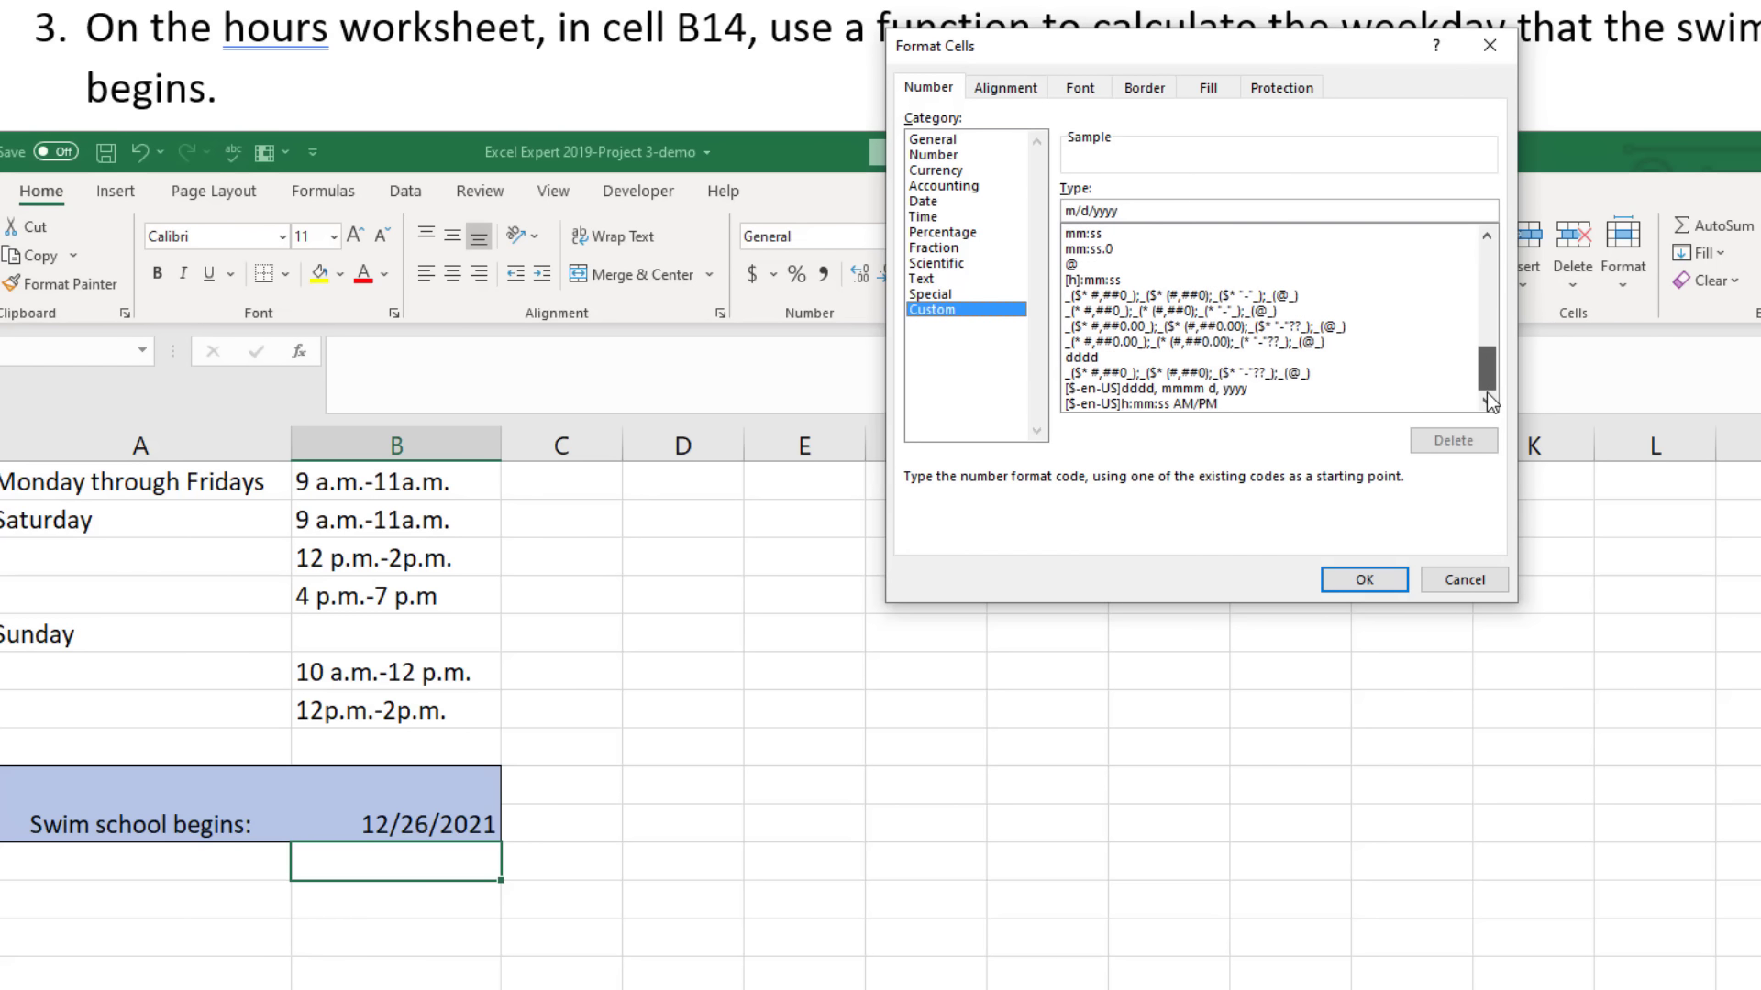
left_click(1090, 361)
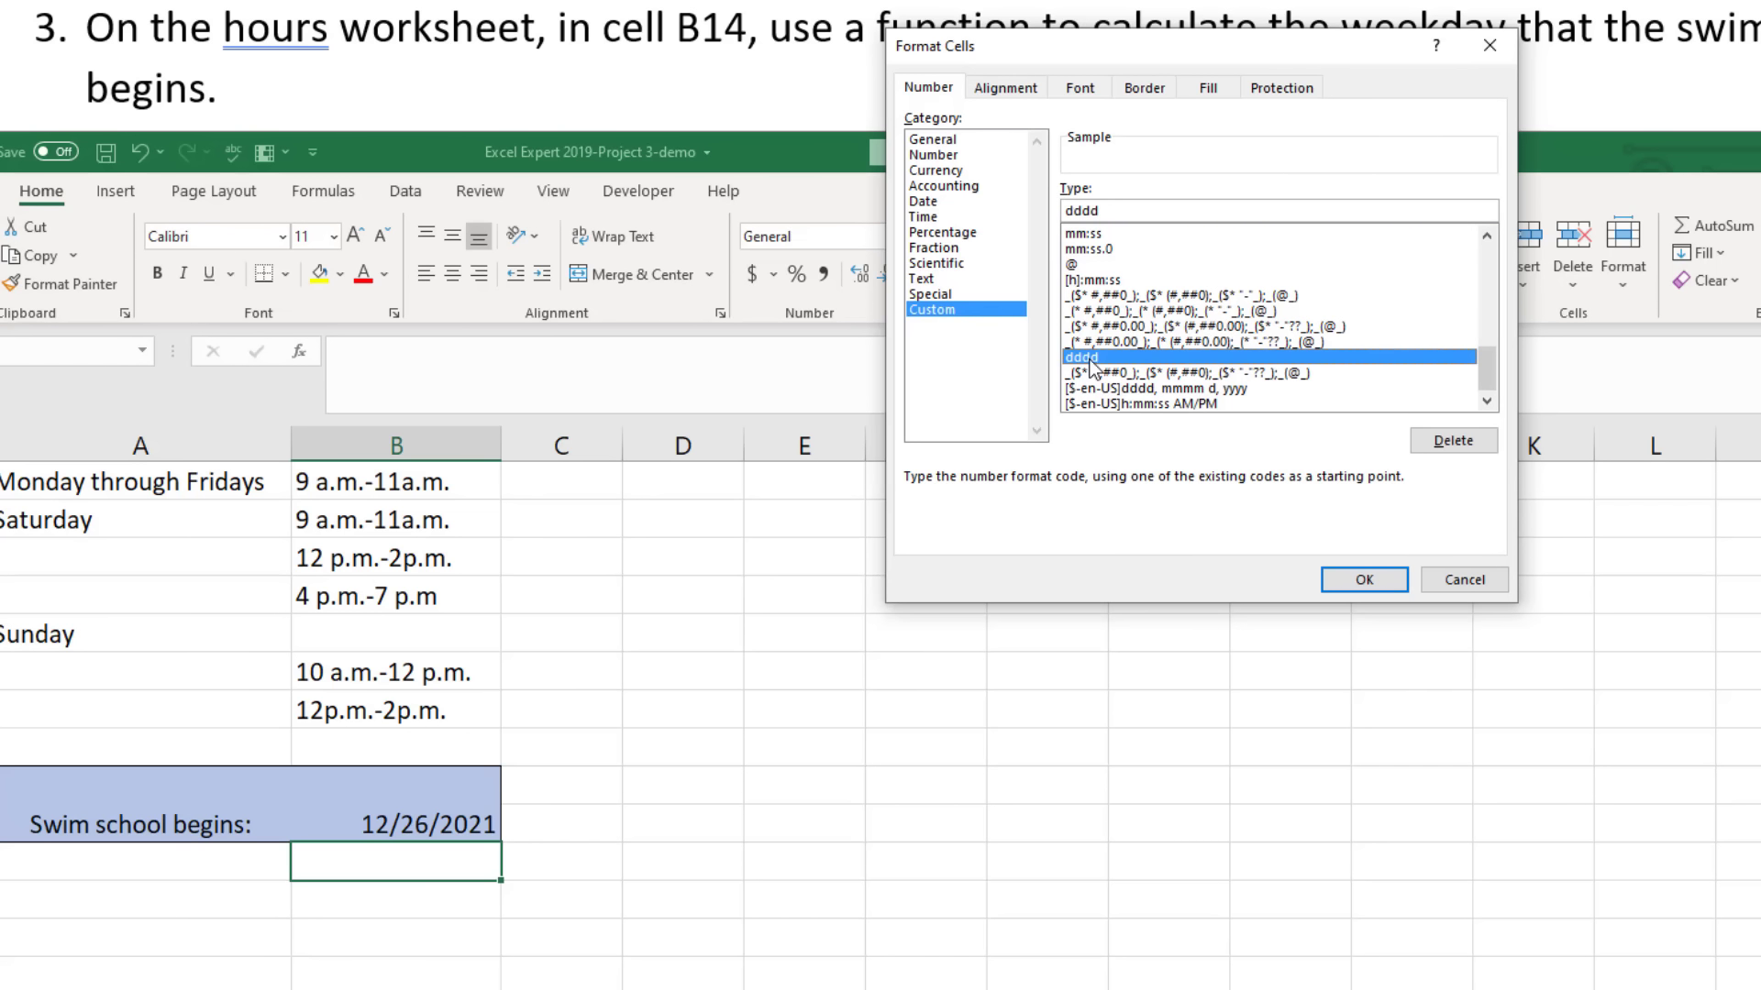
left_click(1365, 579)
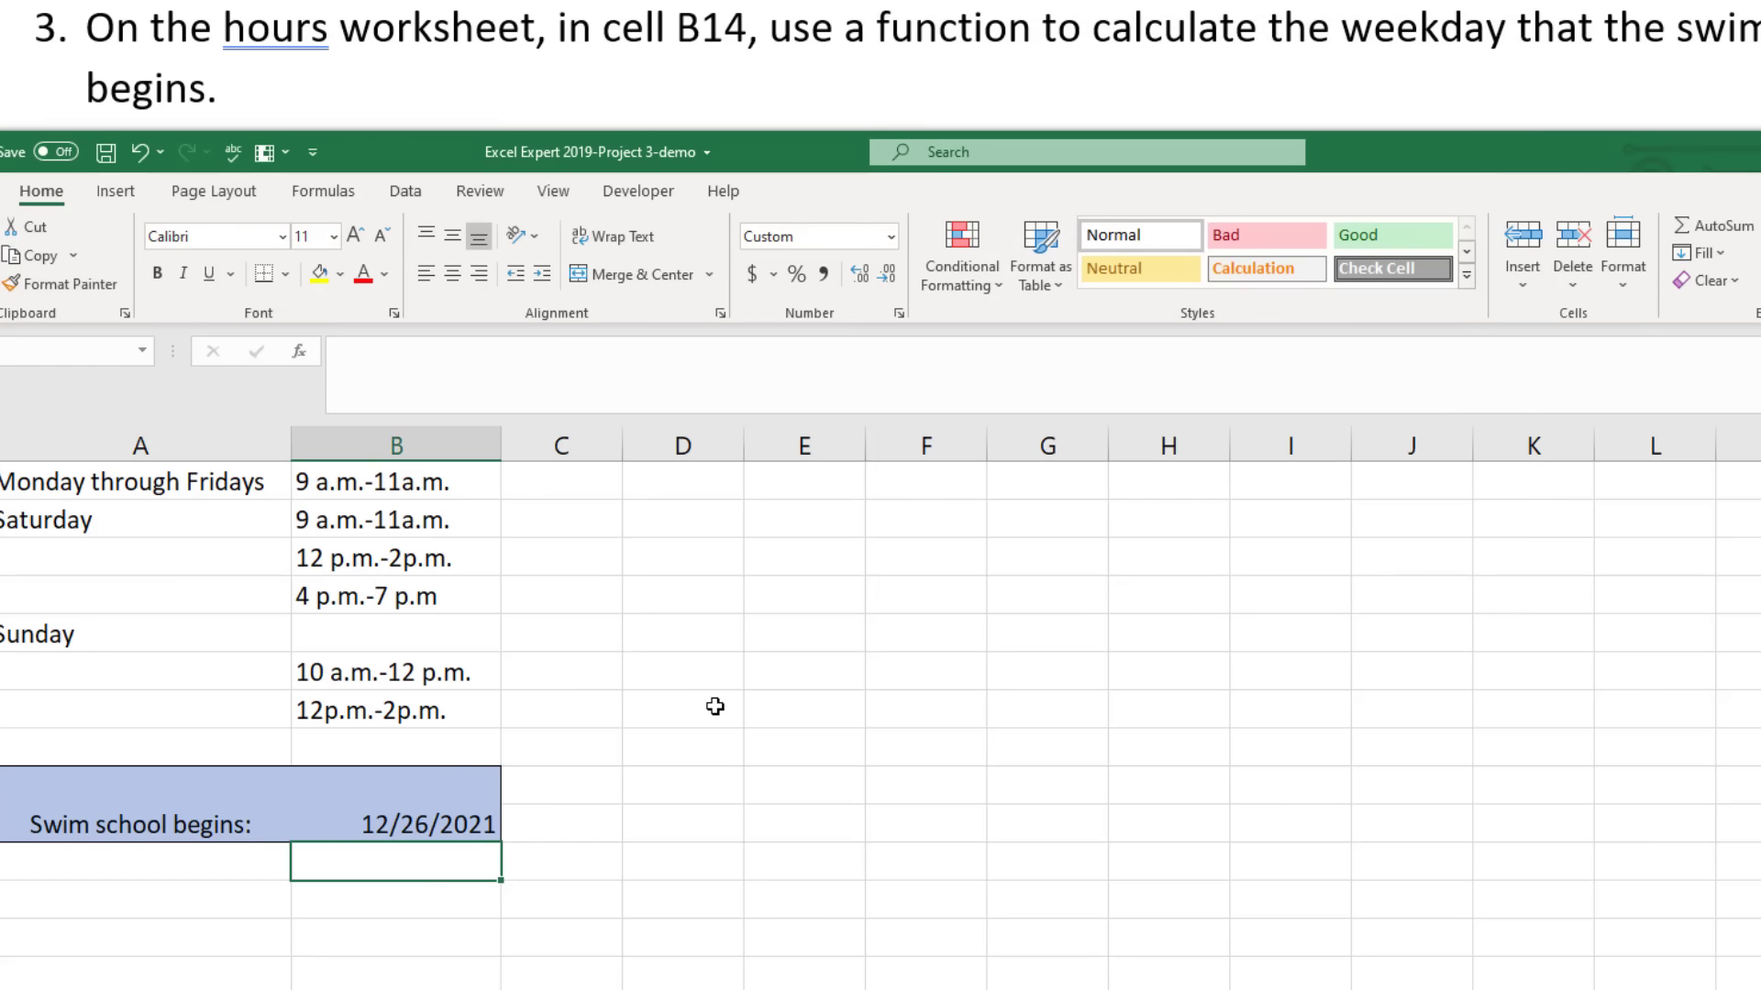
Enter the formula =WEEKDAY(B13) in cell B14
type("=w")
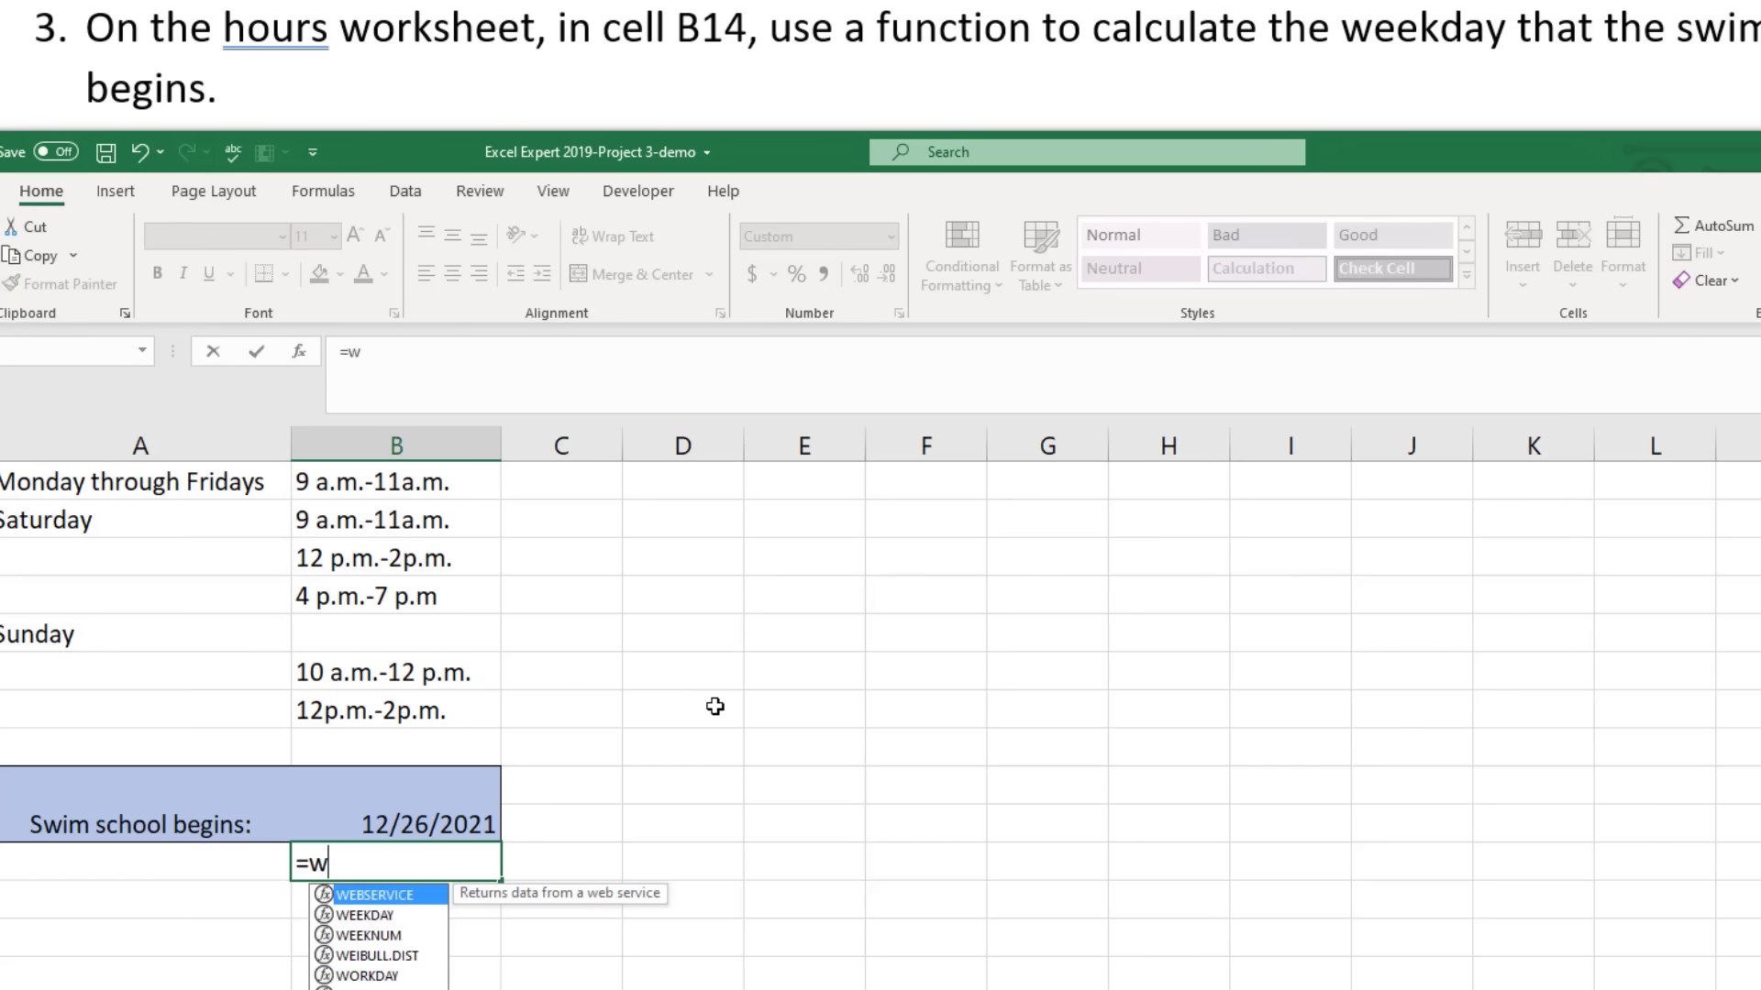
type("eekday(")
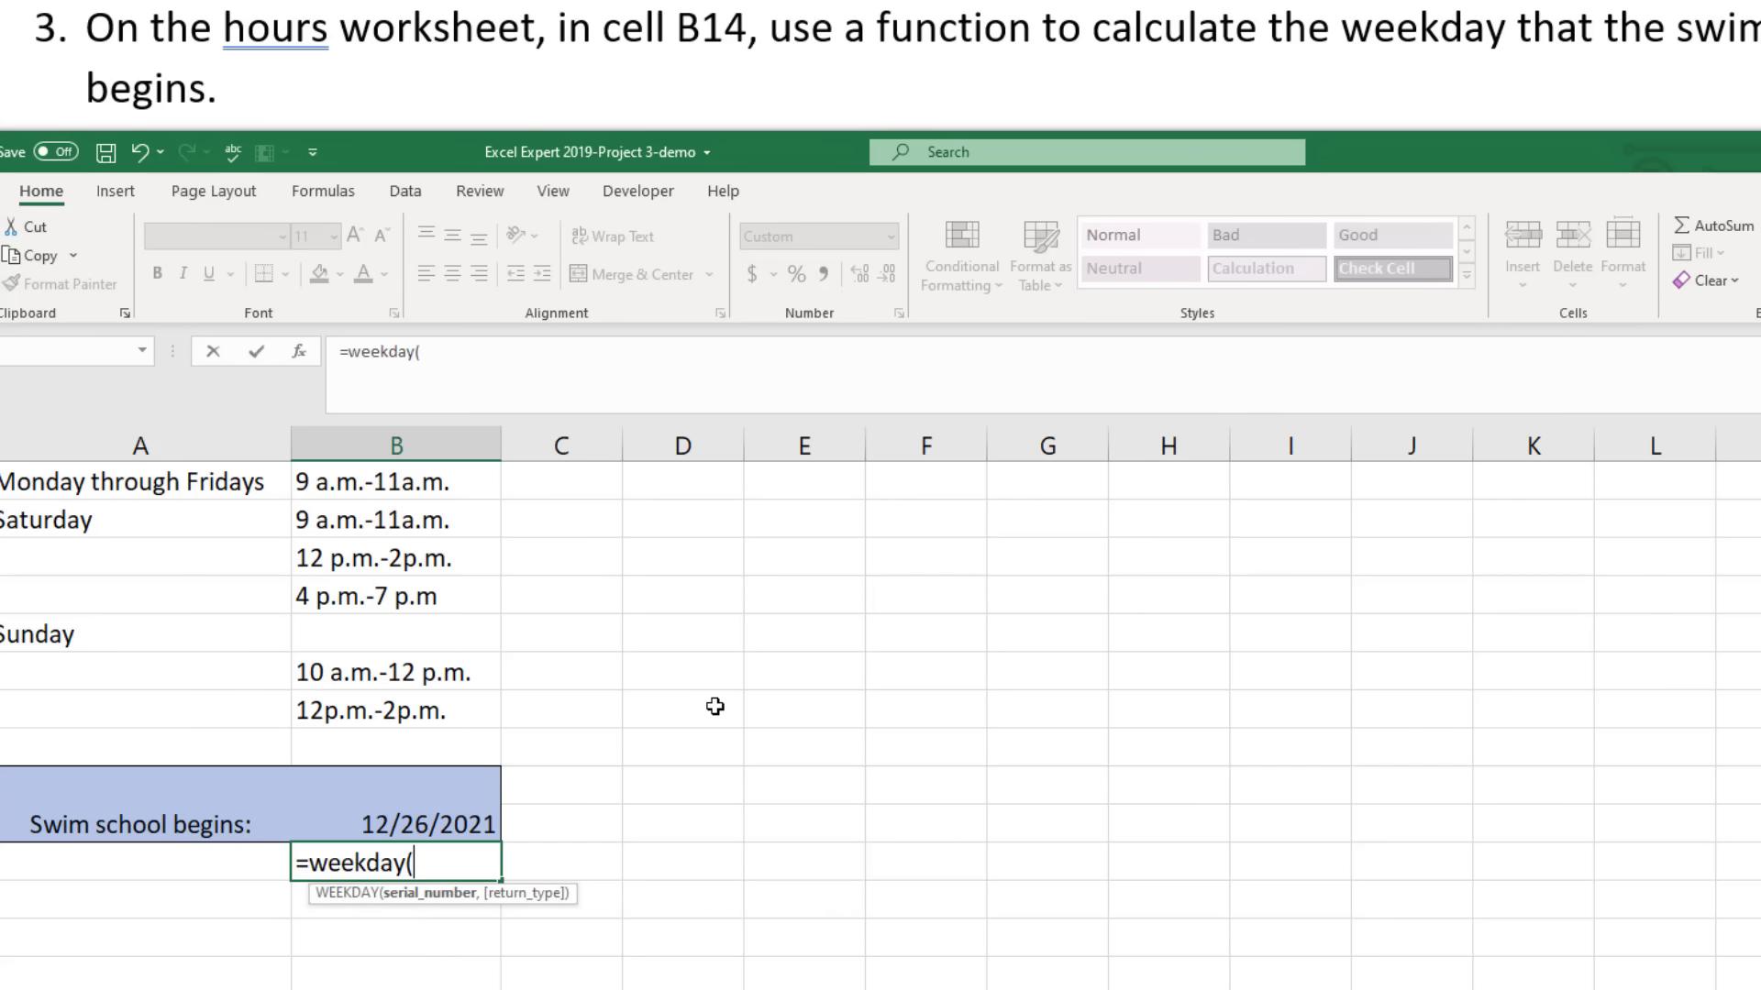
left_click(434, 828)
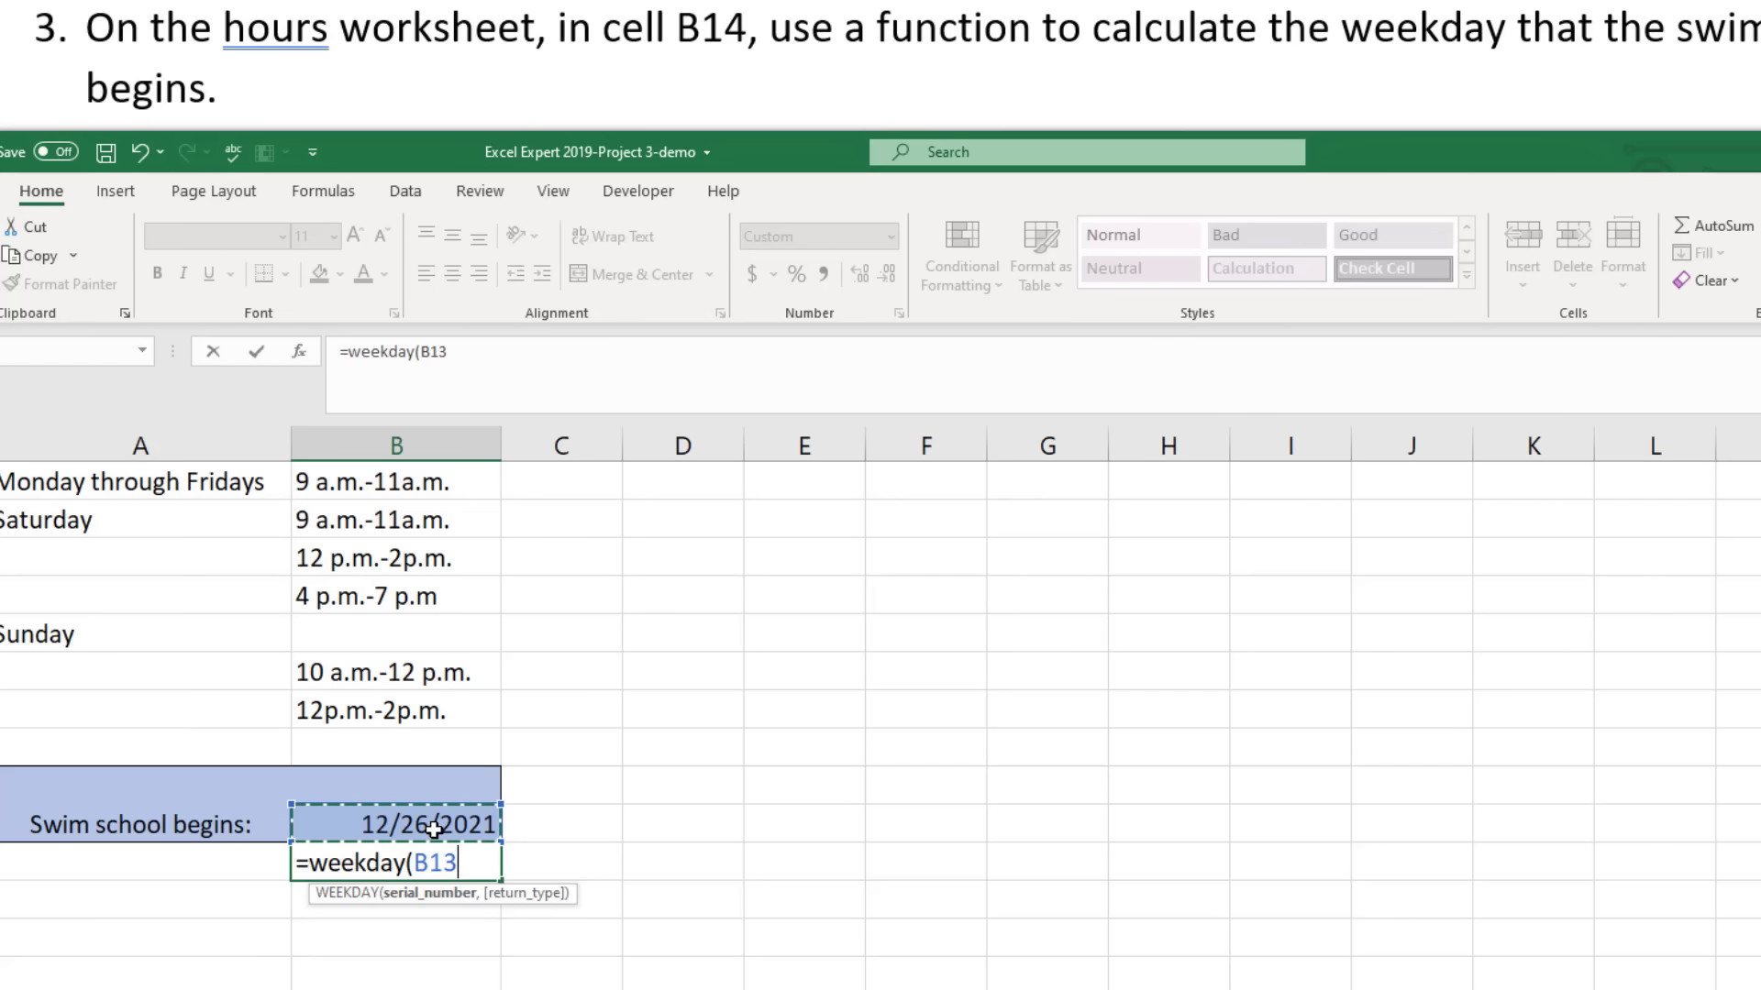
type(")")
key("Return")
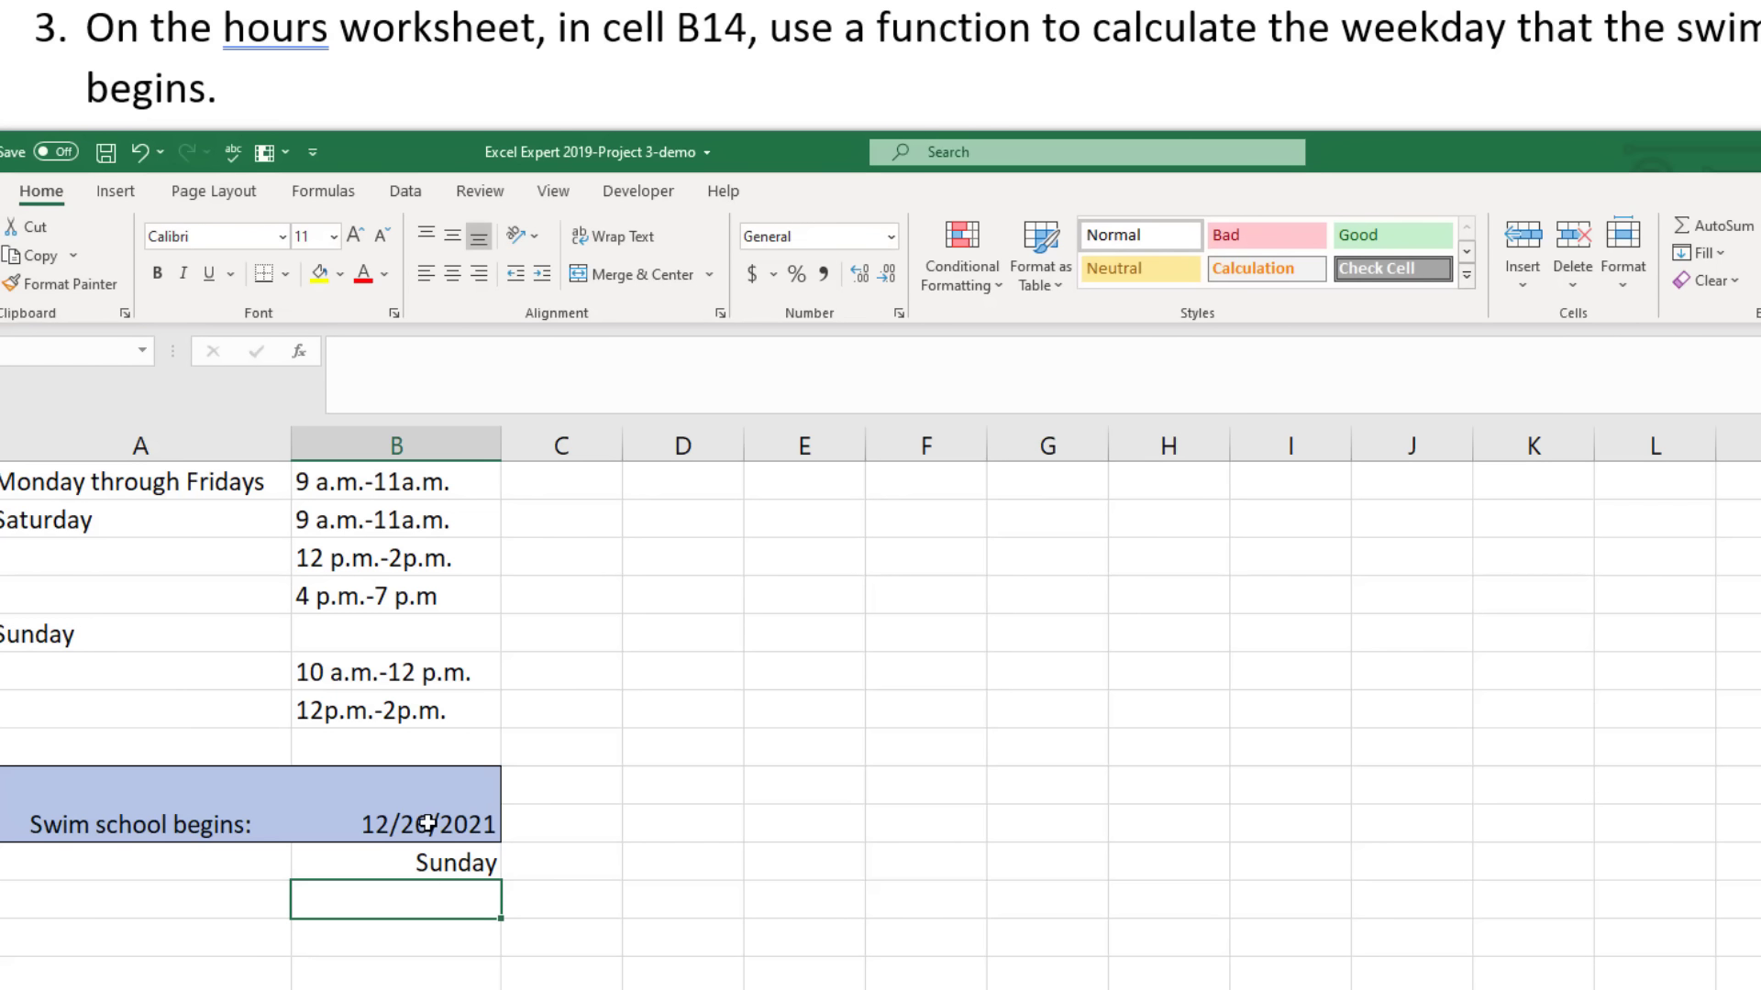
Change the swim school's start date in cell B13 to 12/18/2021
left_click(422, 826)
double_click(420, 826)
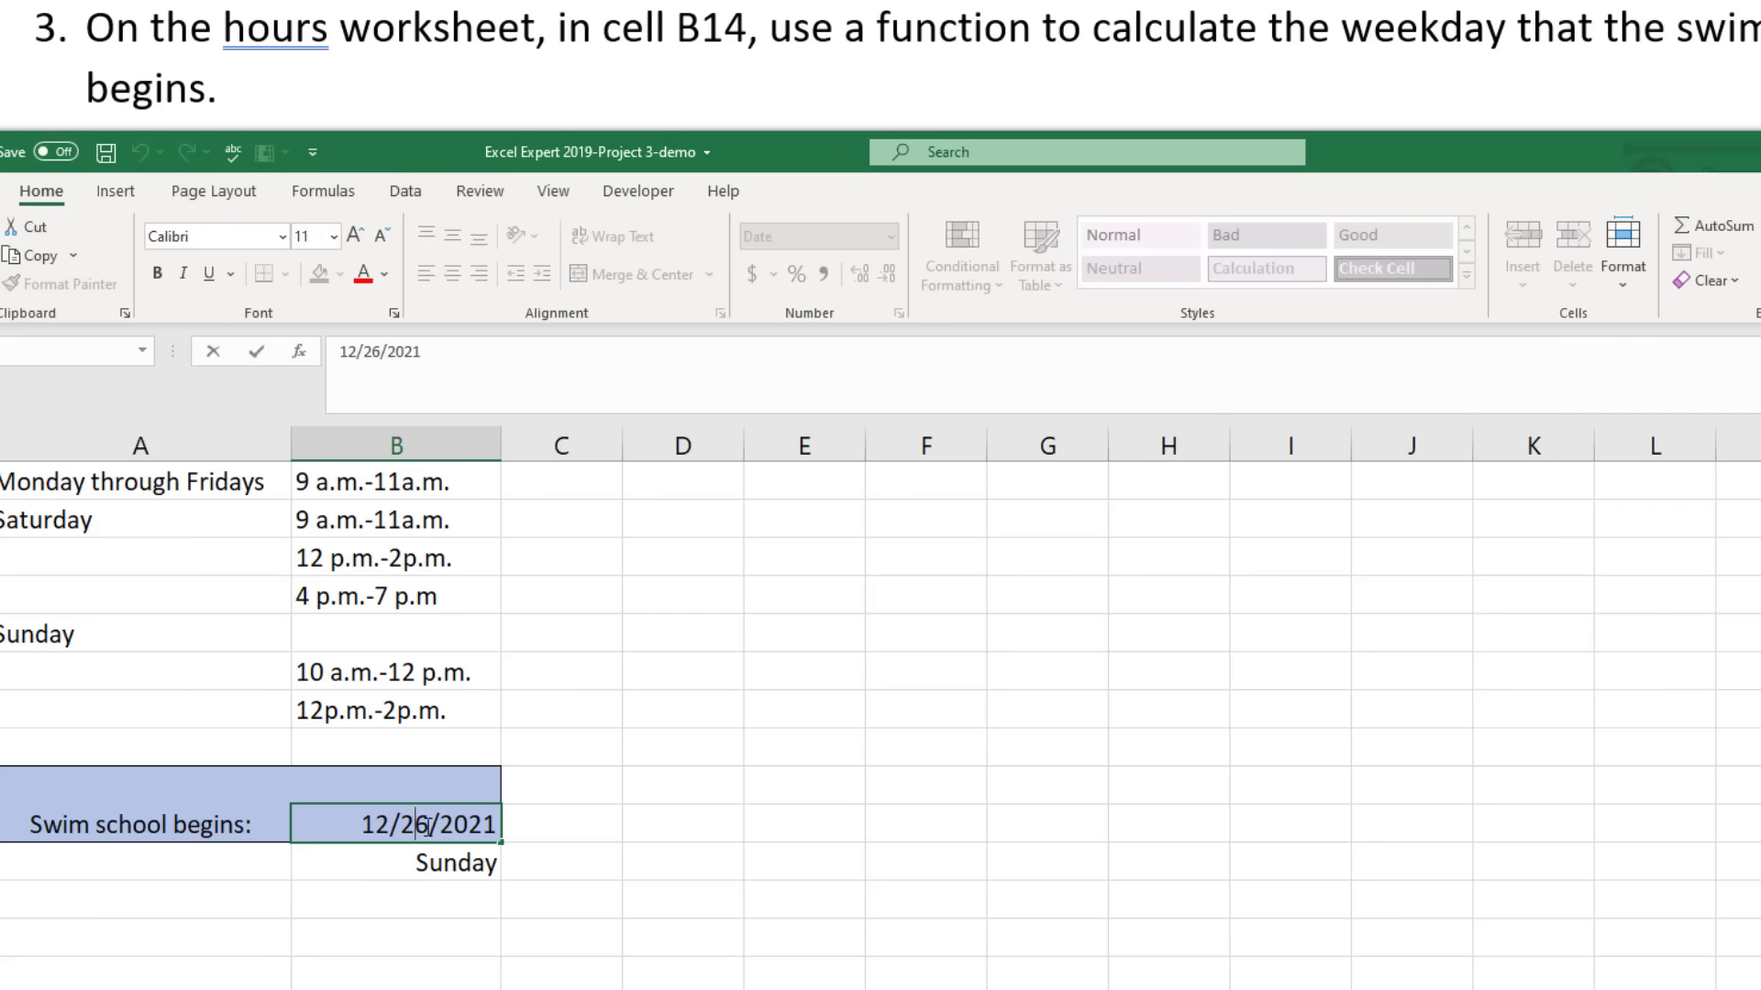
key("BackSpace")
key("BackSpace")
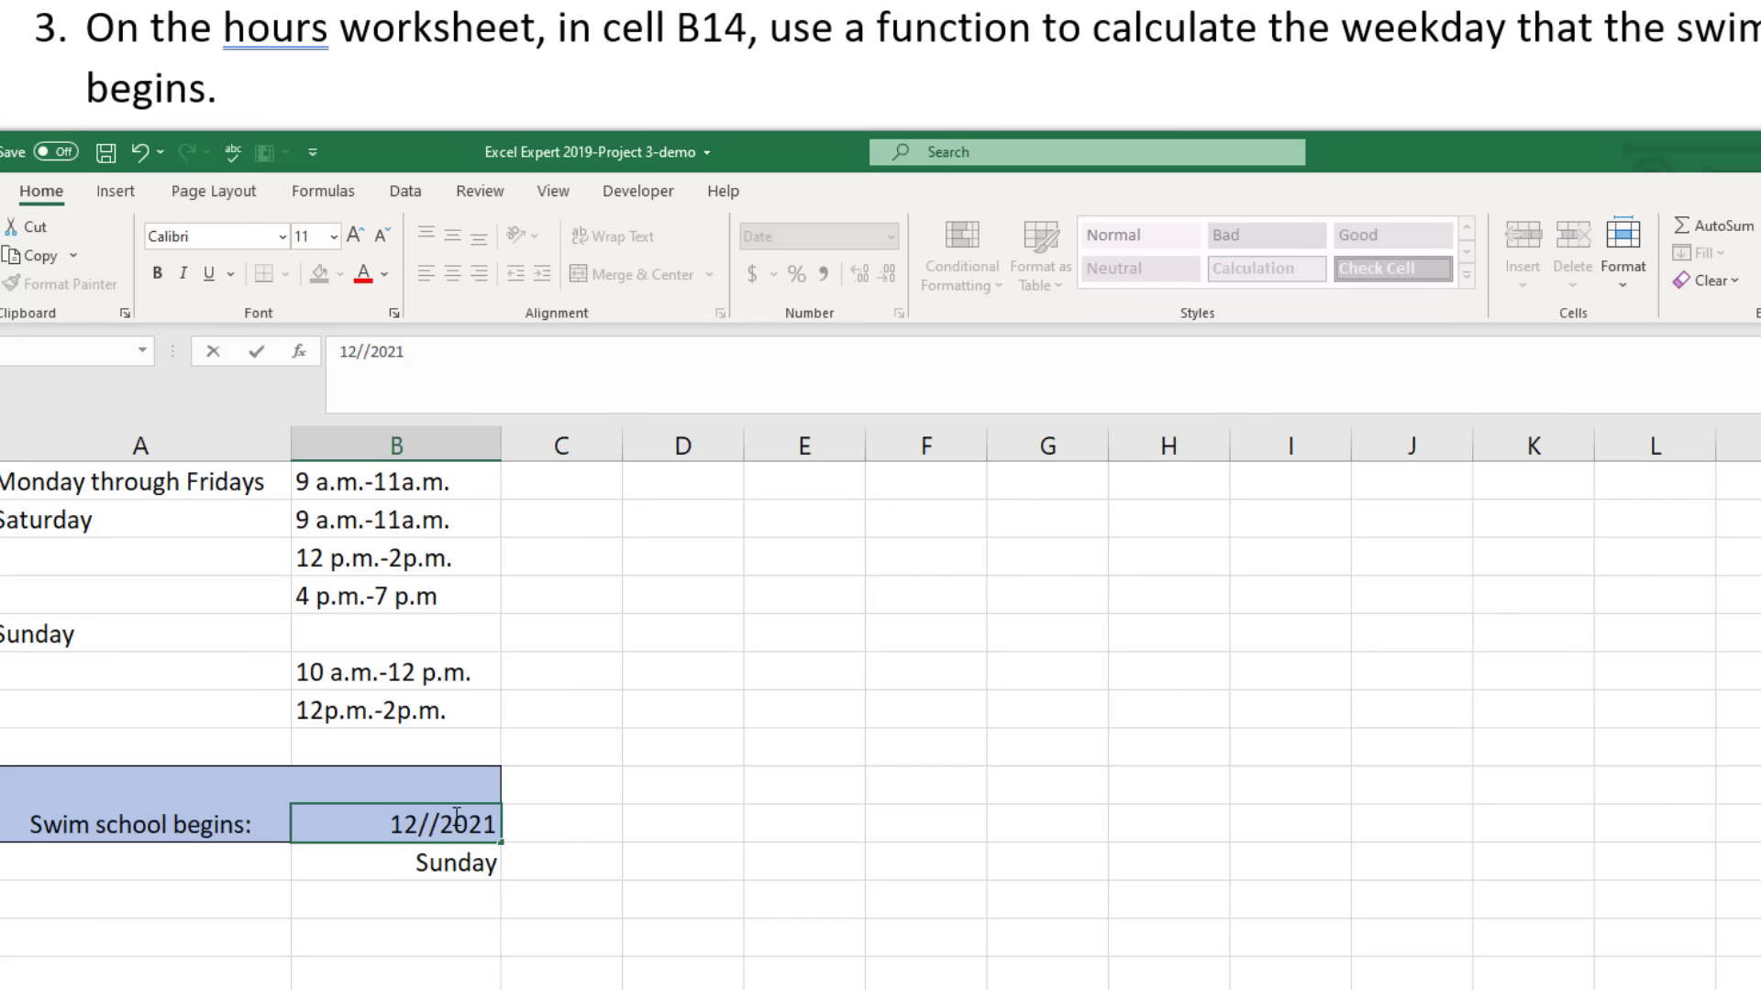
type("18")
key("Return")
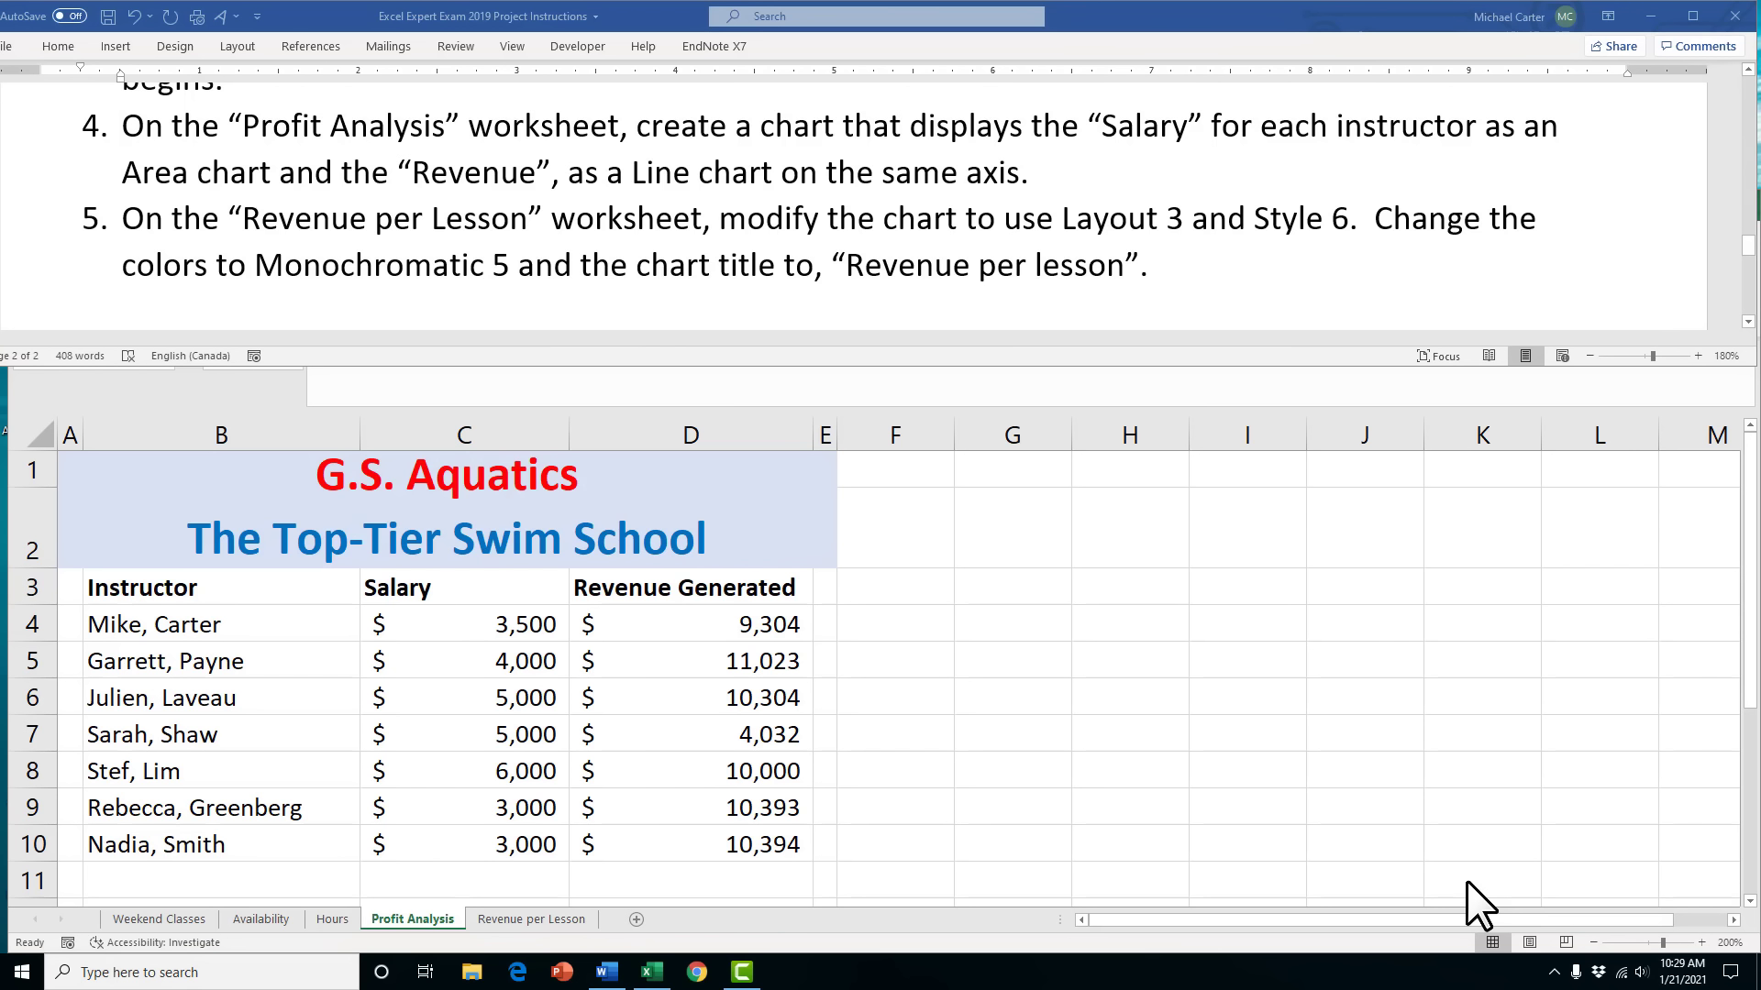
Start a Combo chart from the instructor, salary and revenue data in B3:D10 of the Profit Analysis sheet
left_click(240, 613)
left_click_drag(216, 587, 621, 837)
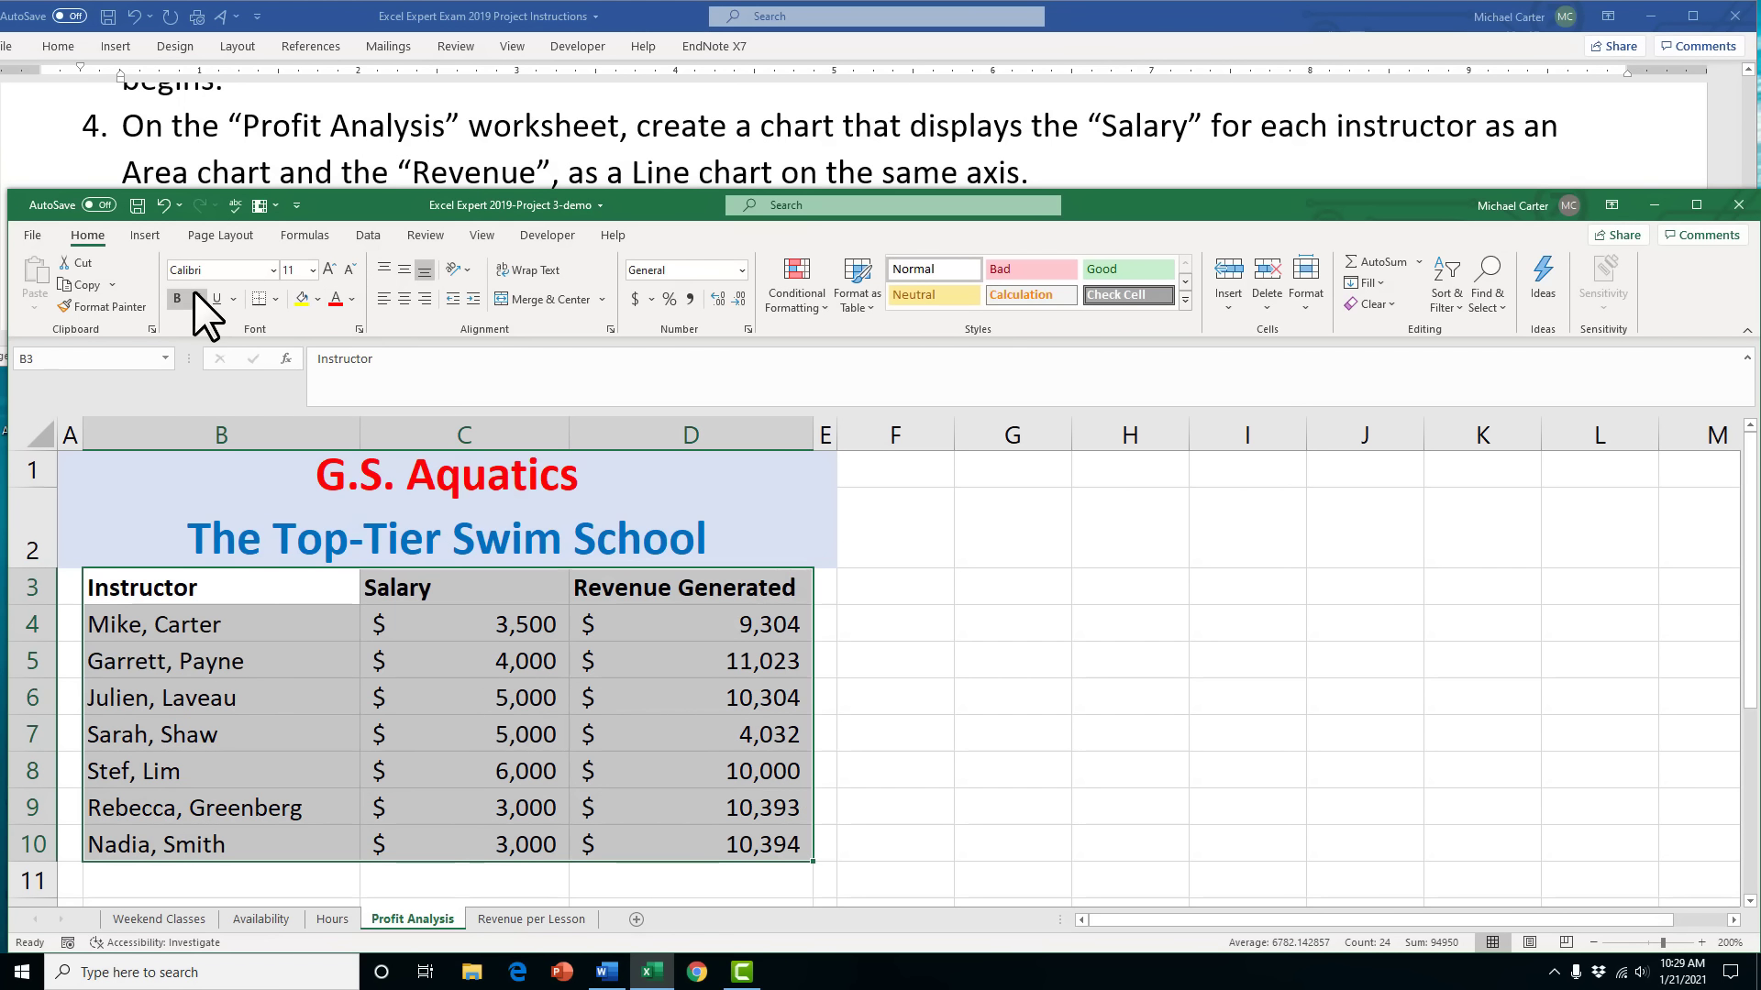
left_click(142, 235)
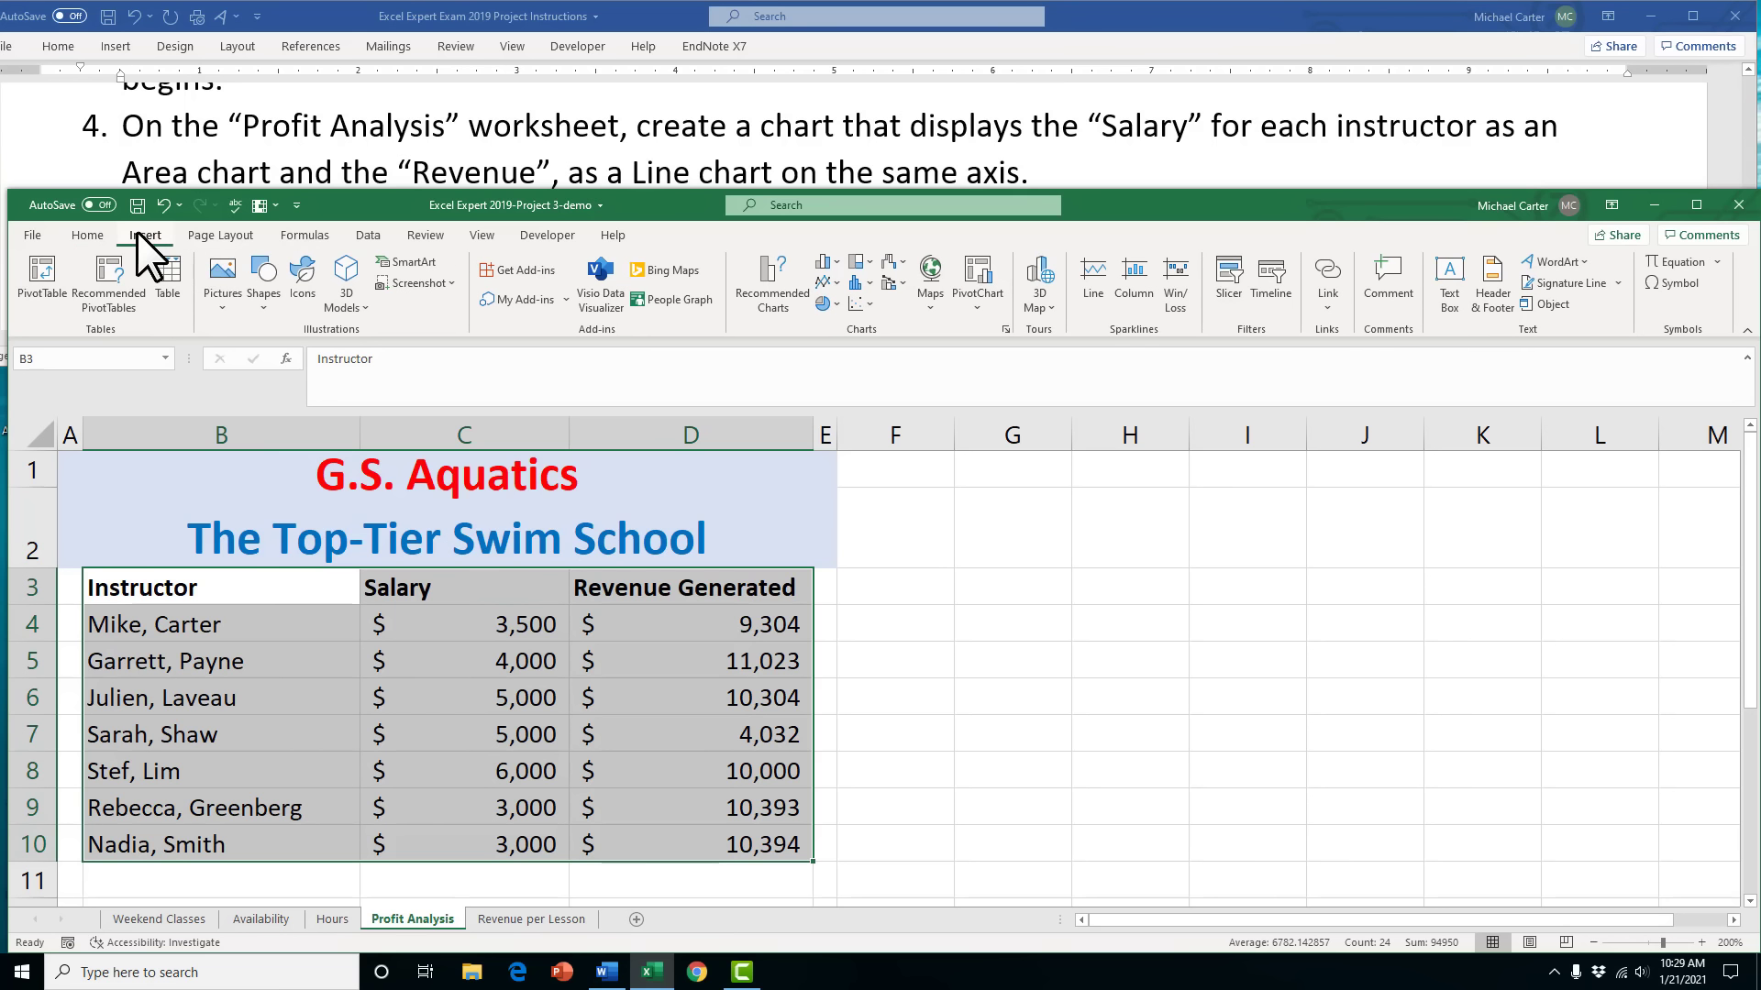
left_click(1005, 329)
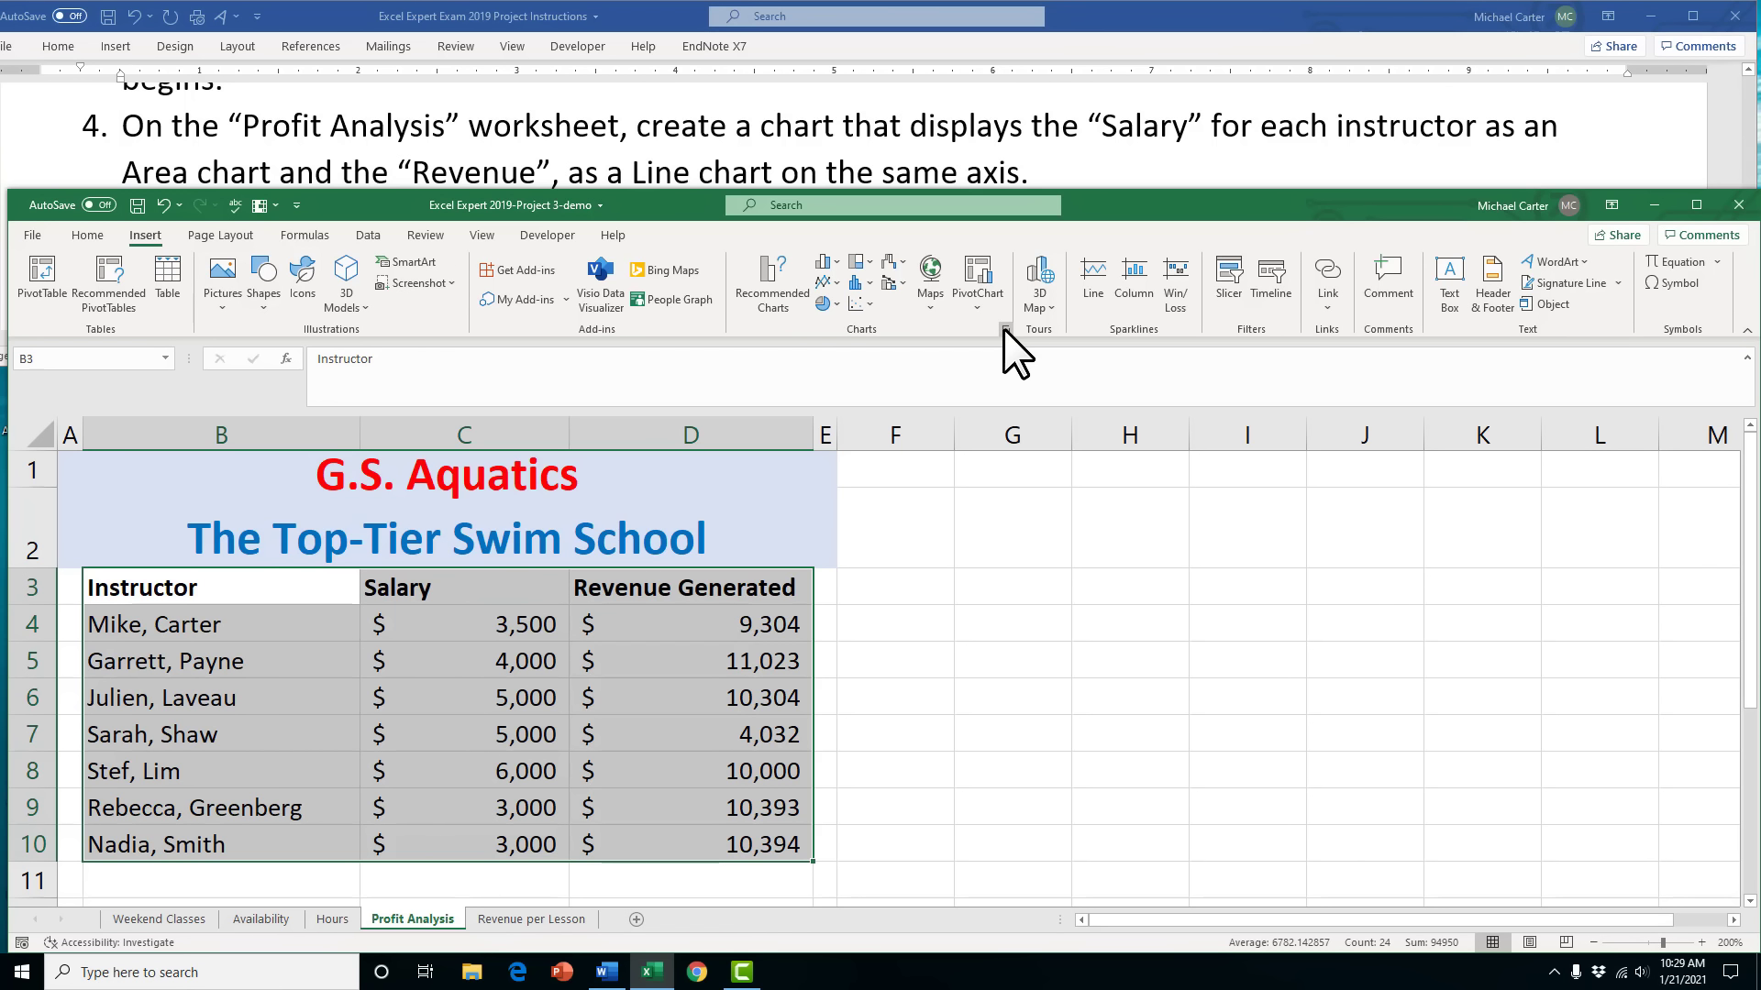
left_click(747, 339)
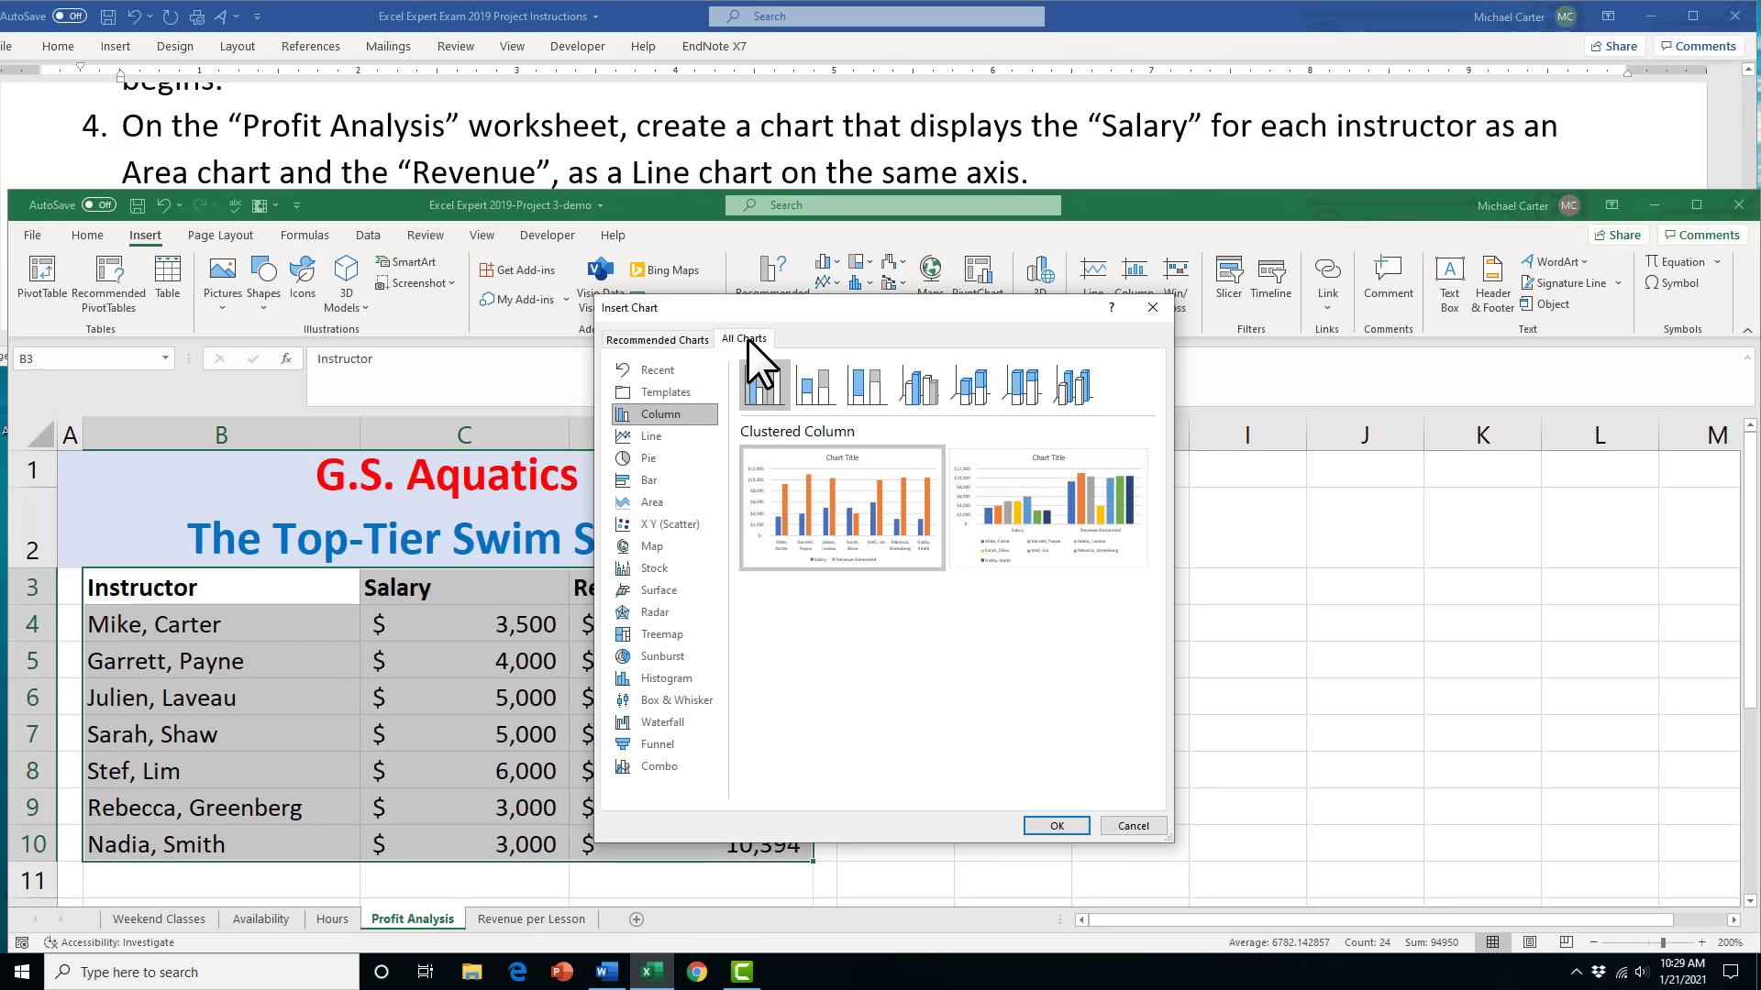
left_click(684, 768)
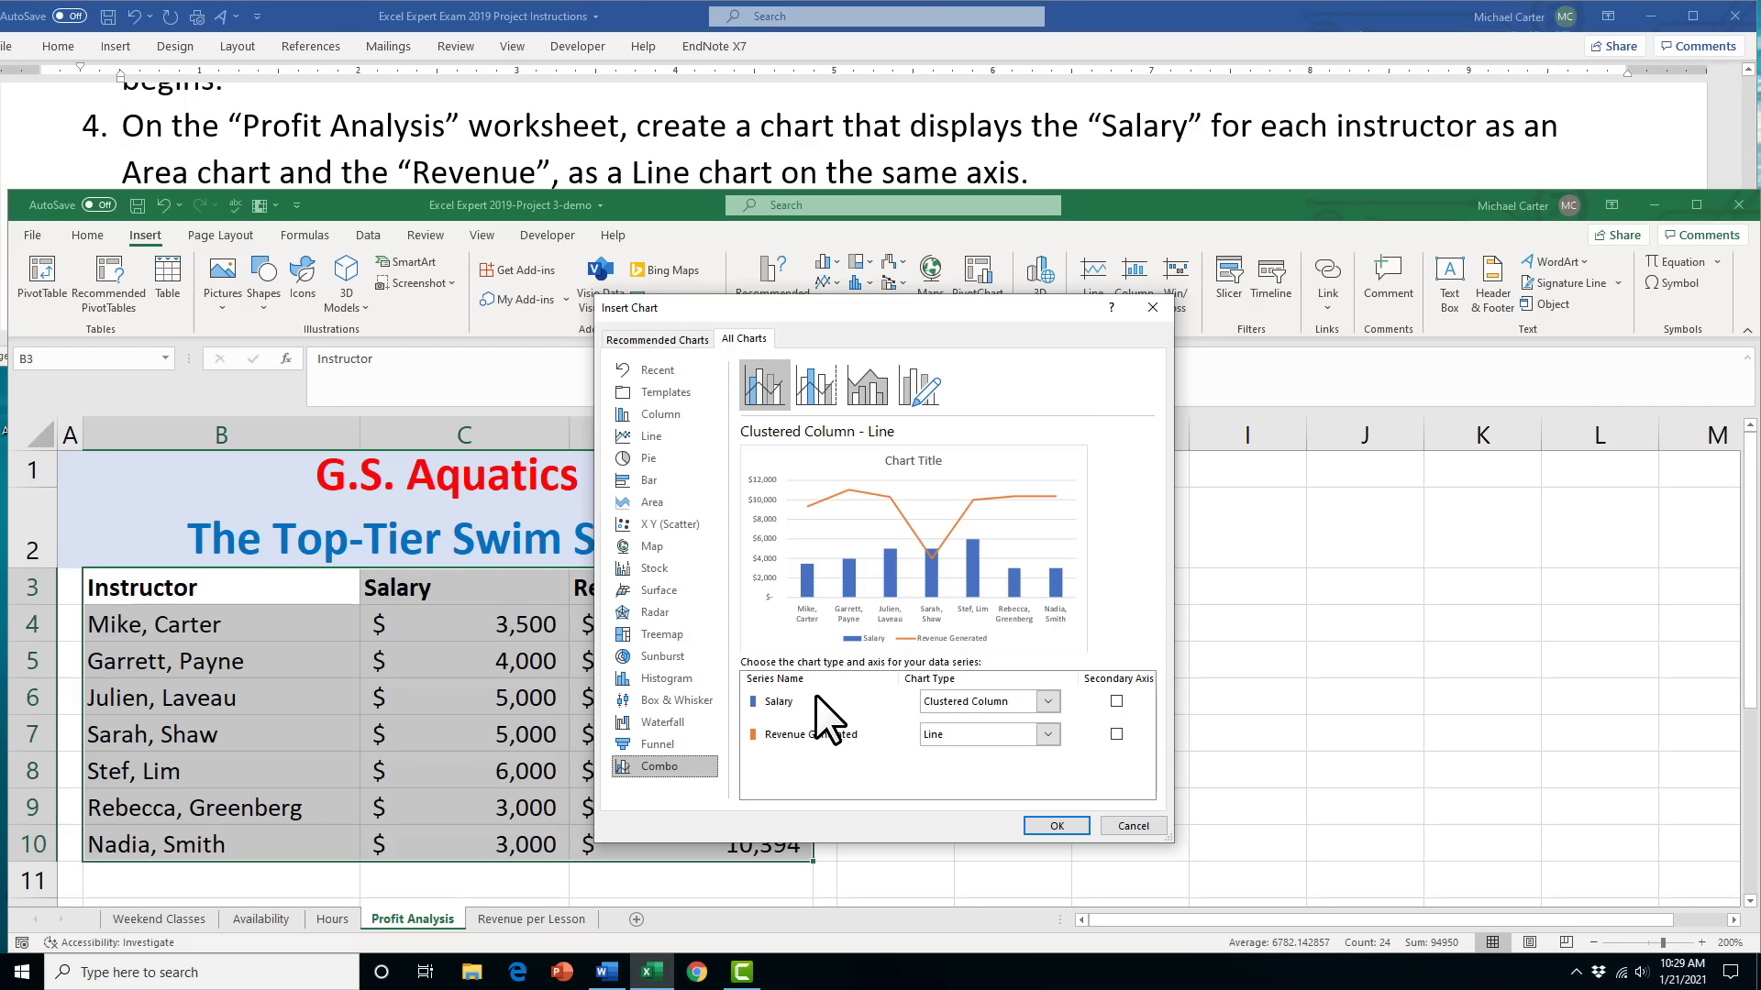
Set the Salary series to the Area chart type, insert the combo chart and move it to the right
left_click(1044, 702)
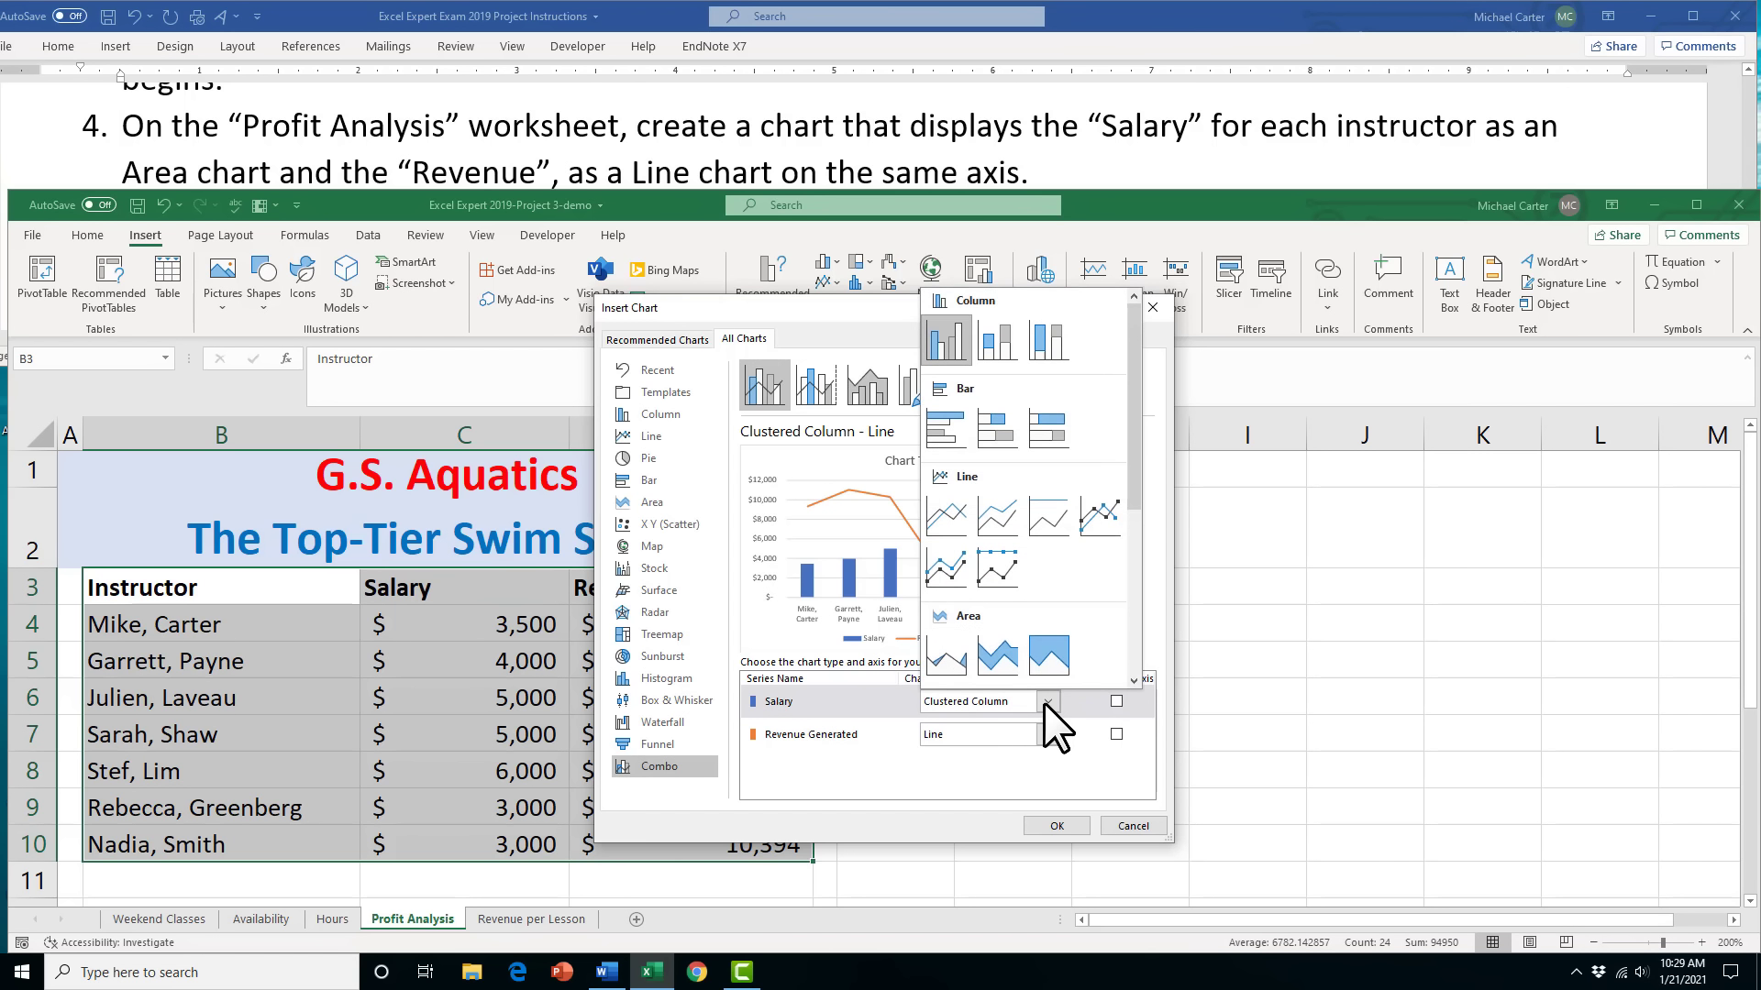
left_click(948, 662)
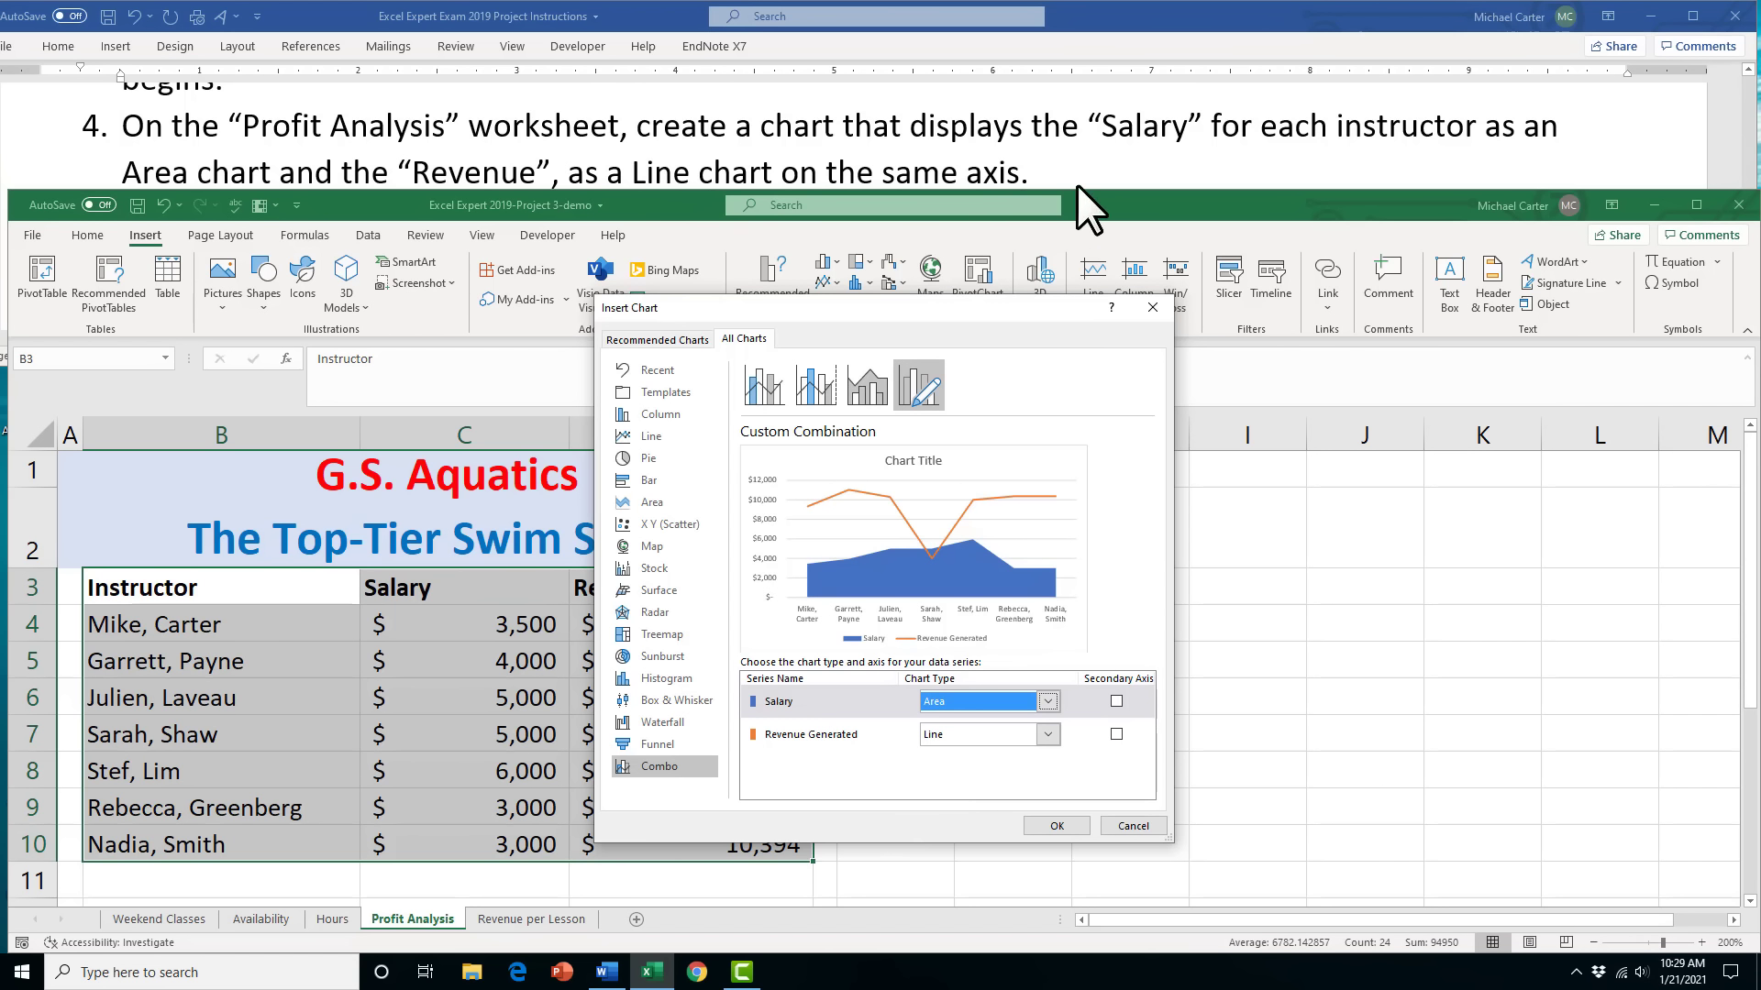
left_click(1069, 826)
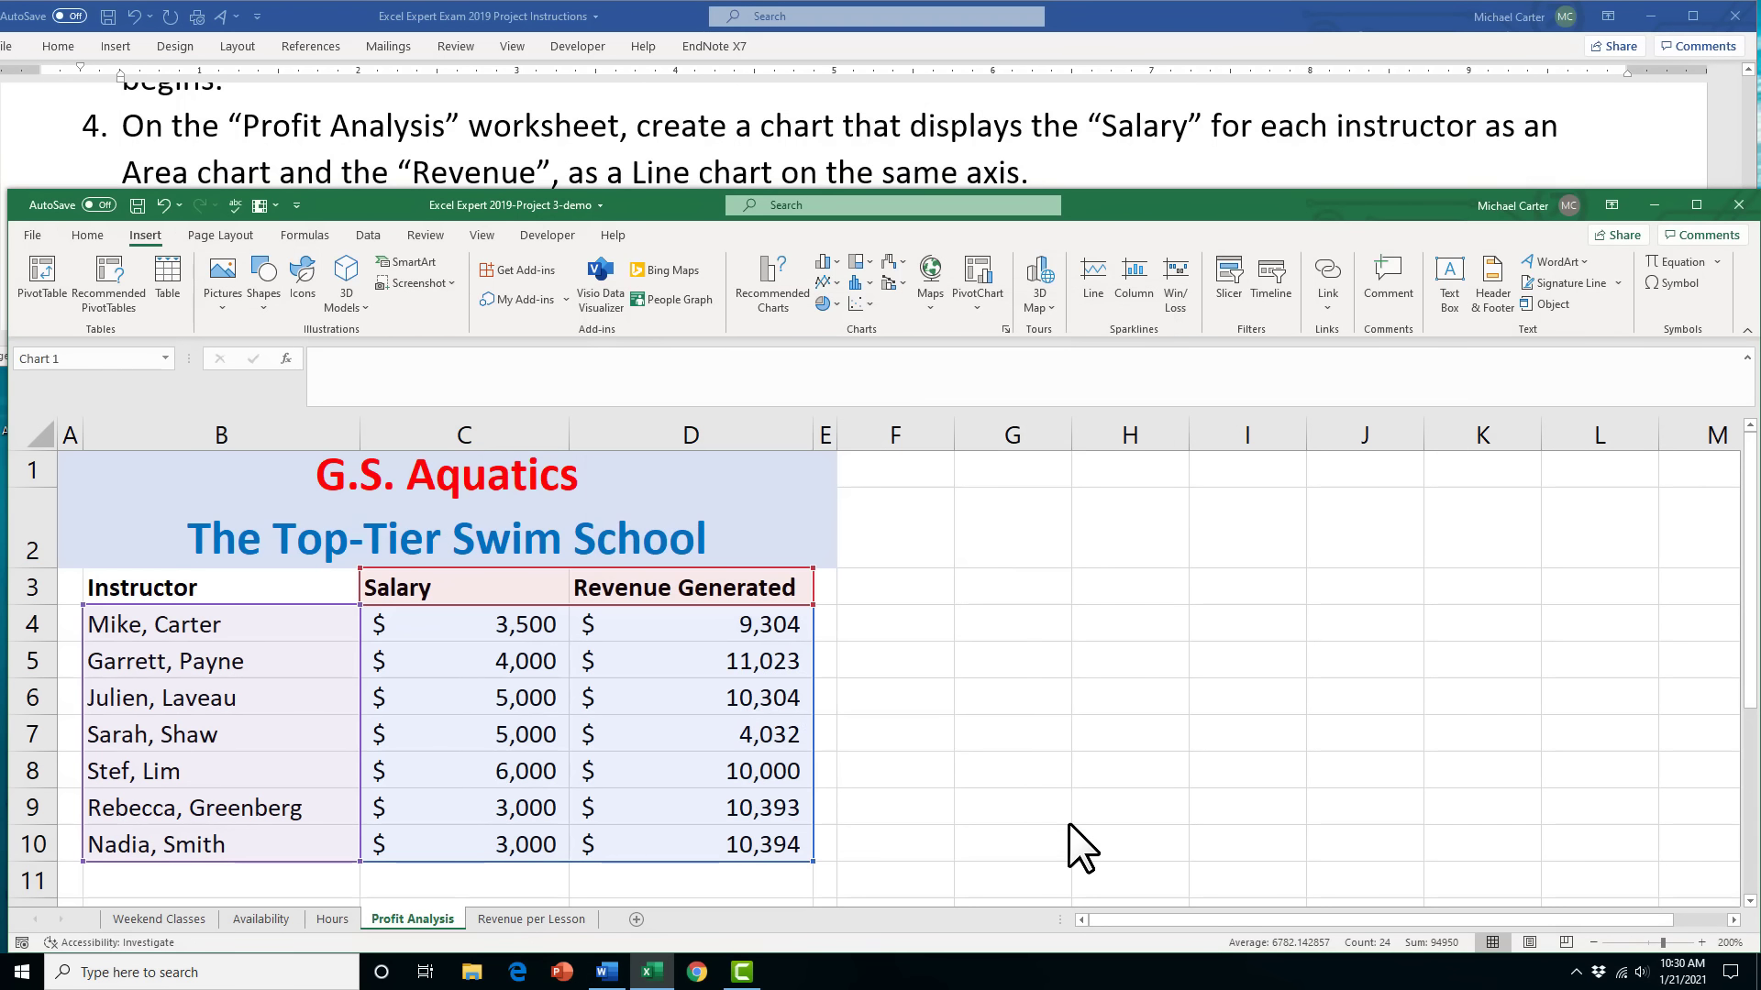
left_click_drag(1053, 479, 1455, 478)
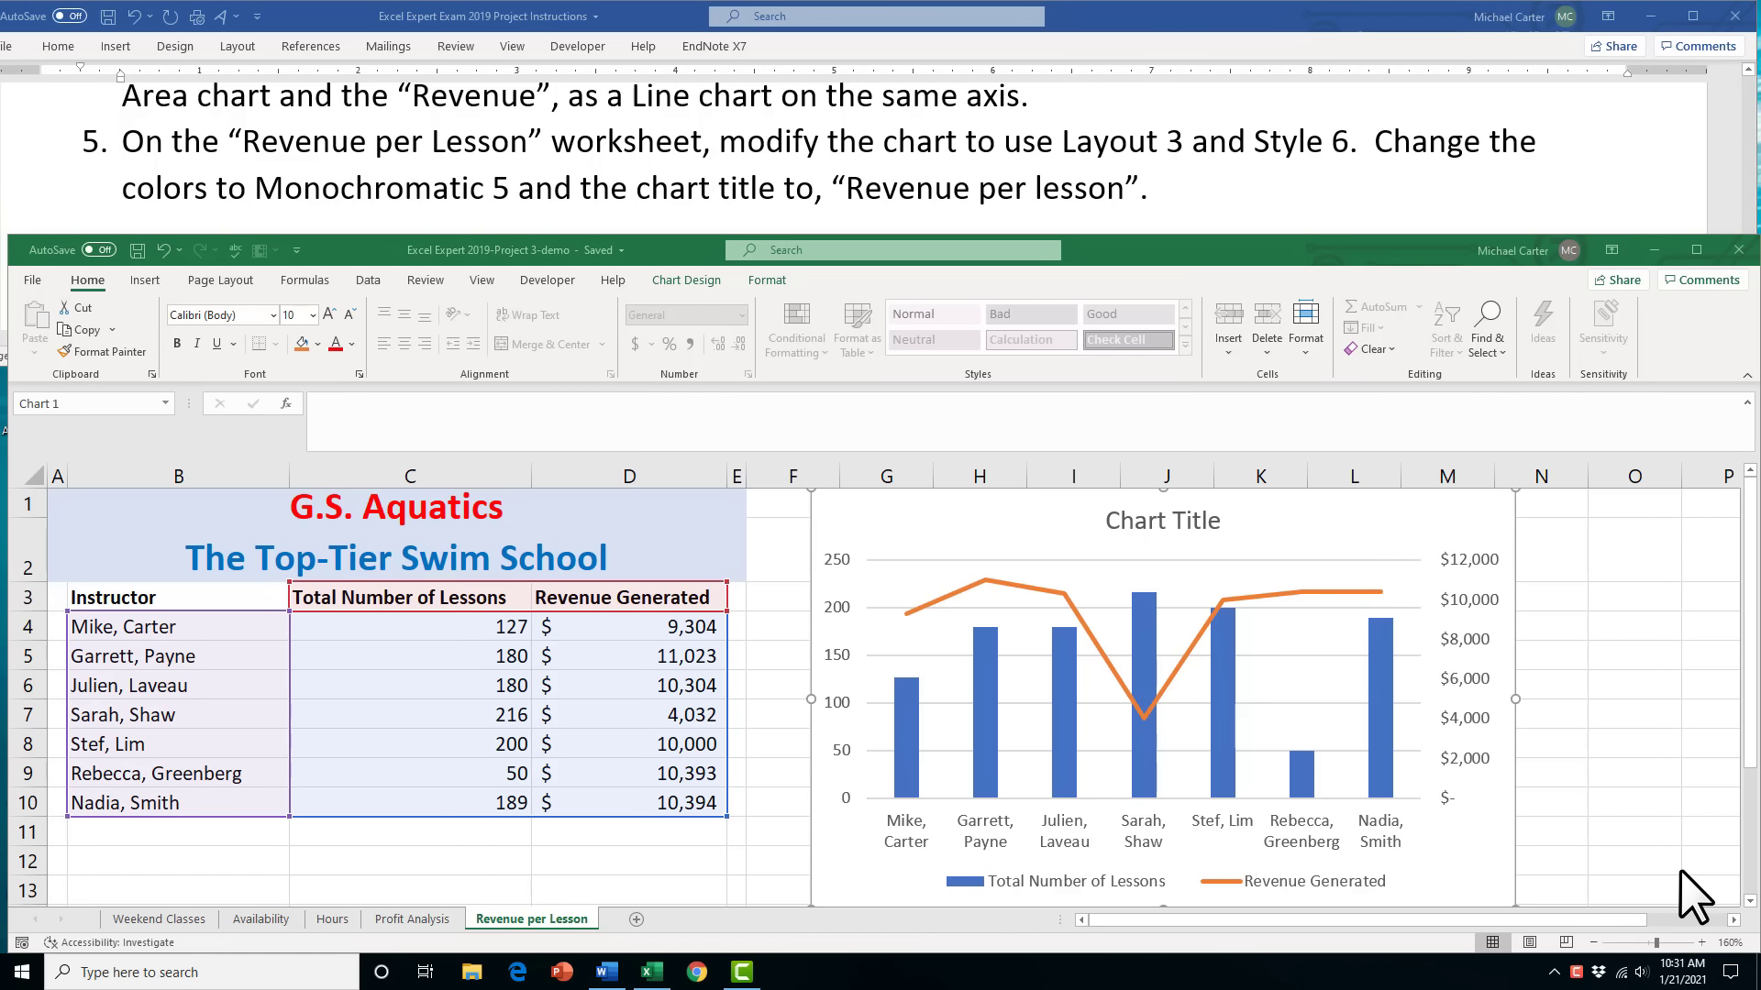
Change the title of the chart on the Revenue per Lesson sheet to "Revenue per lesson"
left_click(1222, 521)
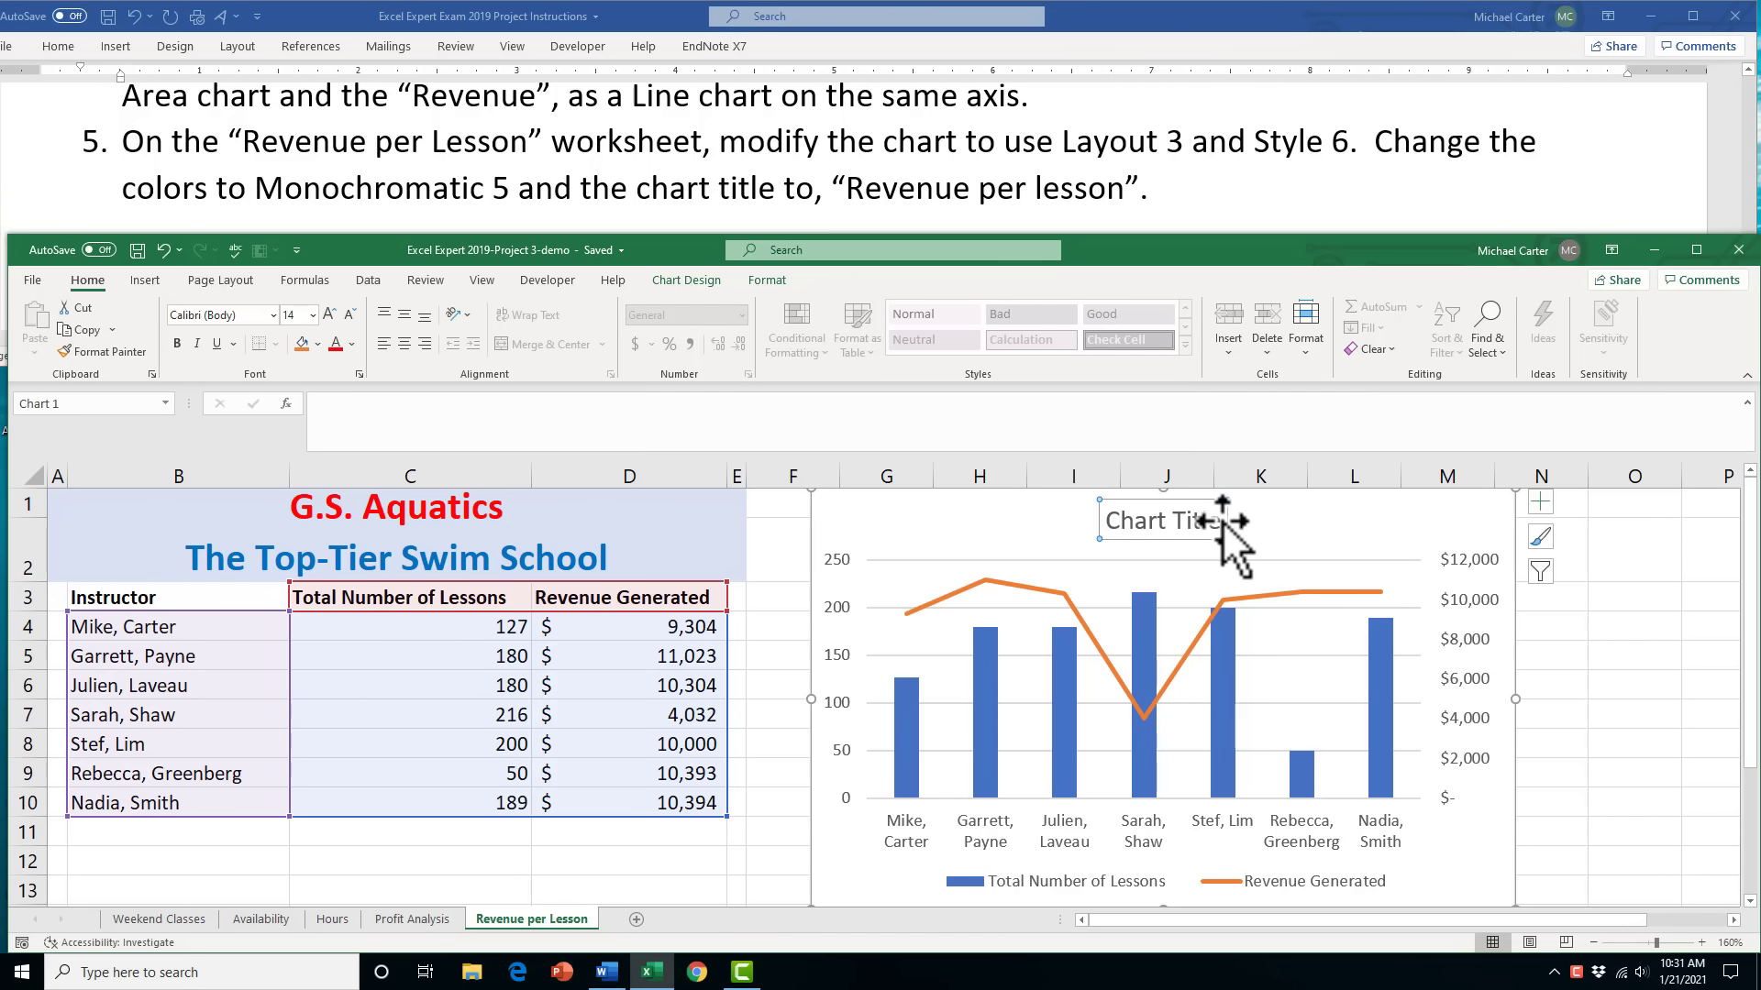
left_click(1225, 521)
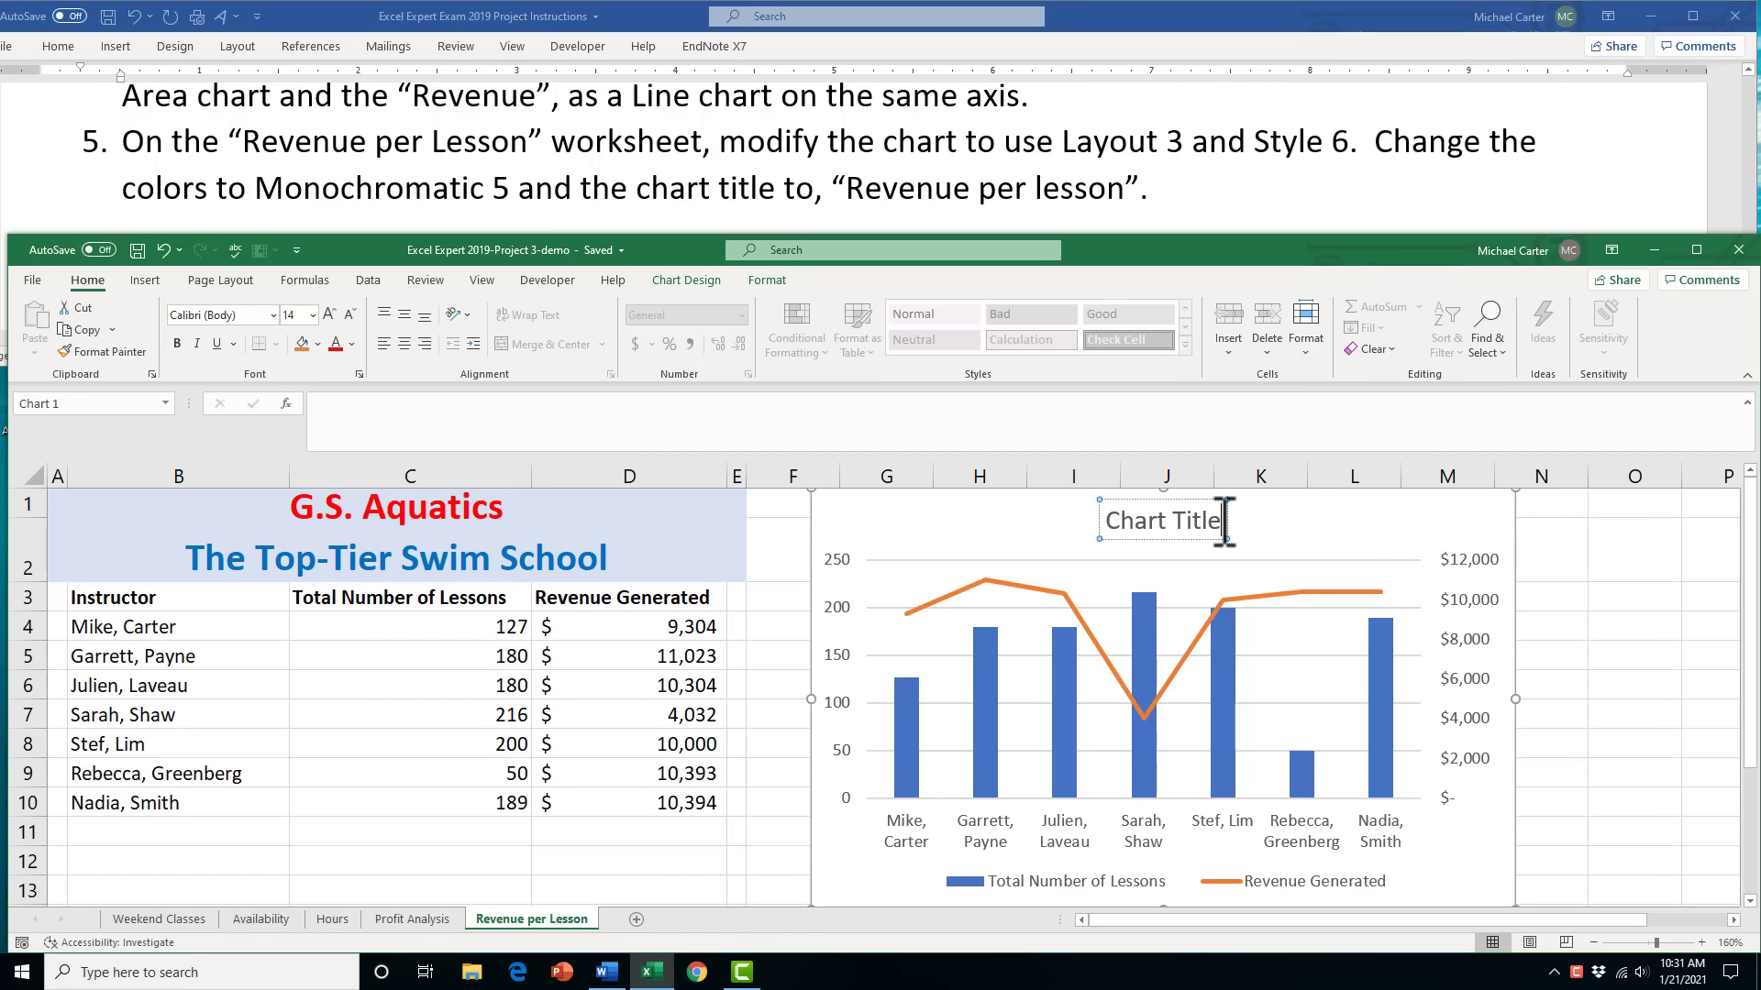
key("BackSpace")
key("BackSpace")
key("BackSpace")
key("BackSpace")
key("BackSpace")
key("BackSpace")
key("BackSpace")
key("BackSpace")
key("BackSpace")
key("BackSpace")
key("BackSpace")
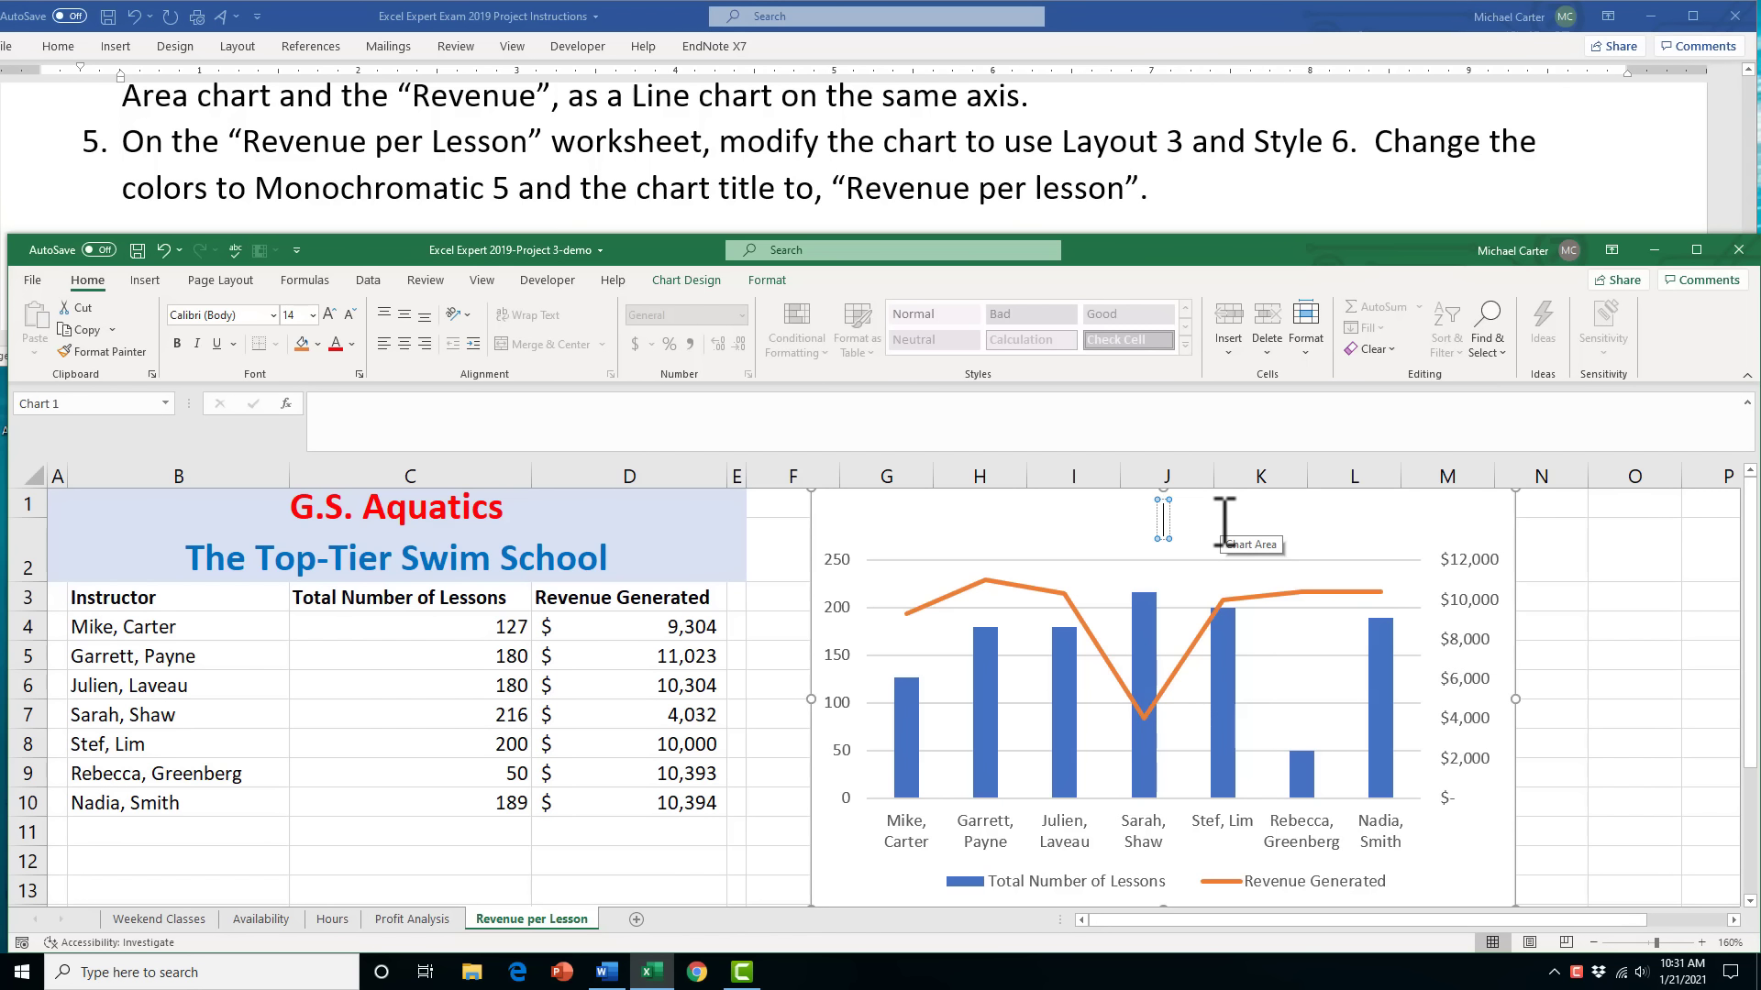
type("Revenue")
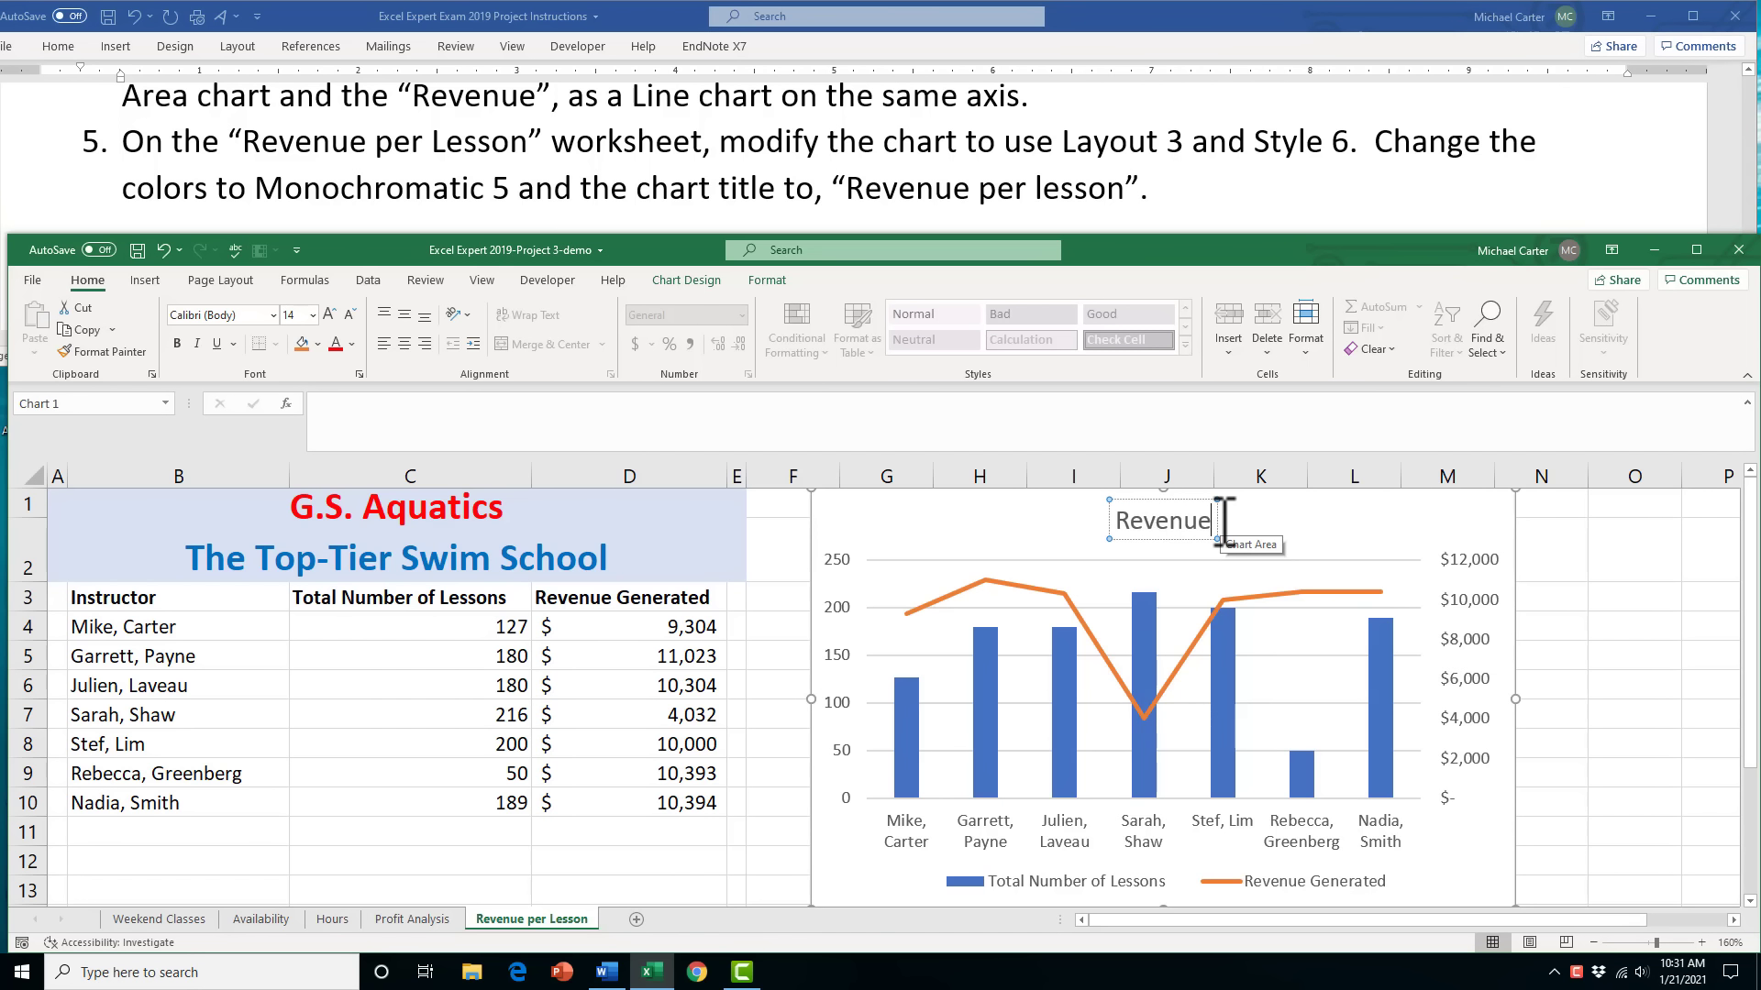
type(" per")
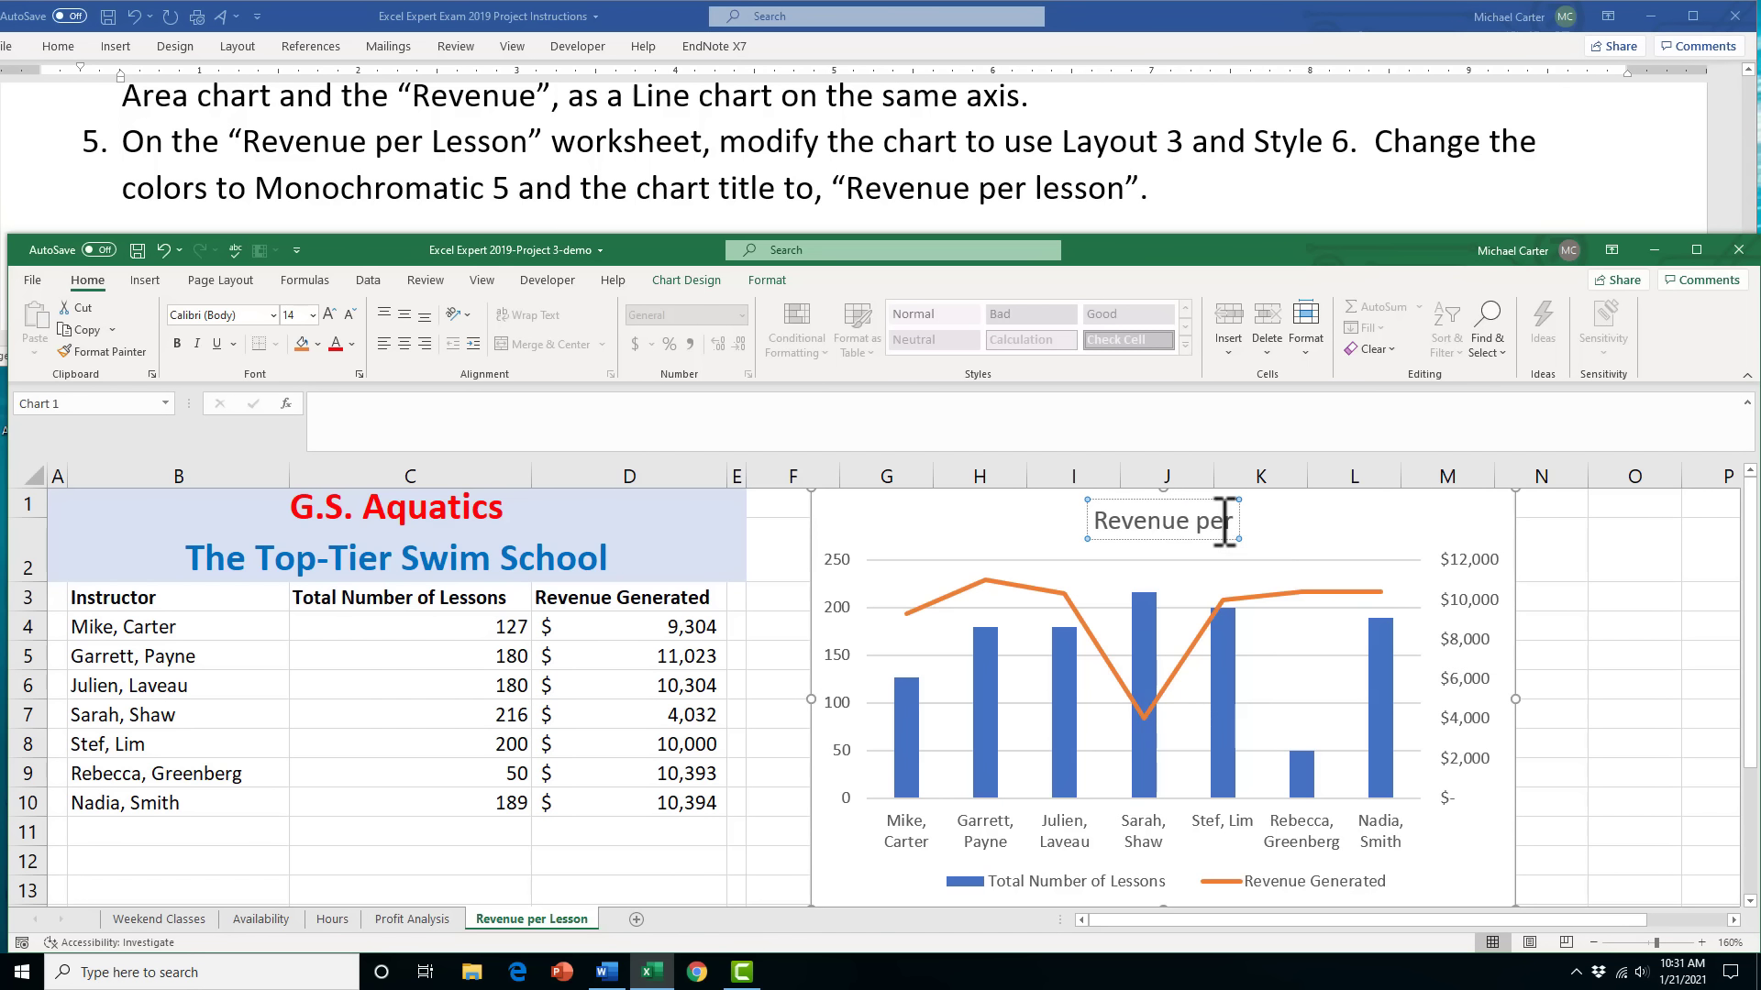
type(" lesson")
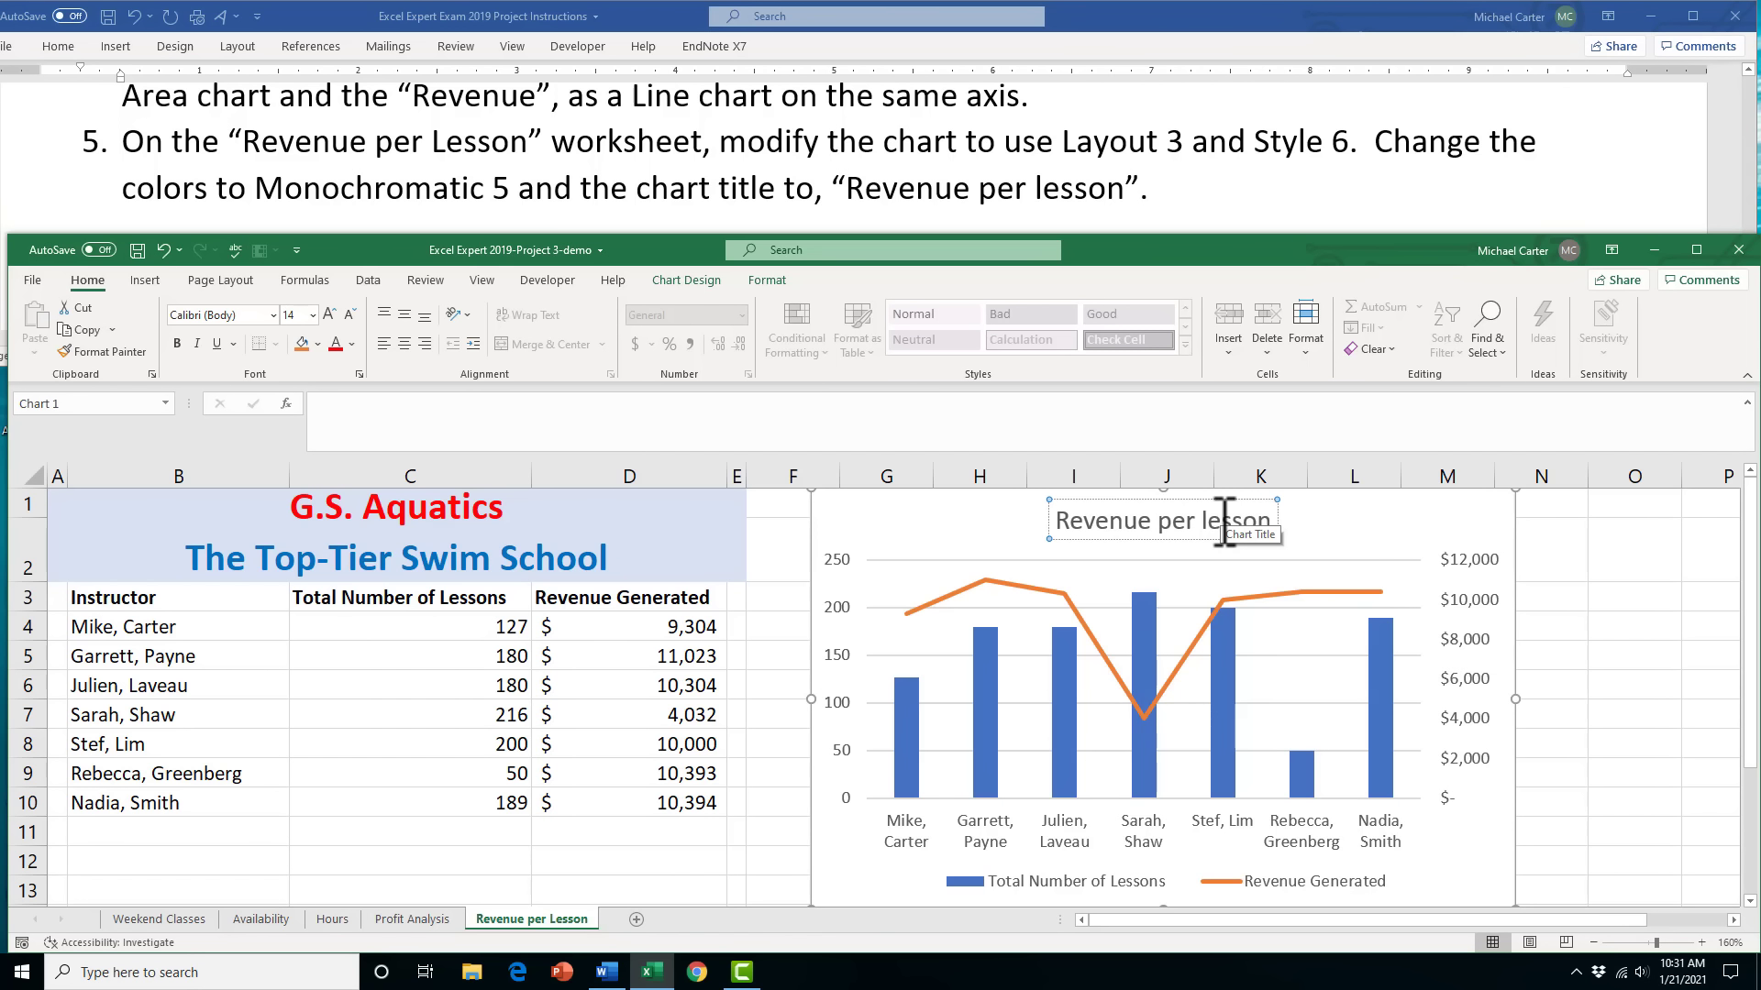
left_click(1384, 514)
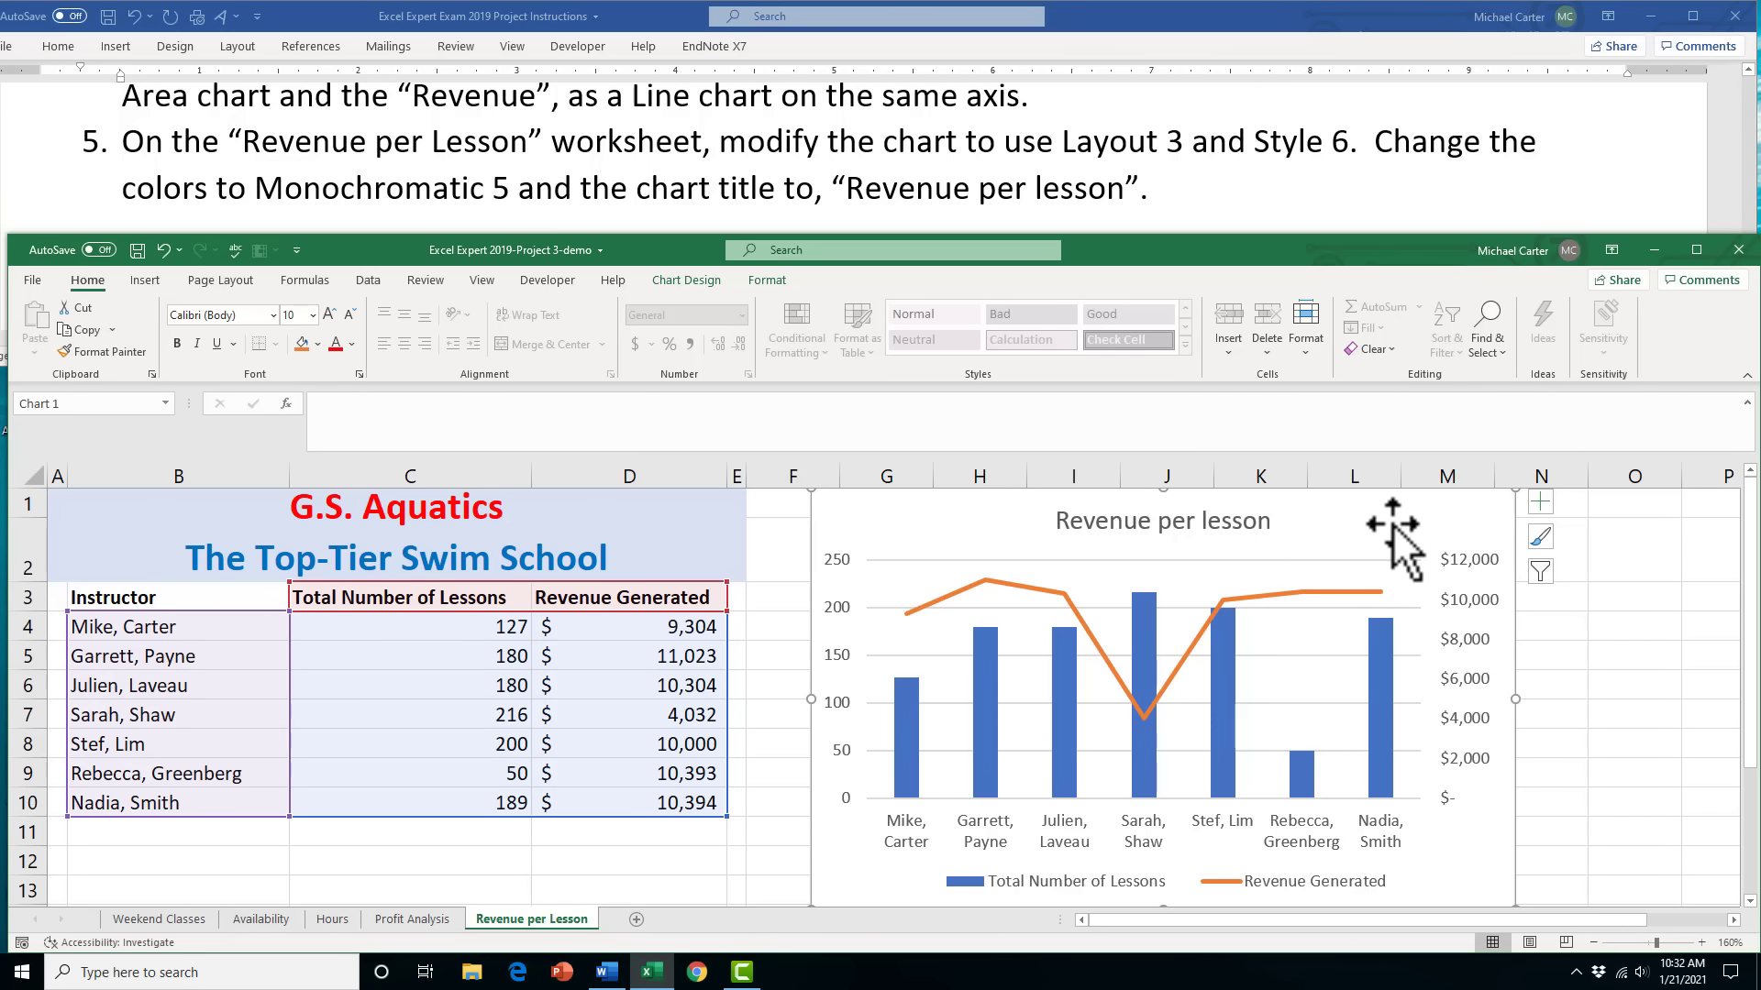
Apply chart Style 6 to the Revenue per lesson chart and change its colors to Monochromatic 5
left_click(702, 282)
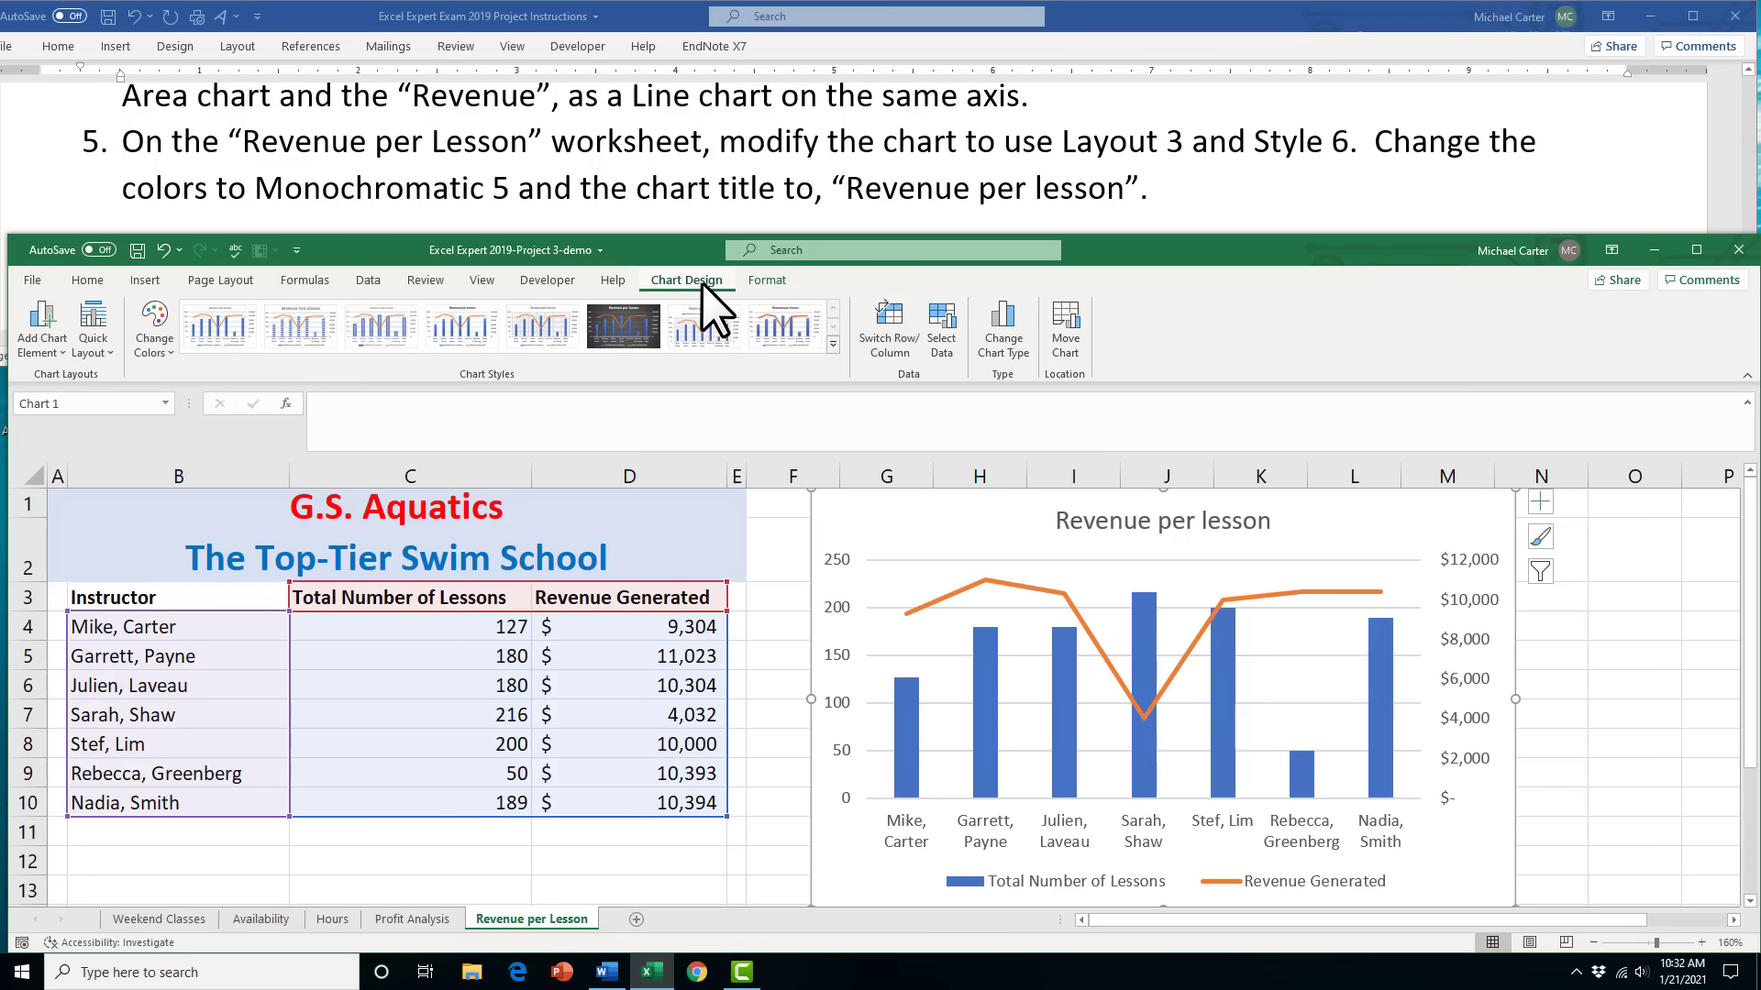
left_click(625, 327)
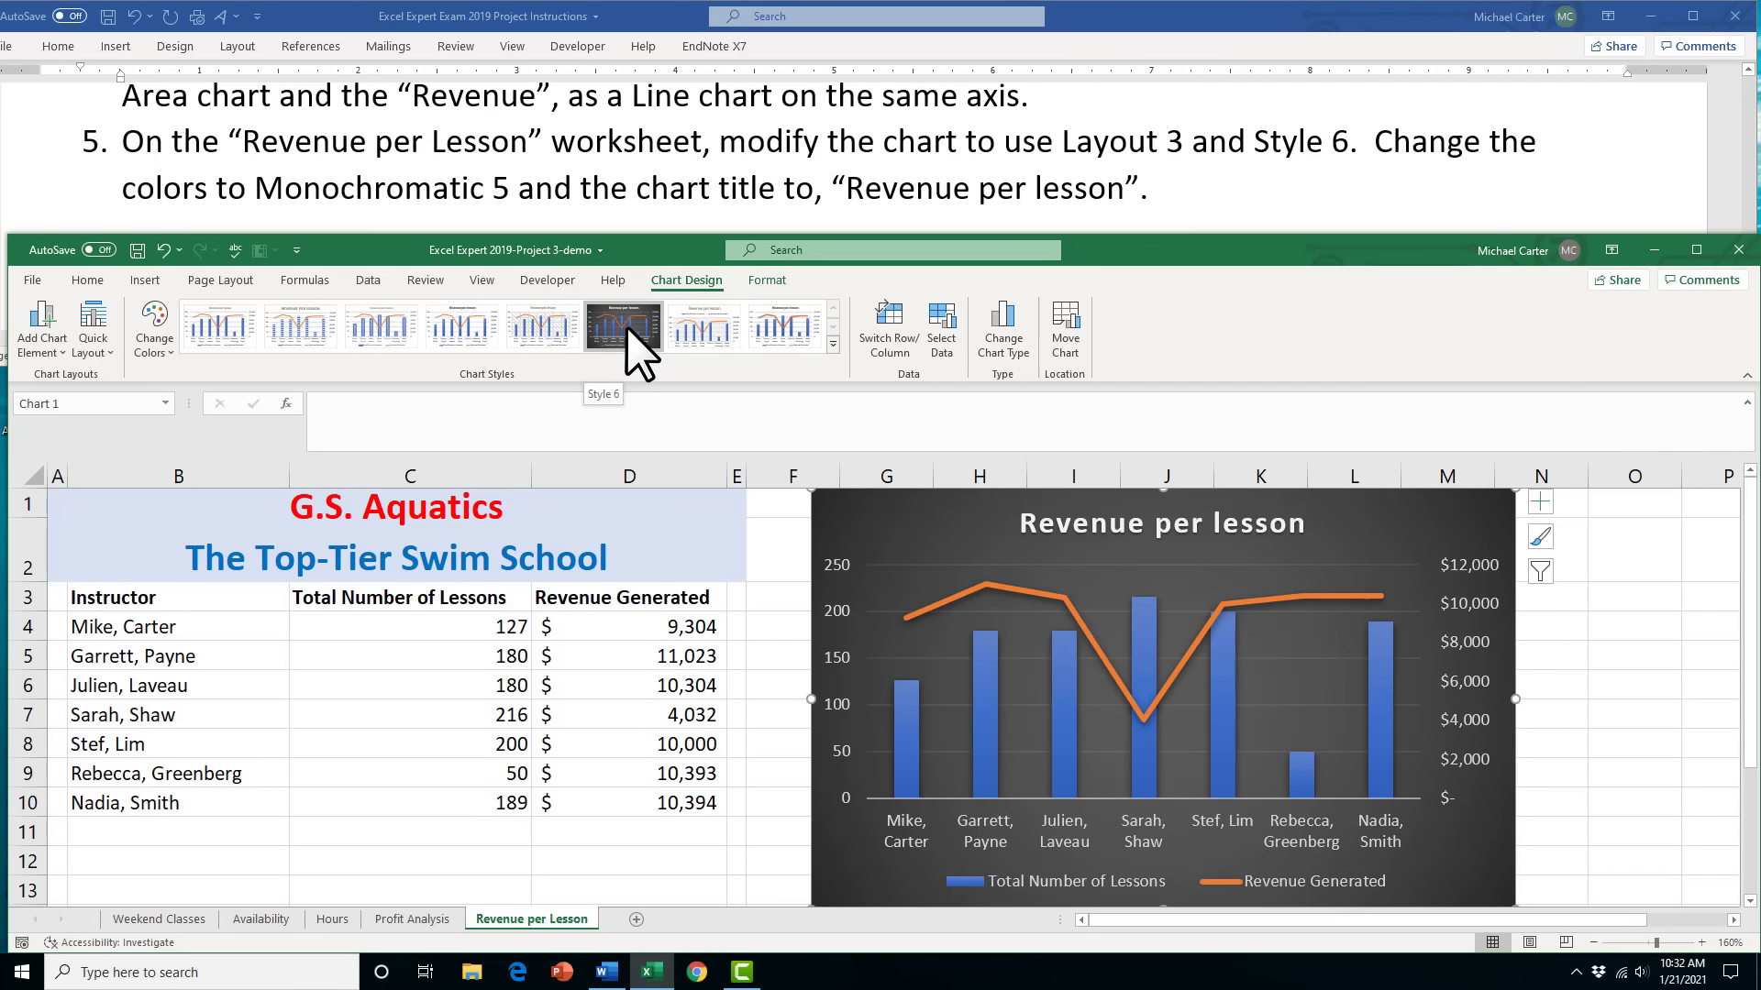
left_click(626, 327)
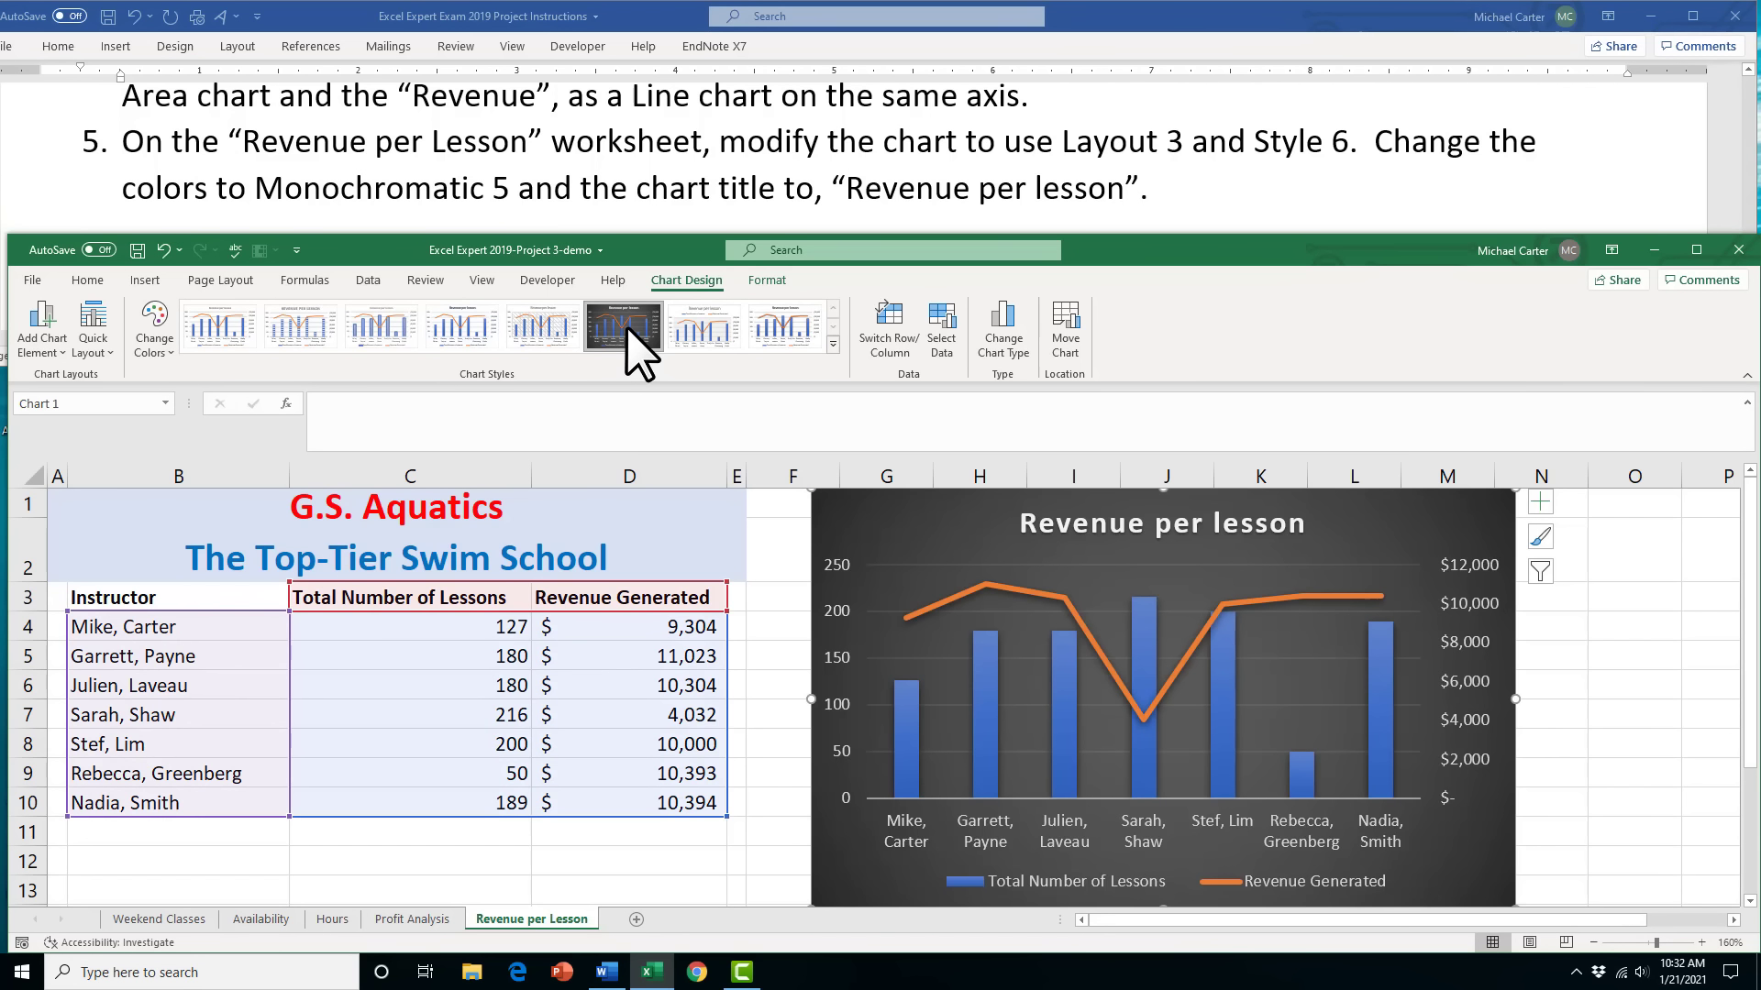
left_click(159, 350)
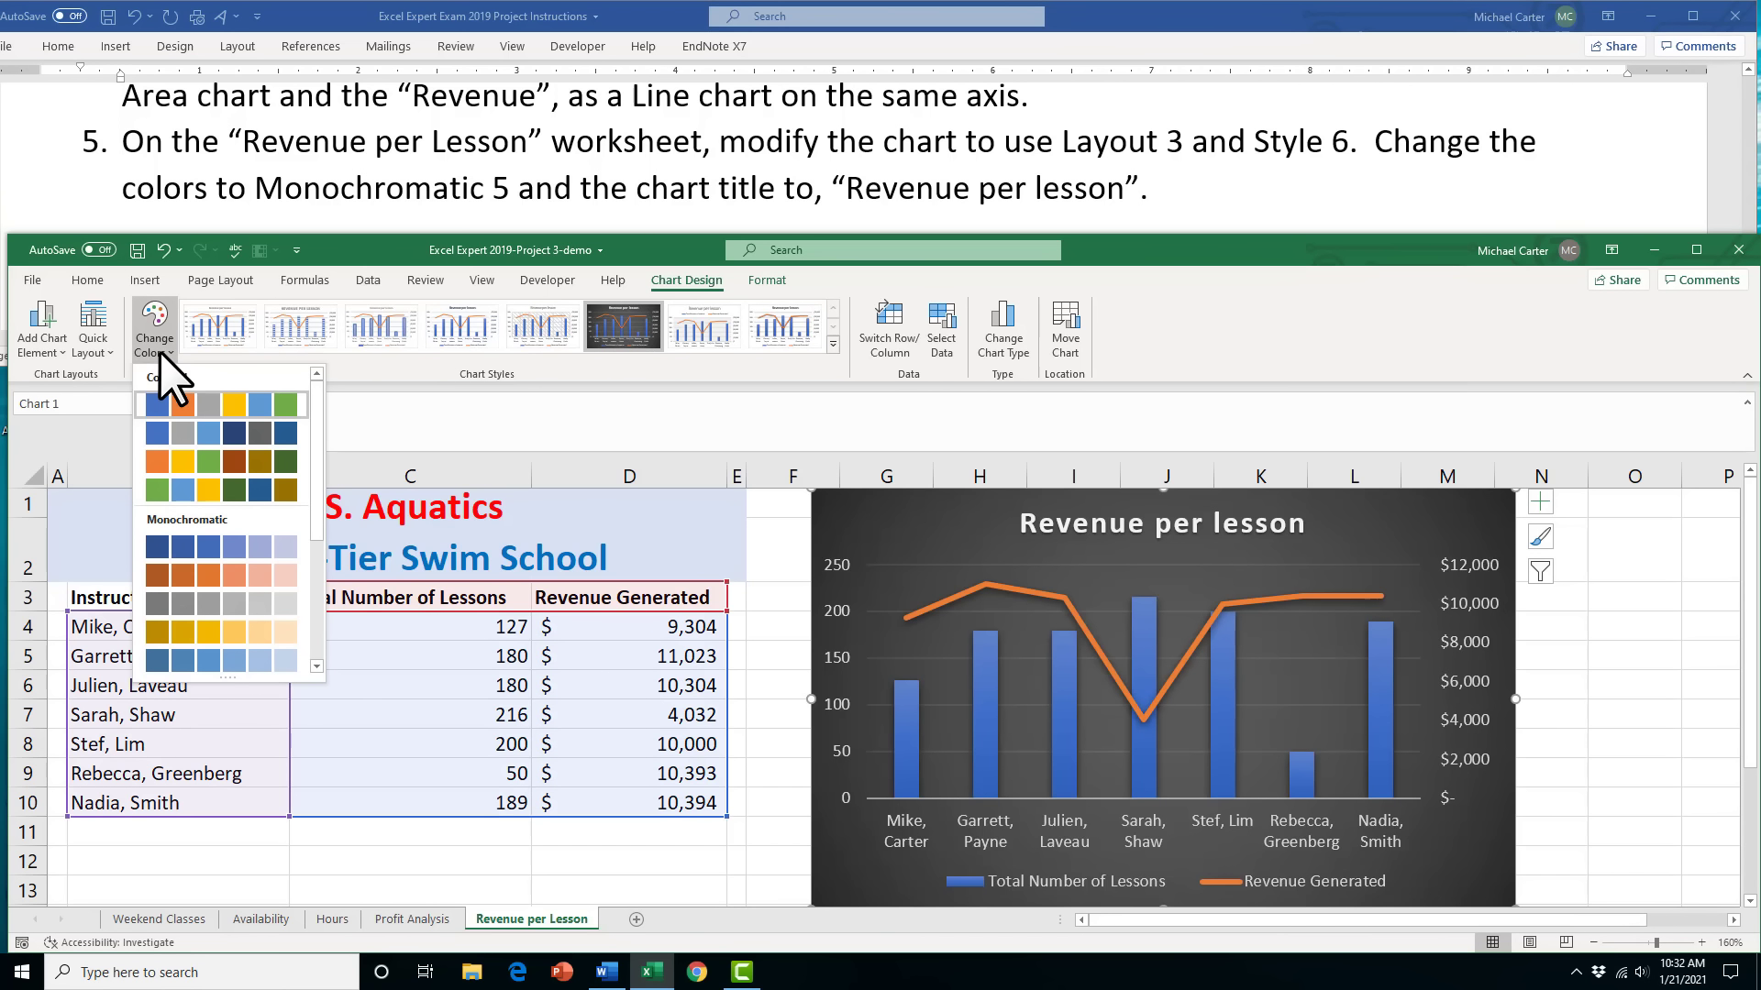
left_click(172, 663)
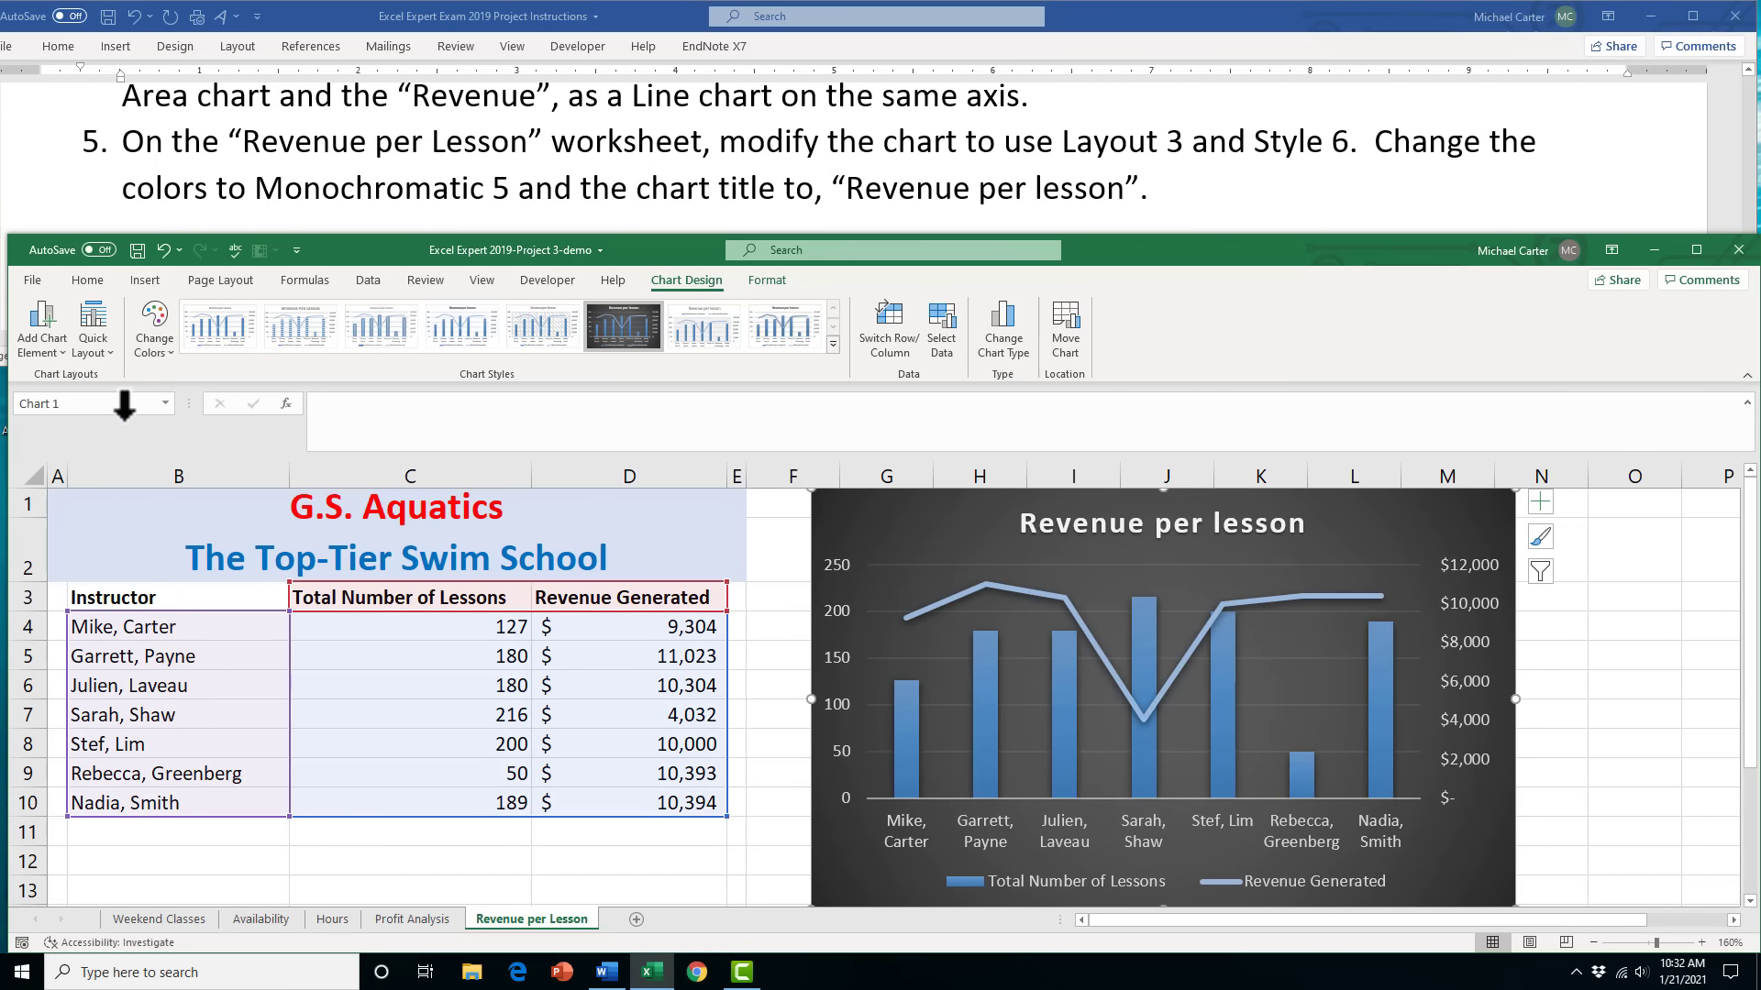
Apply the Layout 3 quick layout to the Revenue per lesson chart and deselect the chart
left_click(108, 349)
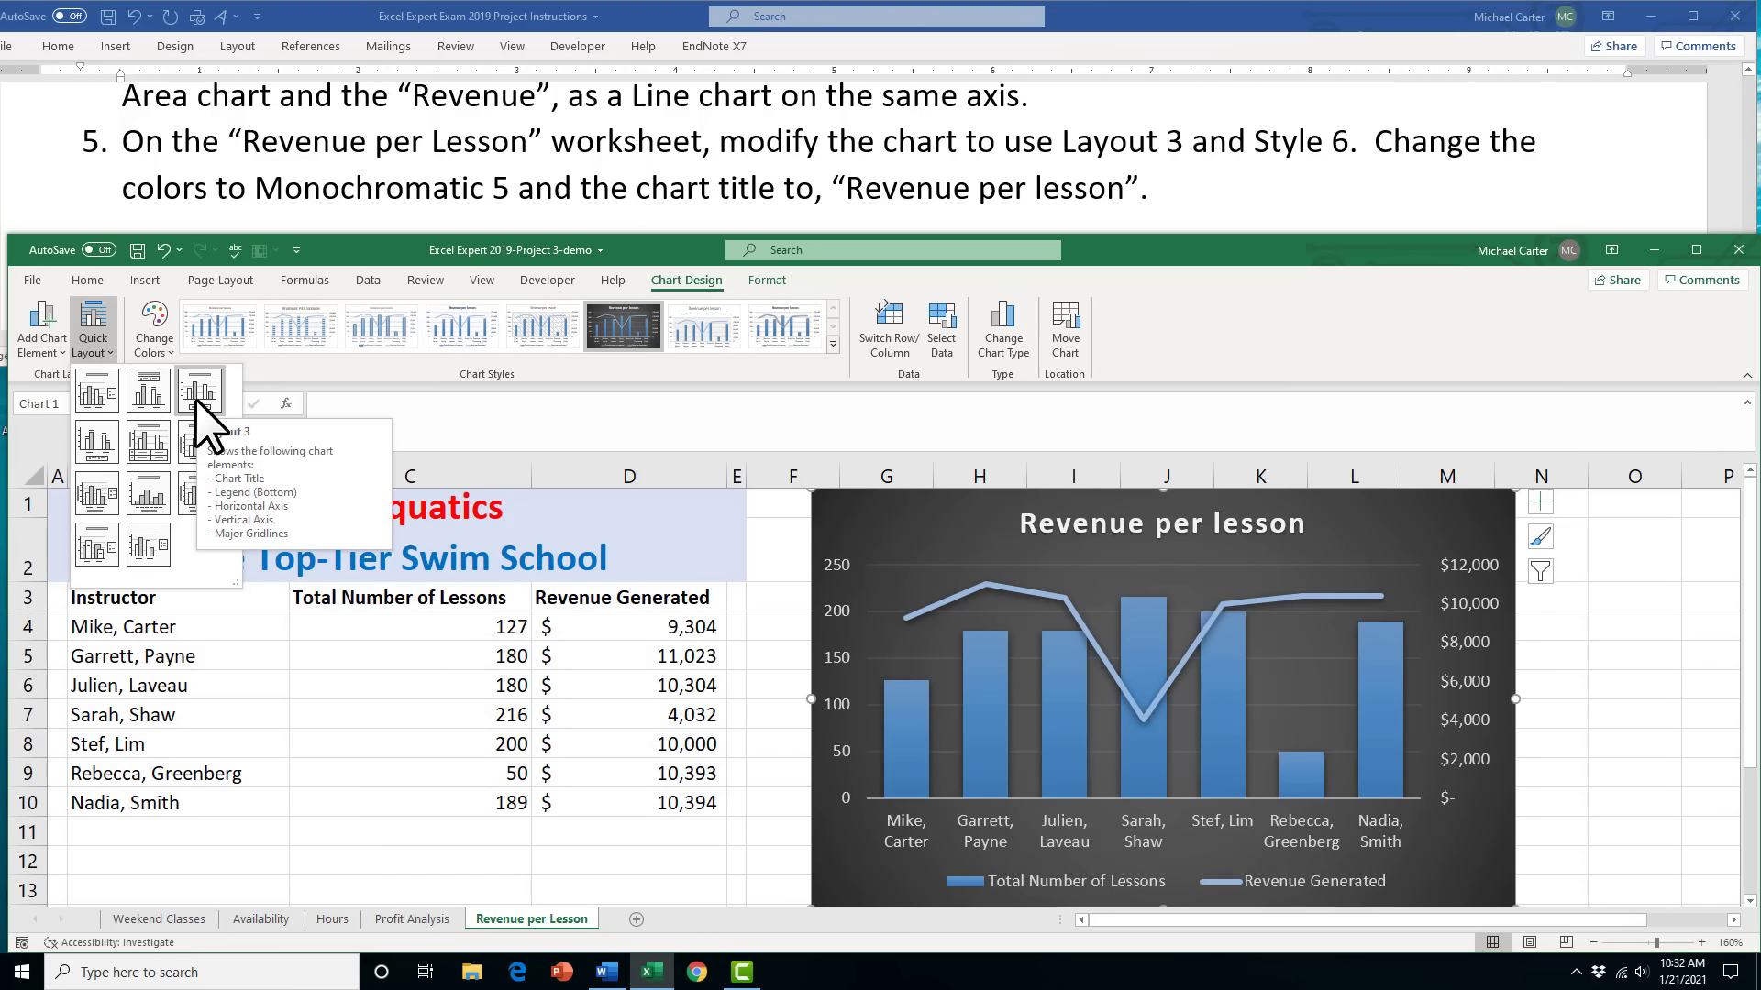
left_click(196, 399)
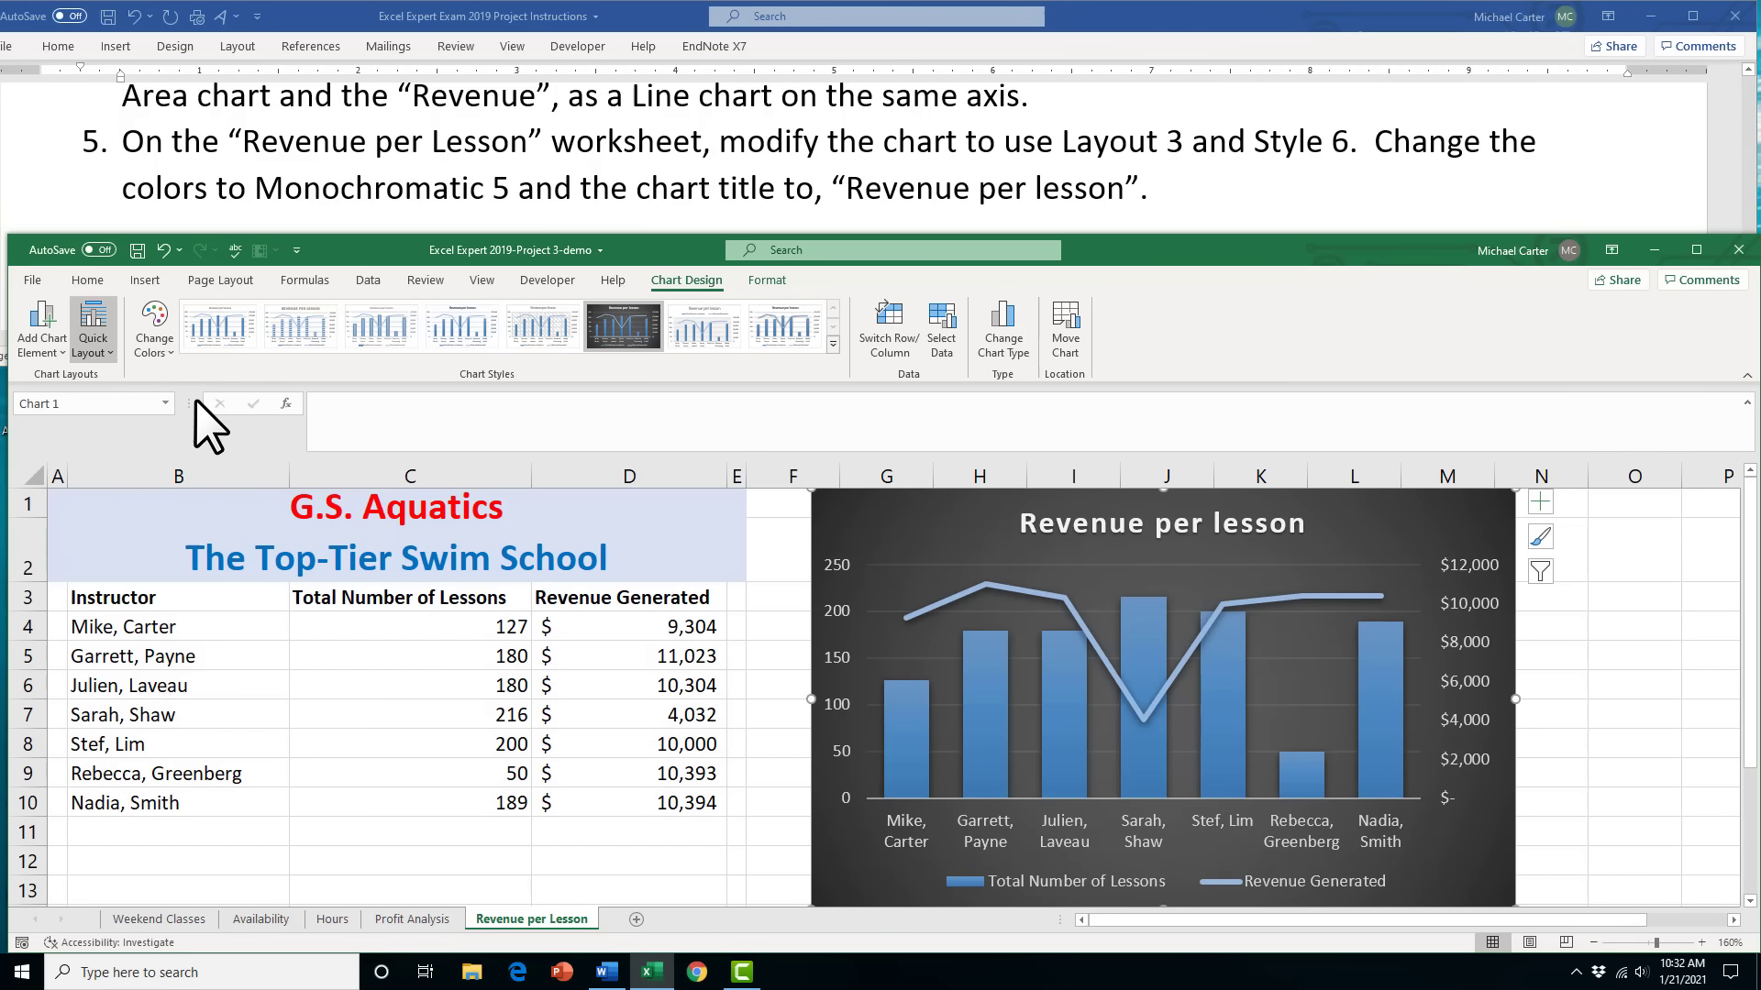
left_click(1576, 679)
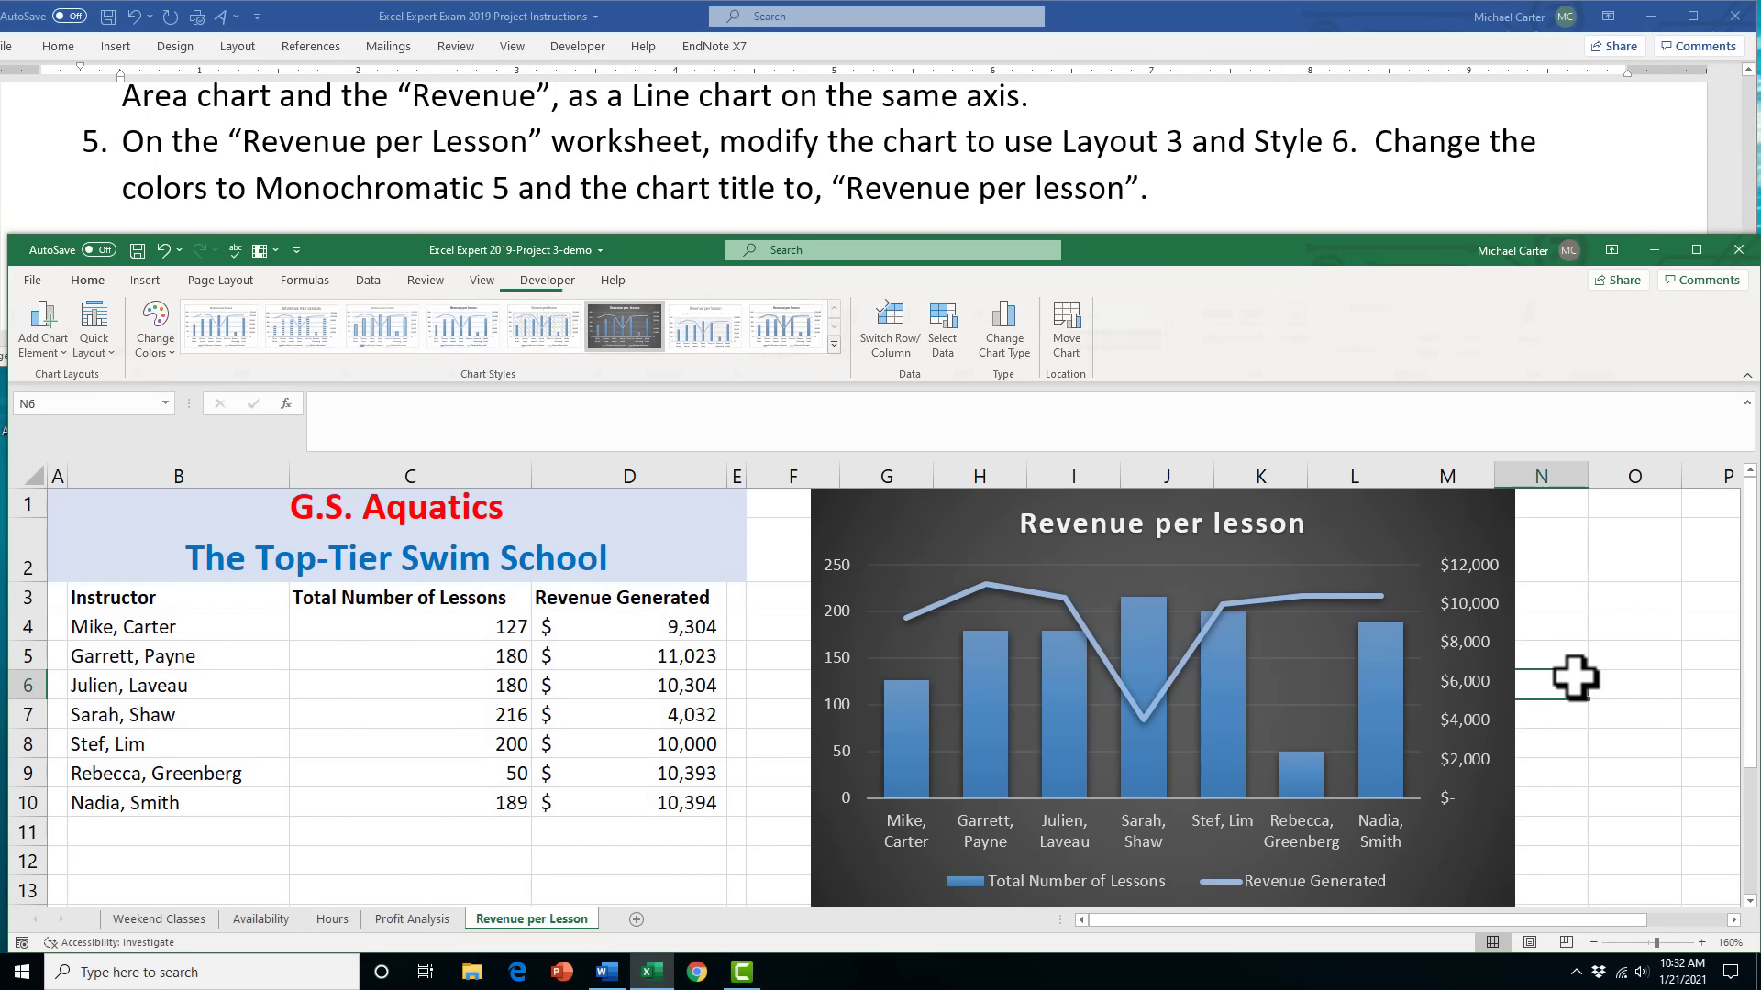